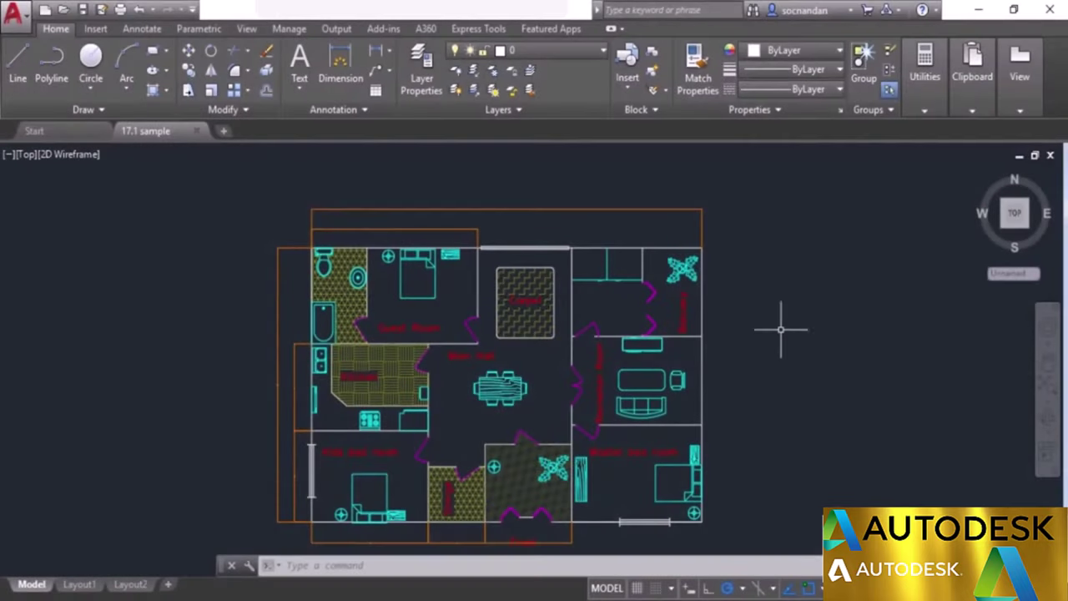
Start a Batch Plot for the 17.1 sample floor plan drawing.
mouse_move(727, 334)
middle_down()
mouse_move(739, 339)
mouse_move(745, 327)
middle_up()
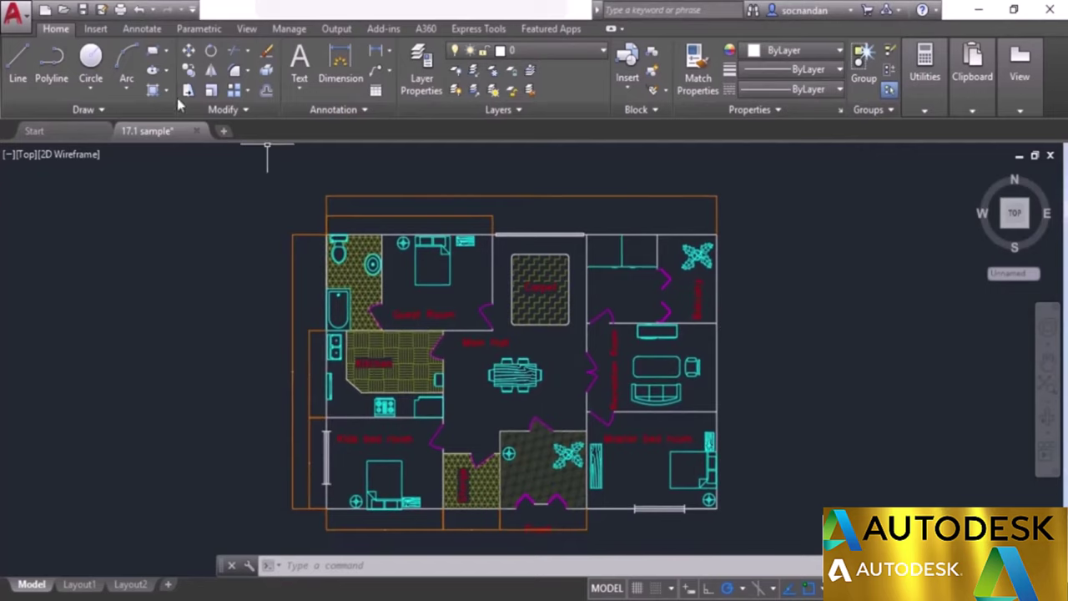
click(12, 15)
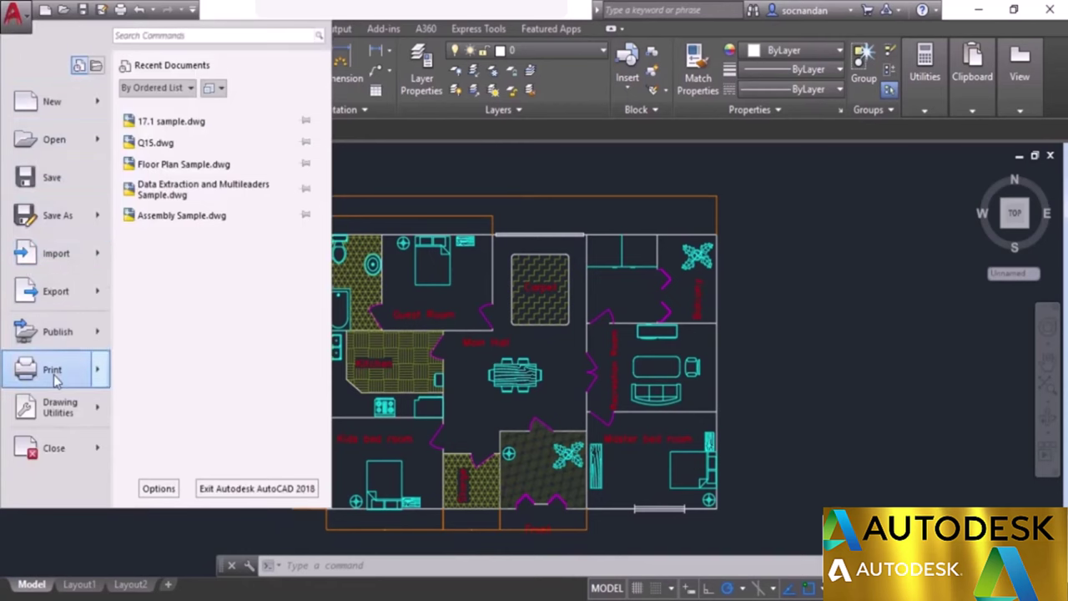
mouse_move(55, 371)
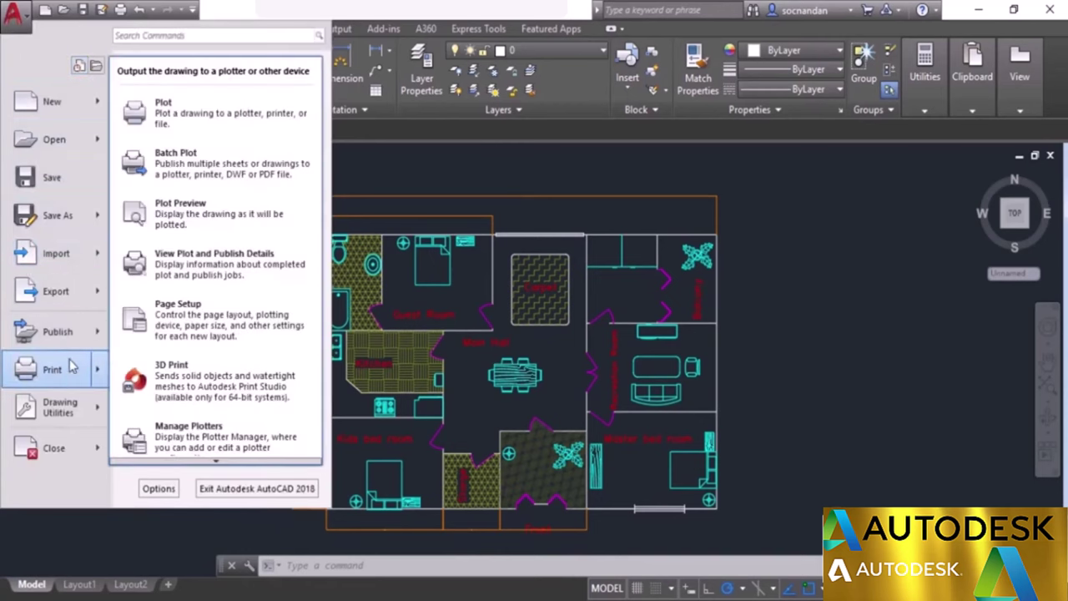
click(222, 167)
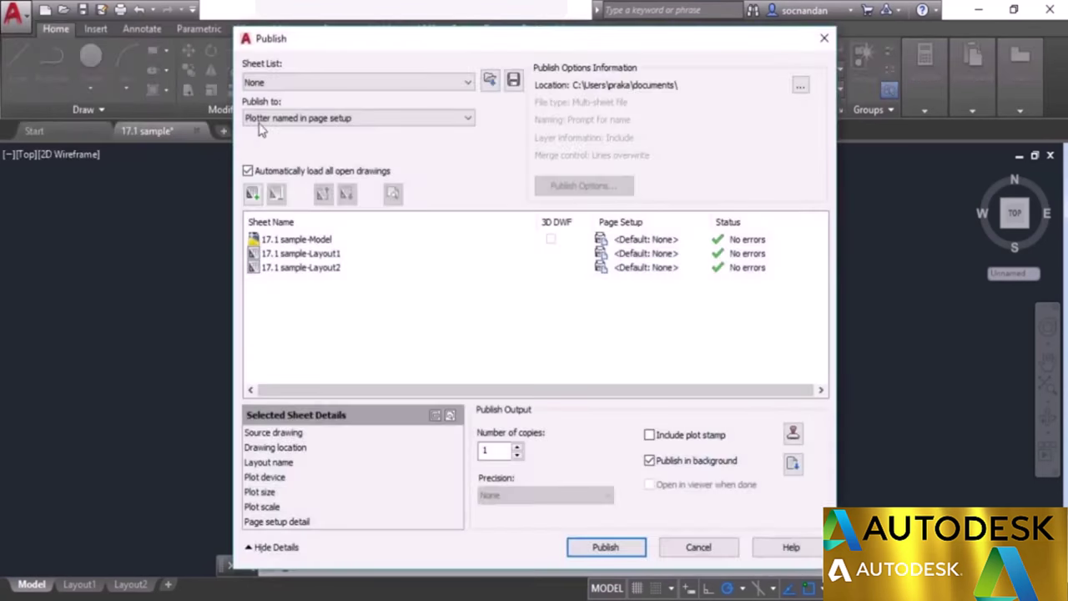
drag(386, 39, 386, 25)
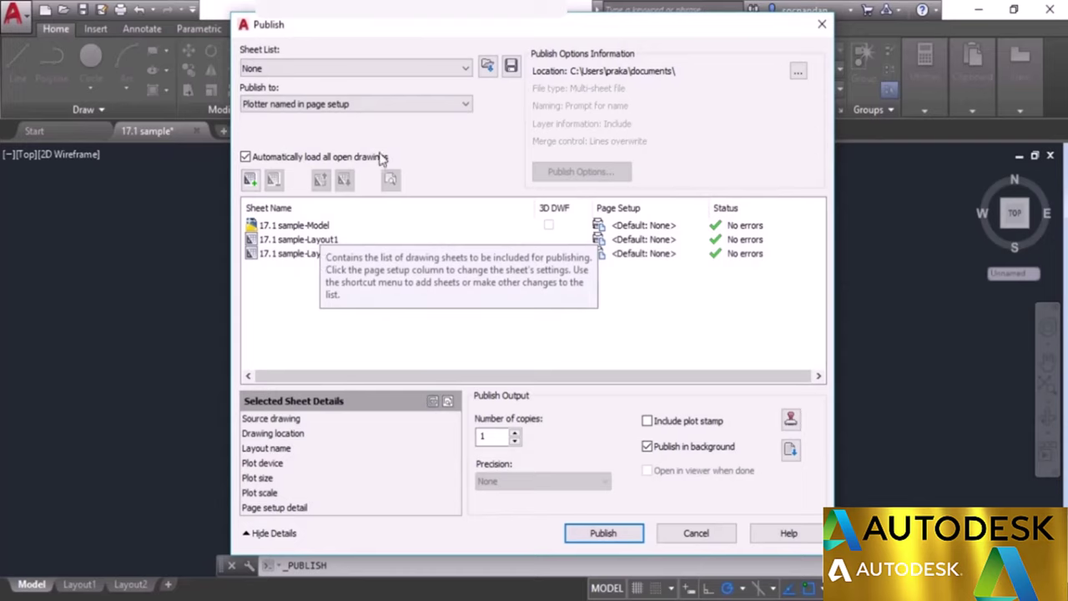
Choose PDF as the publish format and assign the Our setup page setup to the 17.1 sample-Model sheet.
click(400, 104)
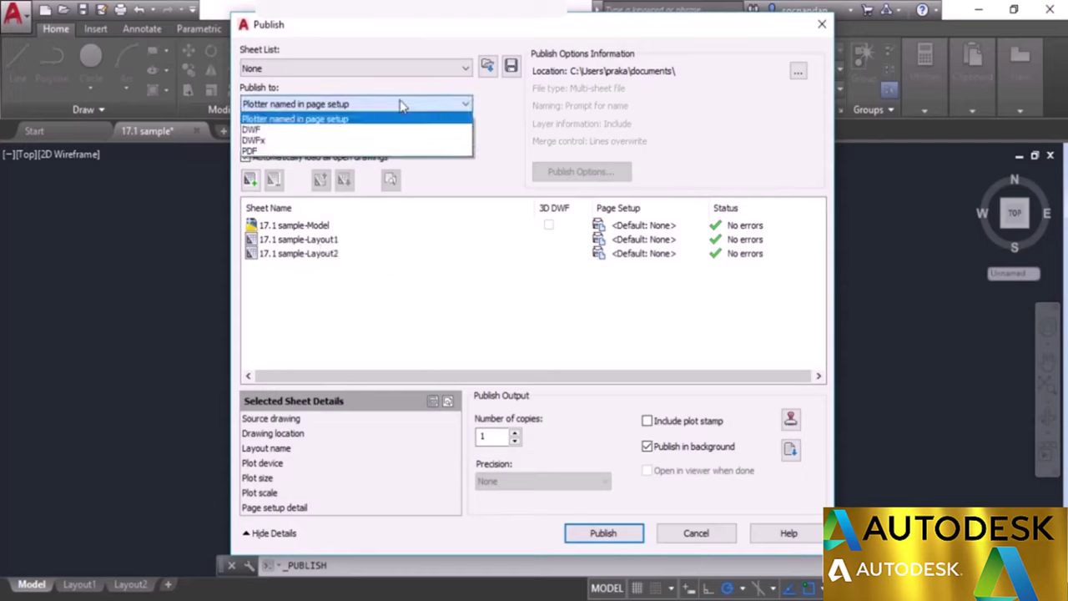
click(383, 153)
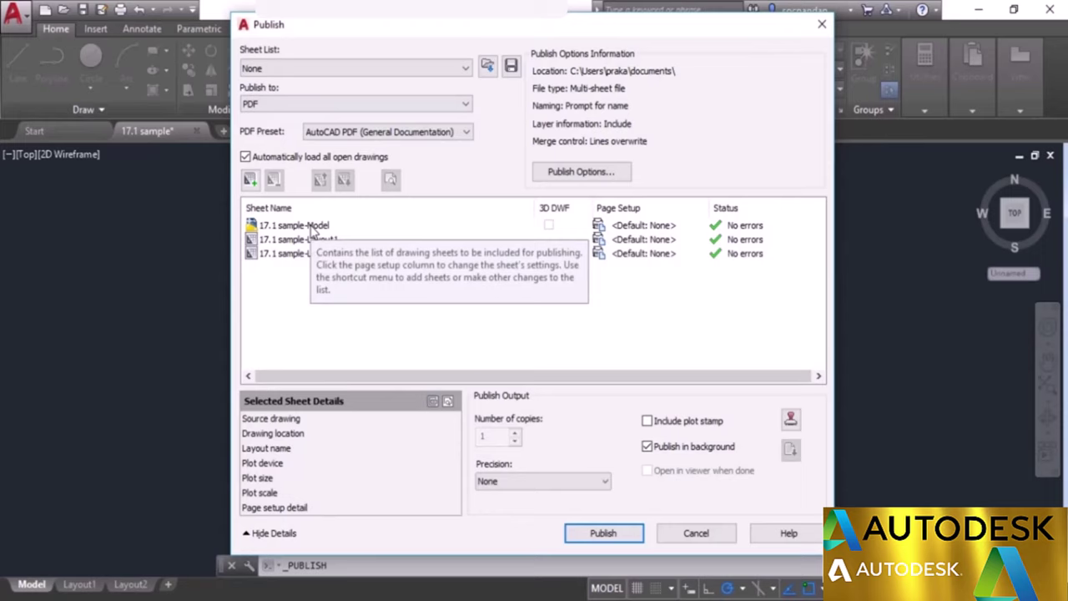
click(639, 226)
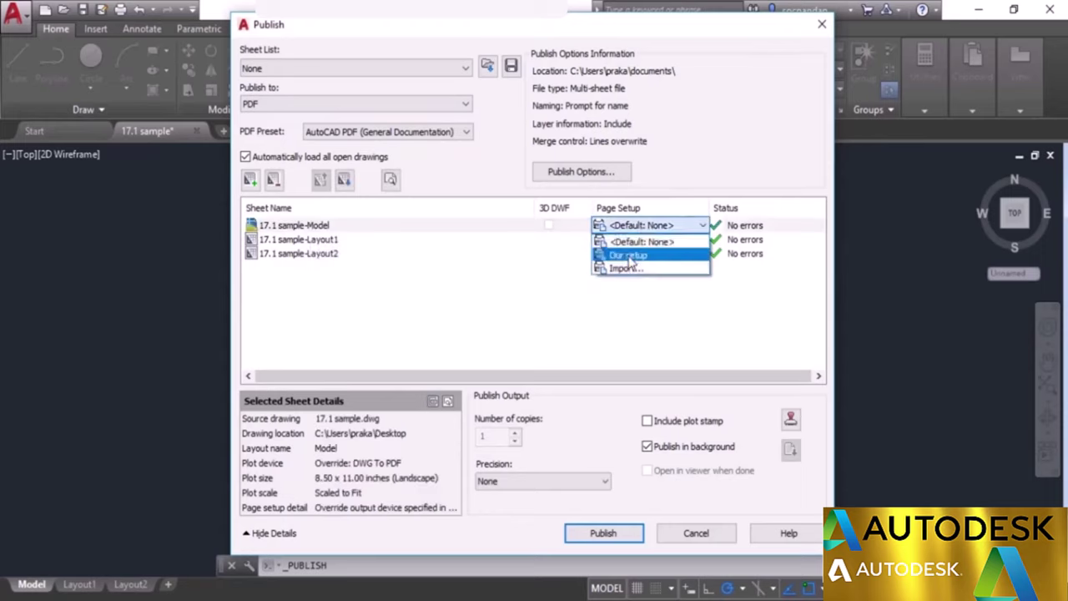
click(629, 257)
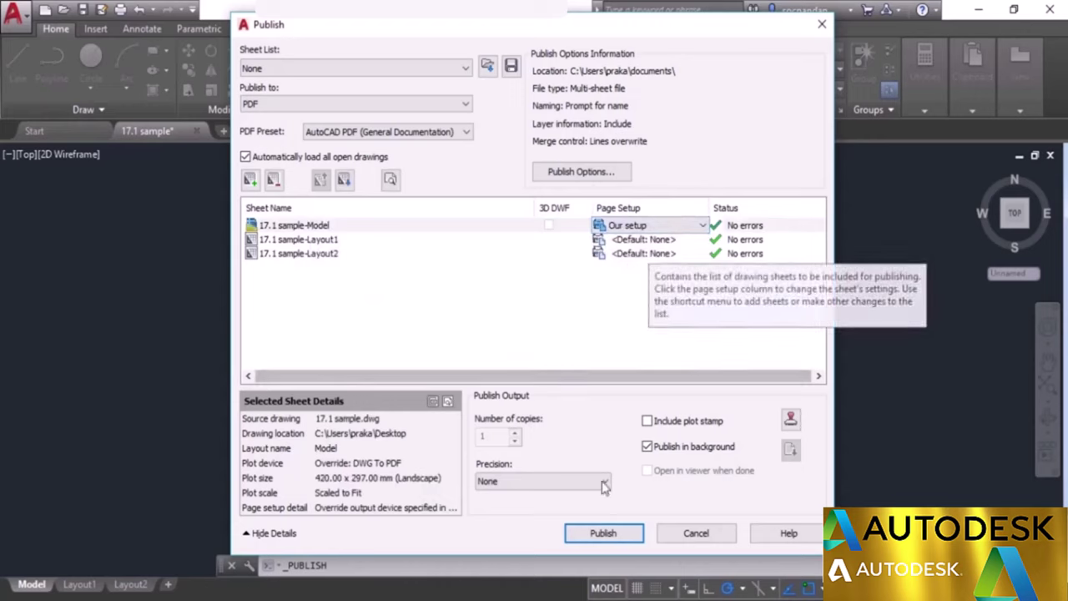
Publish the sheets to the Desktop as 17.1 sample.pdf without saving the sheet list, and dismiss the background job notice.
click(602, 532)
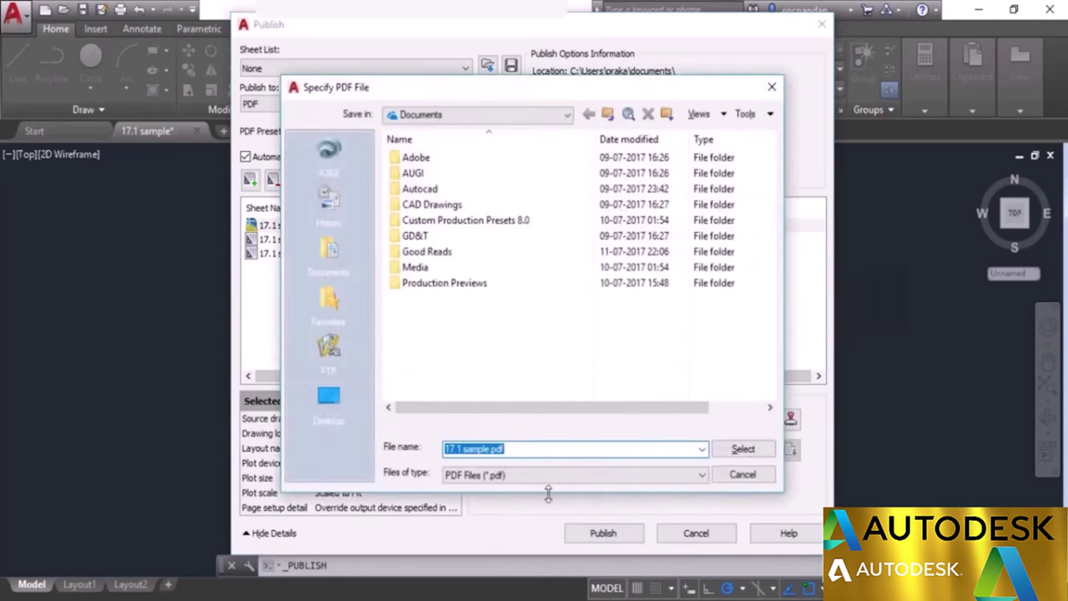
click(333, 398)
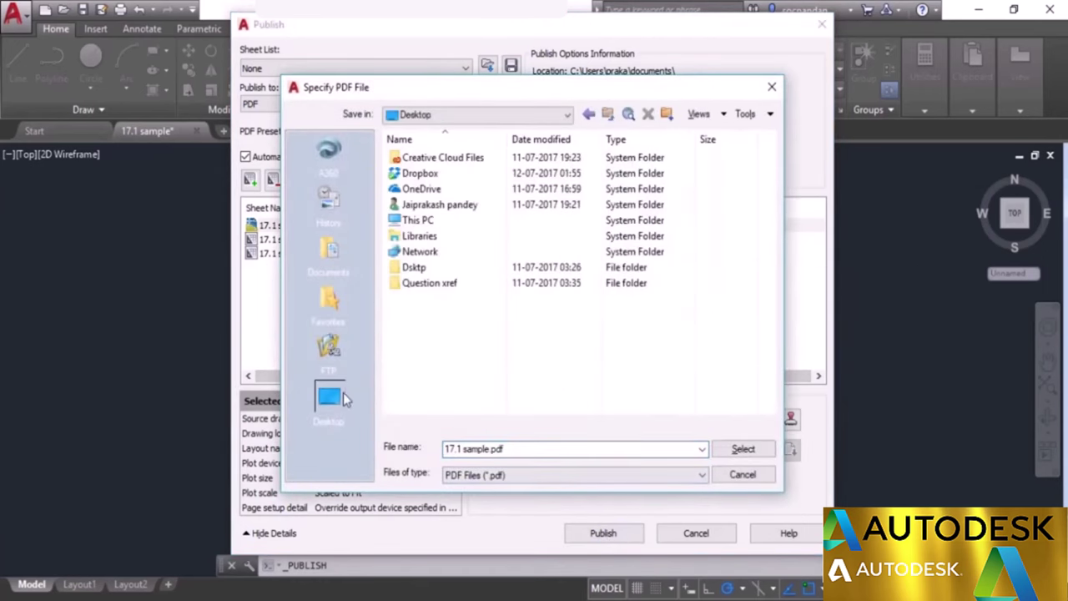
click(742, 449)
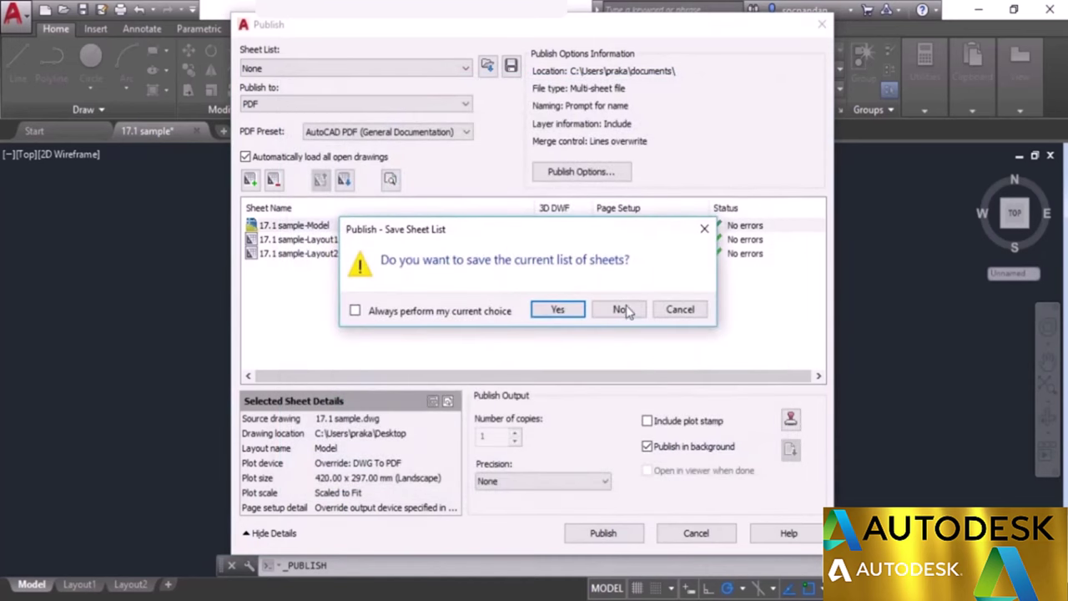
click(622, 309)
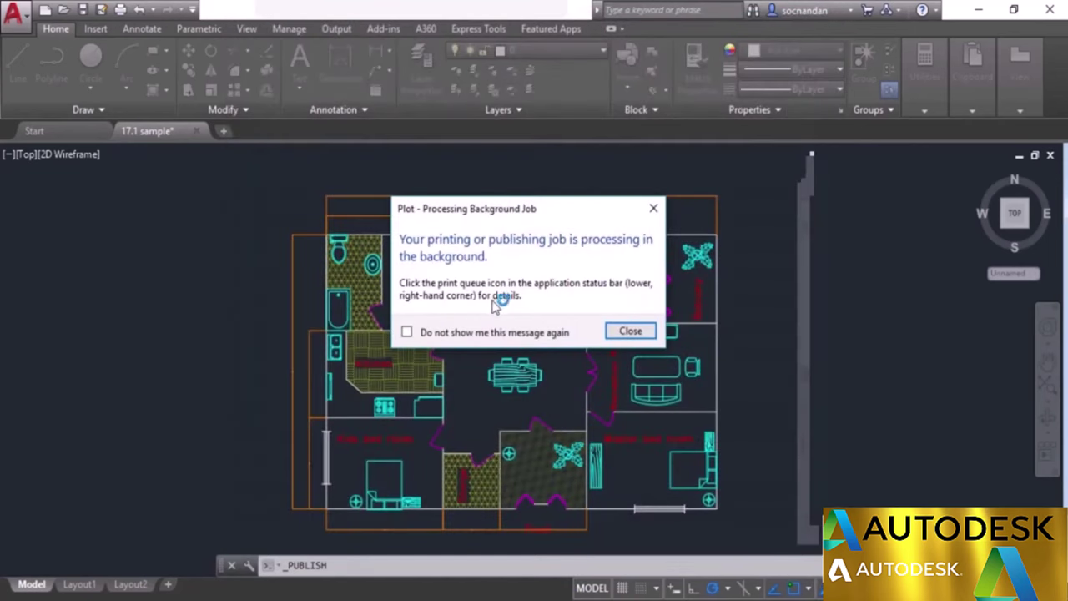
click(632, 332)
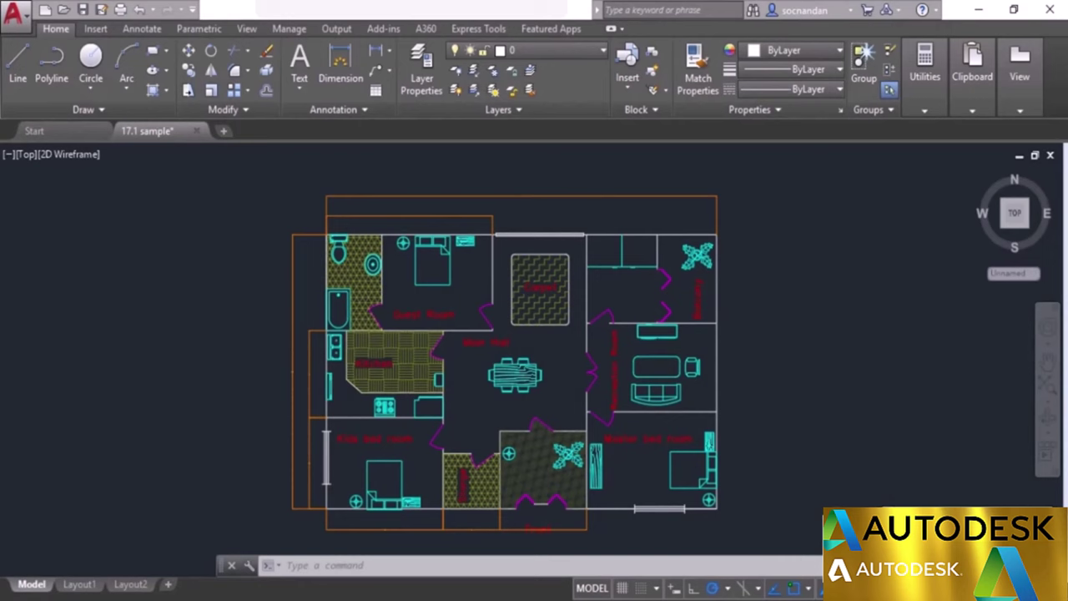
Review the plot and publish details of the completed job, including each sheet's status, and close the report.
click(943, 550)
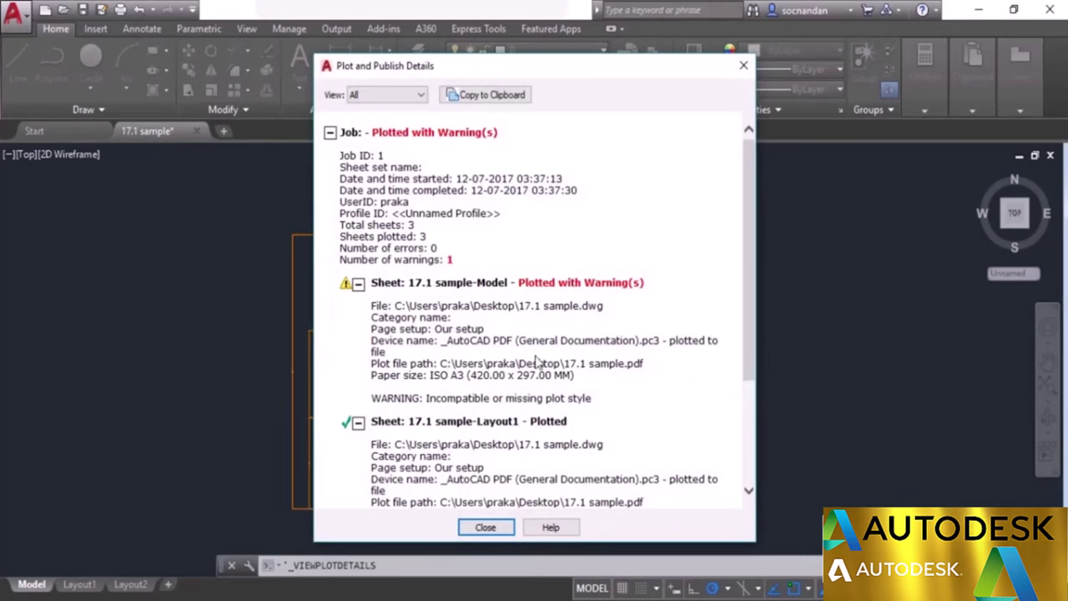
scroll(538, 362, down, 4)
scroll(538, 368, up, 4)
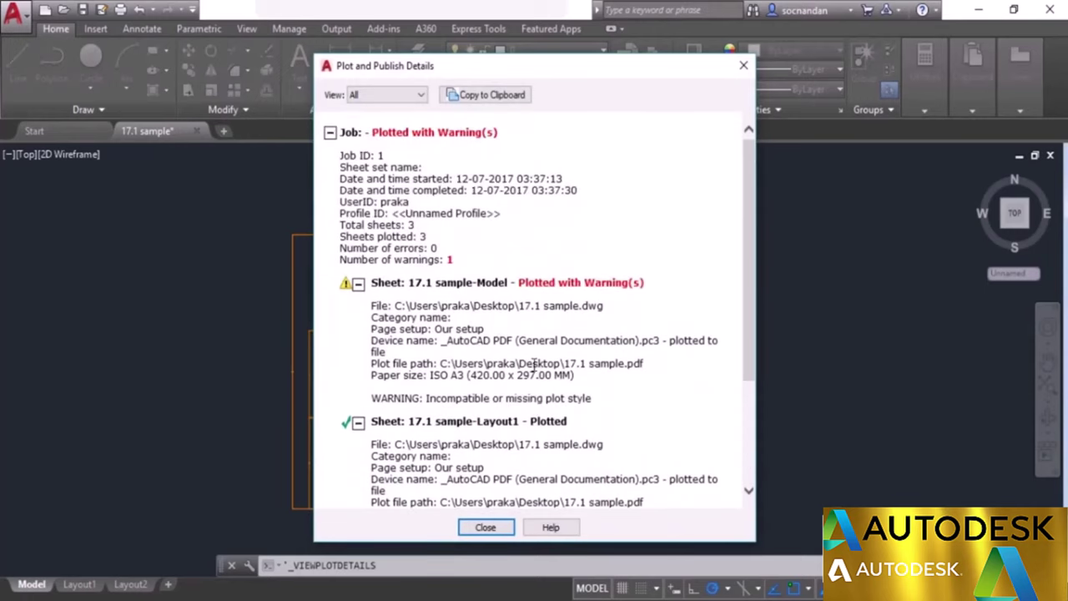
click(499, 529)
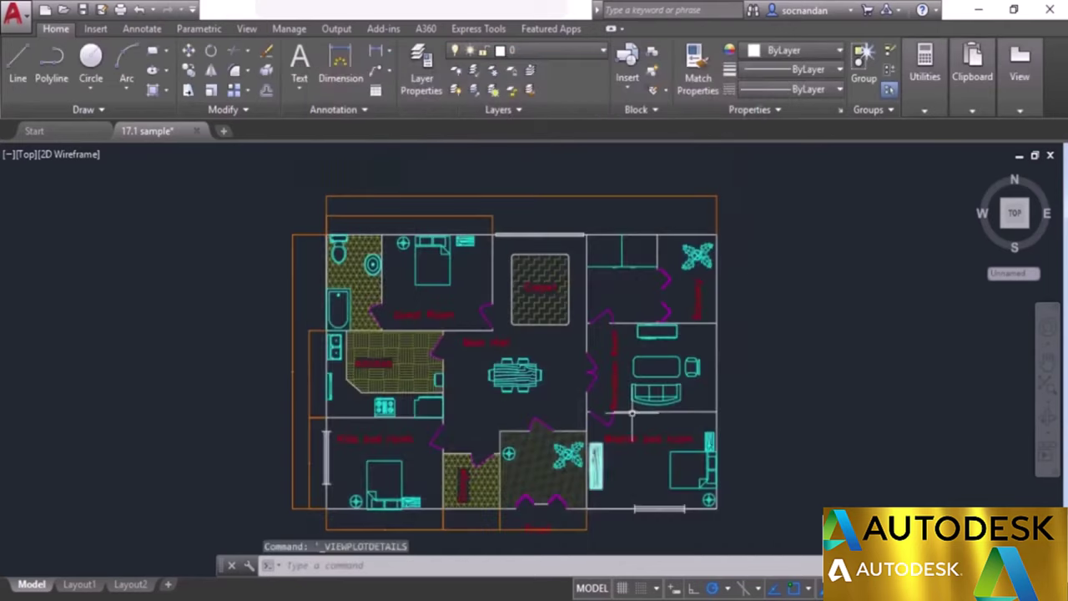
Open the published 17.1 sample PDF from the desktop in Acrobat Reader, check its Layout1 and Layout2 pages, and close it.
click(976, 9)
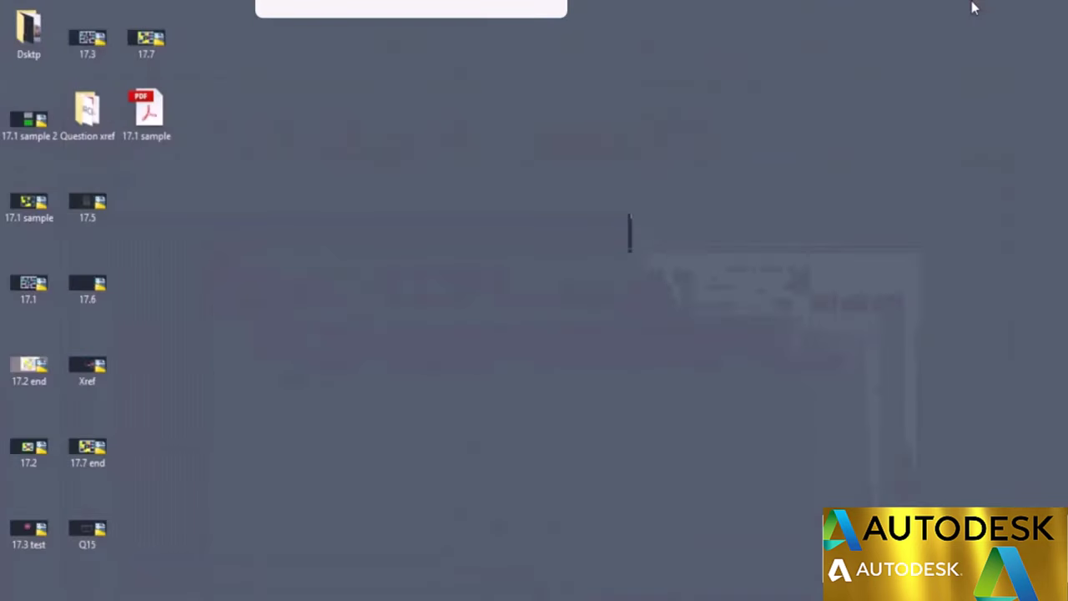
double_click(143, 111)
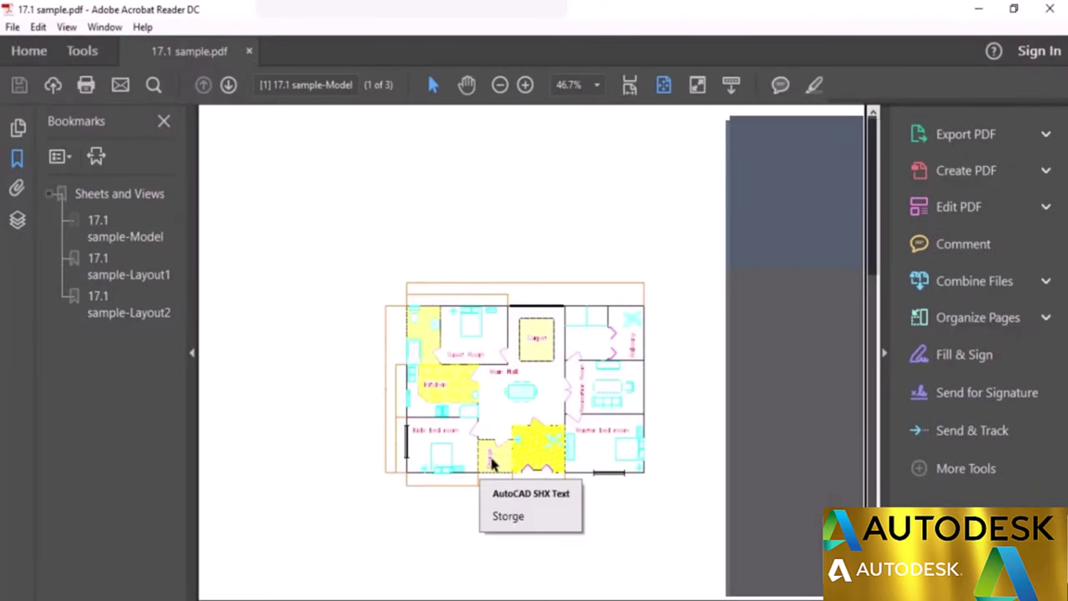
click(133, 261)
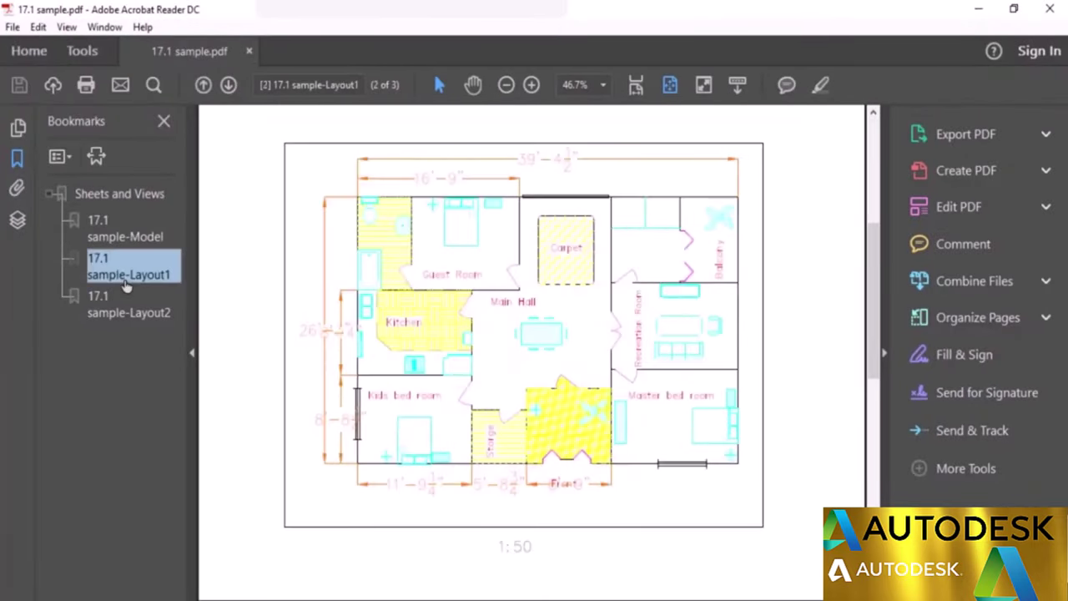
click(132, 314)
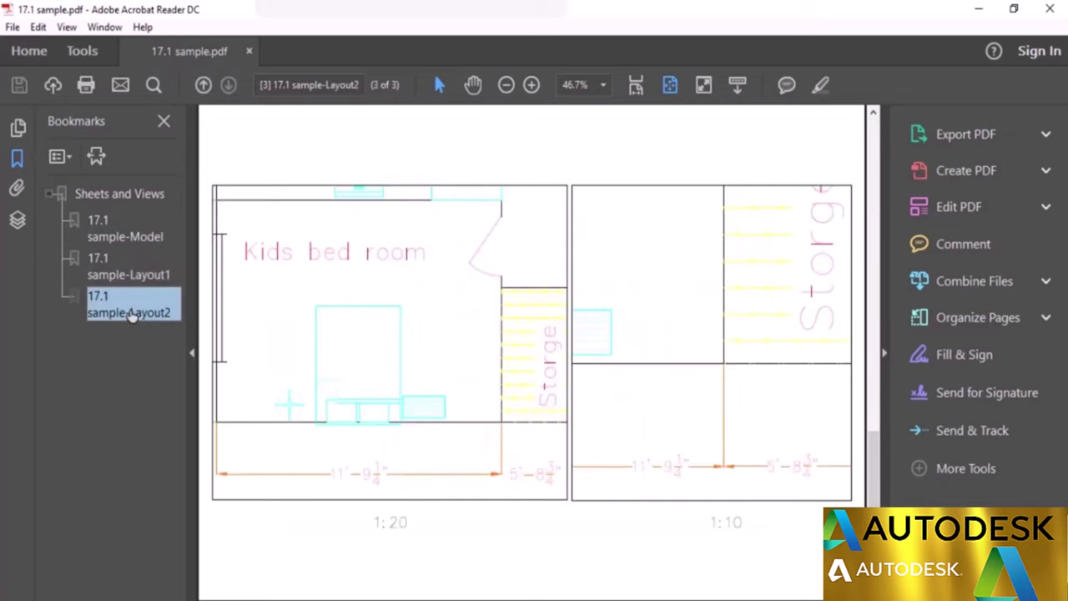
click(1049, 9)
Return to AutoCAD and examine the white and green hatched rectangles in the 17.1 sample 2 drawing's model space.
click(547, 582)
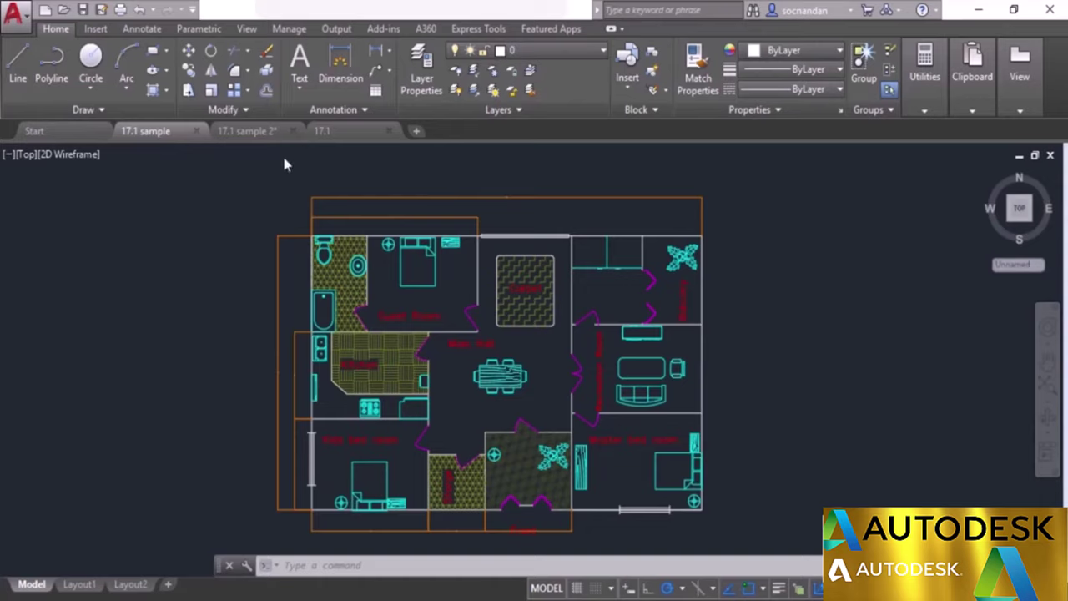
click(260, 134)
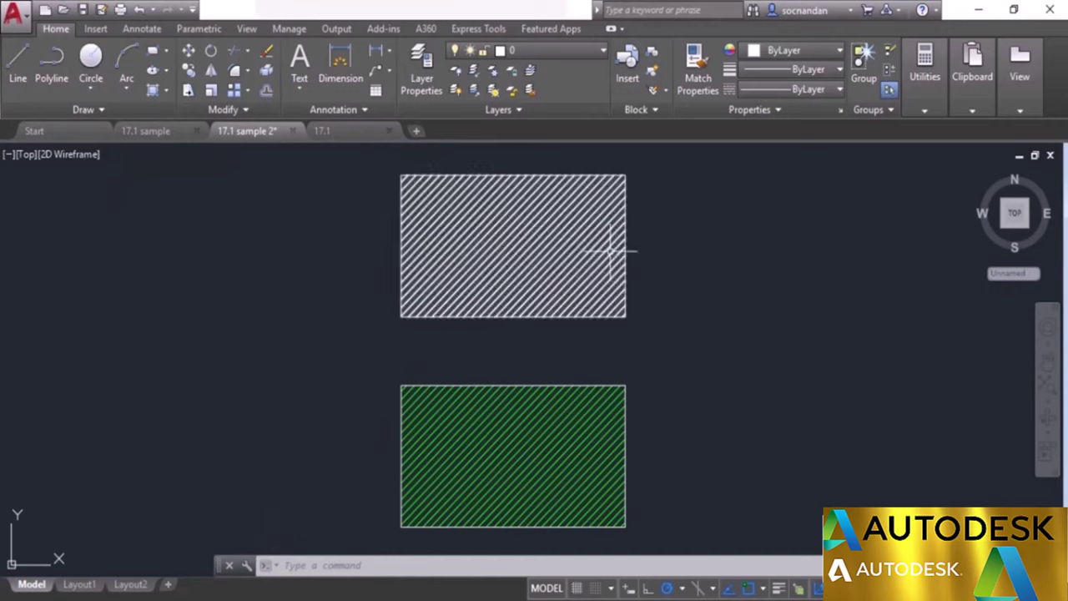
mouse_move(609, 248)
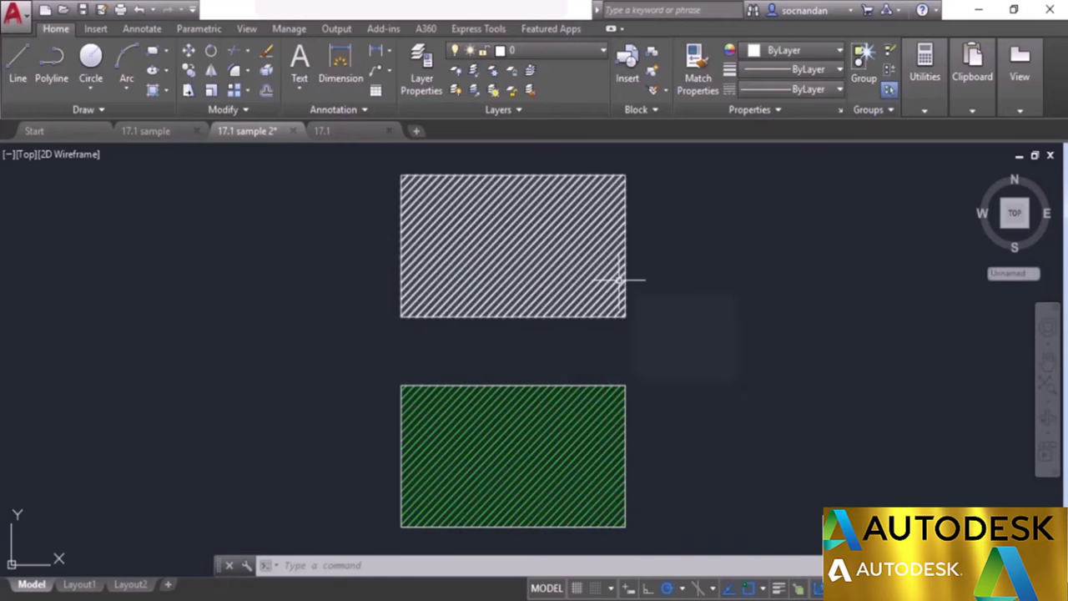
mouse_move(620, 280)
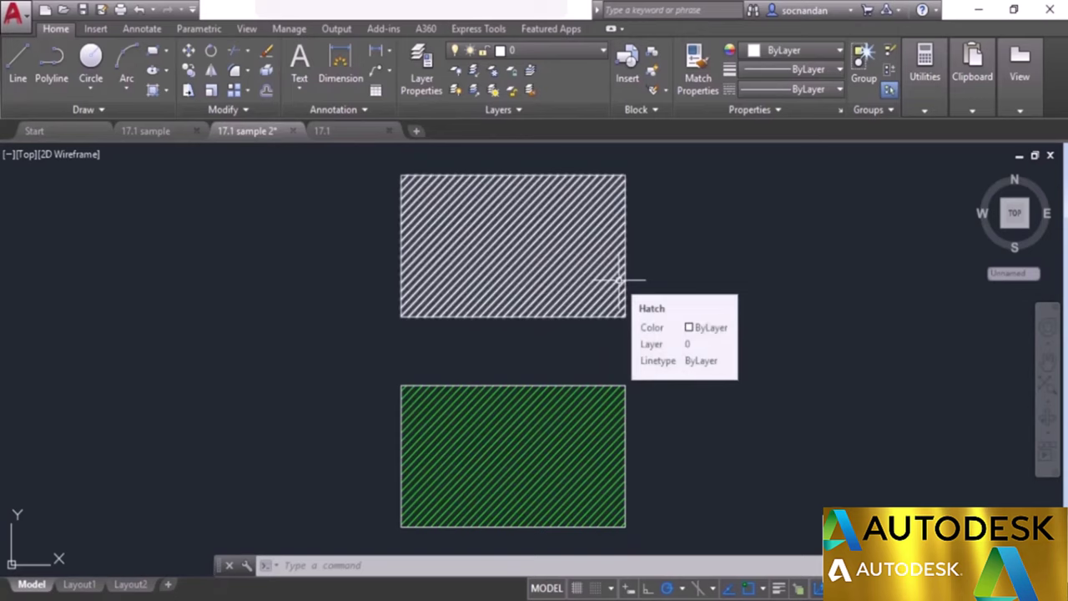
click(617, 380)
mouse_move(618, 380)
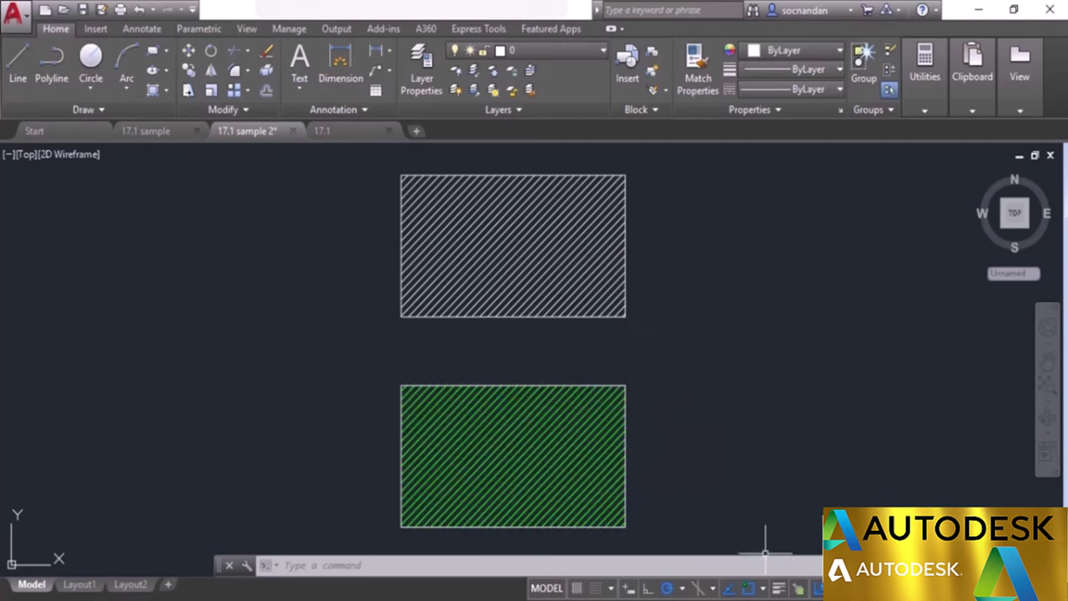
Compare the hatches across the 1:1, 1:2 and 1:4 viewports of Layout1, entering and leaving the 1:1 viewport.
click(90, 584)
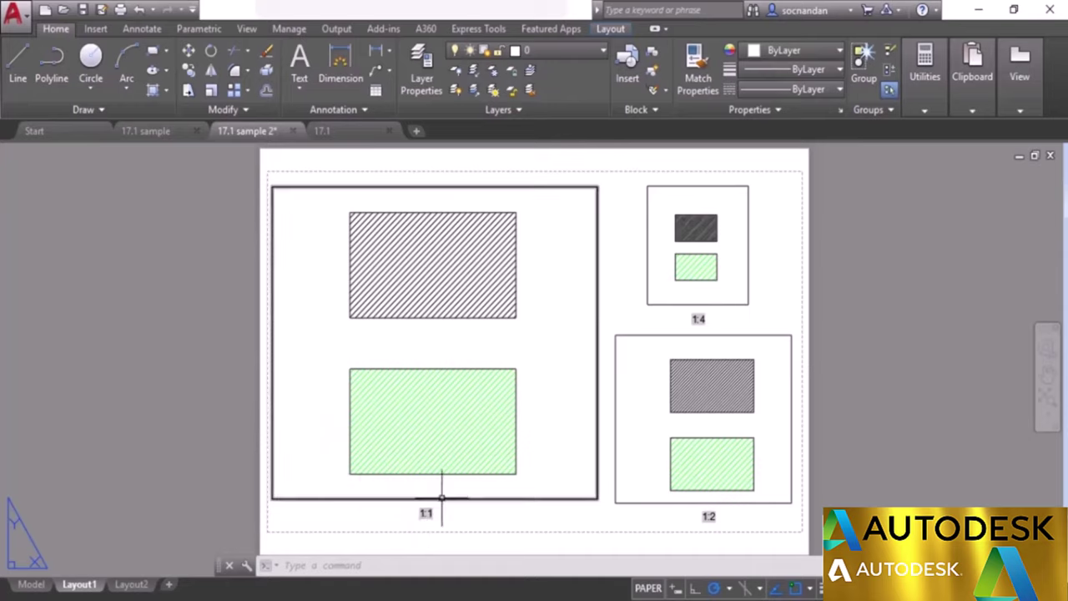
mouse_move(444, 497)
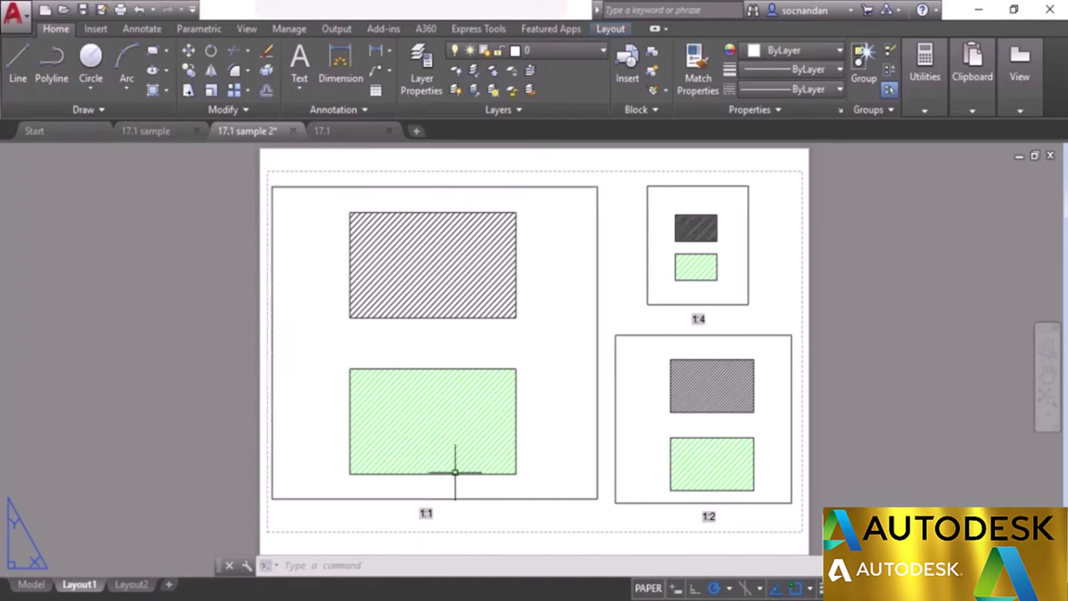
double_click(476, 340)
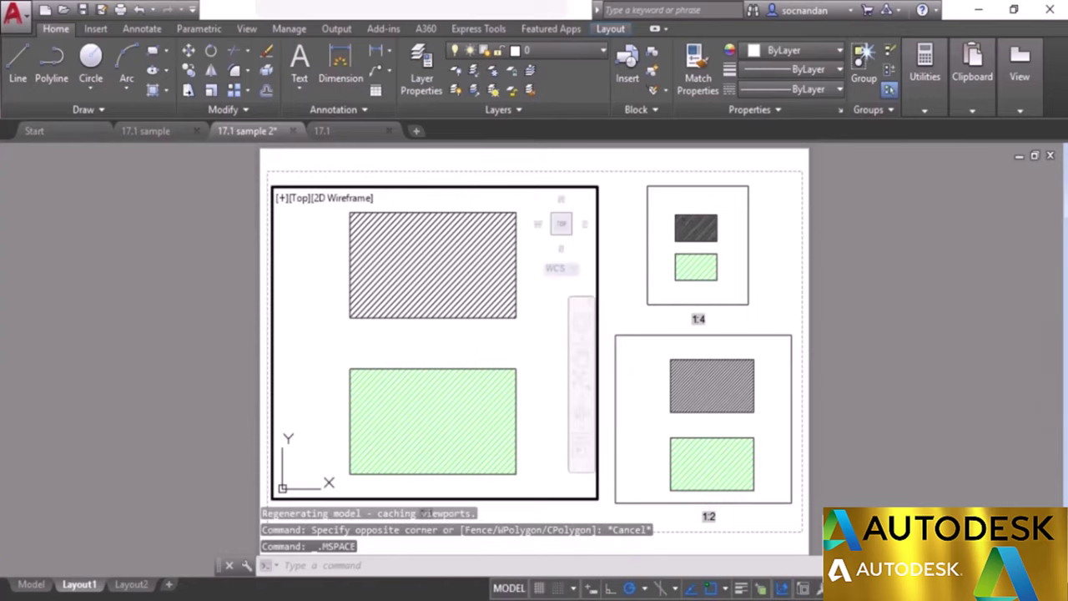
double_click(590, 511)
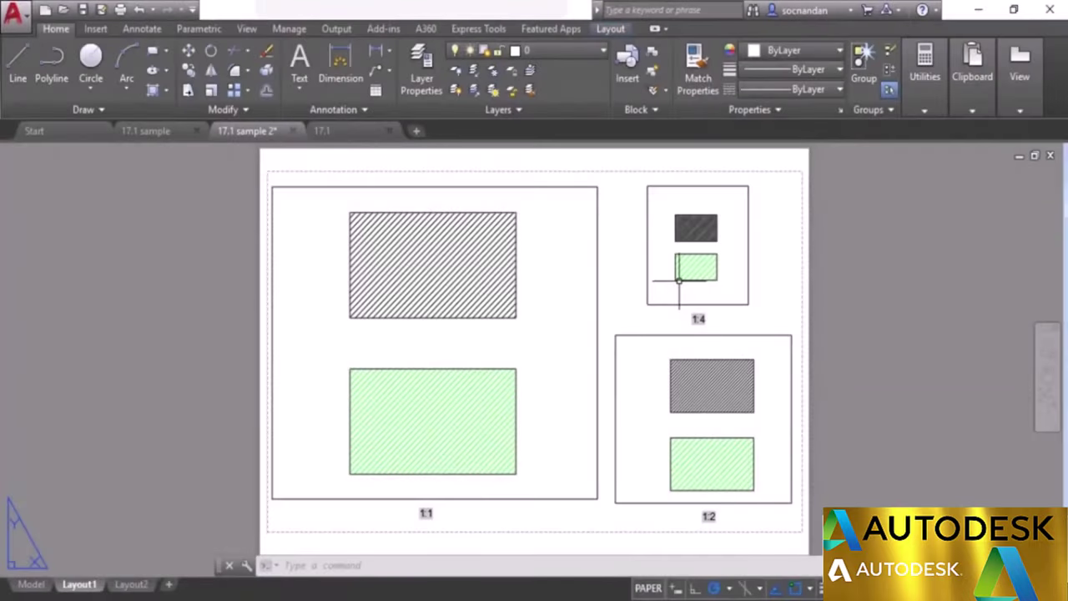
Examine the 1:50 floor plan viewport on Layout1 of the 17.1 sample drawing and return to model space.
click(166, 138)
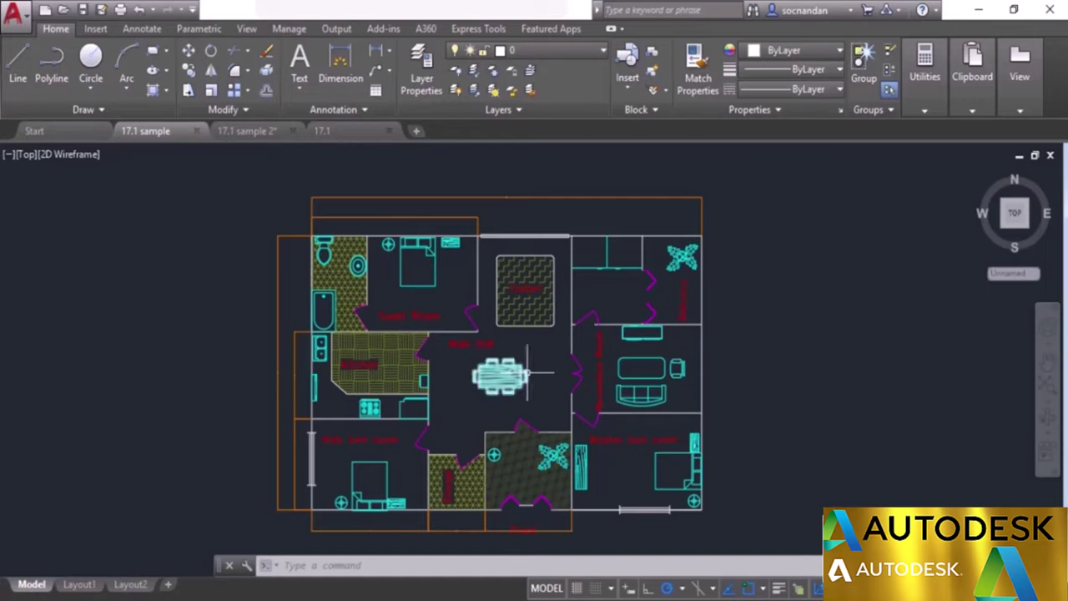
click(79, 584)
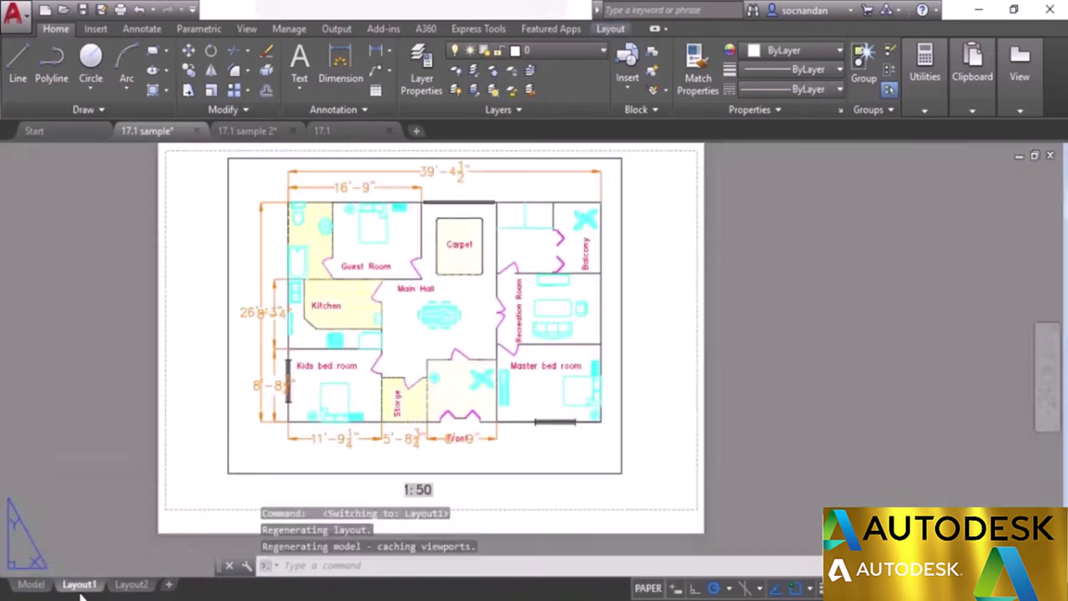
click(195, 454)
click(186, 436)
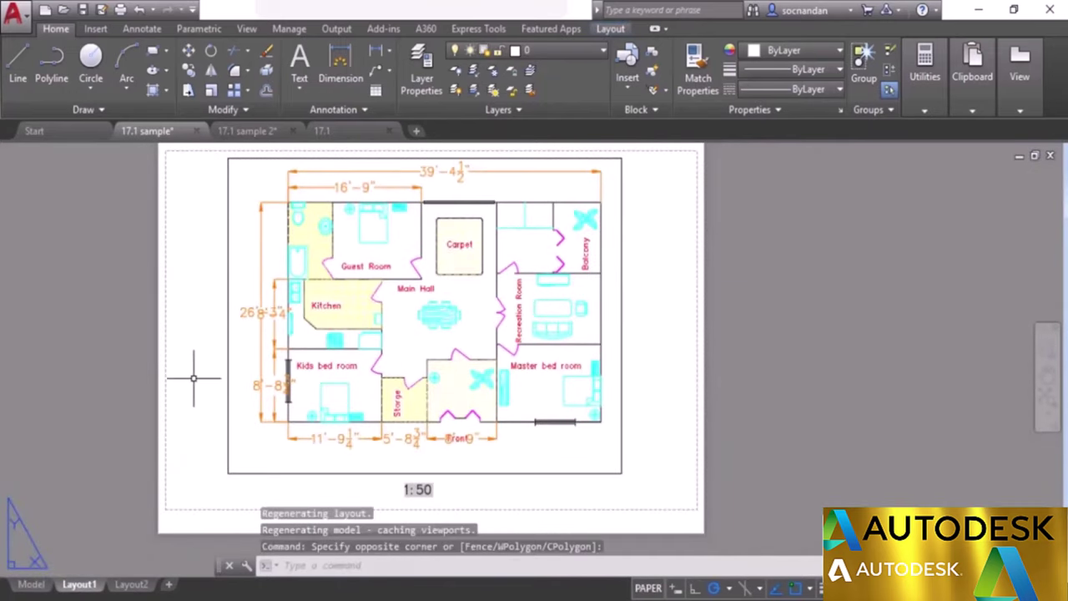
middle_drag(195, 375, 246, 398)
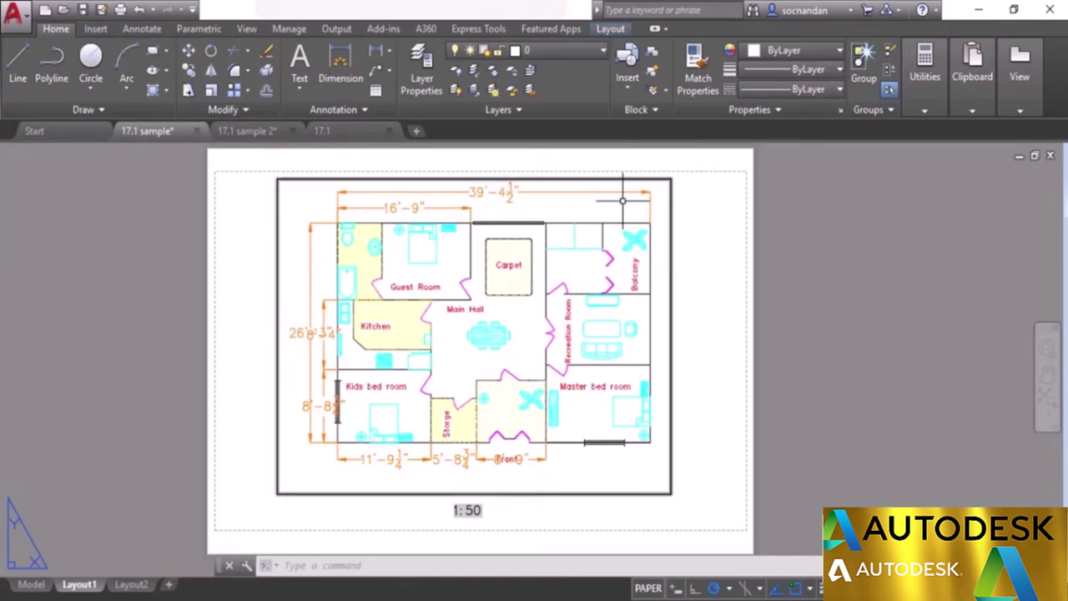
click(31, 584)
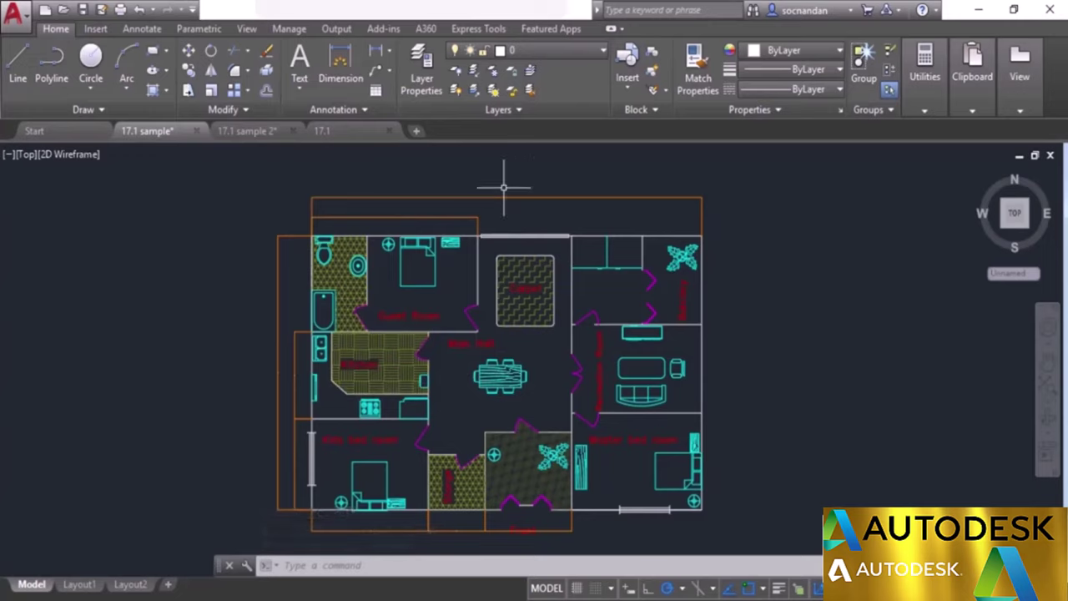
Examine the size of the overall width dimension text above the floor plan in model space.
scroll(509, 194, up, 10)
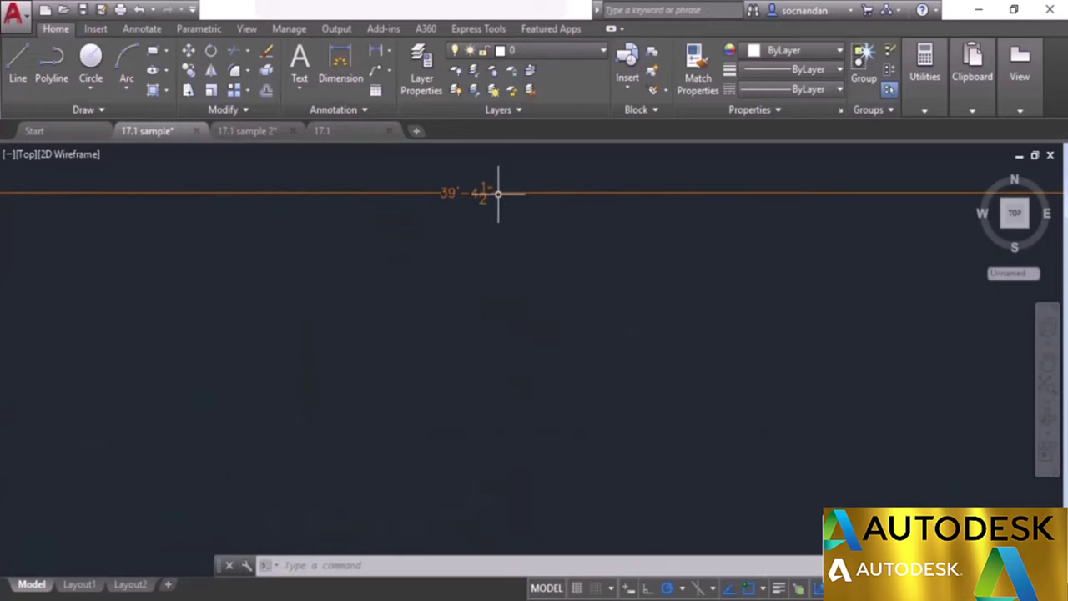
middle_drag(420, 200, 412, 236)
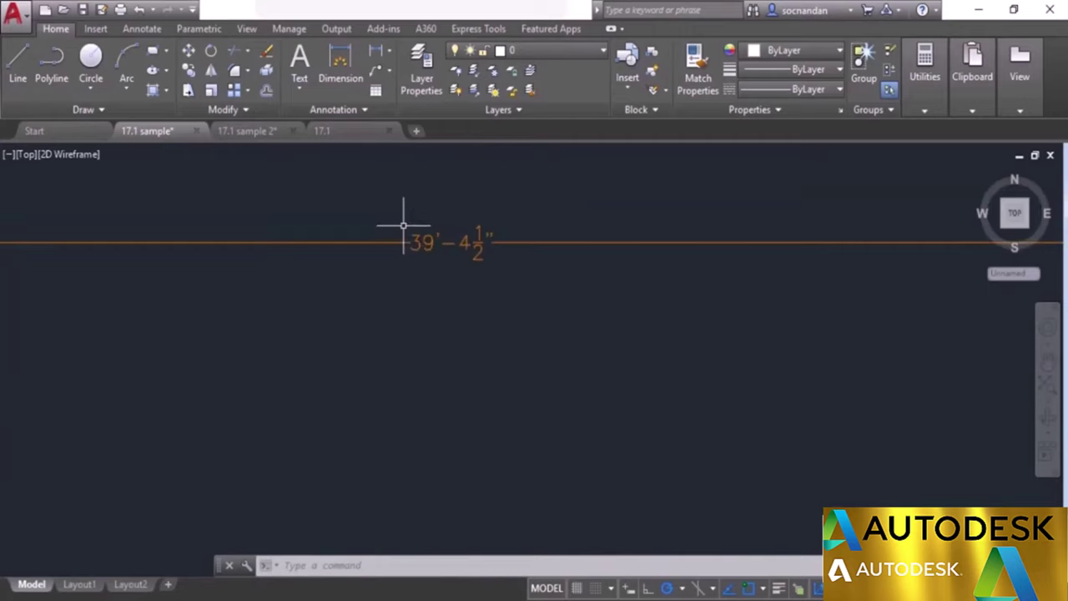
scroll(403, 252, down, 8)
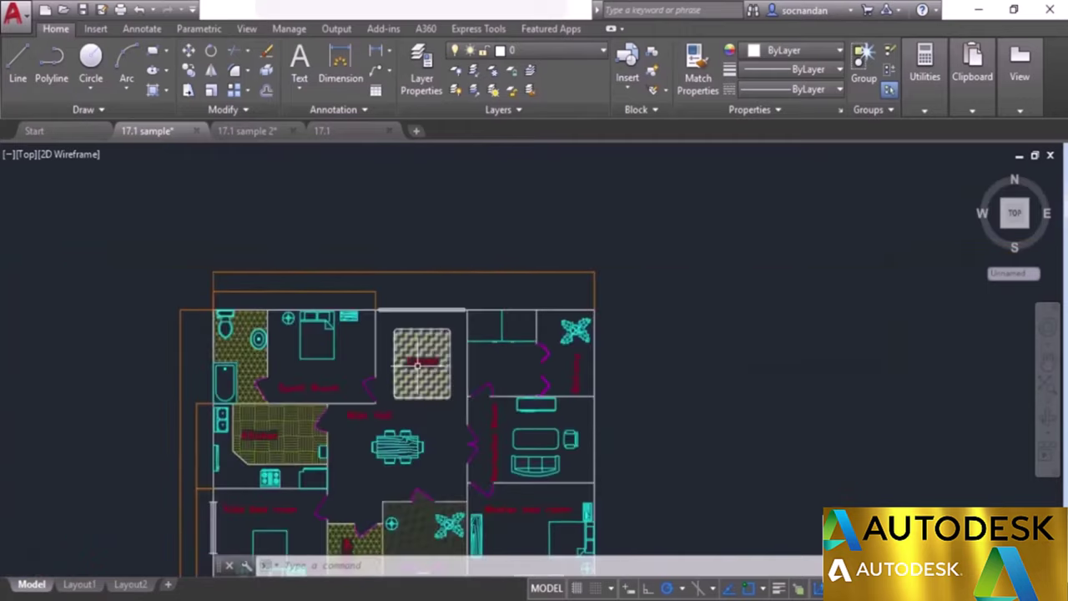
middle_drag(421, 363, 456, 288)
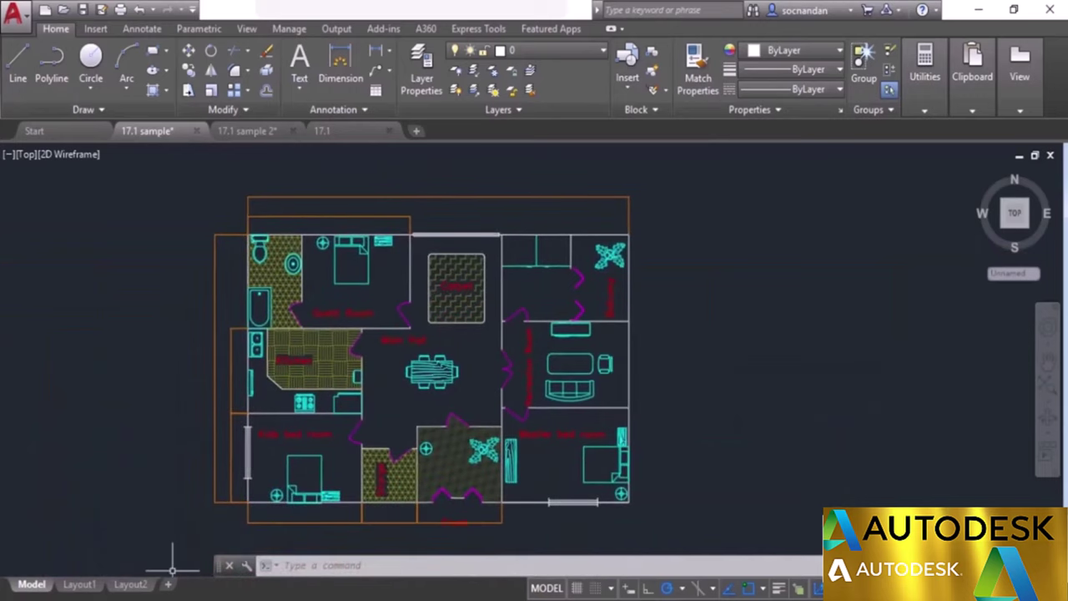
Compare the annotation and dimension sizes between Layout1's 1:50 viewport and Layout2's 1:20 and 1:10 viewports.
click(80, 584)
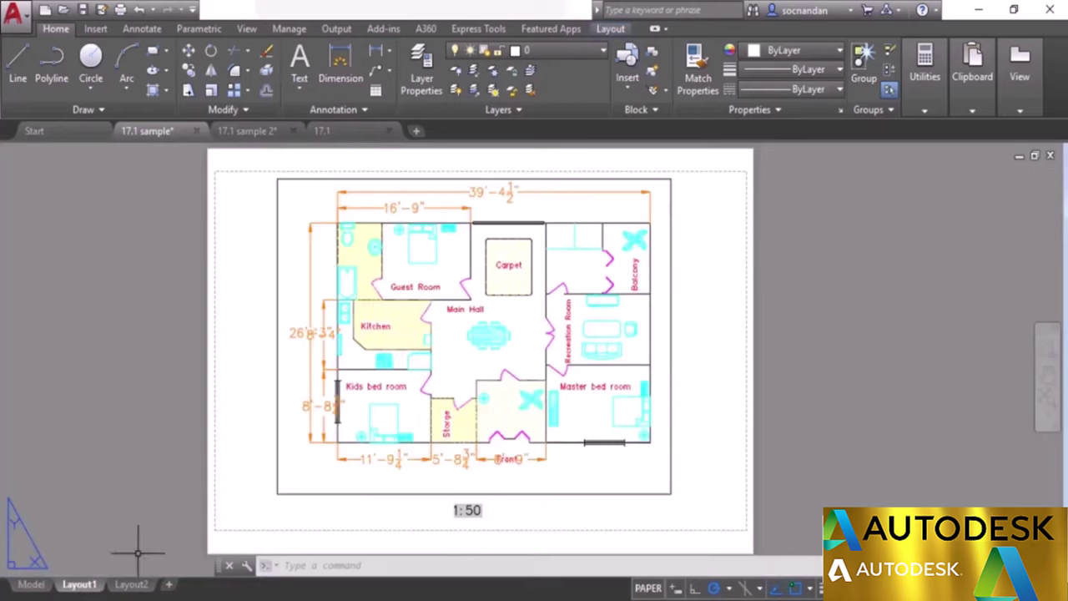
click(129, 584)
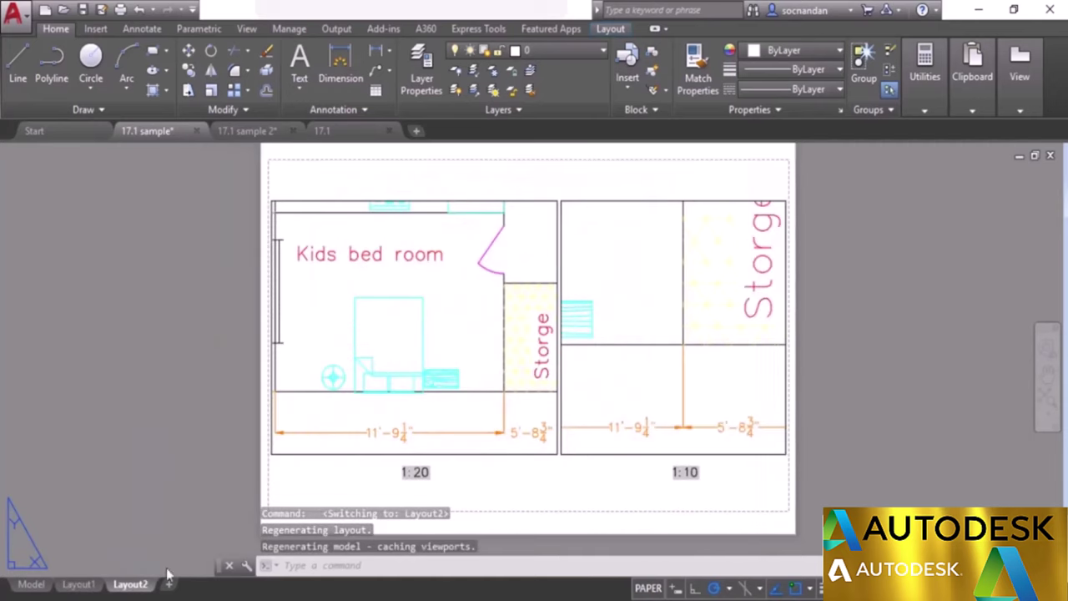
click(448, 471)
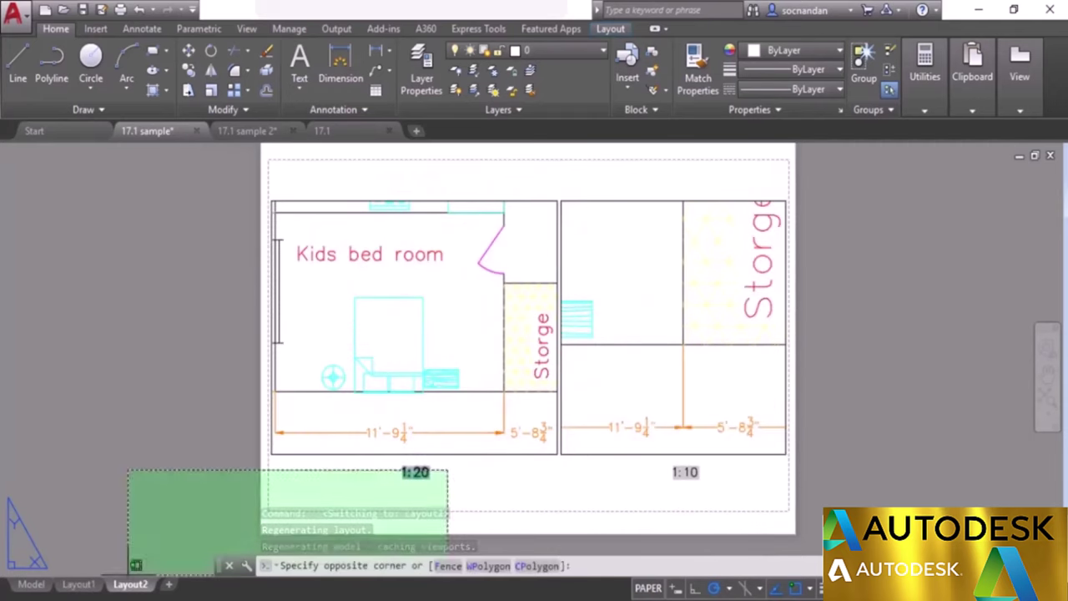
click(437, 482)
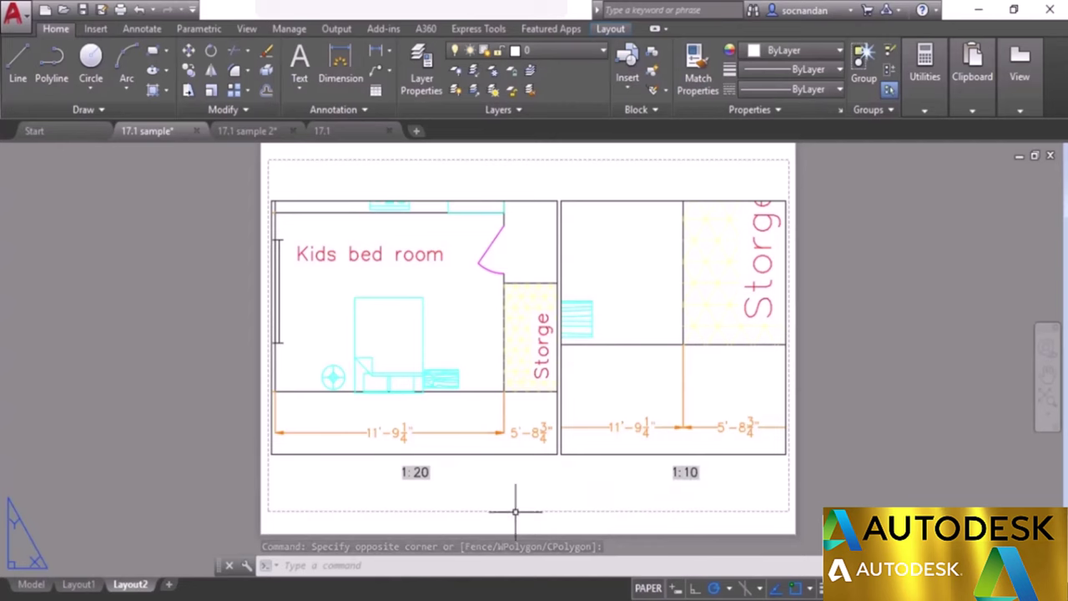
click(79, 584)
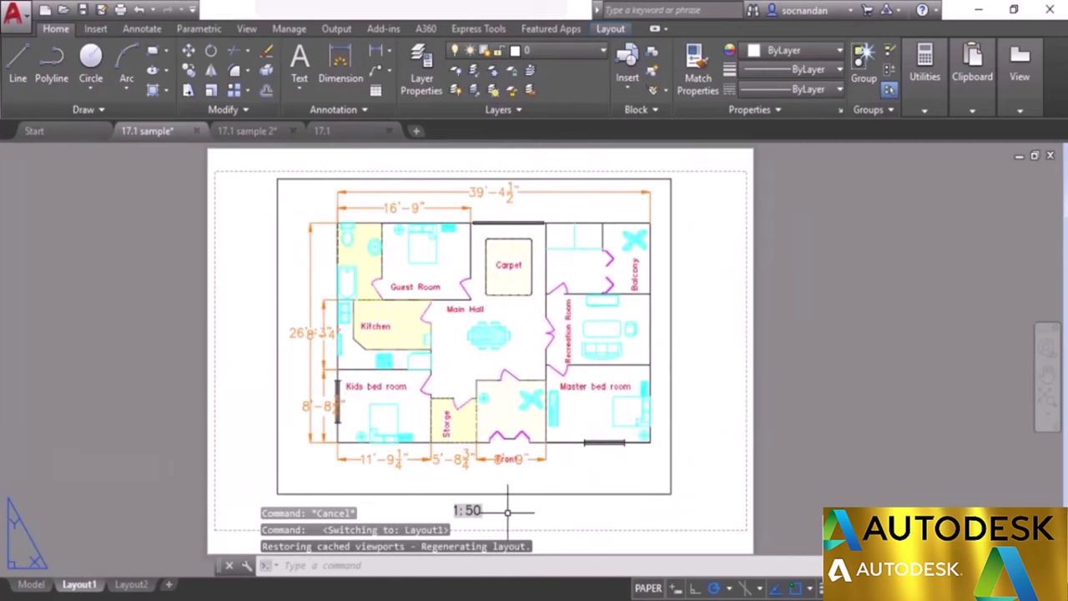
key(ctrl+Page_Down)
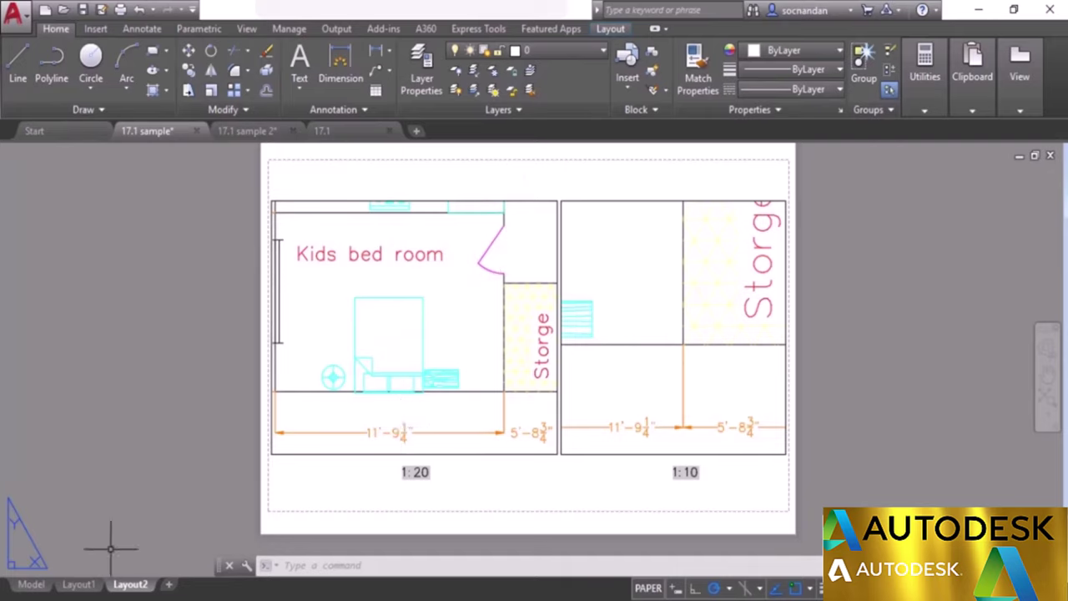
click(79, 584)
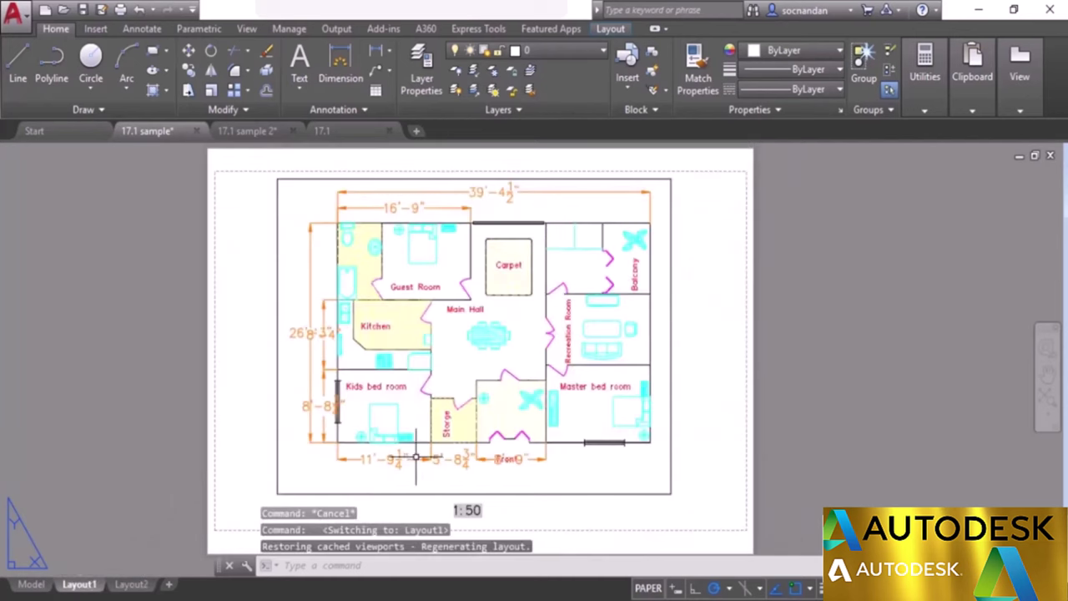
click(130, 584)
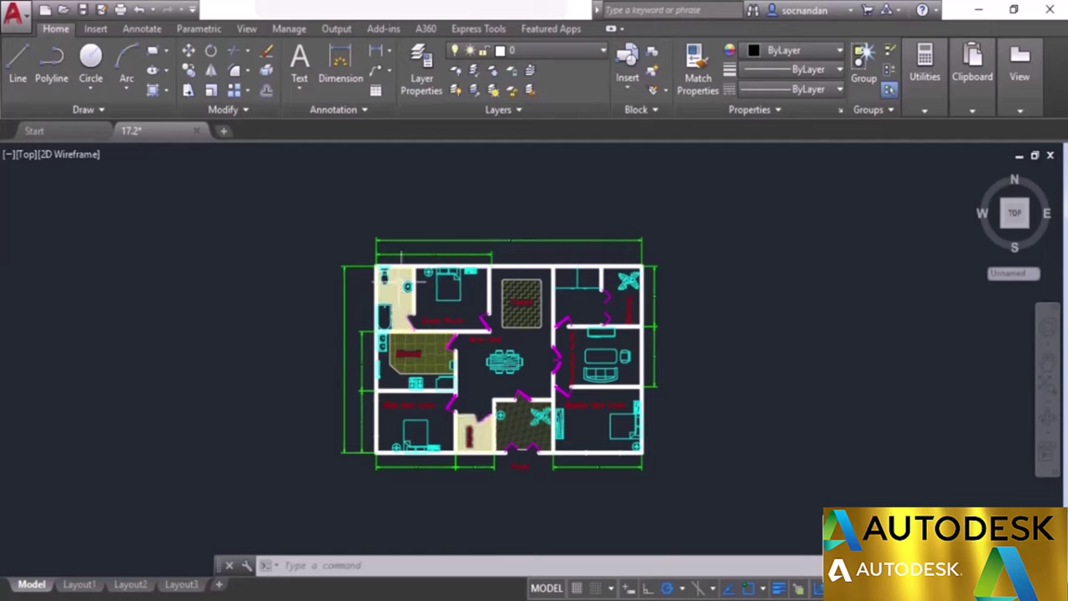
Turn off the Dim layer in the 17.2 drawing.
click(576, 53)
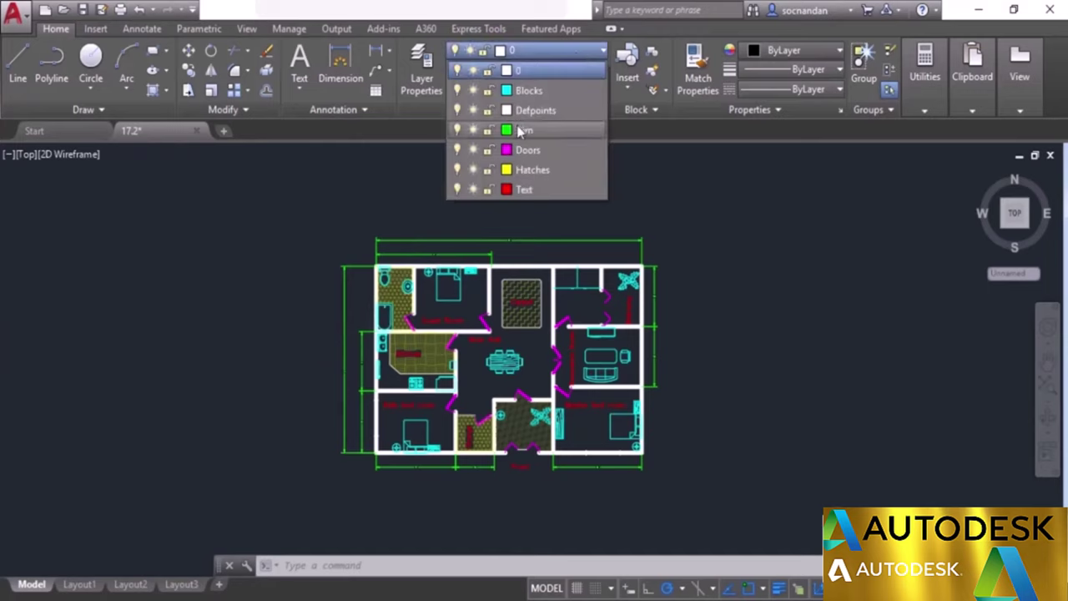
click(457, 131)
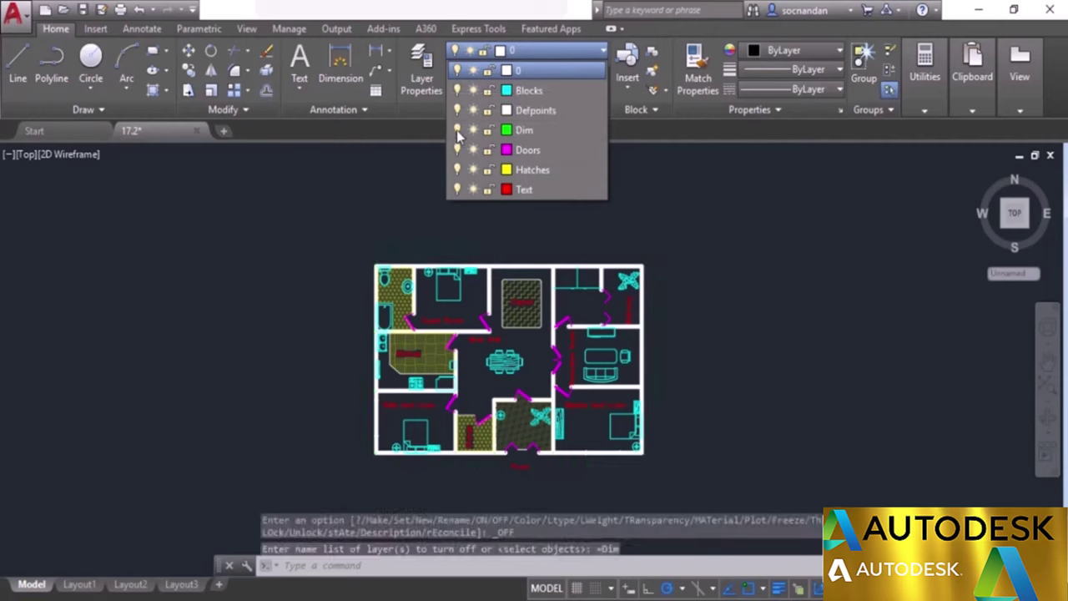
click(389, 161)
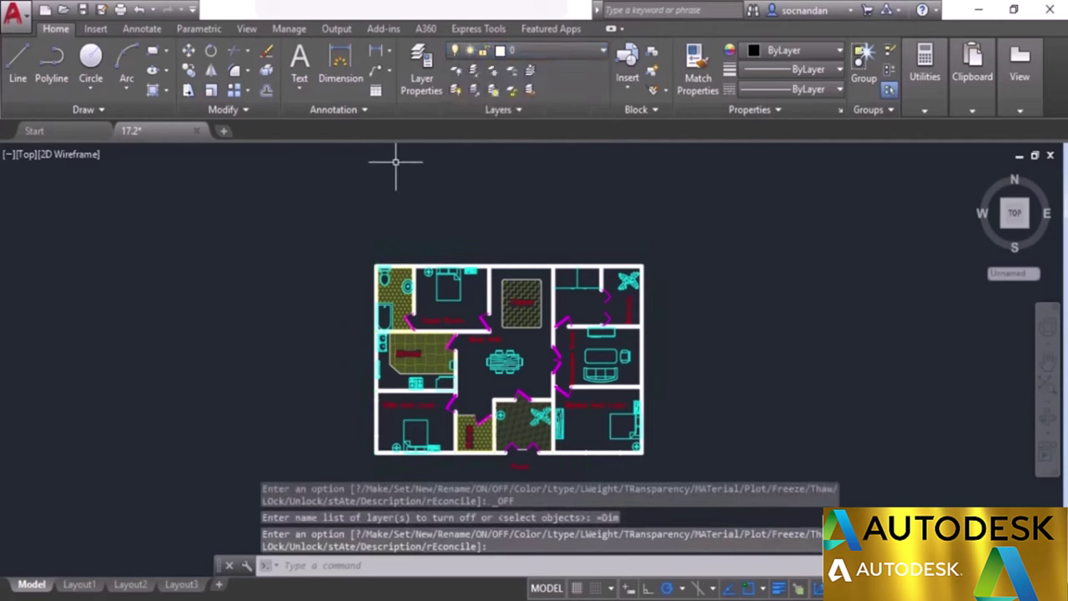
Create a new layer named Anno dim.
click(422, 67)
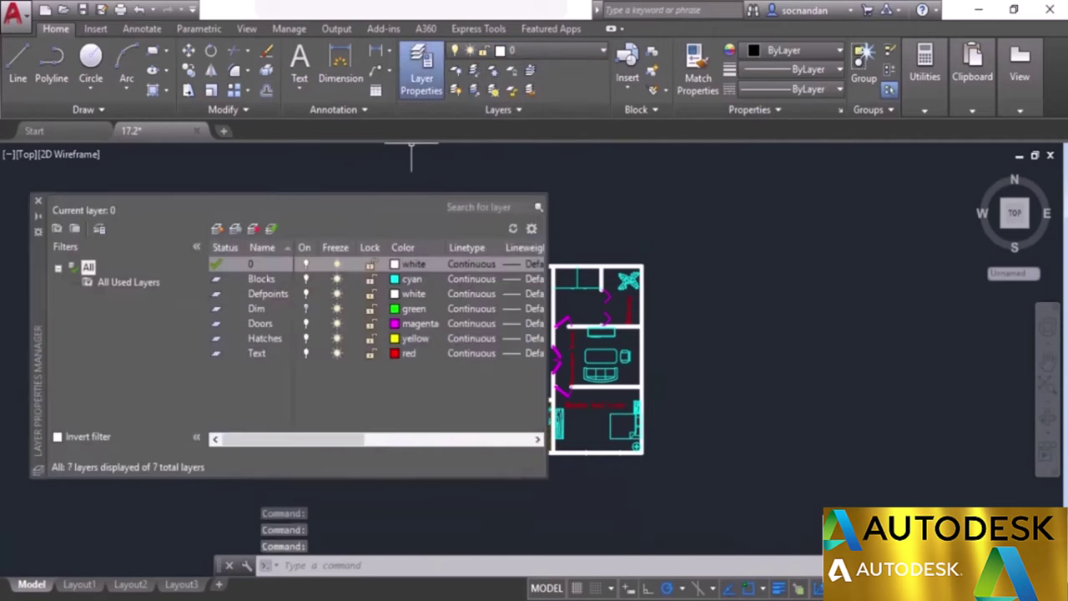
click(217, 229)
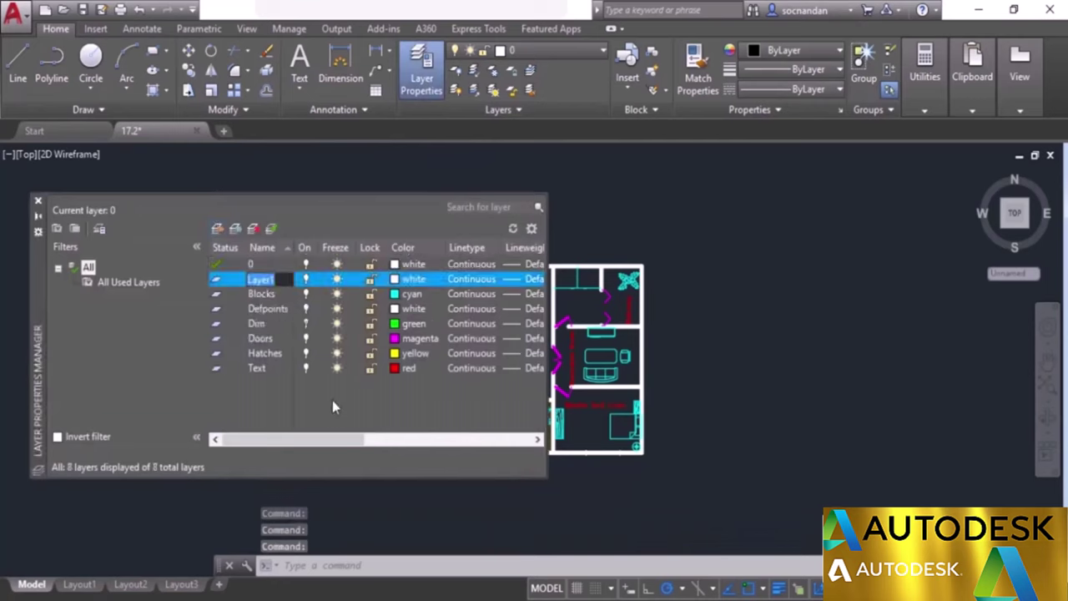
text(Anno dim)
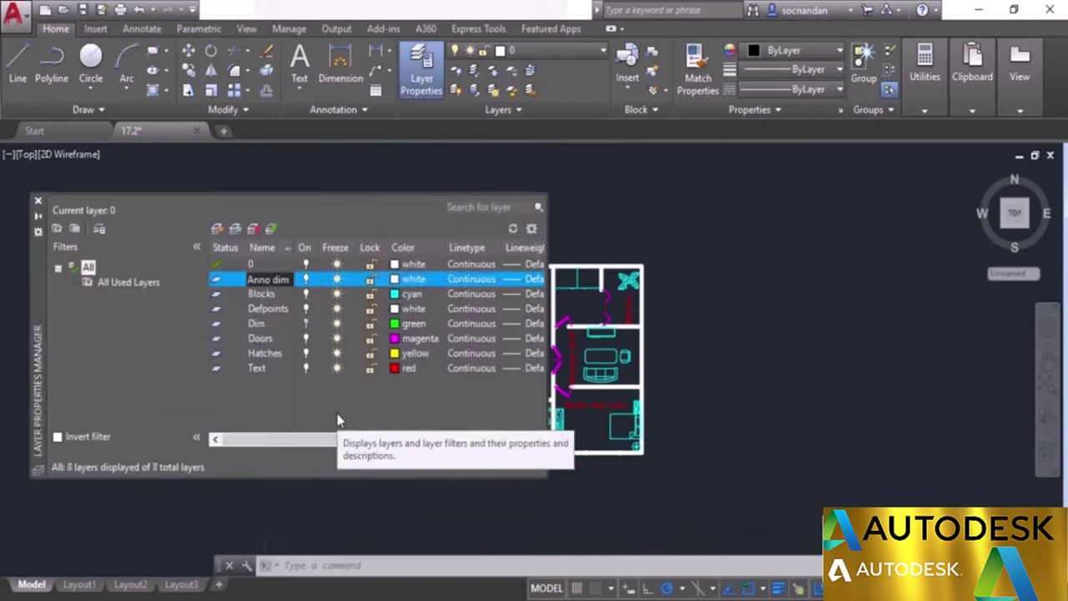
key(Return)
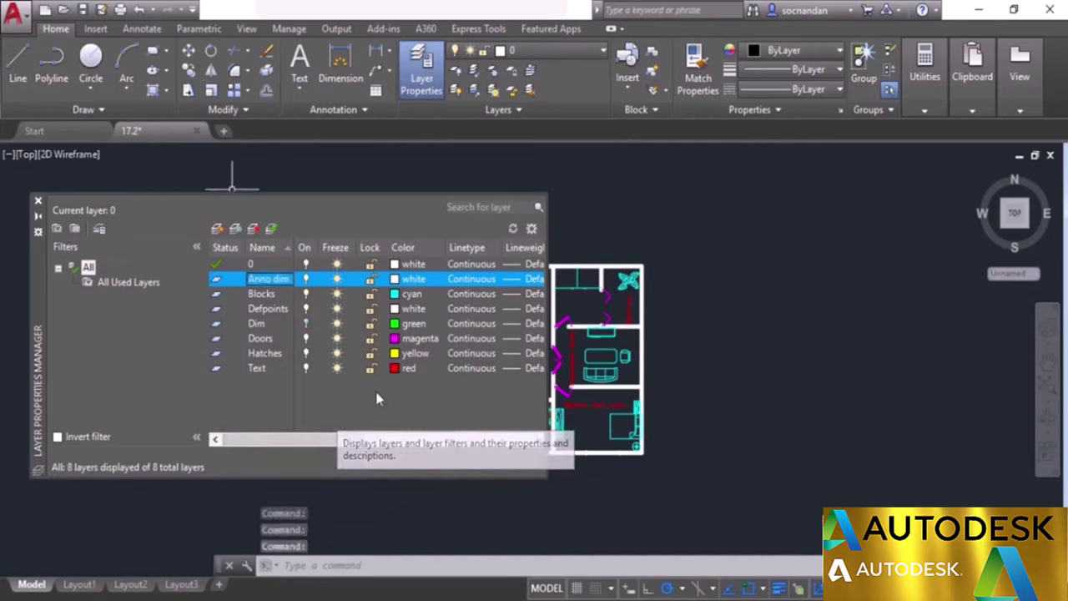
Assign index color 30 to the Anno dim layer and make it the current layer.
click(405, 280)
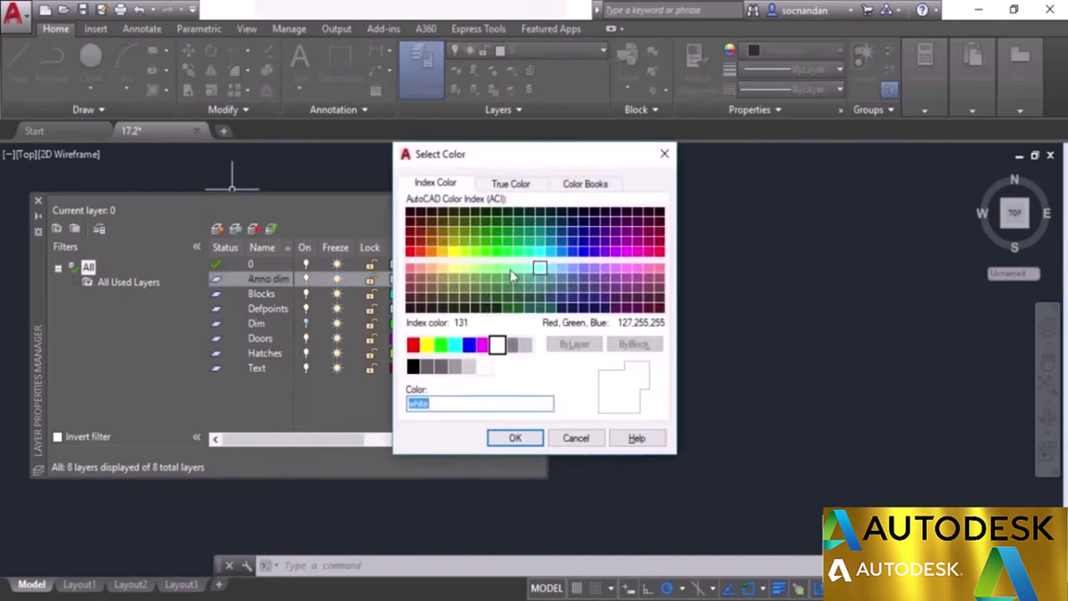
click(431, 251)
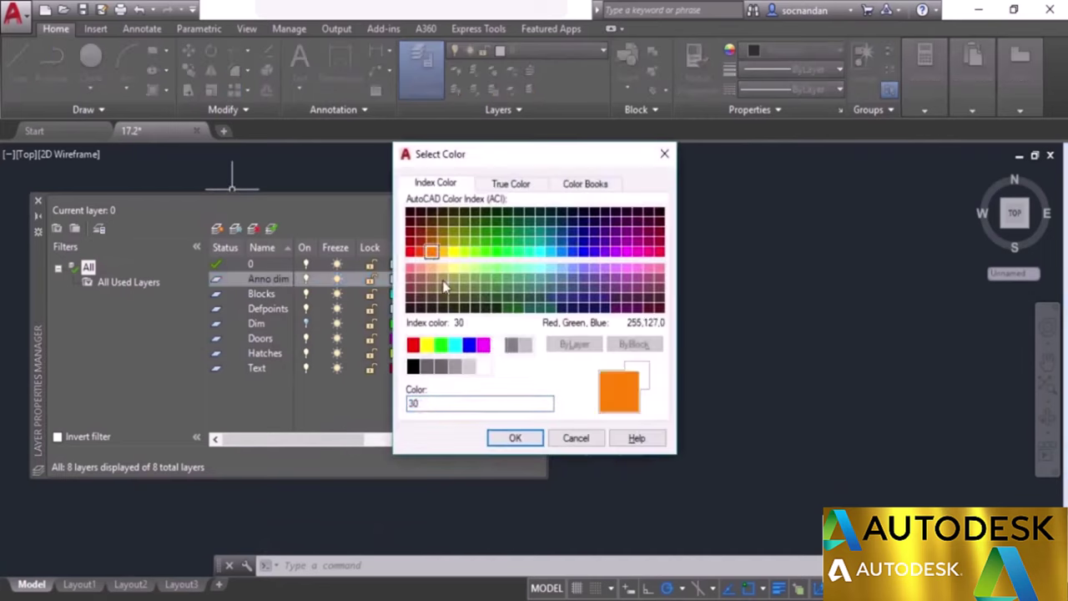
click(513, 439)
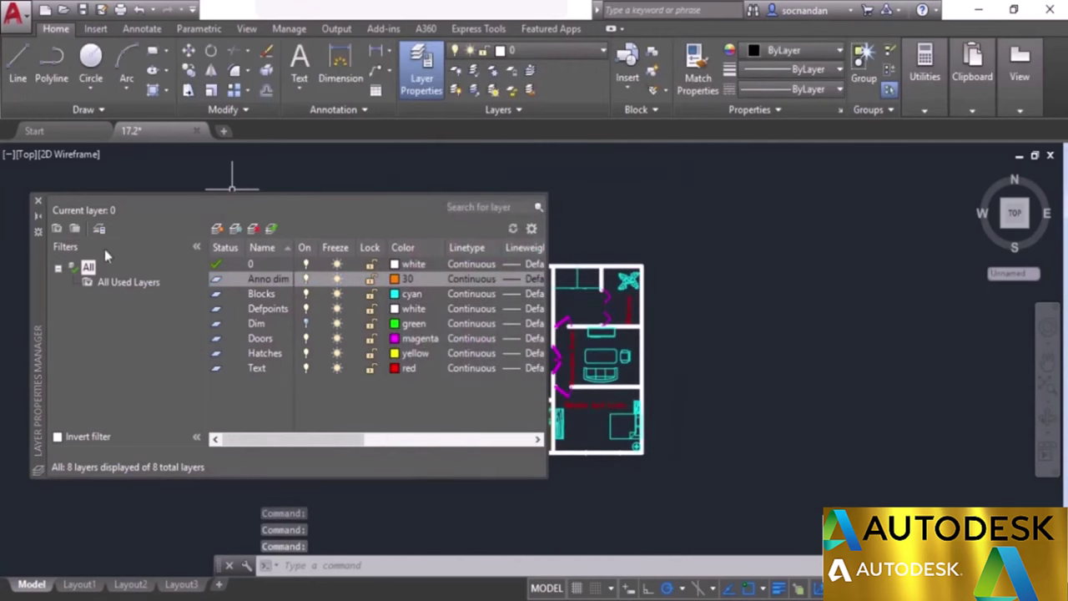
click(38, 201)
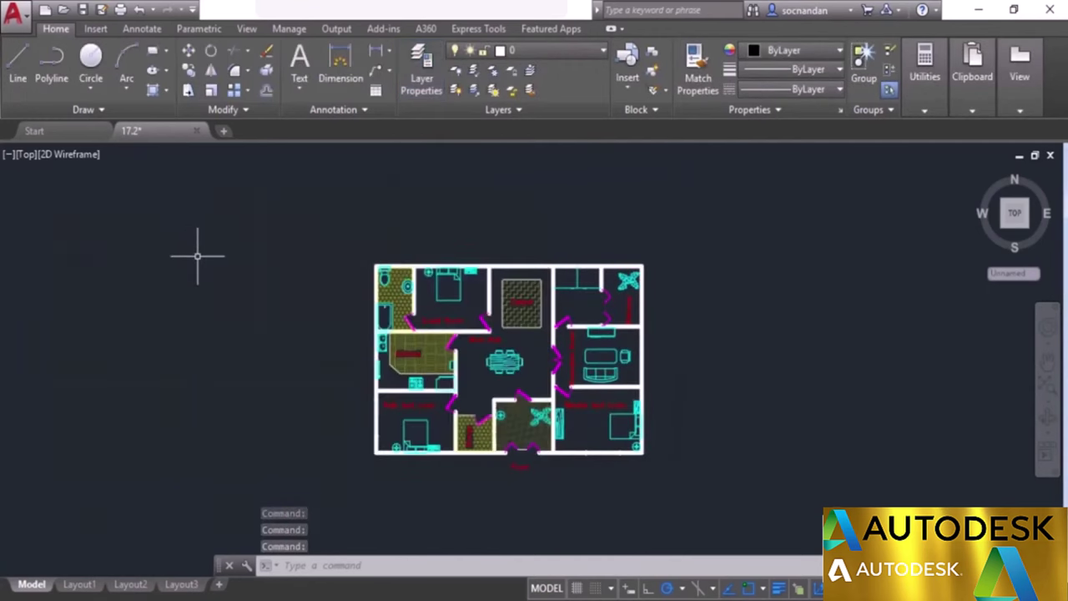
click(583, 49)
click(567, 89)
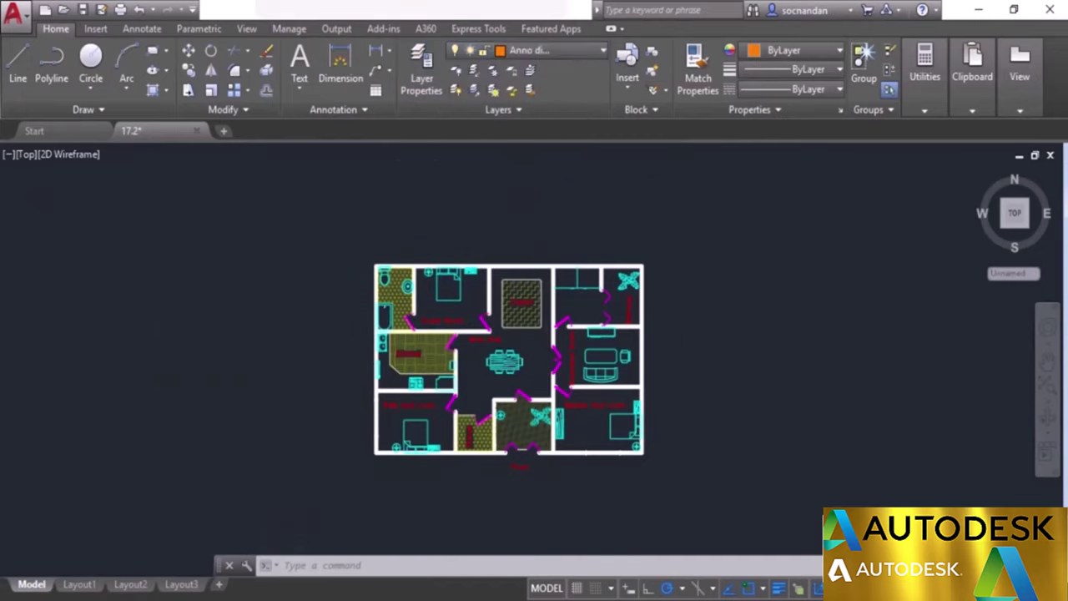
Create a new annotative dimension style named Anno, based on Standard and used for all dimensions.
click(357, 112)
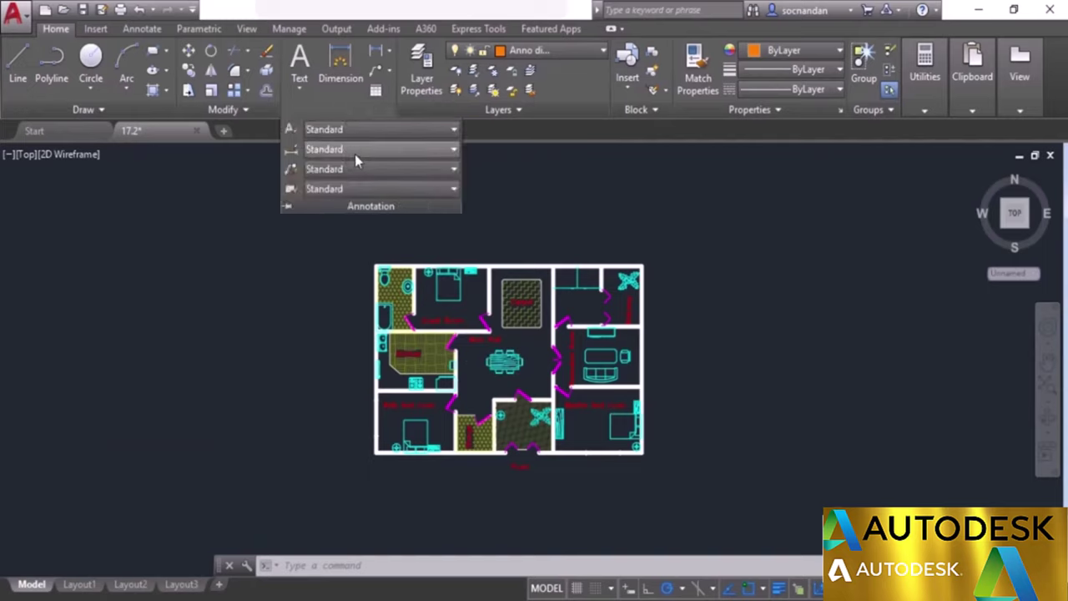
click(354, 150)
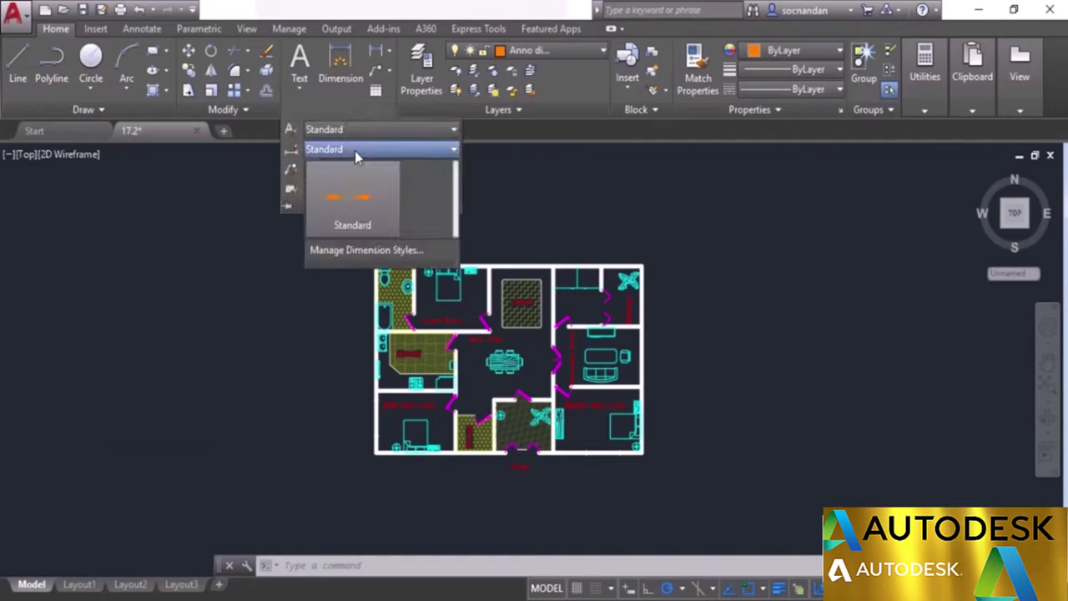
click(379, 250)
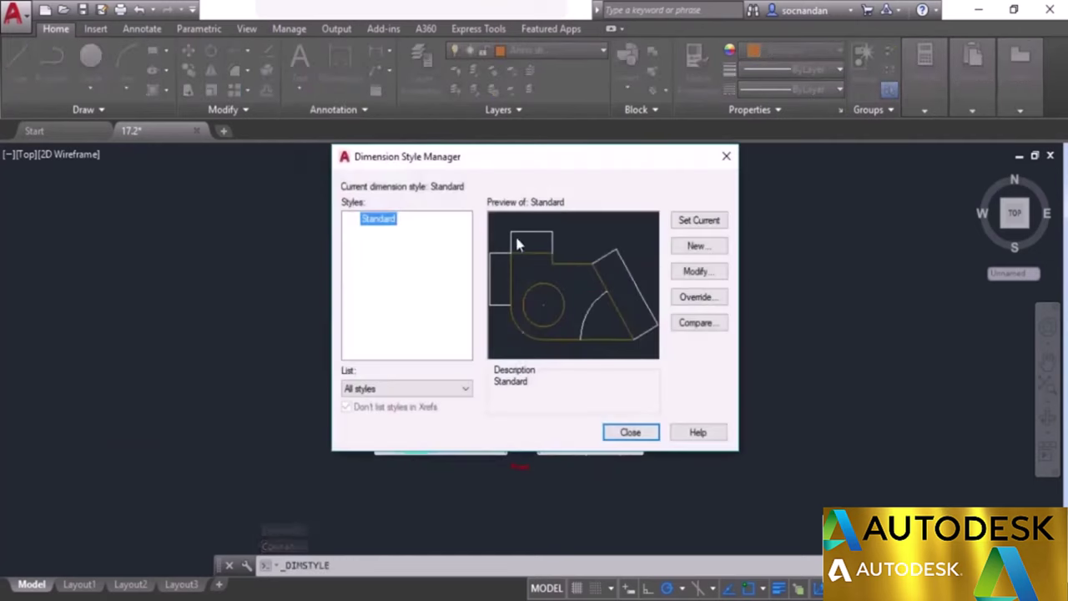
click(696, 249)
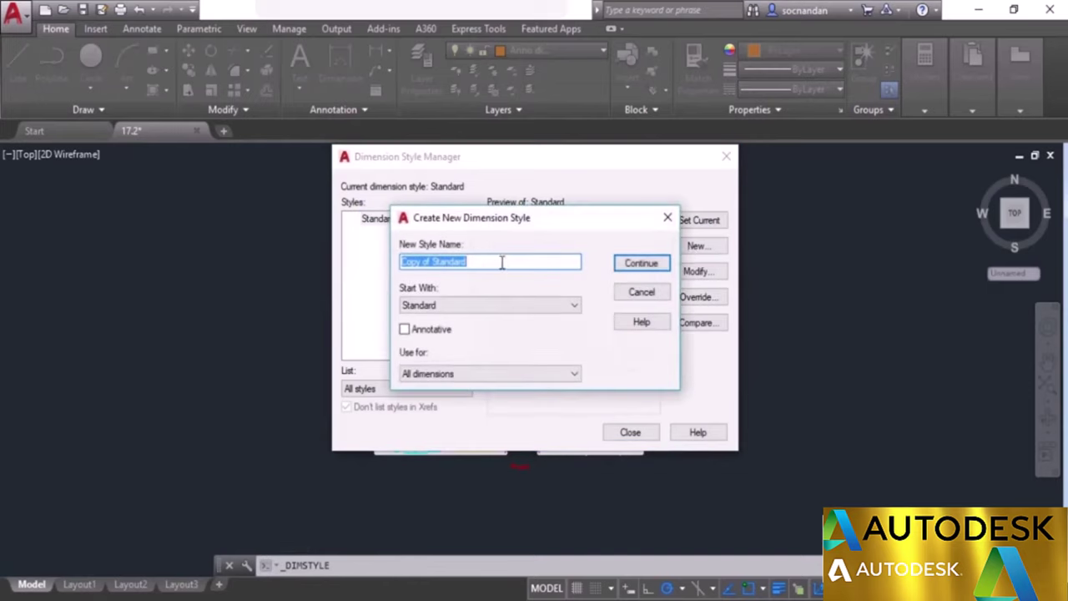
text(Anno)
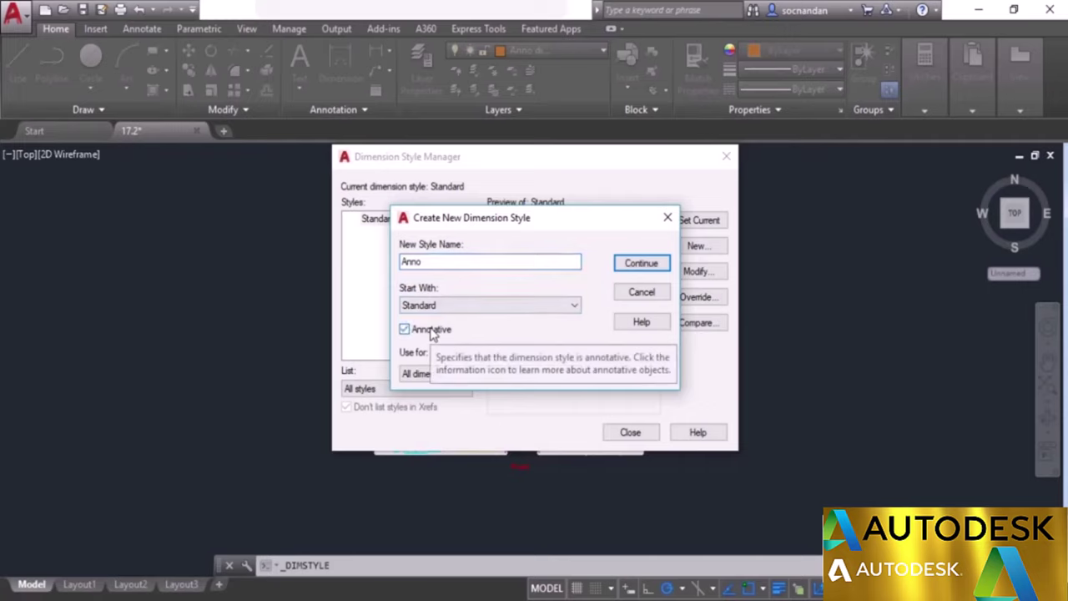
click(641, 263)
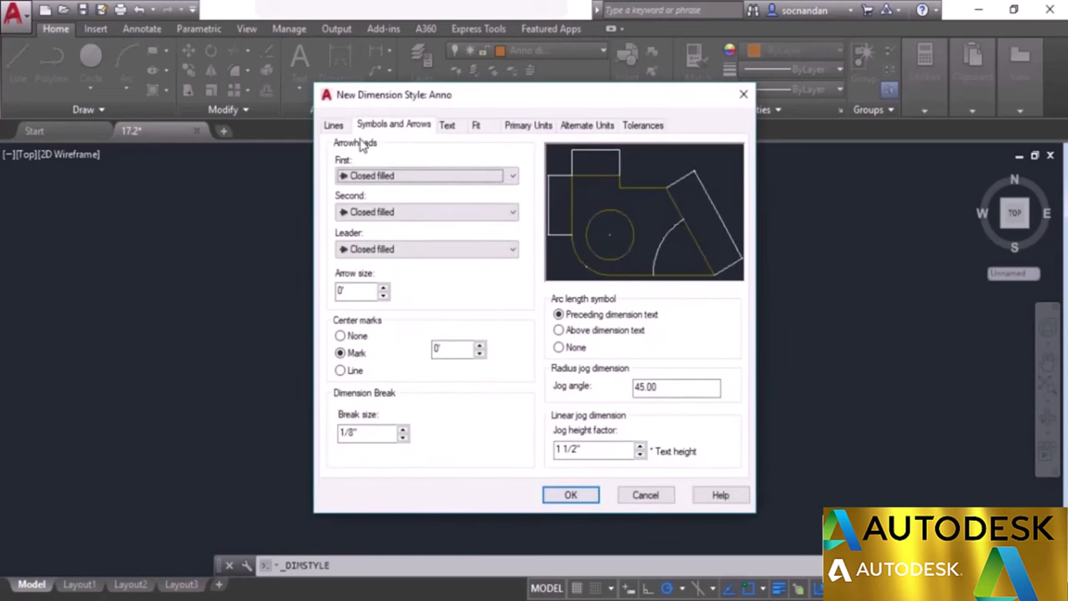
Set the Anno style's arrow size to 1/4" and its center marks to None.
click(334, 126)
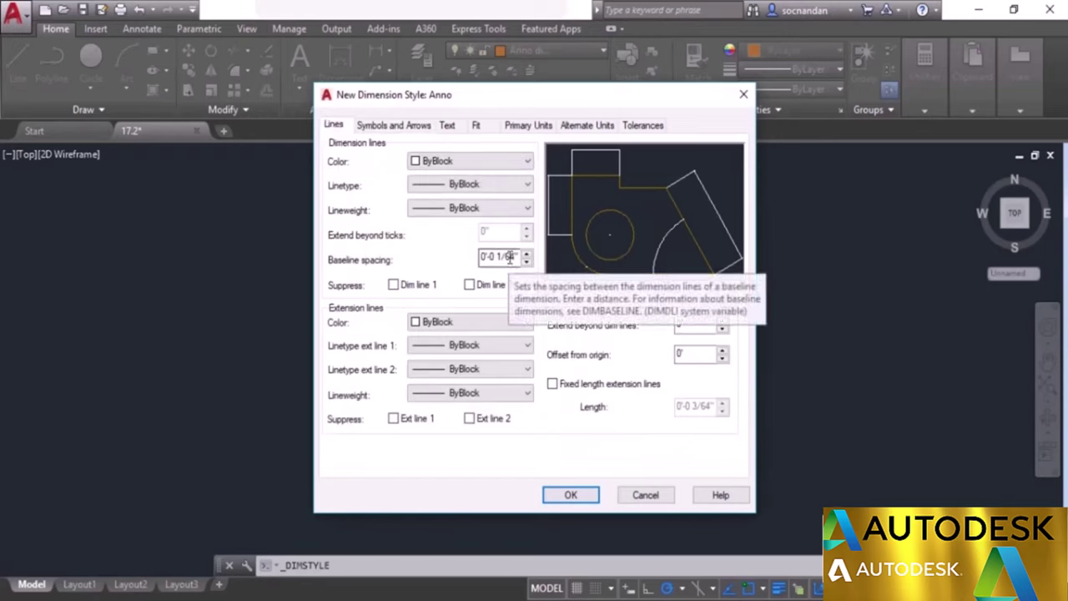
click(407, 125)
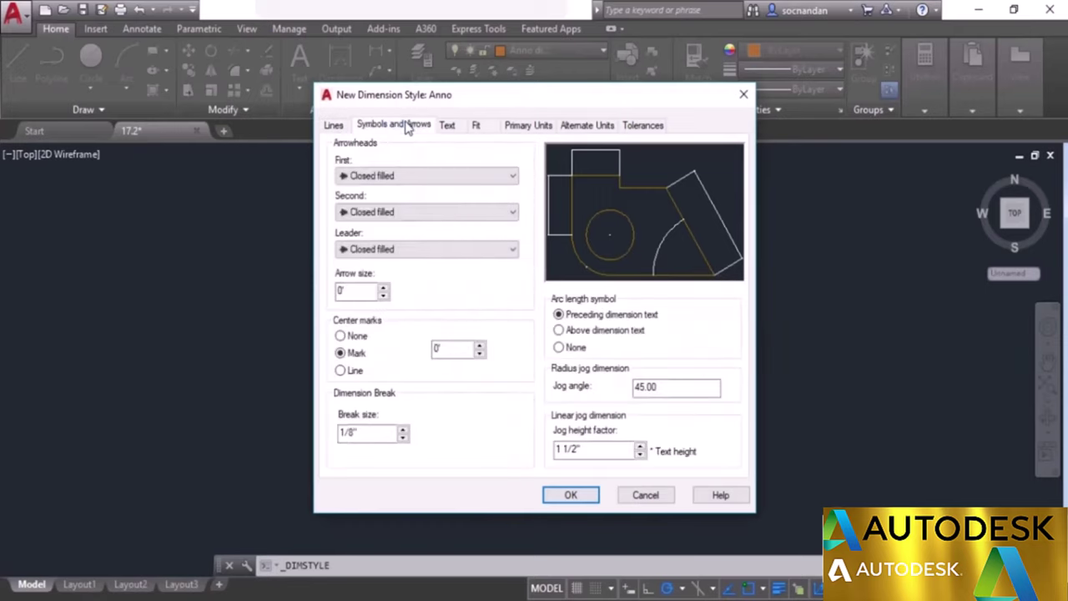
double_click(354, 290)
text(/4)
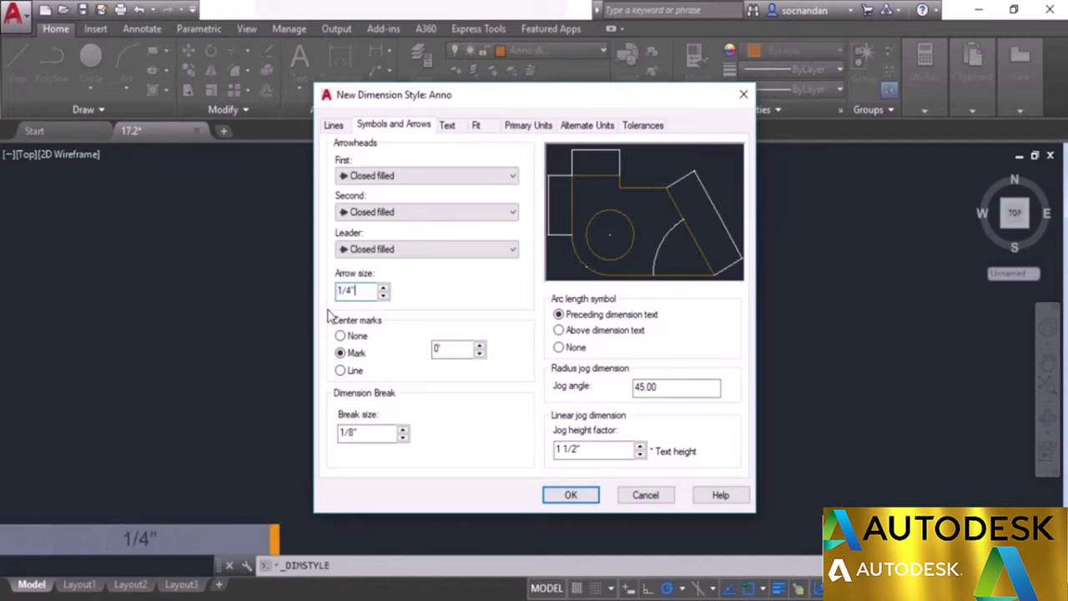
click(340, 335)
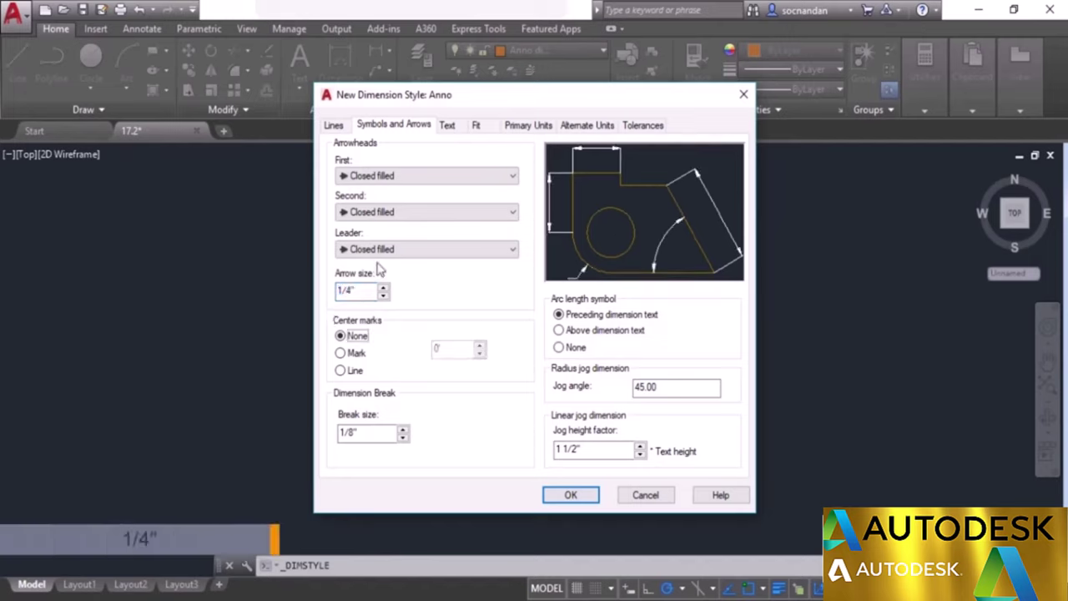
Review the Anno style's text style, fit and primary unit settings, and save the dimension style.
click(459, 127)
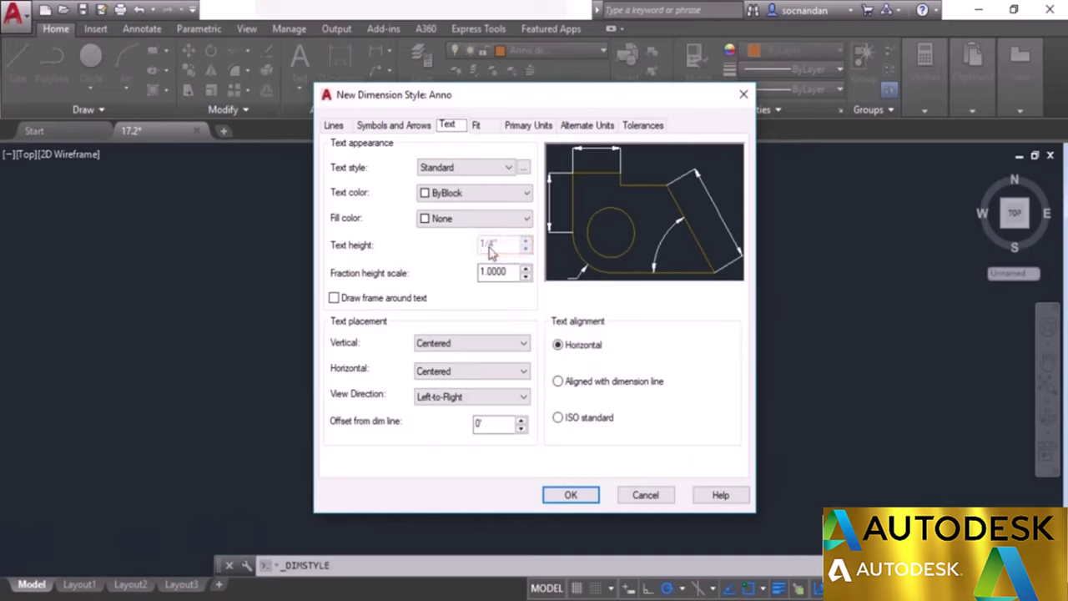
click(524, 168)
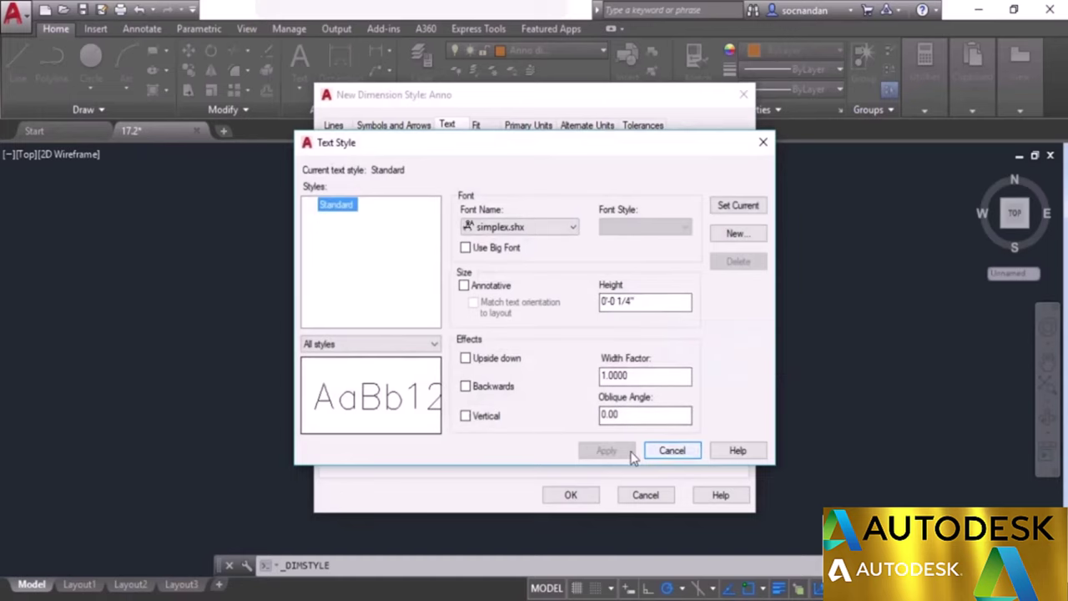
click(671, 451)
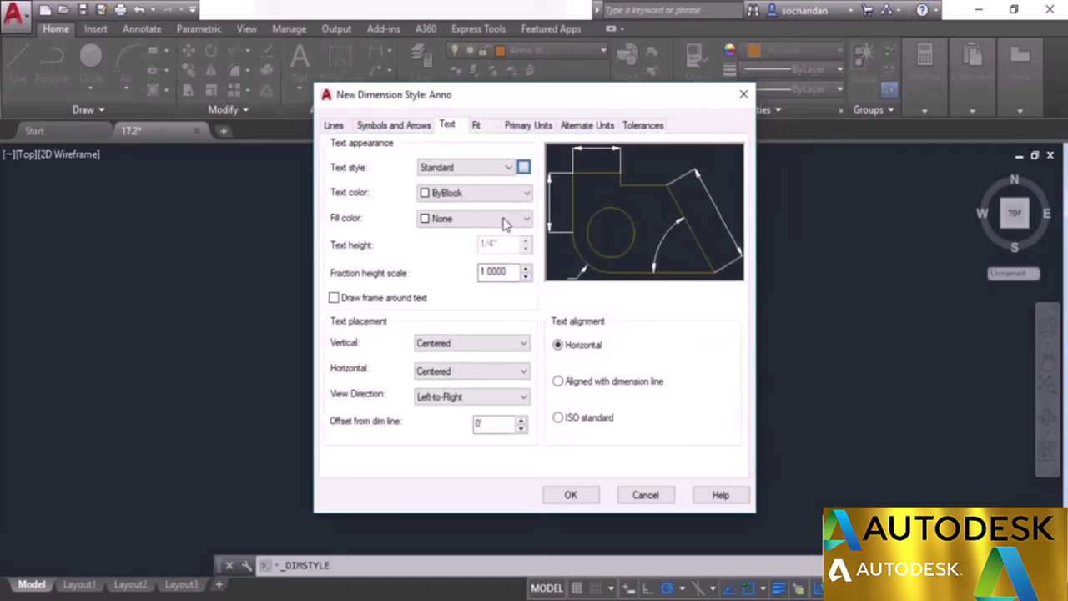
click(492, 126)
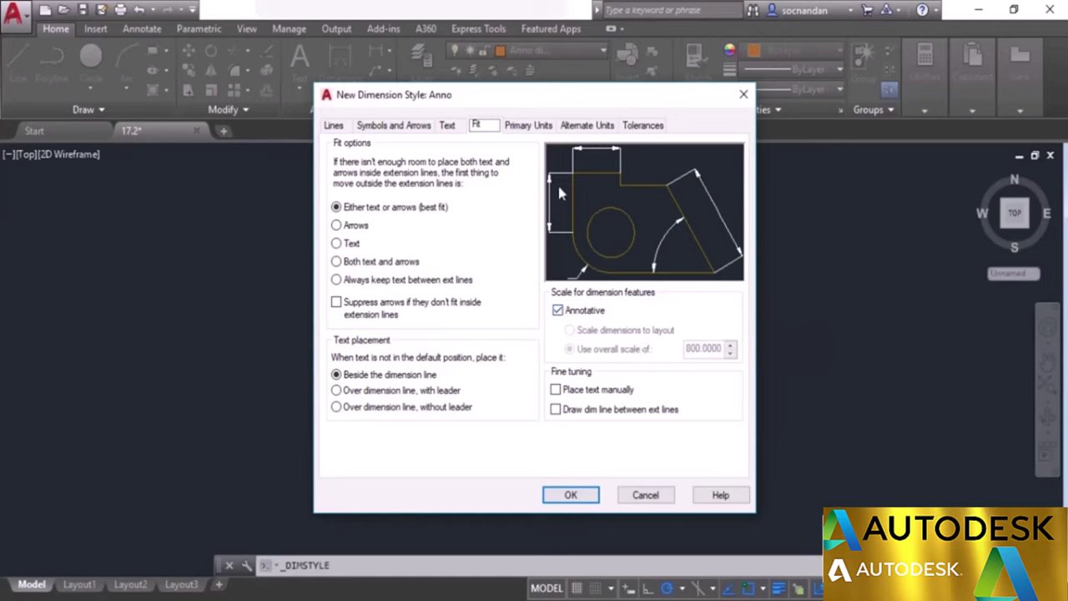
click(538, 131)
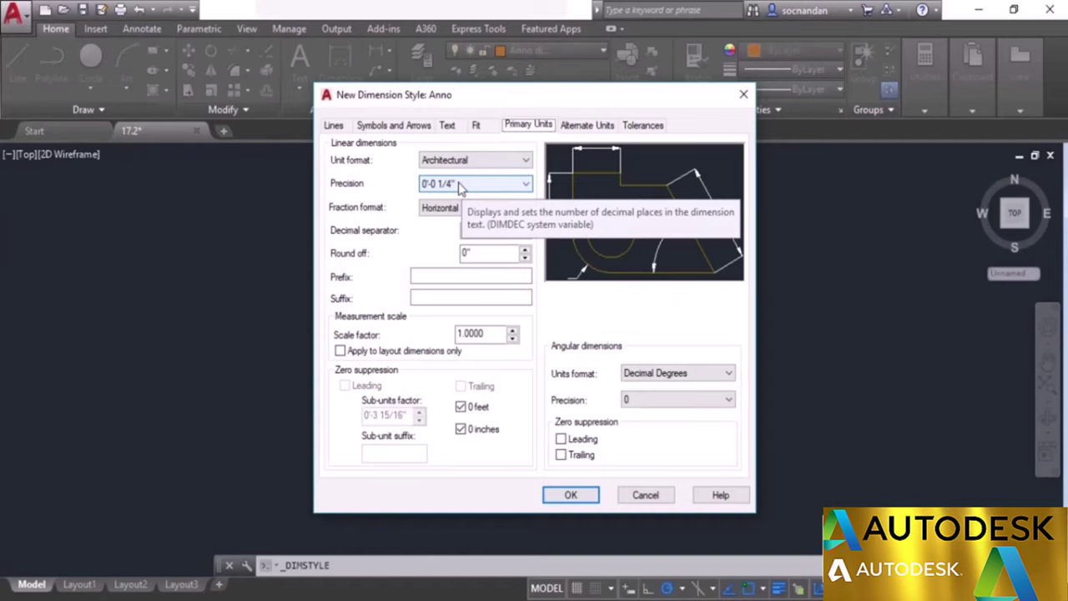
click(570, 494)
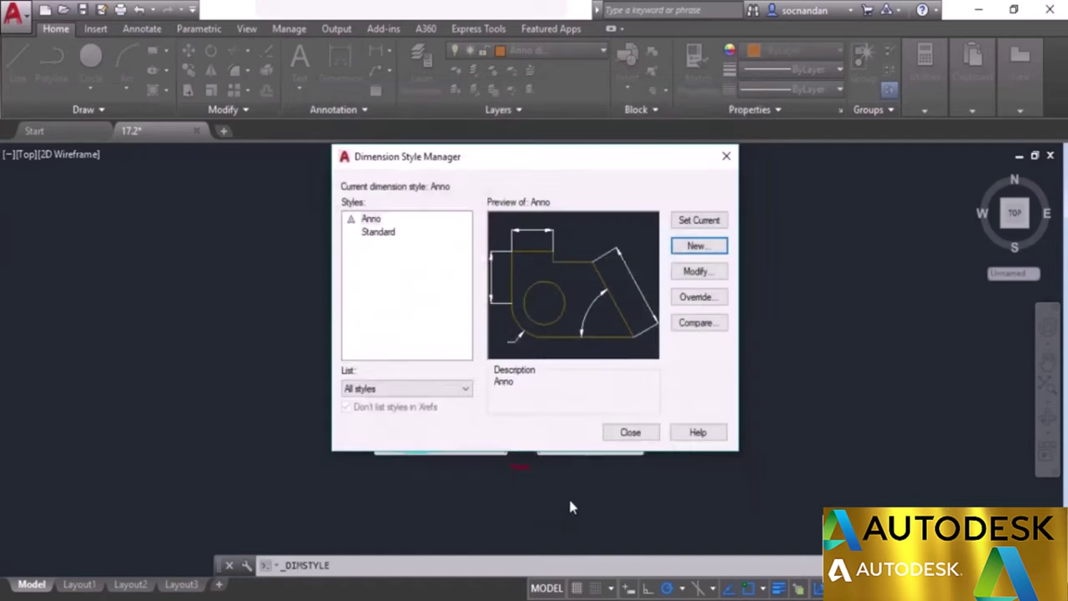
click(631, 440)
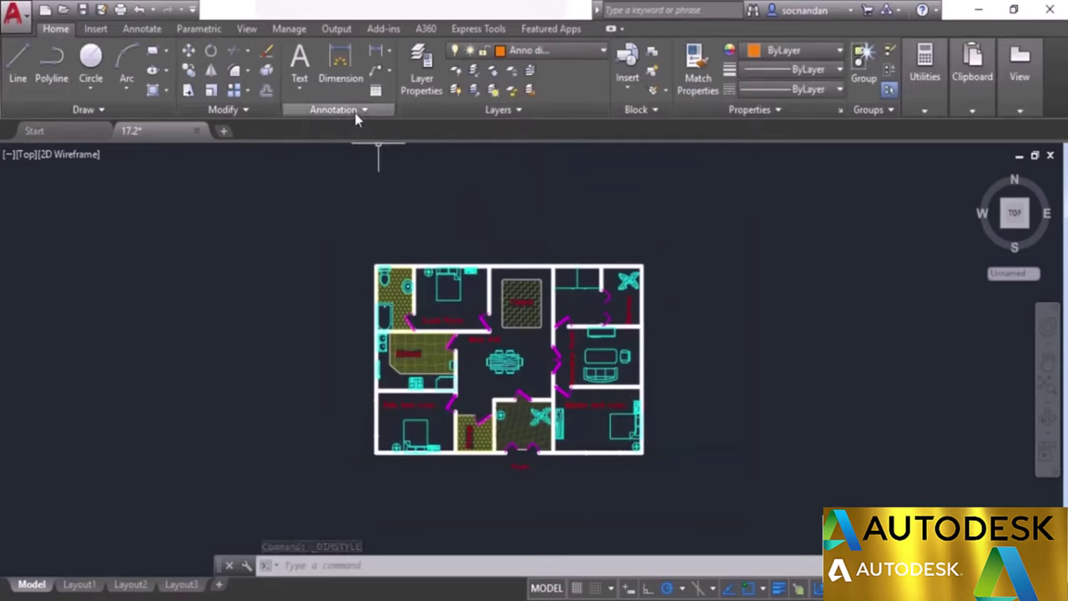
Check which dimension style is current for new dimensions.
click(355, 112)
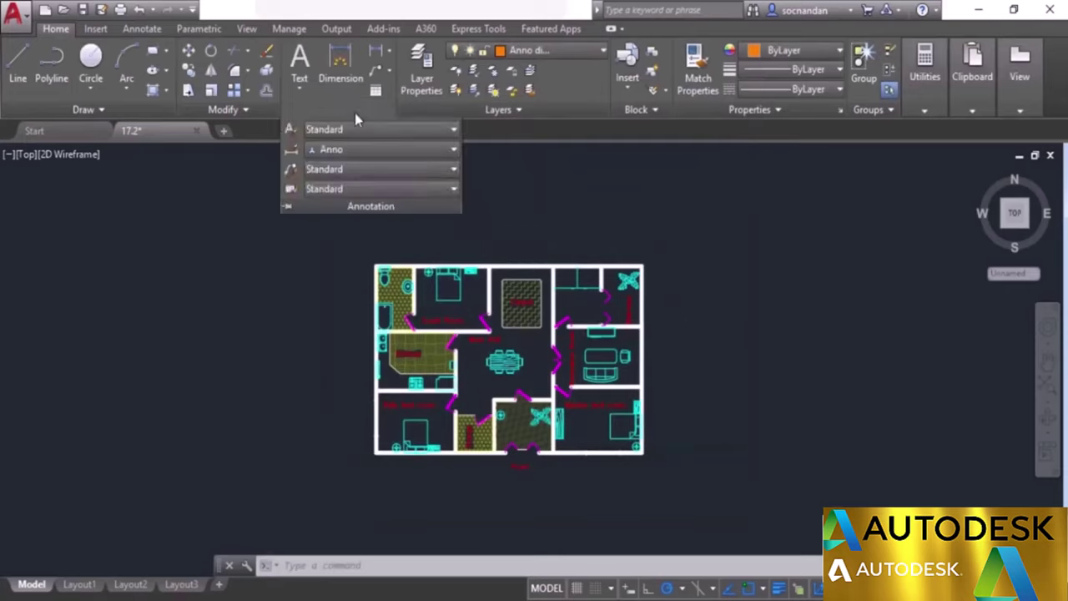
click(328, 150)
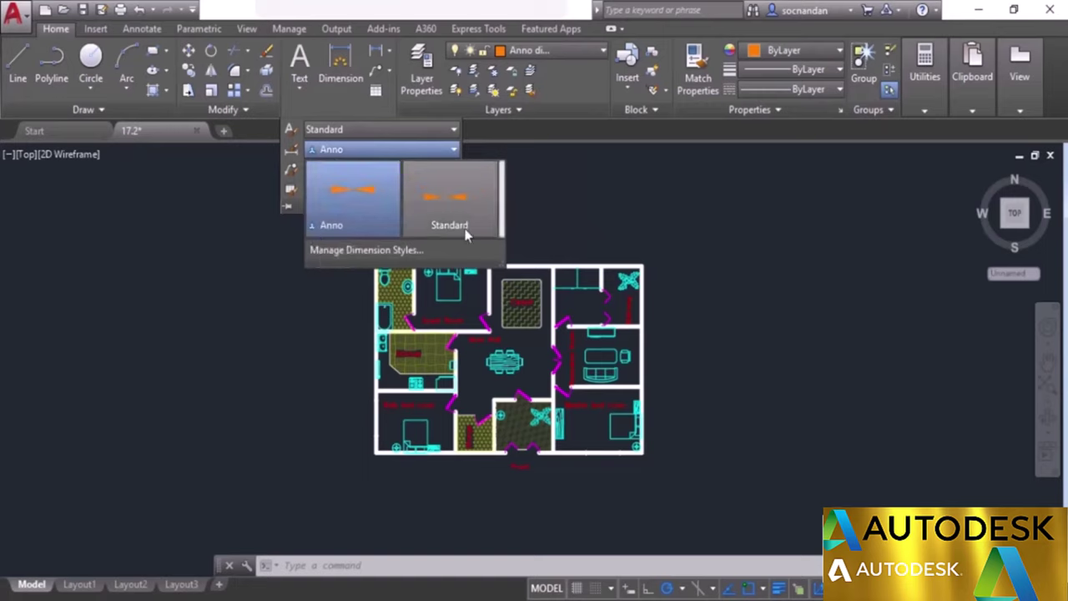
click(408, 150)
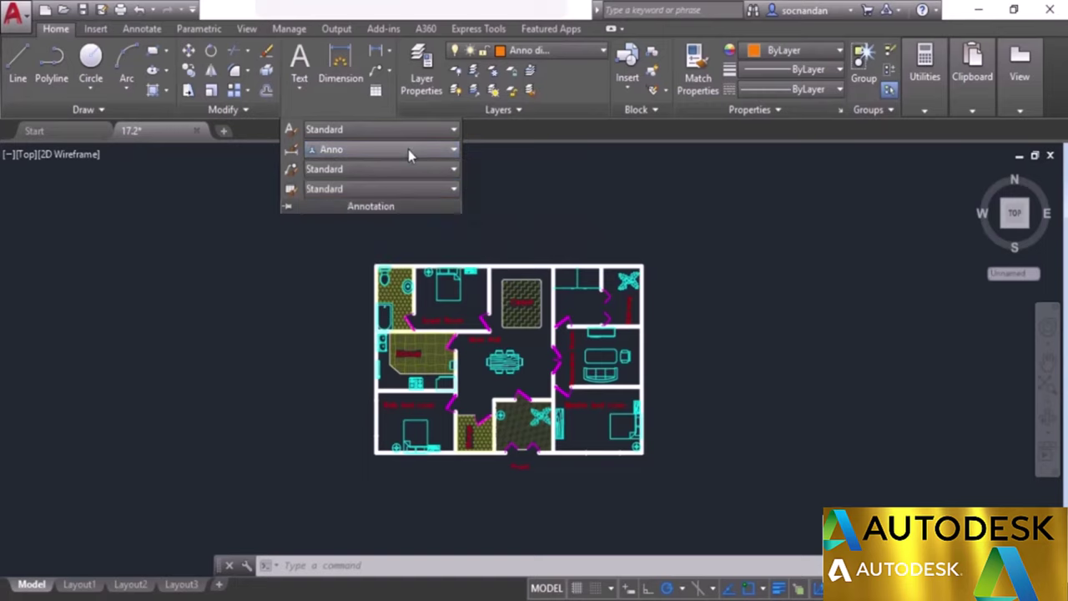
Add a linear dimension above the floor plan across its full width, and turn off the lineweight display.
click(377, 50)
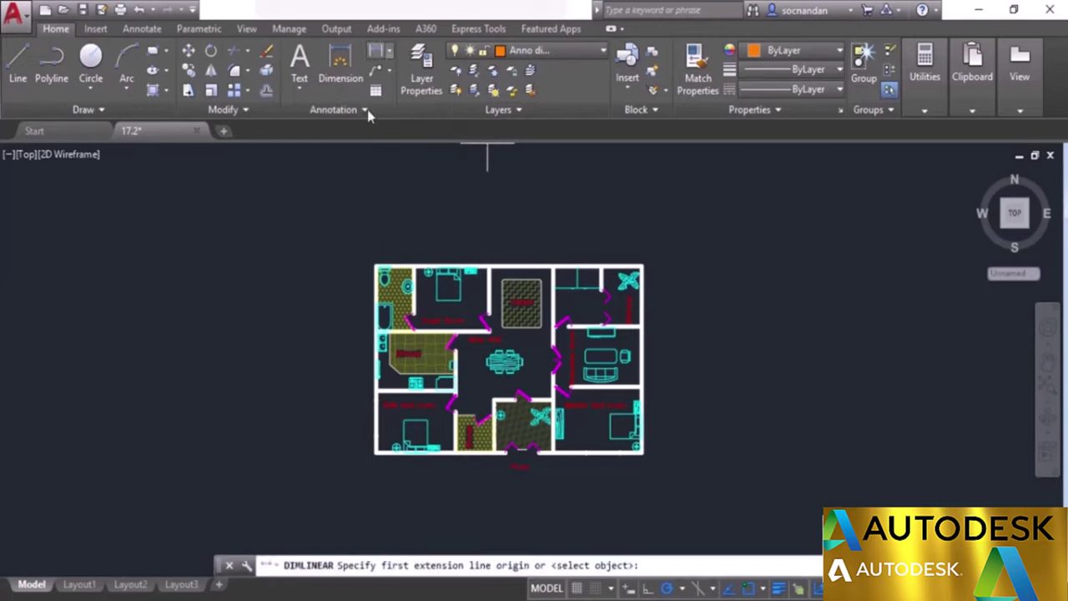
click(383, 260)
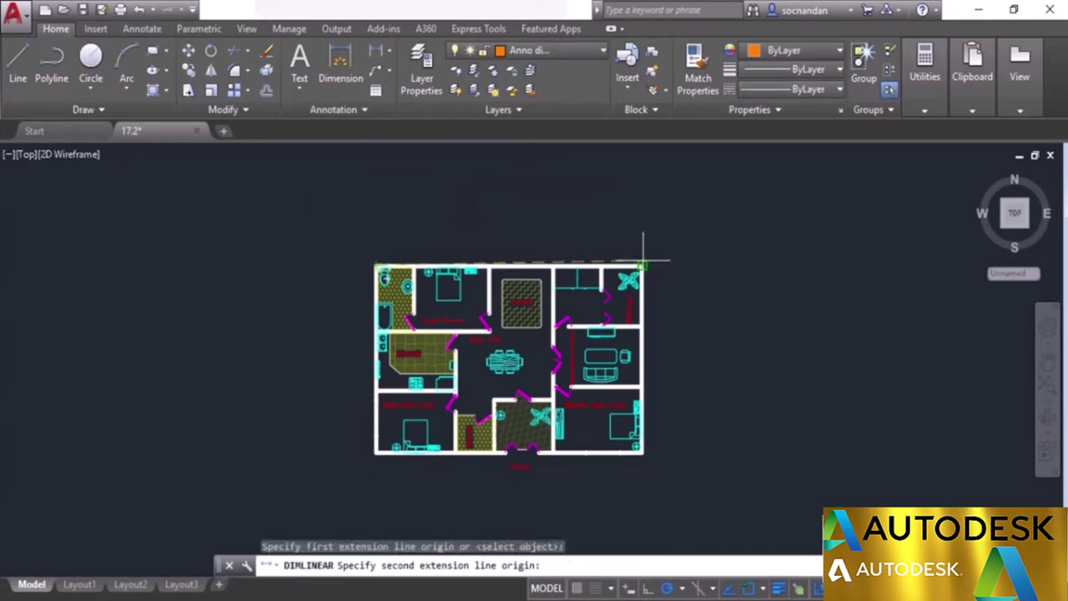
click(642, 266)
click(529, 252)
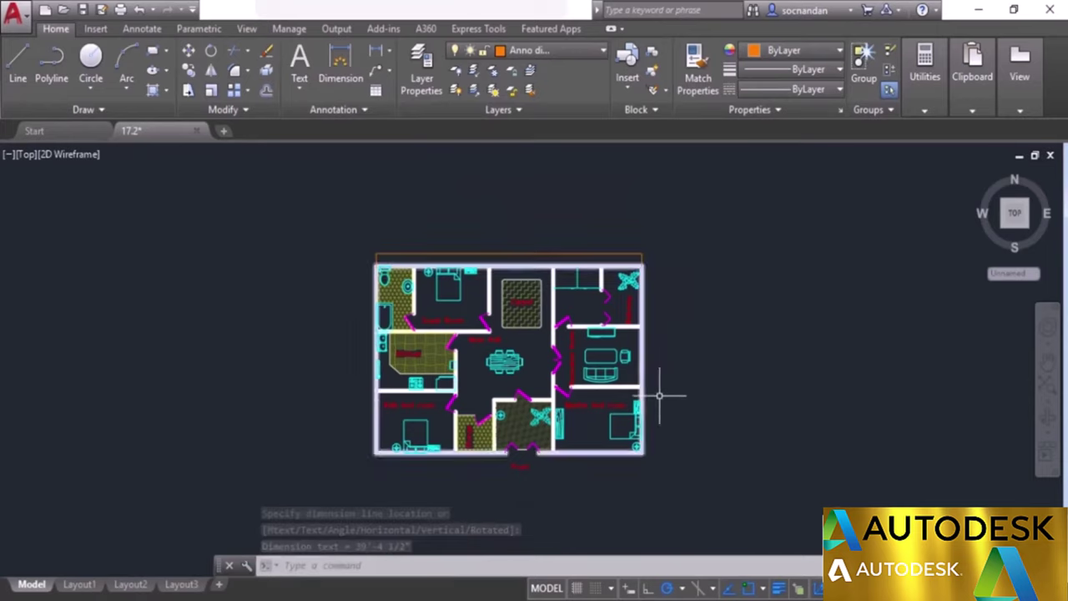
click(778, 587)
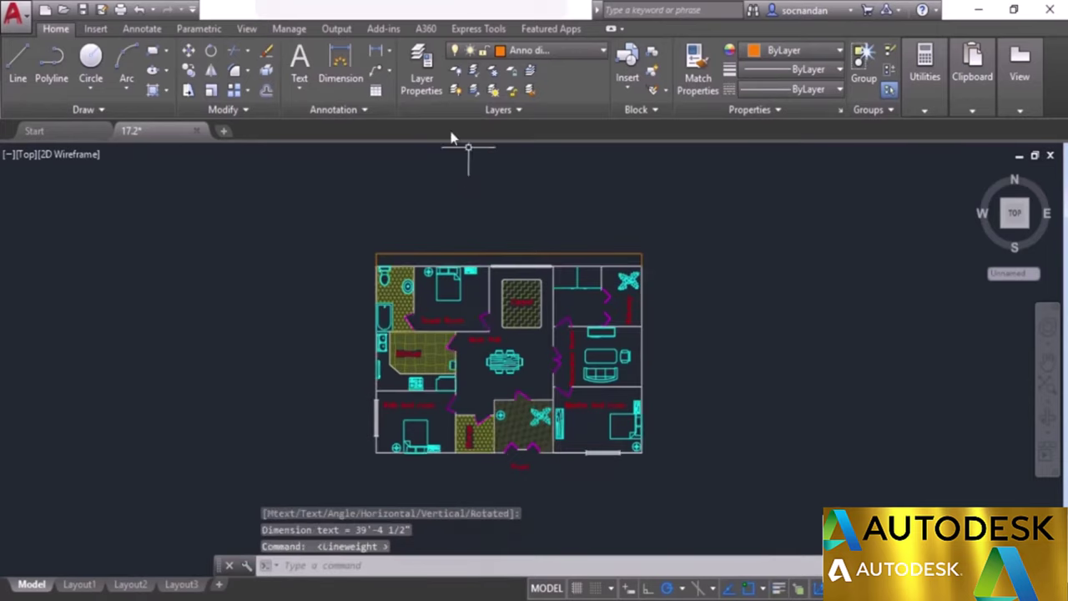
Add a linear dimension outside the plan's west wall, from its bottom corner to its top corner.
click(378, 53)
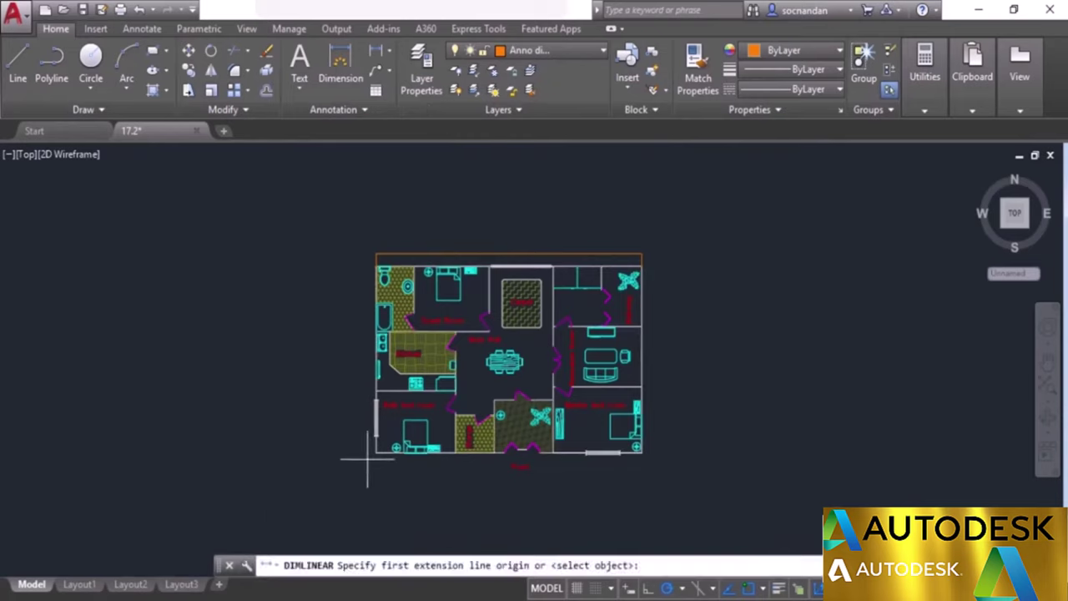
click(375, 452)
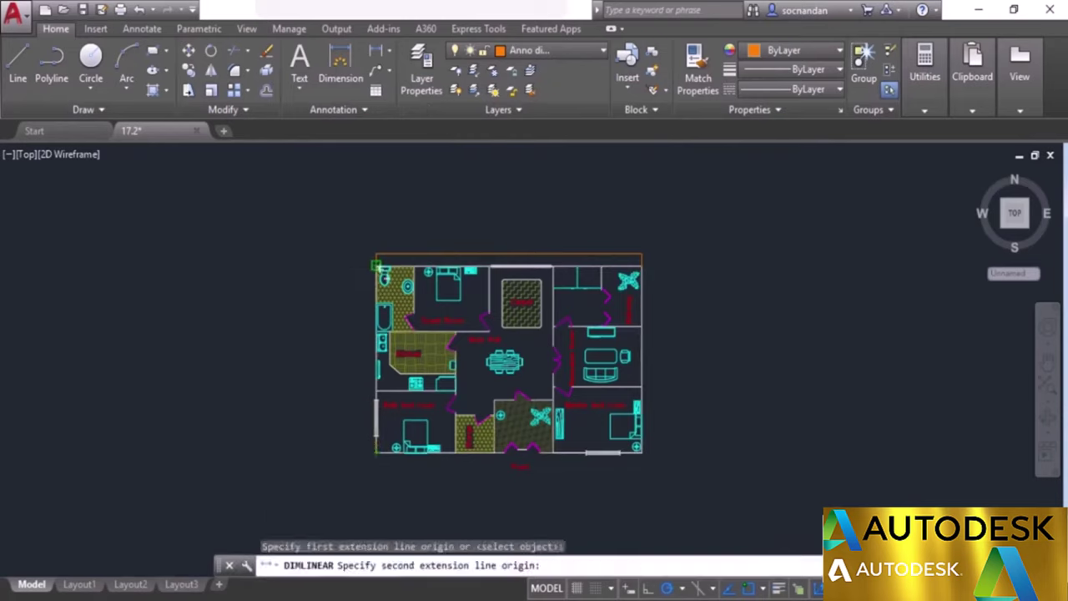
click(378, 267)
click(365, 348)
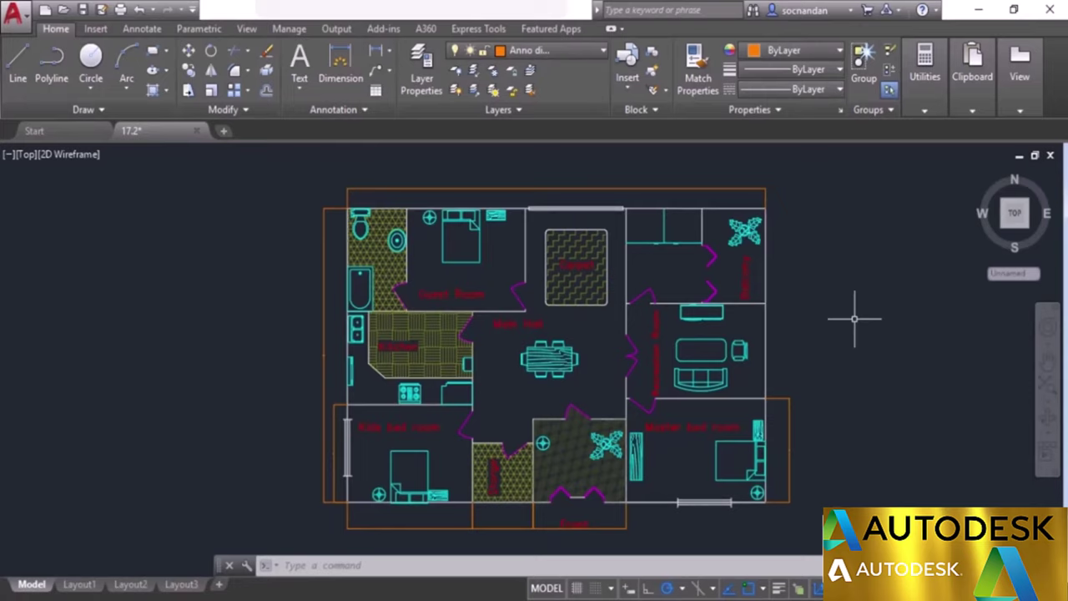
Create a rectangular viewport on Layout1 that nearly fills the printable area.
click(80, 585)
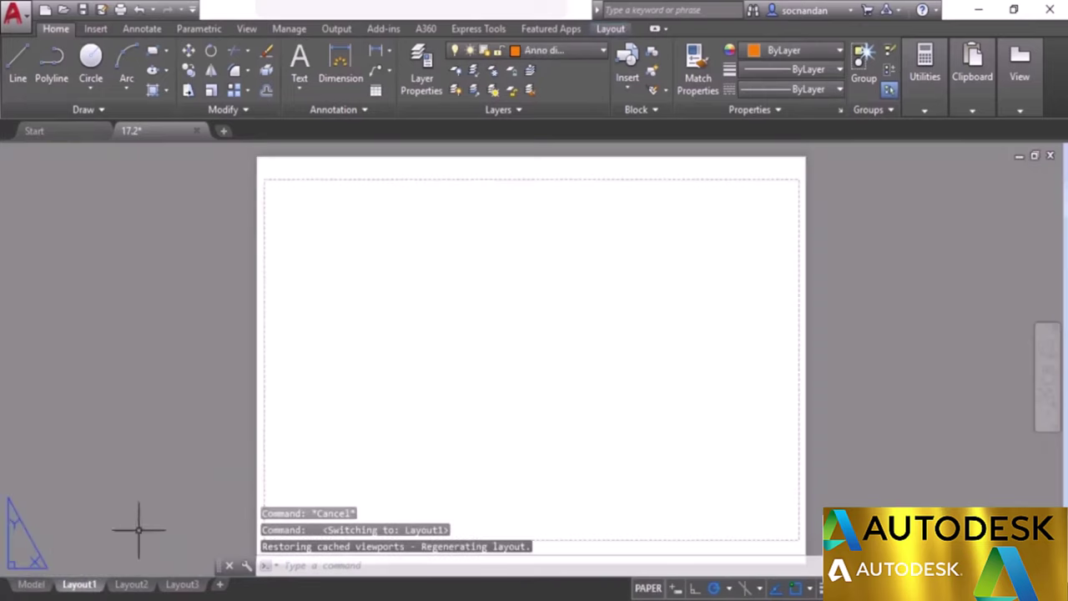
click(610, 29)
click(106, 77)
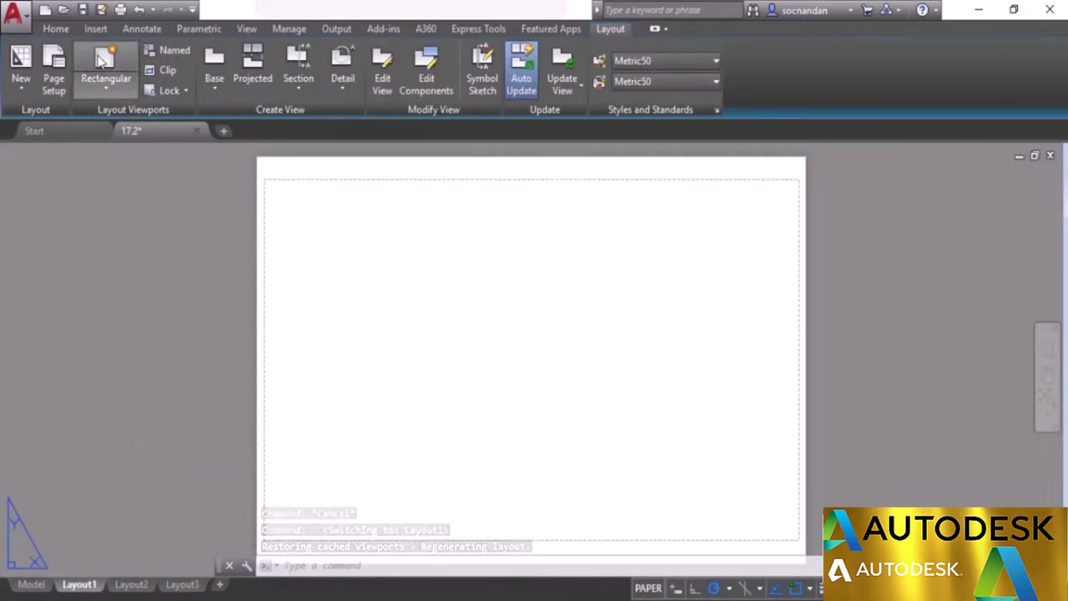
click(269, 181)
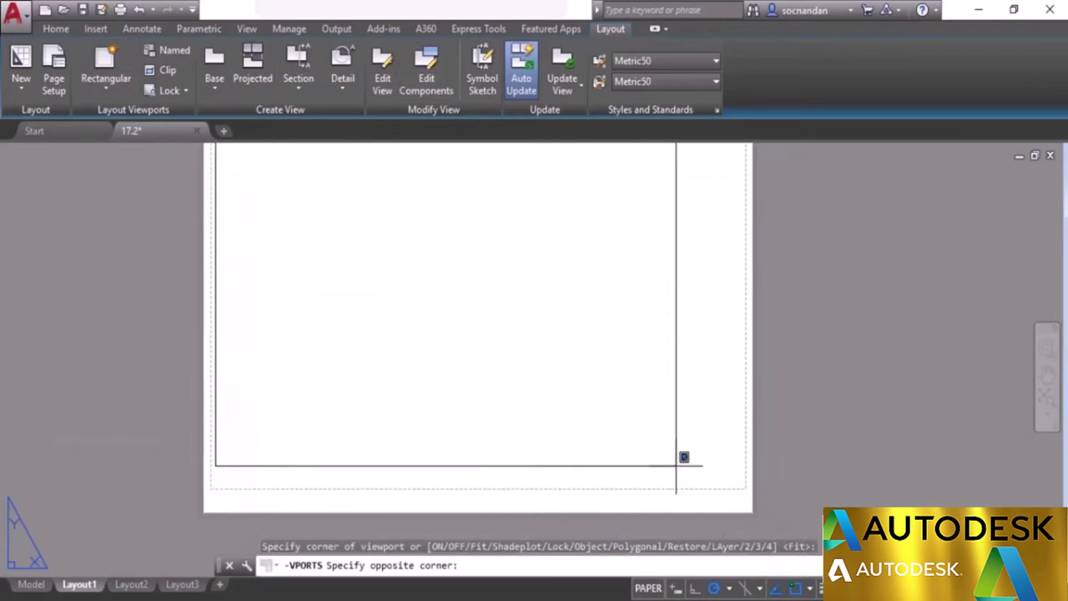
click(728, 480)
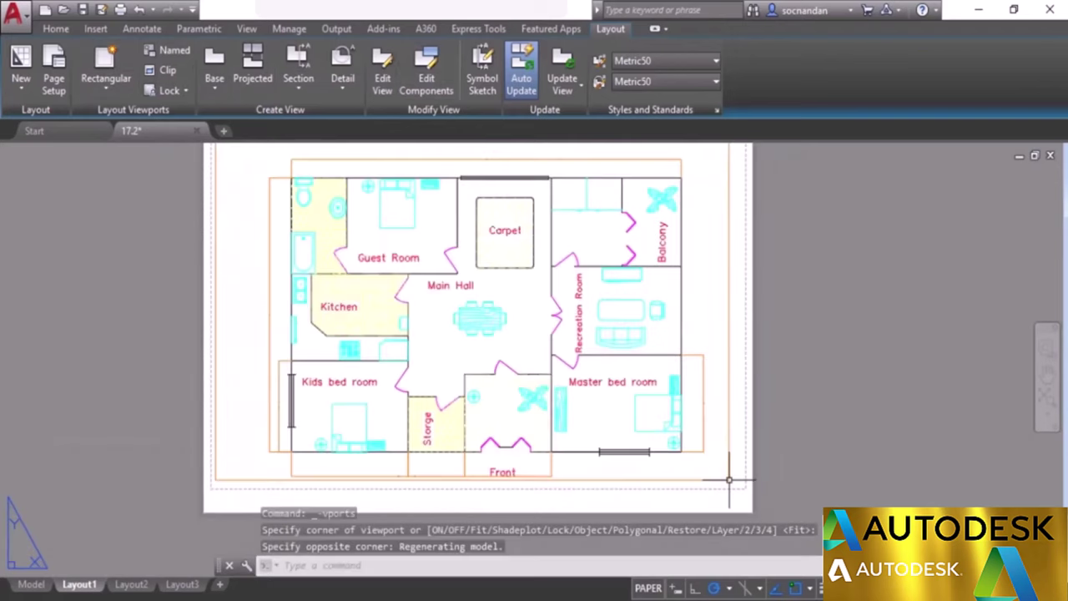
Set the Layout1 viewport's scale to 1:50 and return to paper space.
double_click(524, 291)
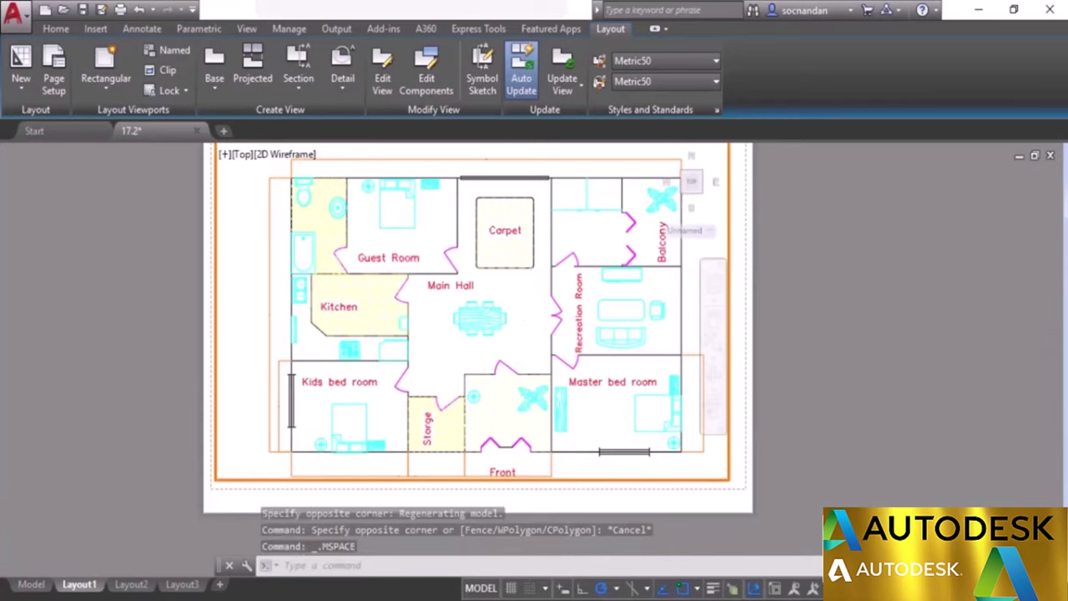
click(871, 587)
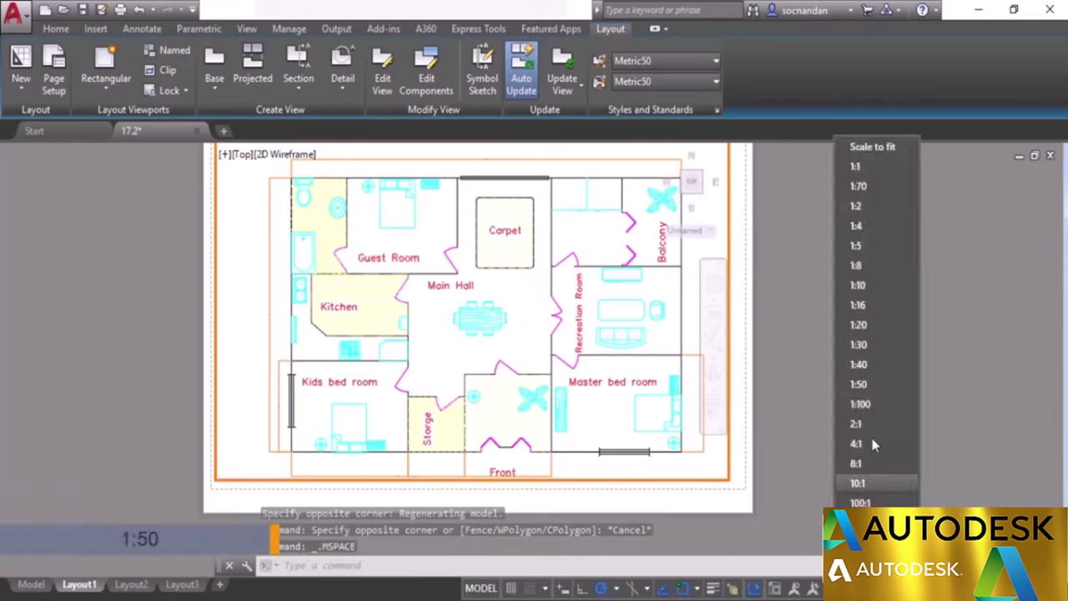
click(875, 384)
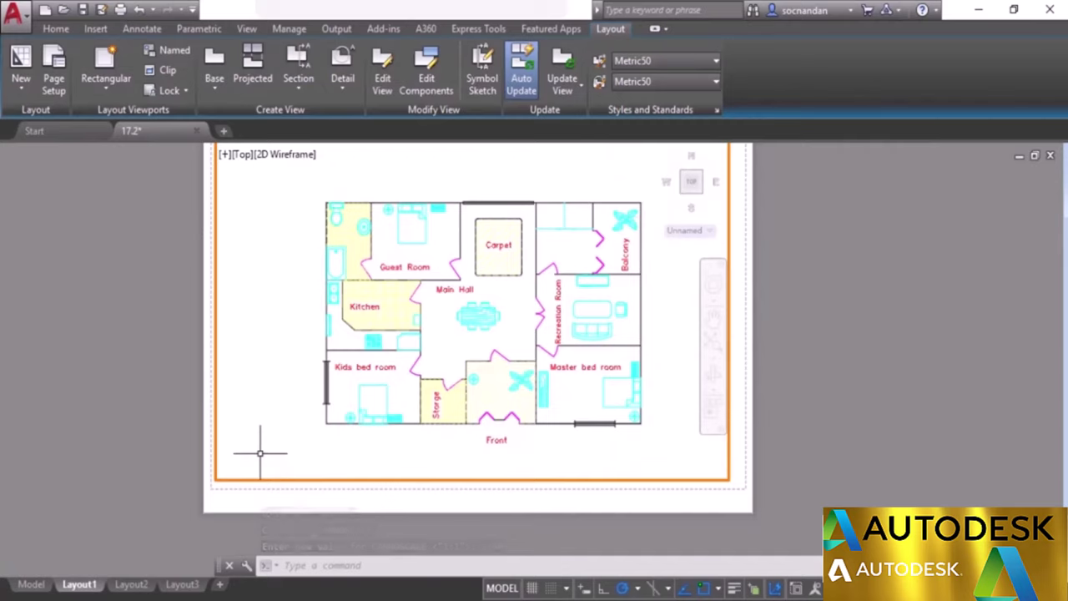
double_click(825, 242)
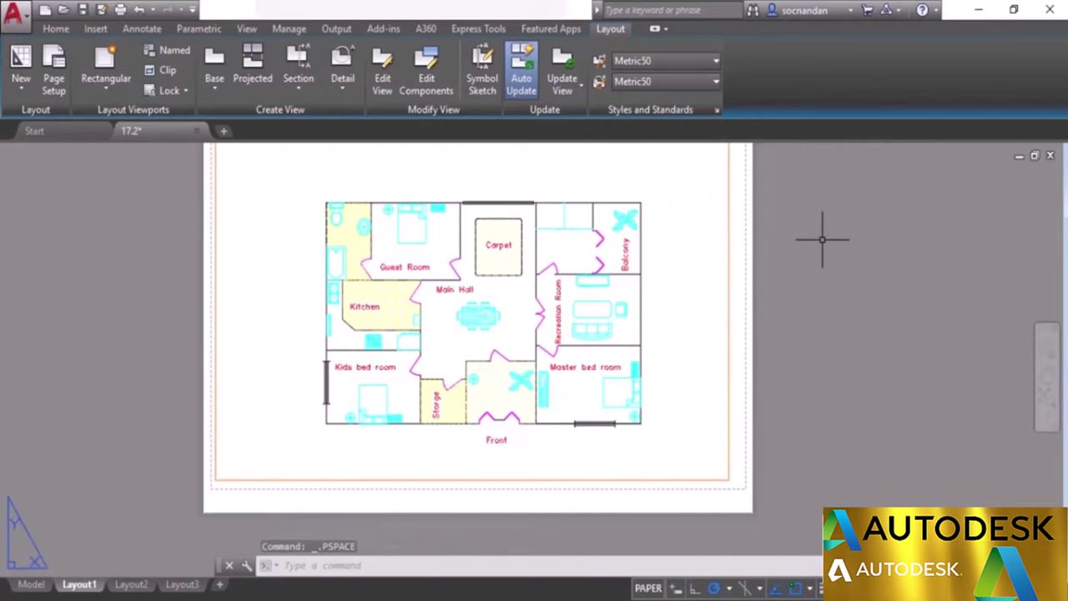
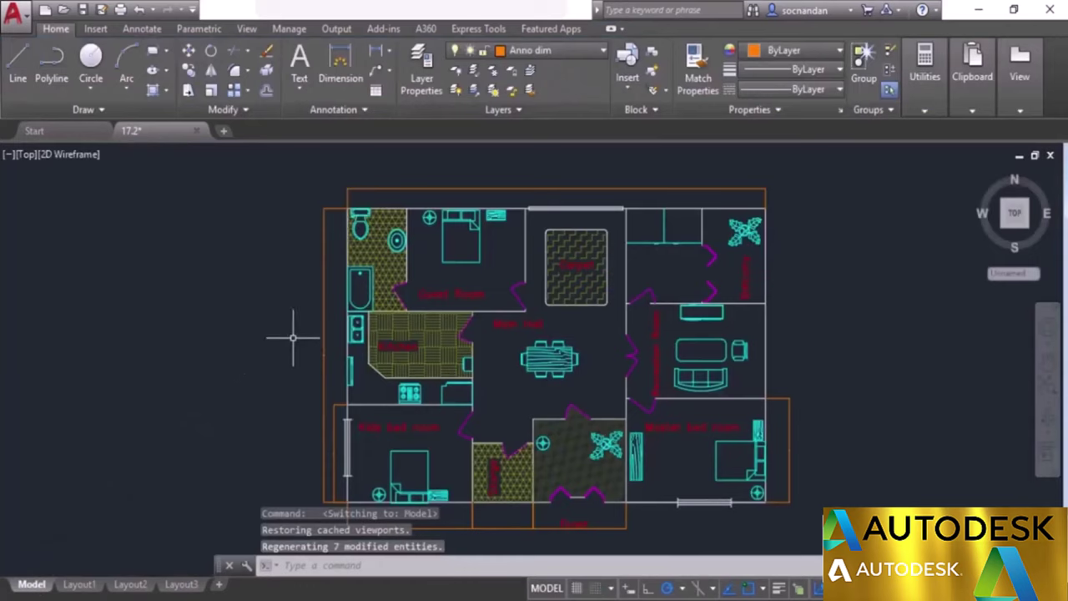
Compare the display of the annotative dimensions in the Layout1 viewport with model space.
mouse_move(332, 297)
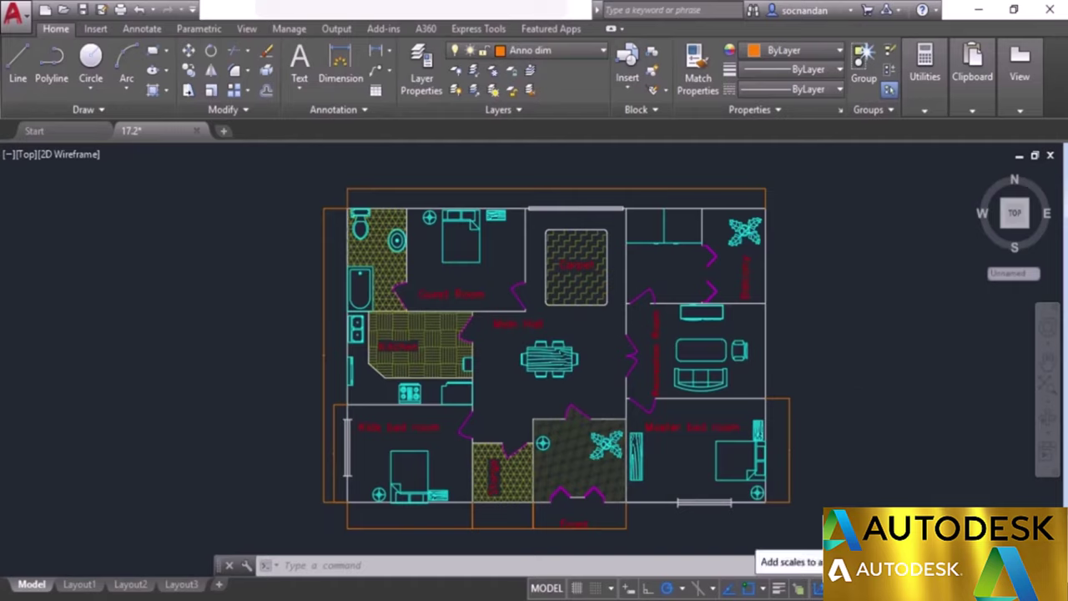
click(92, 584)
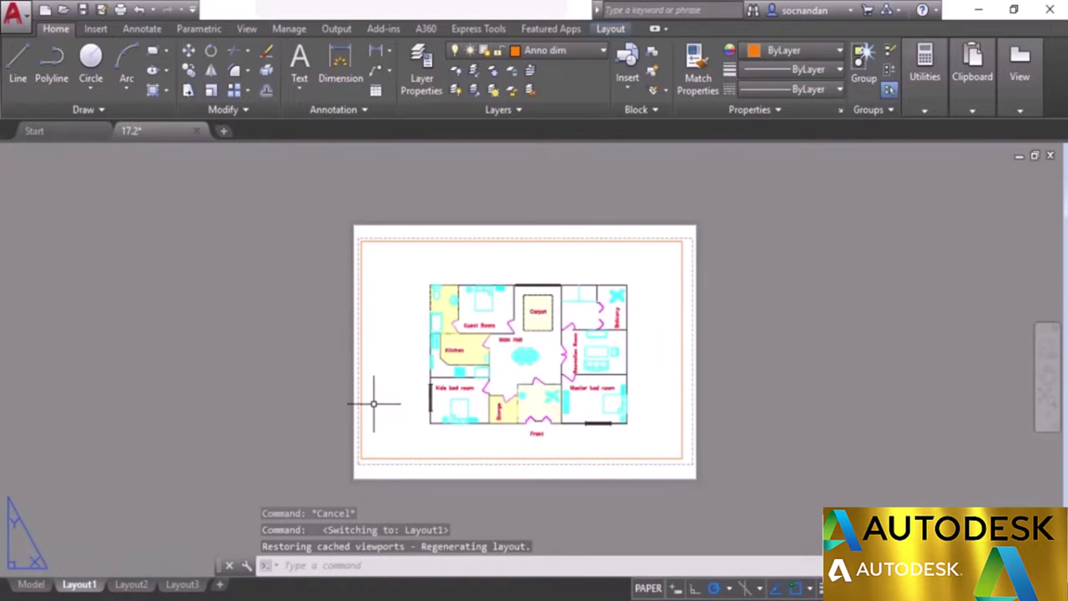
click(32, 584)
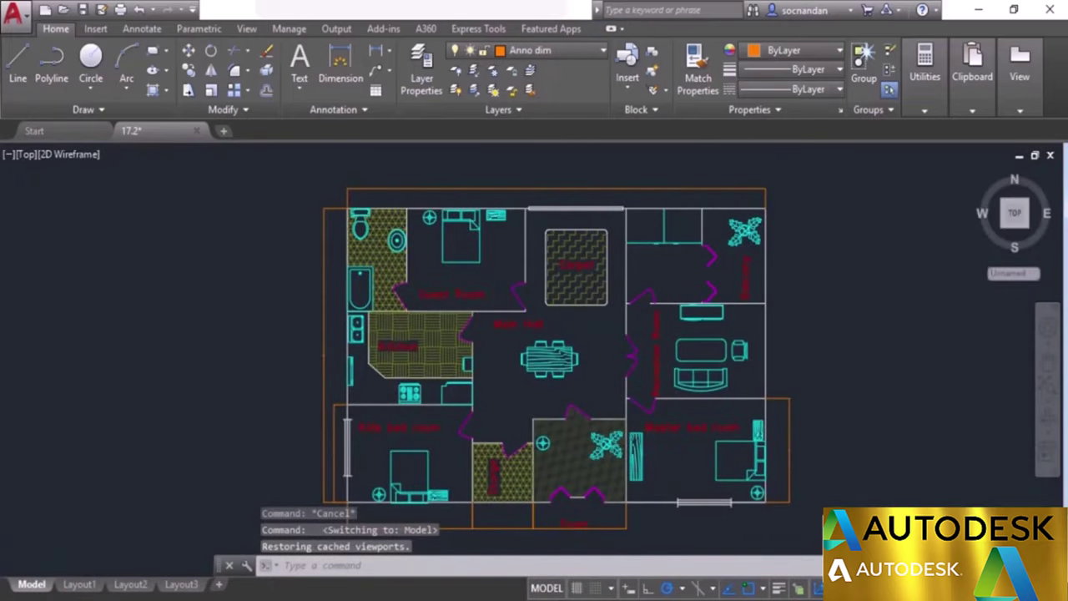
Set the model space annotation scale to 1:50 and check the dimensions in the Layout1 viewport.
click(910, 588)
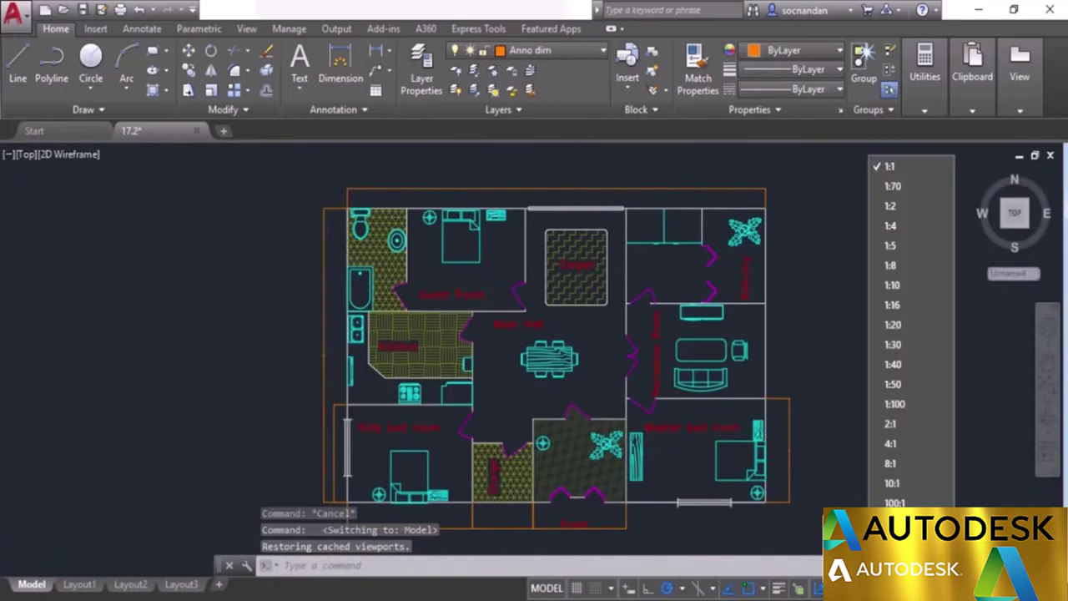
click(925, 381)
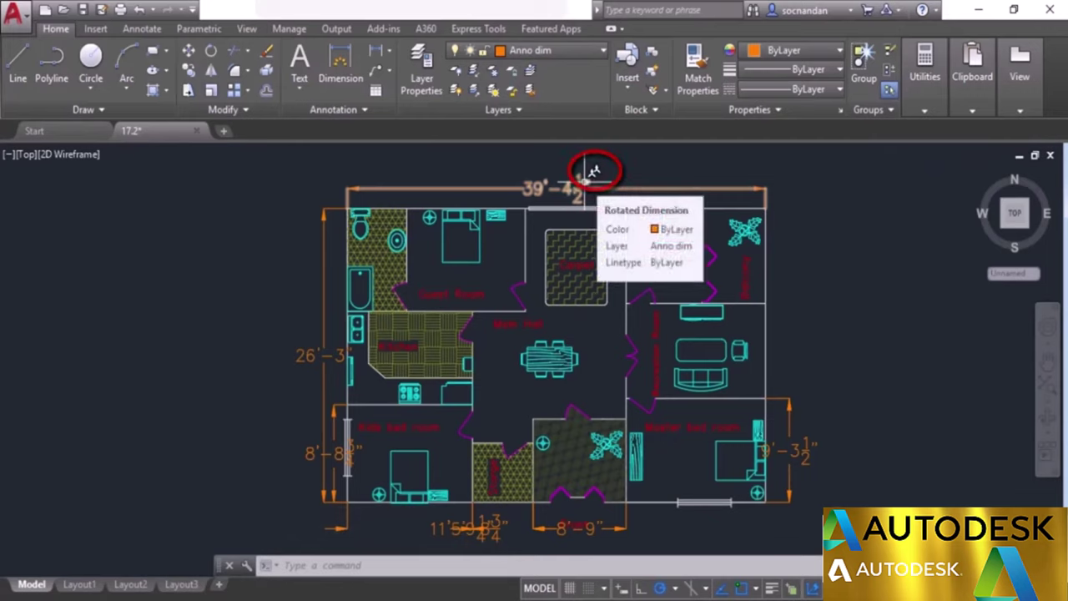
click(80, 584)
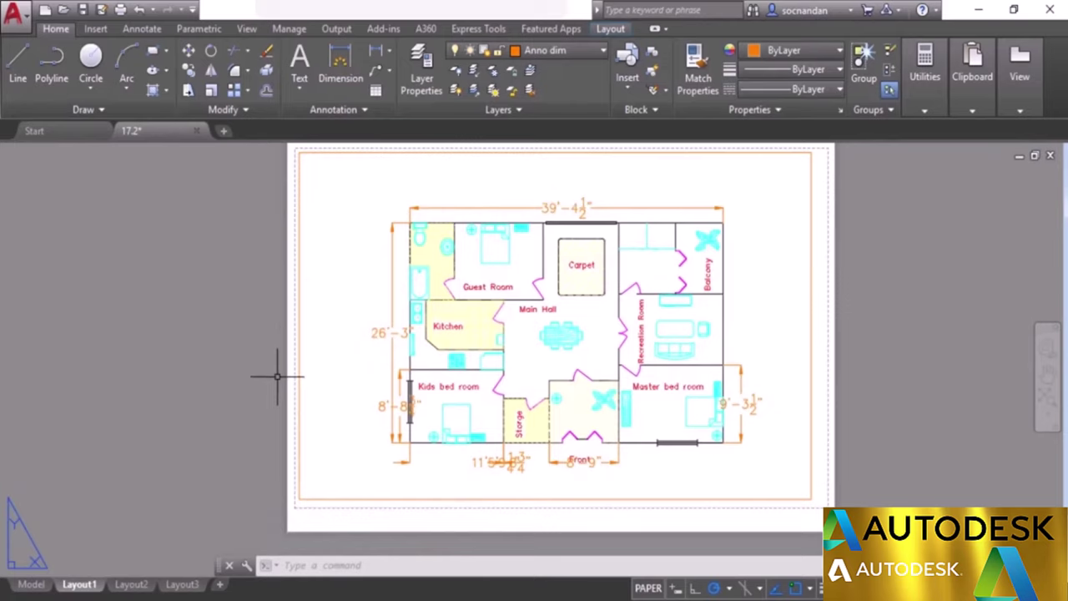
Create a rectangular viewport on Layout2 covering about the left half of the printable area, ending above its lower edge.
click(134, 584)
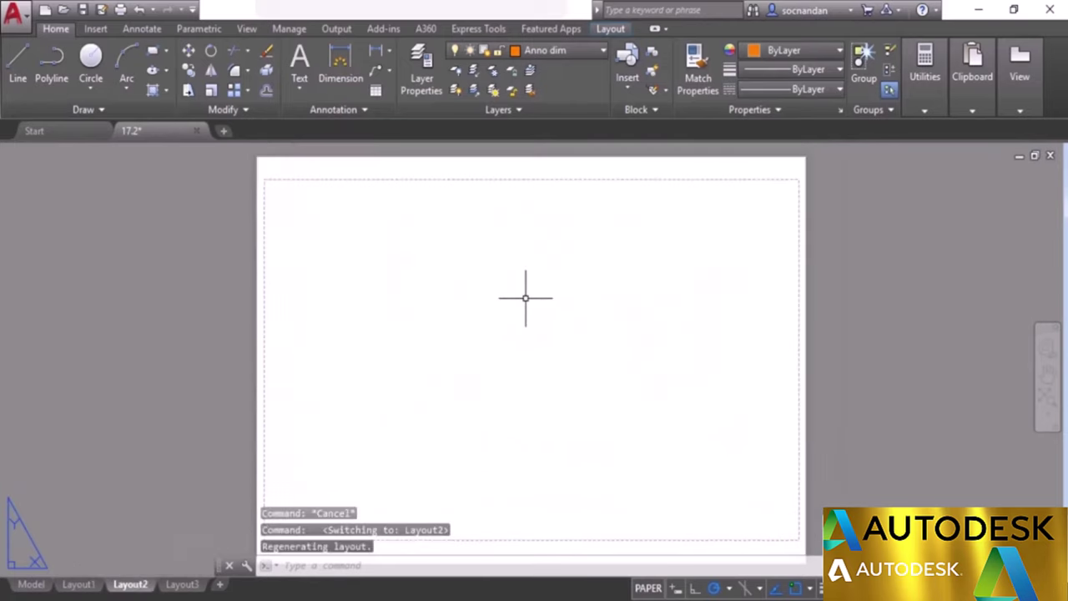
click(606, 29)
click(106, 66)
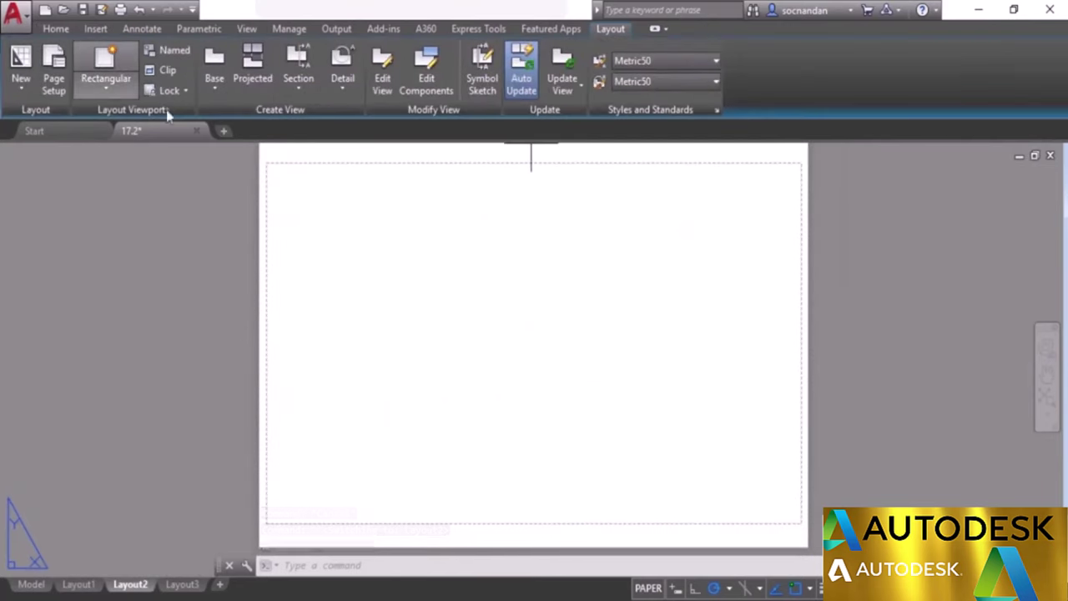
click(270, 169)
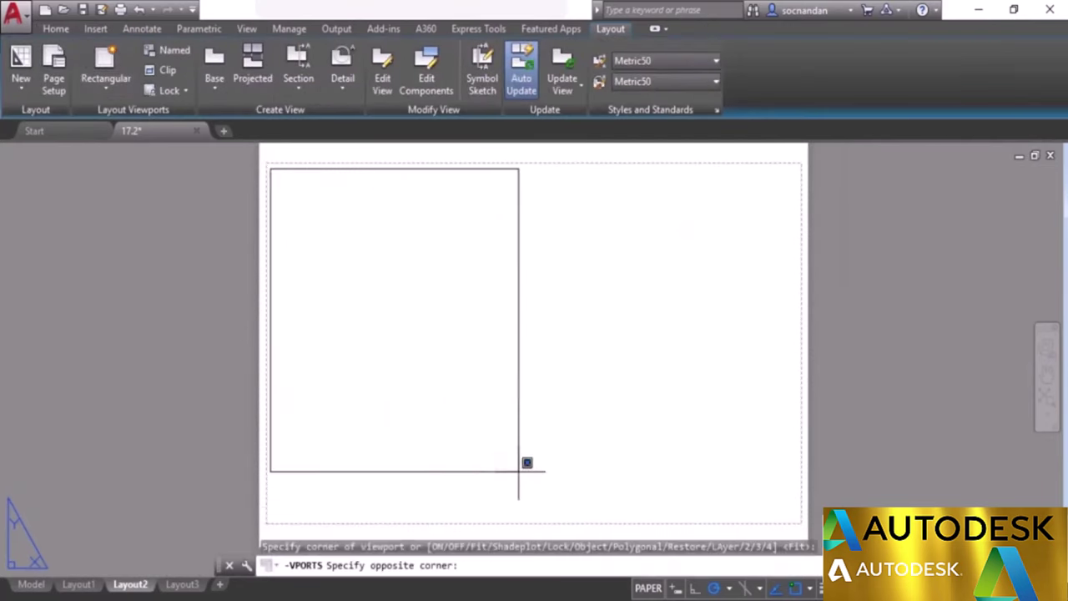
click(532, 432)
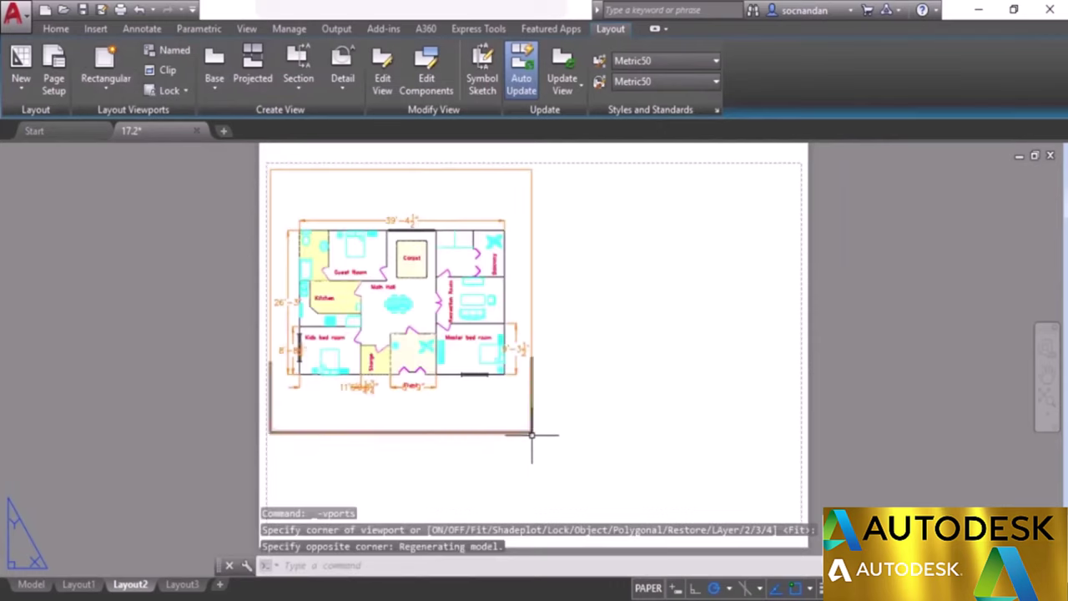
Set the new Layout2 viewport's scale to 1:20, frame the Kids bed room in it and return to paper space.
double_click(388, 325)
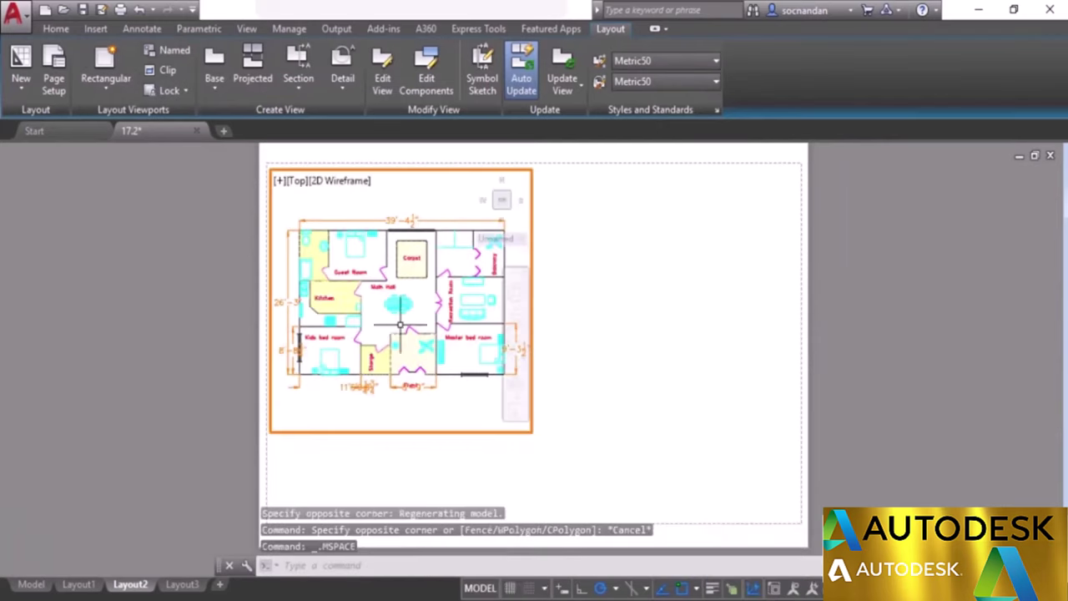
click(876, 588)
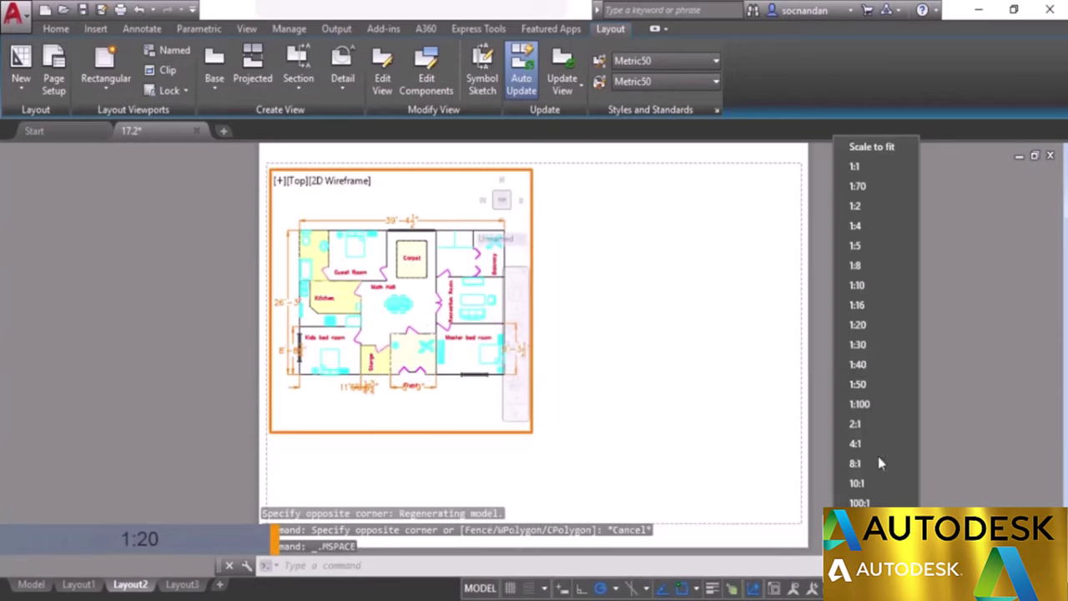
click(884, 325)
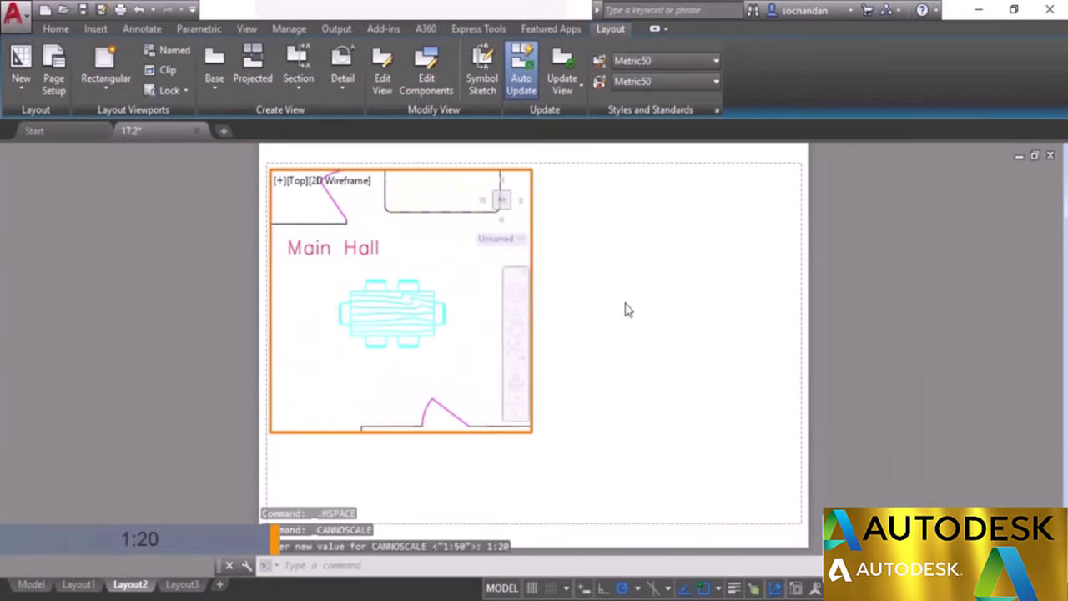
middle_drag(319, 381, 341, 362)
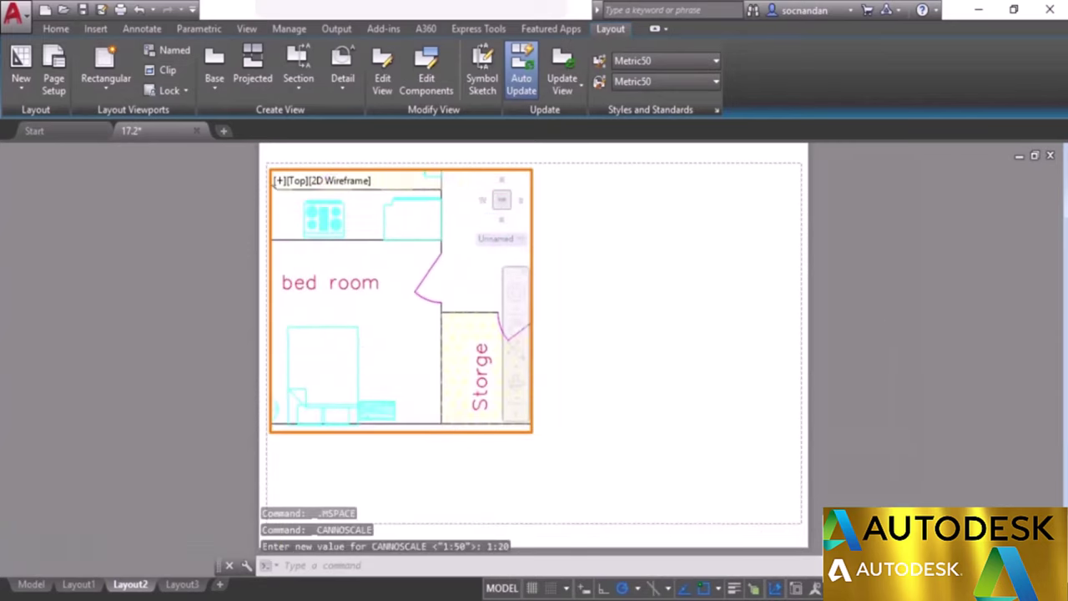
middle_drag(358, 363, 445, 303)
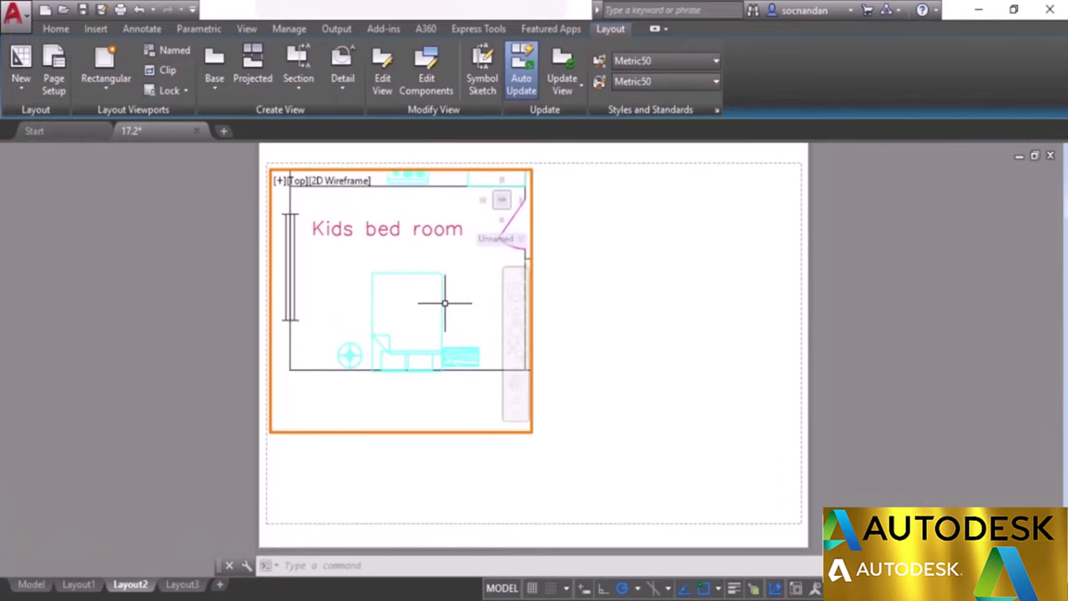
double_click(559, 258)
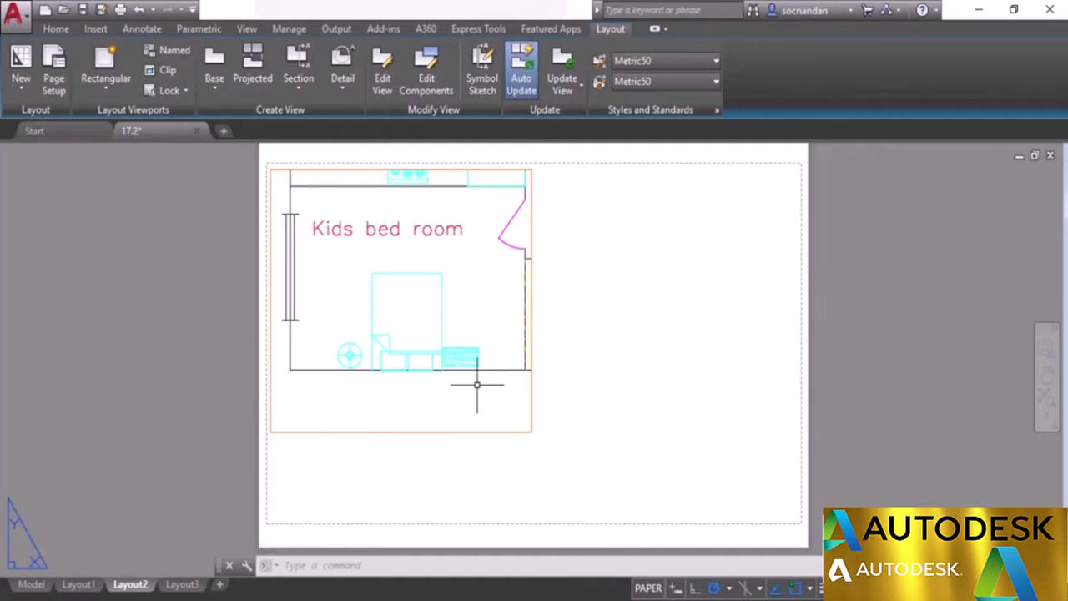
Create a second rectangular viewport on Layout2 beside the Kids bed room viewport, with about the same height.
click(105, 67)
click(541, 171)
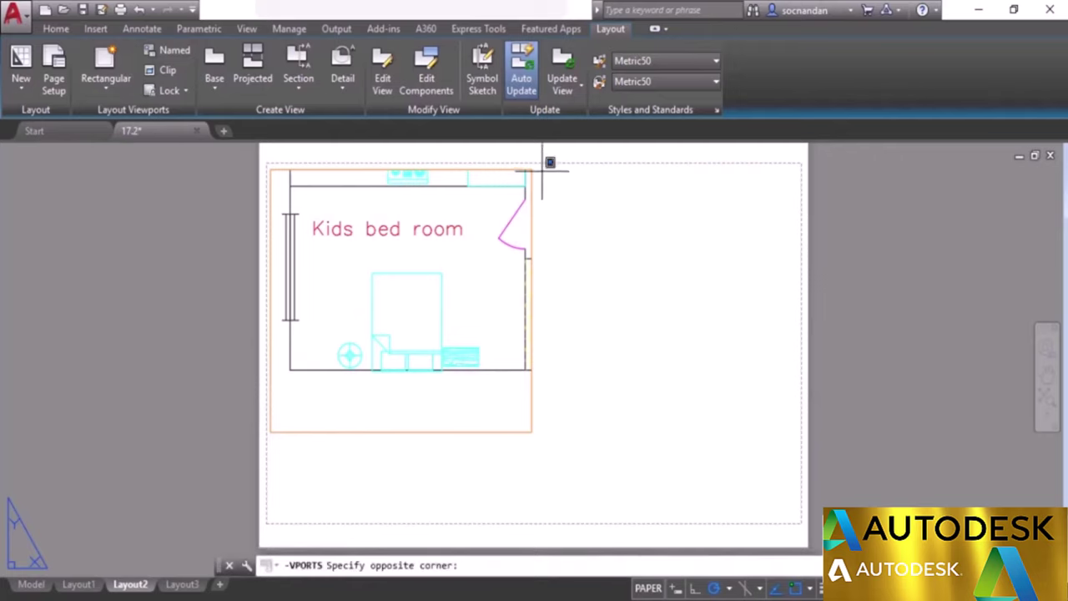
click(784, 428)
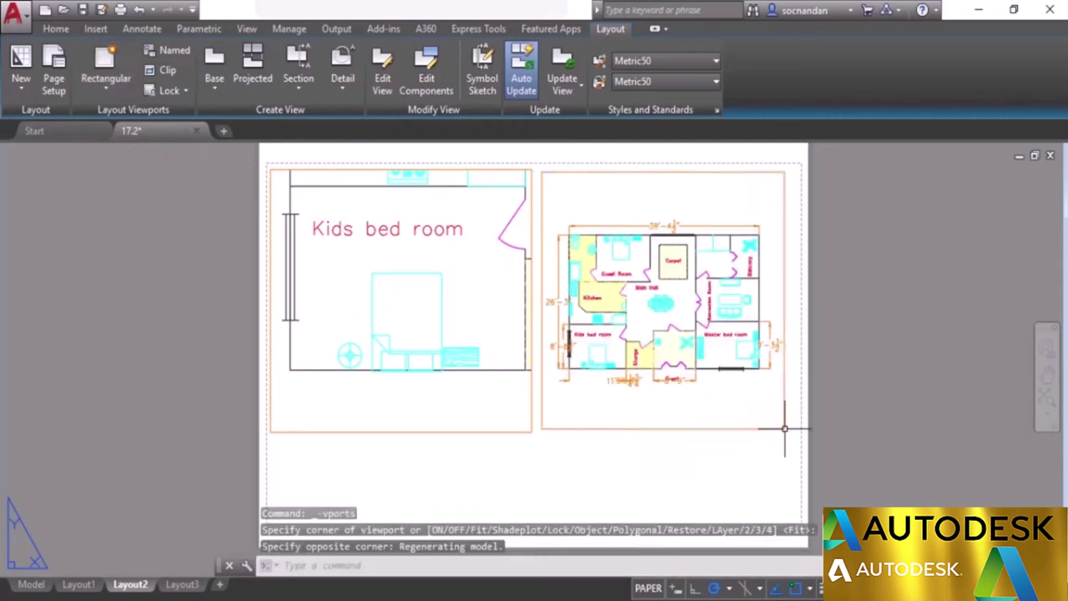
Set the second viewport's scale to 1:10, frame the wall corner beside the Storge room and return to paper space.
double_click(641, 332)
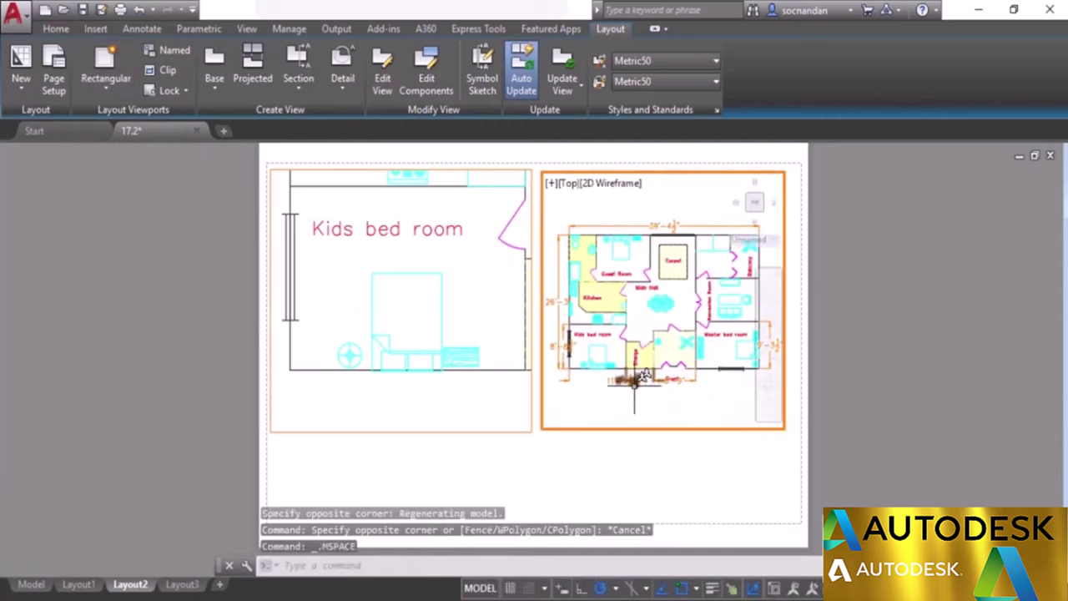
scroll(623, 379, up, 4)
scroll(626, 377, up, 5)
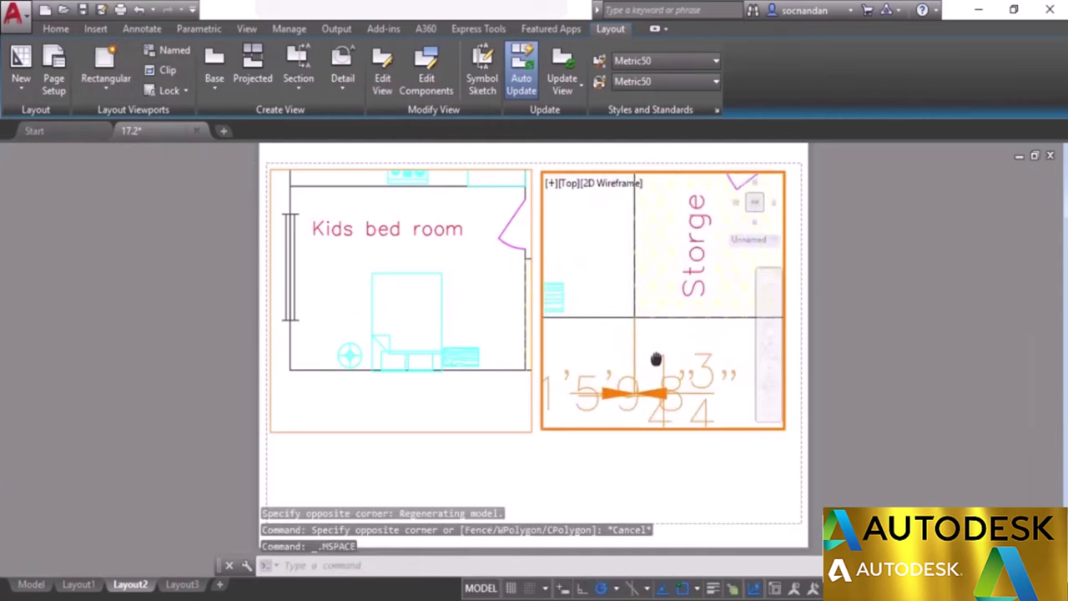
click(876, 587)
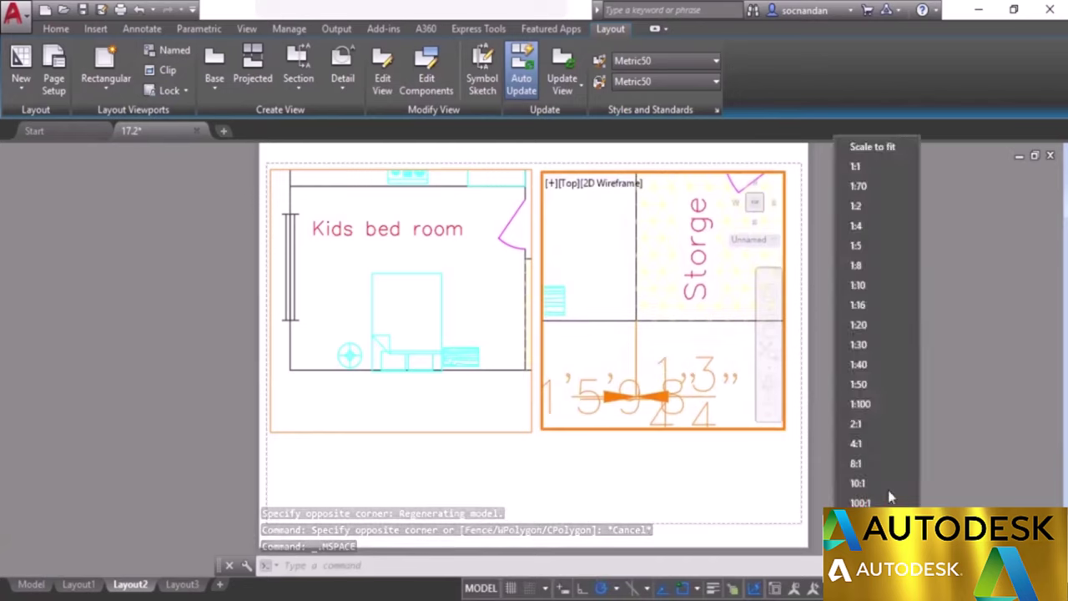
click(871, 285)
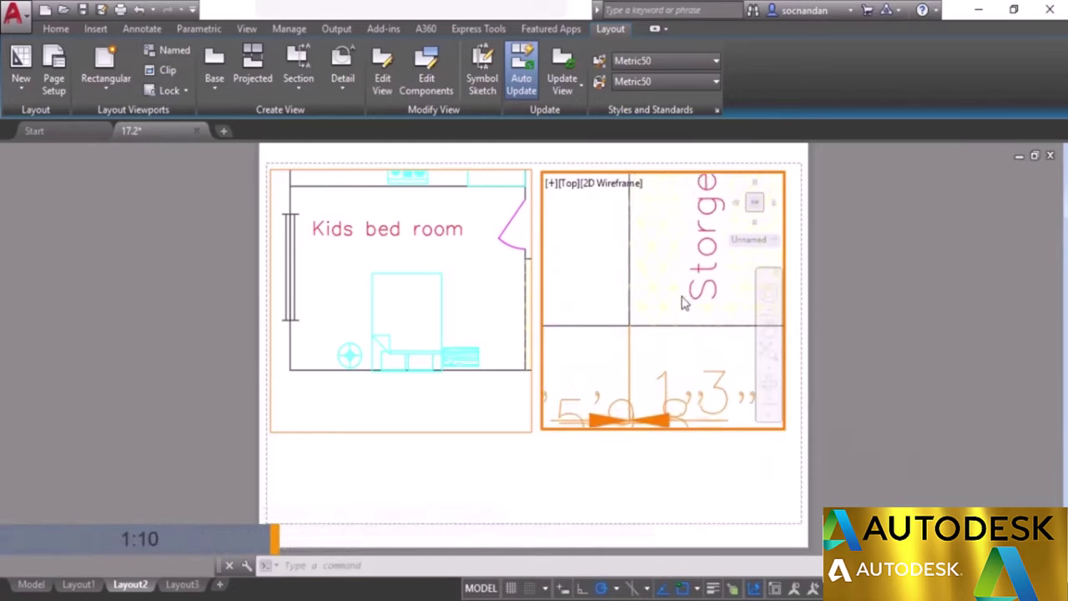
middle_drag(639, 369, 680, 354)
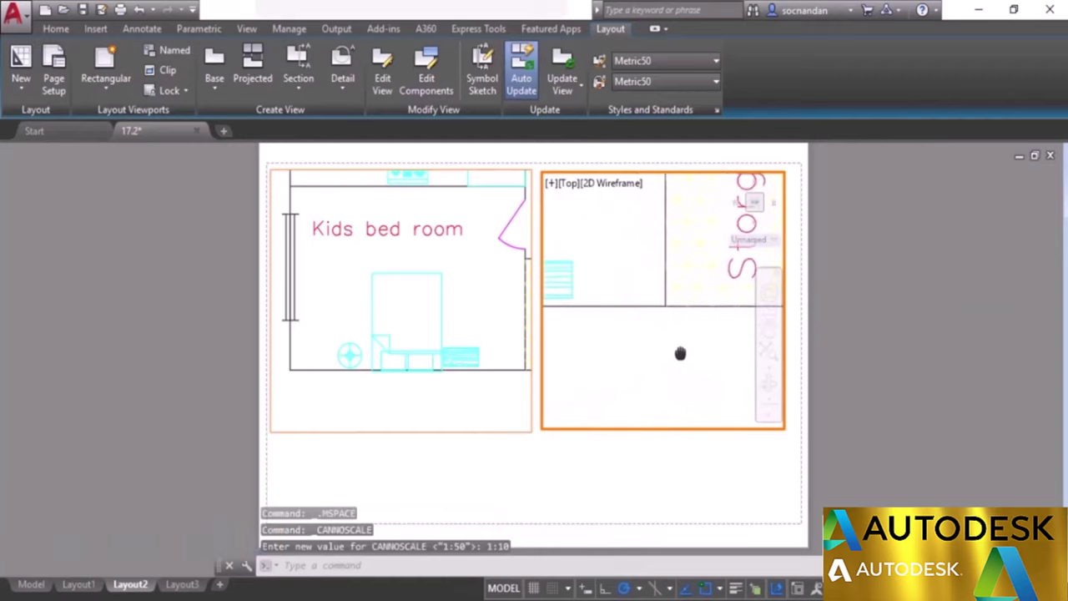
double_click(679, 464)
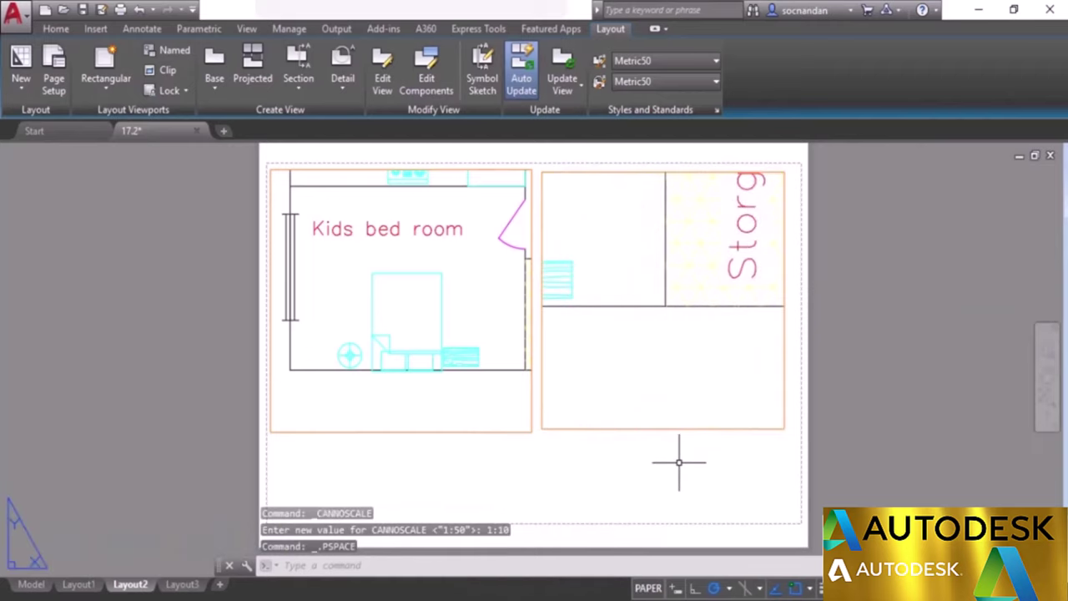
In model space, set the annotation scale to 1:10 and then to 1:20 so the annotative dimensions support both scales.
click(36, 585)
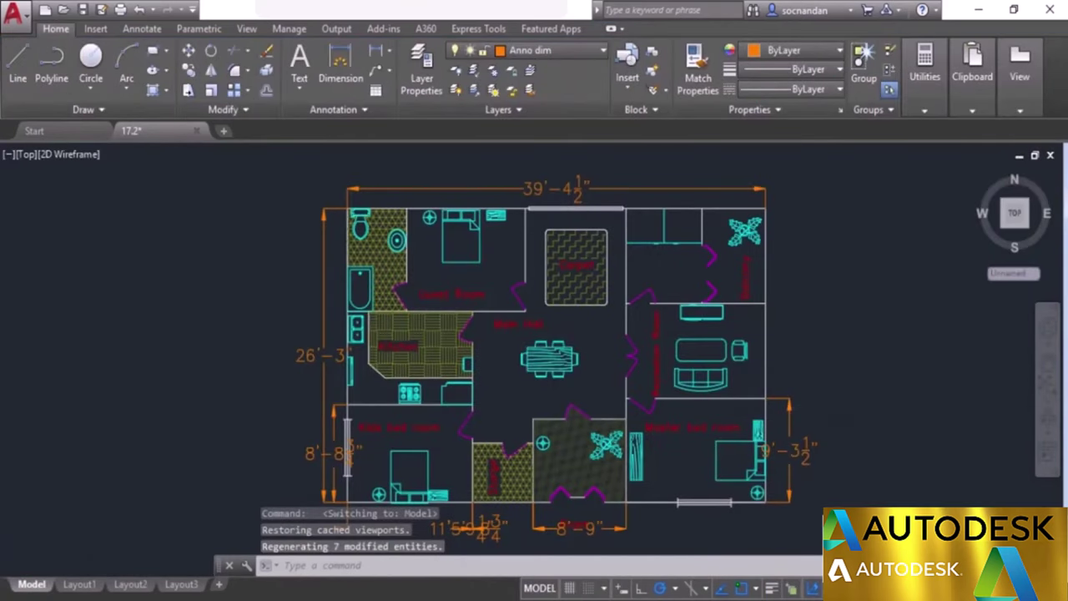
click(906, 587)
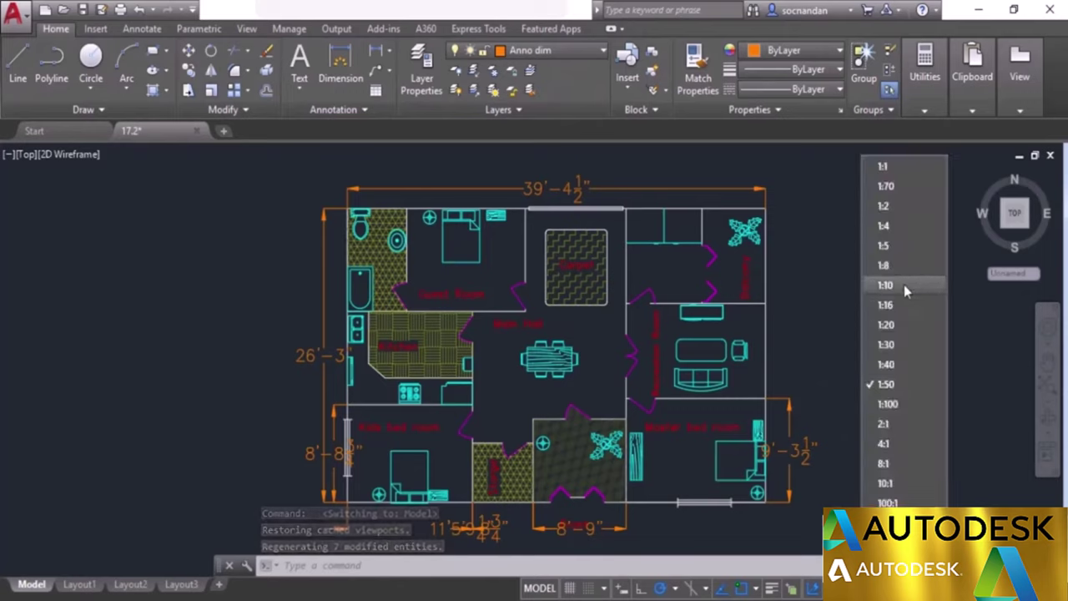
click(903, 284)
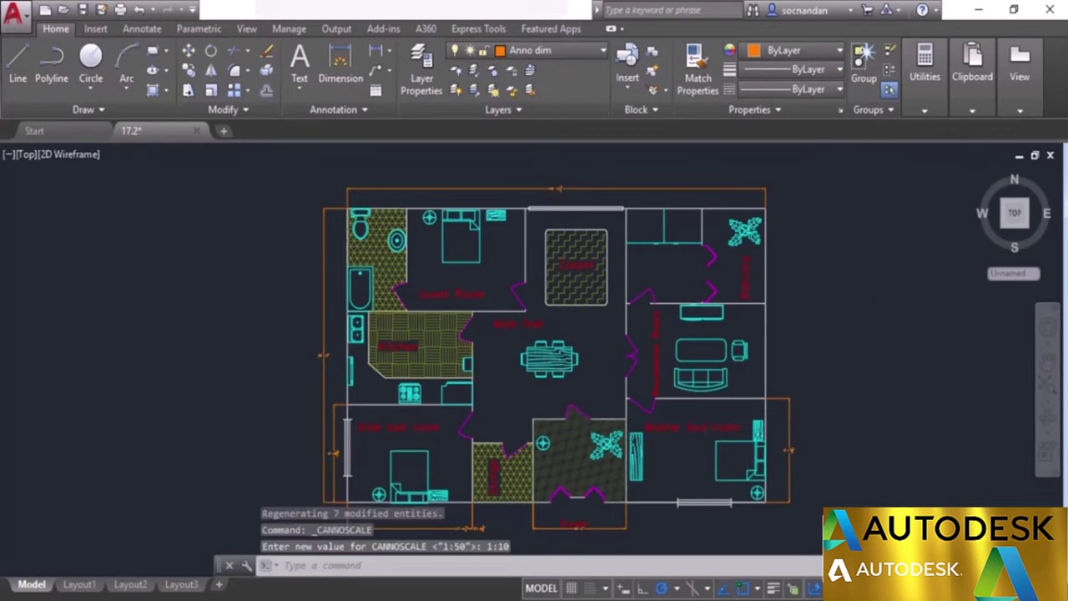
click(906, 587)
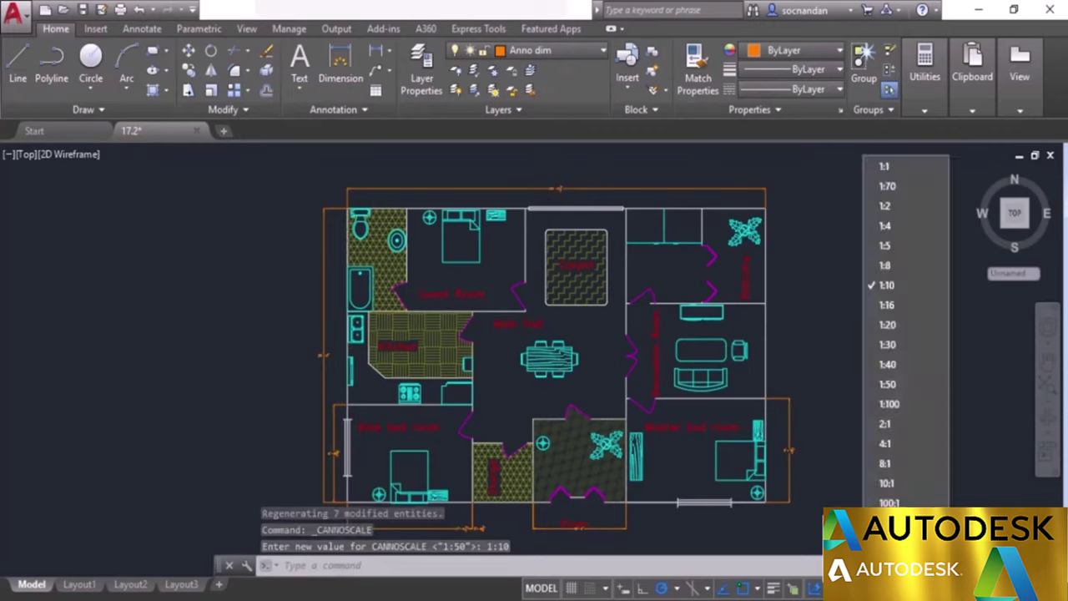
click(906, 326)
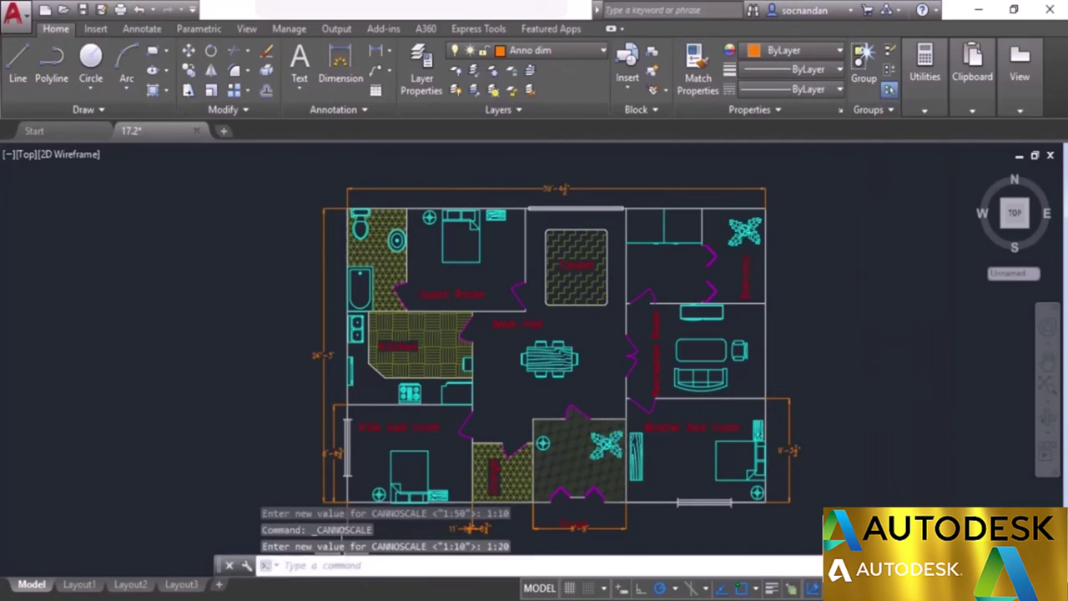
Compare the size of the annotative dimensions in the Layout2 viewports with those in the Layout1 viewport.
click(129, 585)
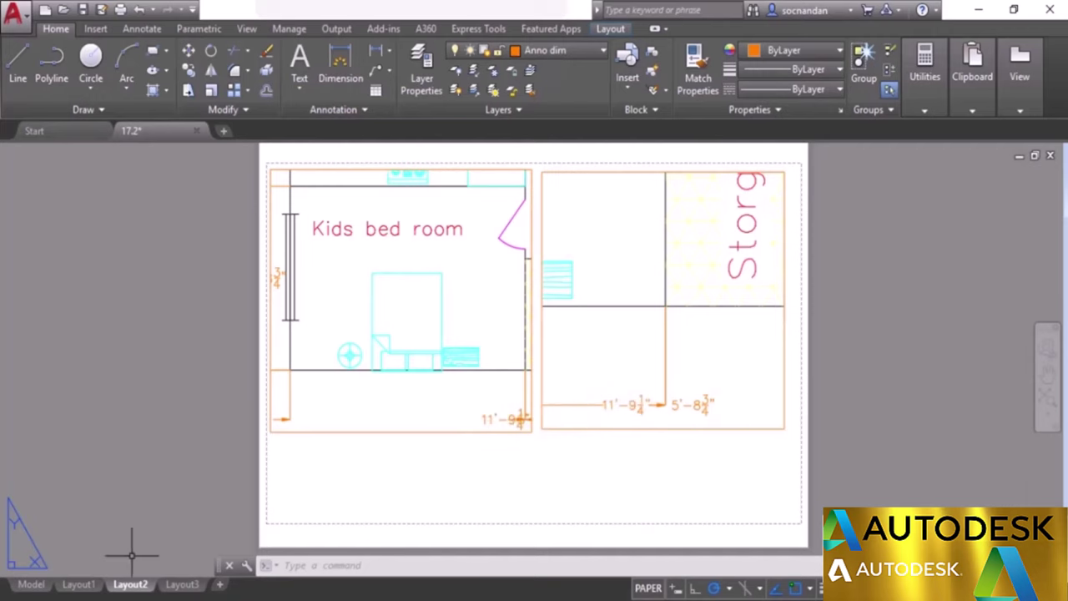
click(79, 584)
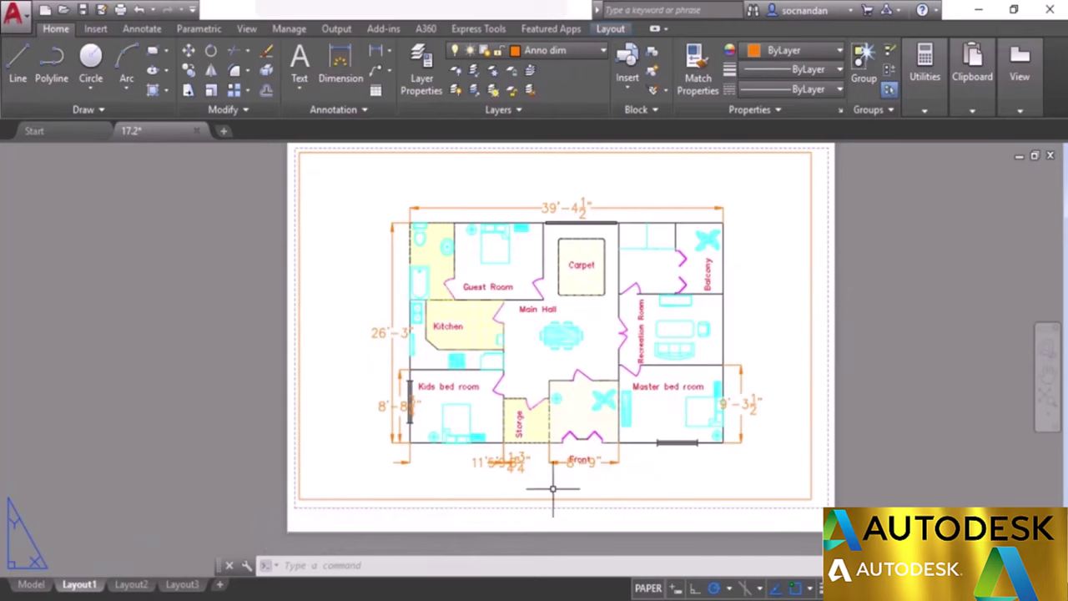
click(132, 584)
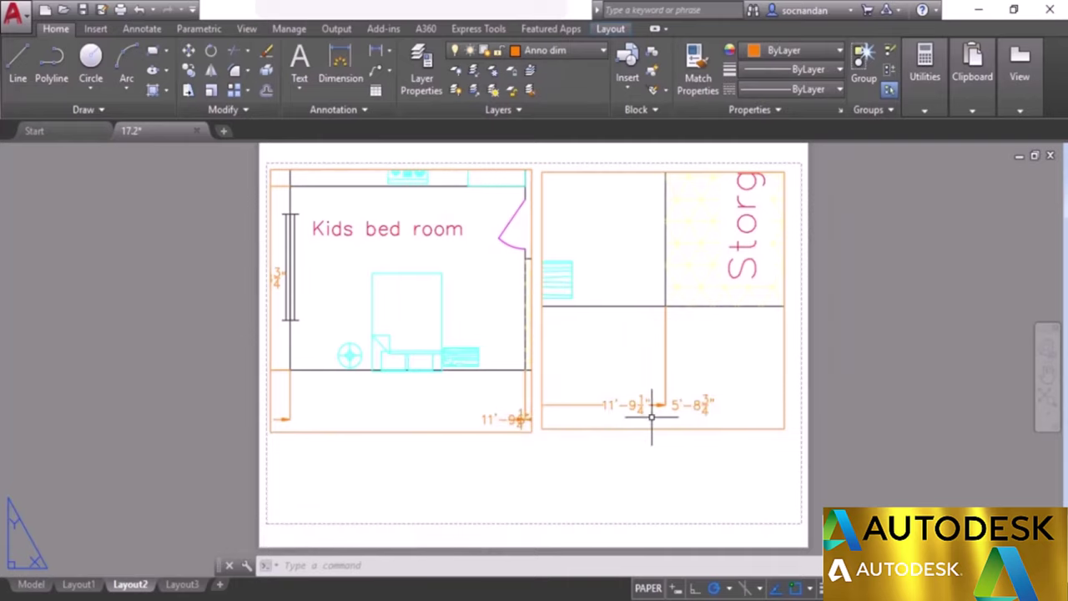
double_click(462, 395)
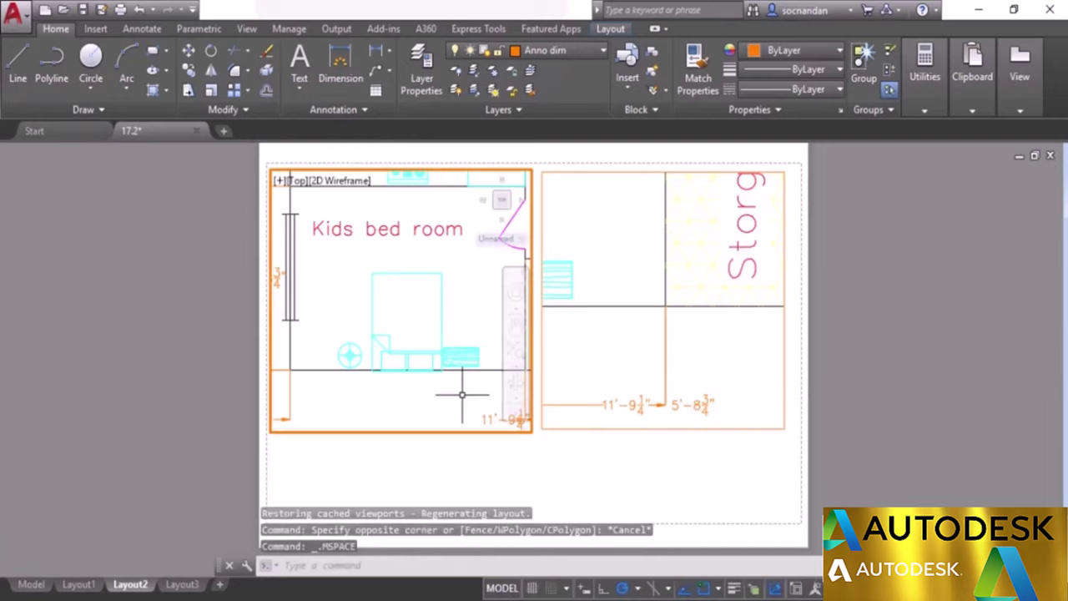
click(491, 418)
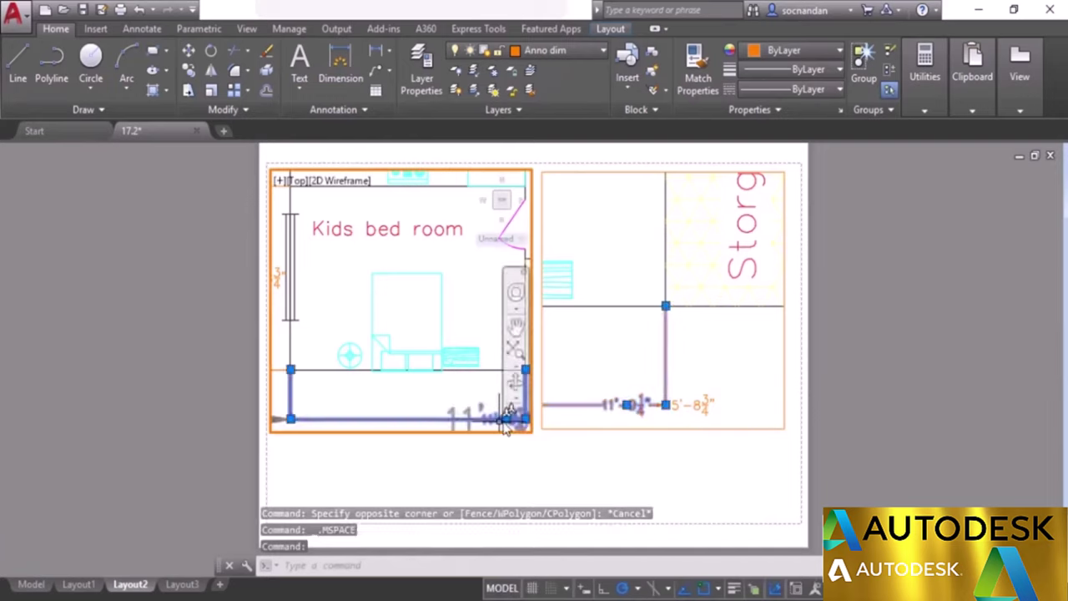
double_click(473, 453)
In the Kids bed room viewport, shift the width dimension's text left along its line, clear of the adjoining dimension, and return to paper space.
scroll(497, 413, up, 4)
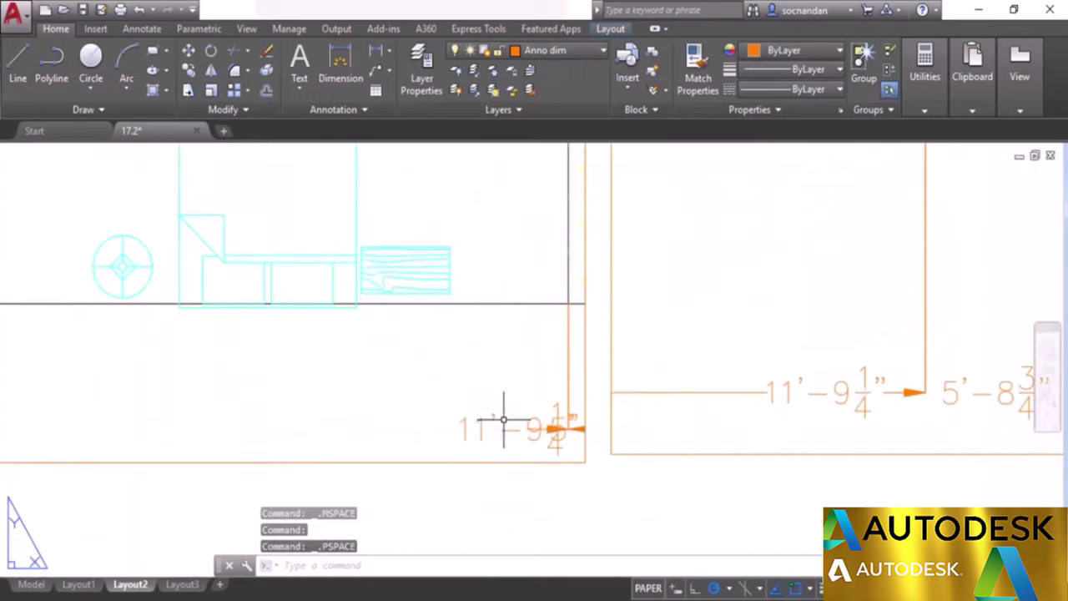
double_click(507, 398)
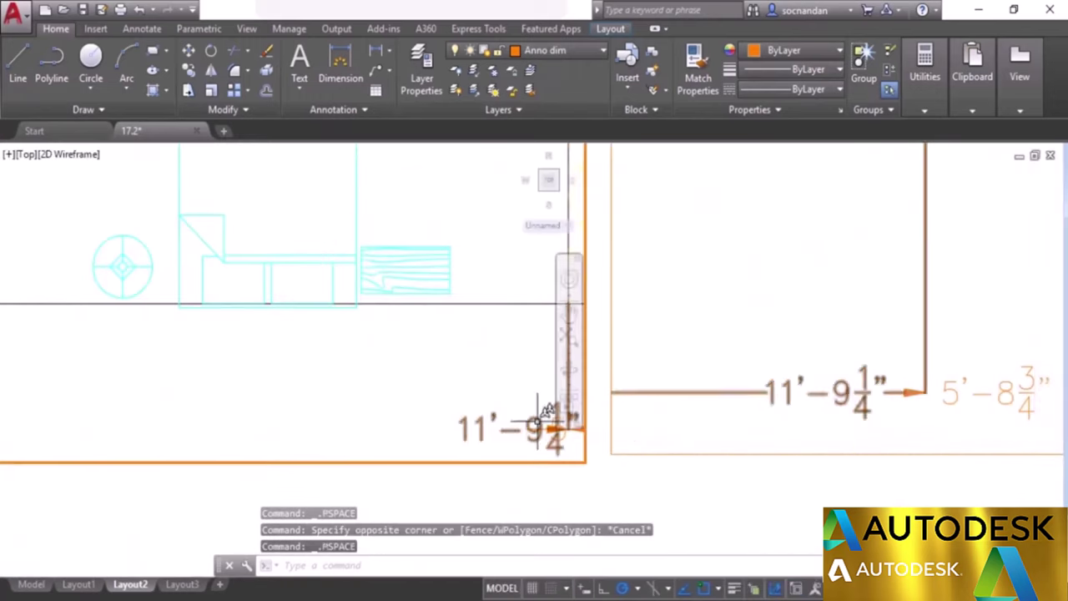
click(546, 414)
click(517, 429)
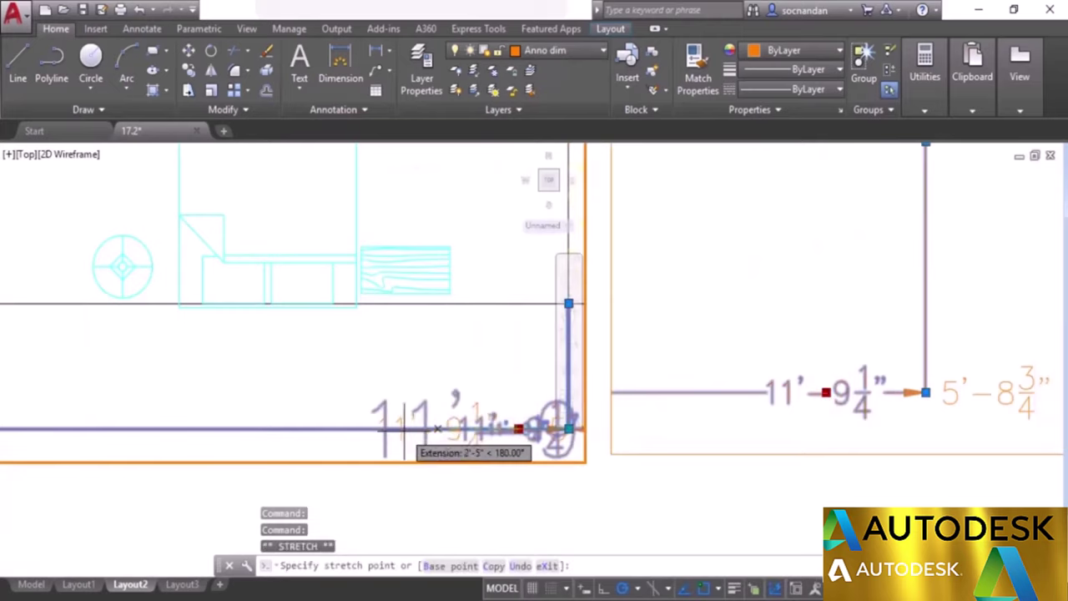
click(364, 429)
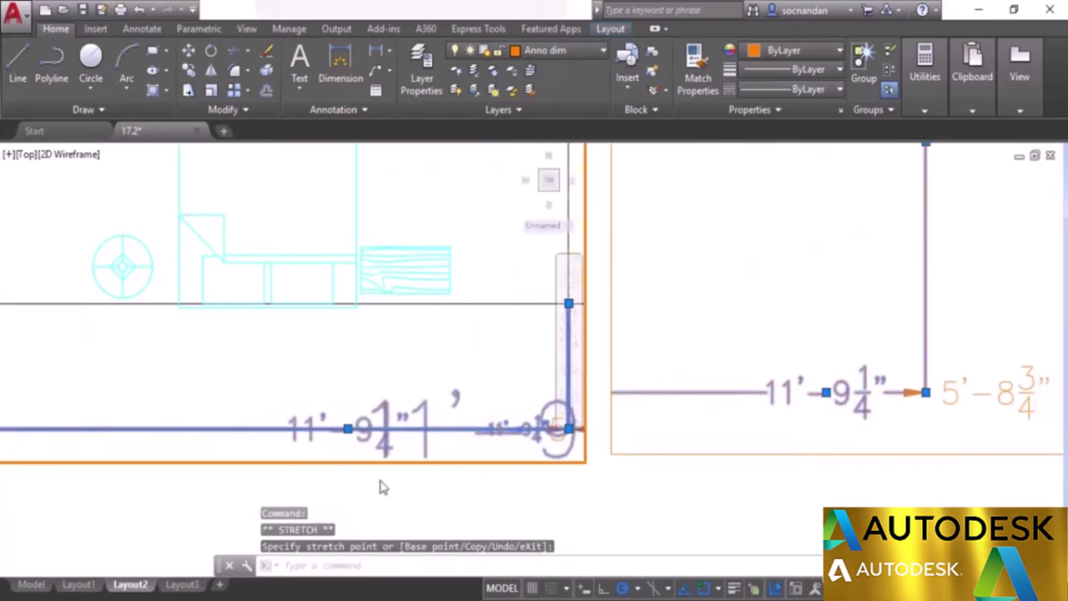
key(Escape)
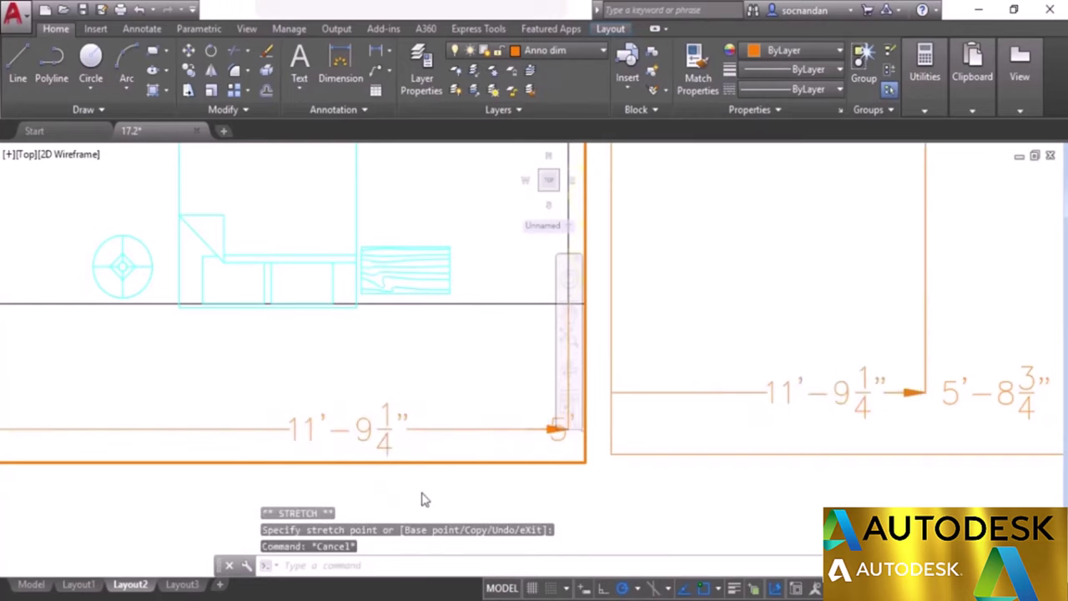
double_click(422, 494)
scroll(455, 468, down, 3)
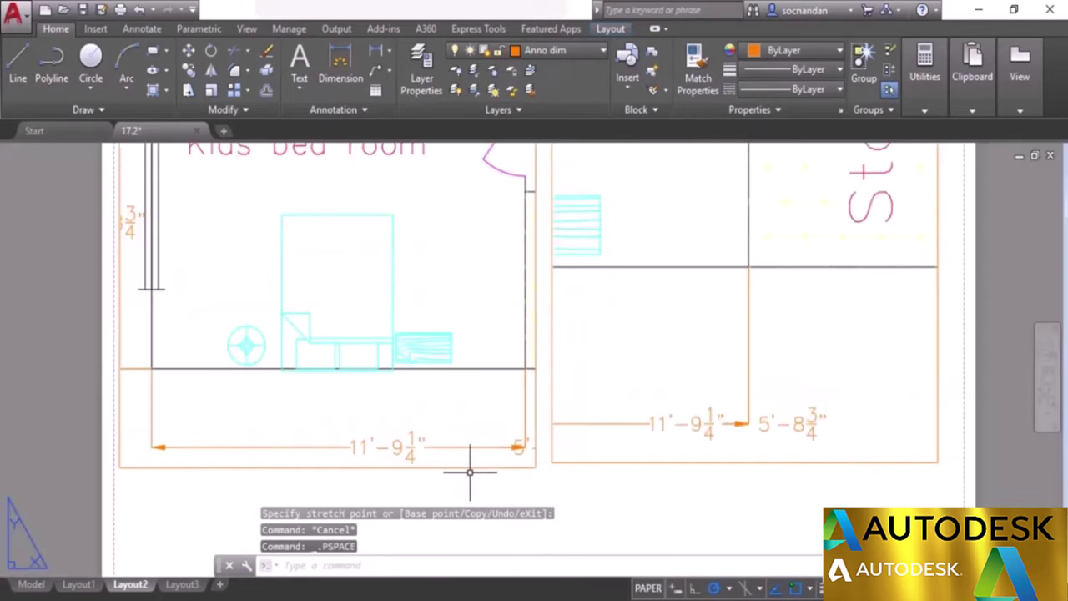
middle_drag(472, 468, 414, 448)
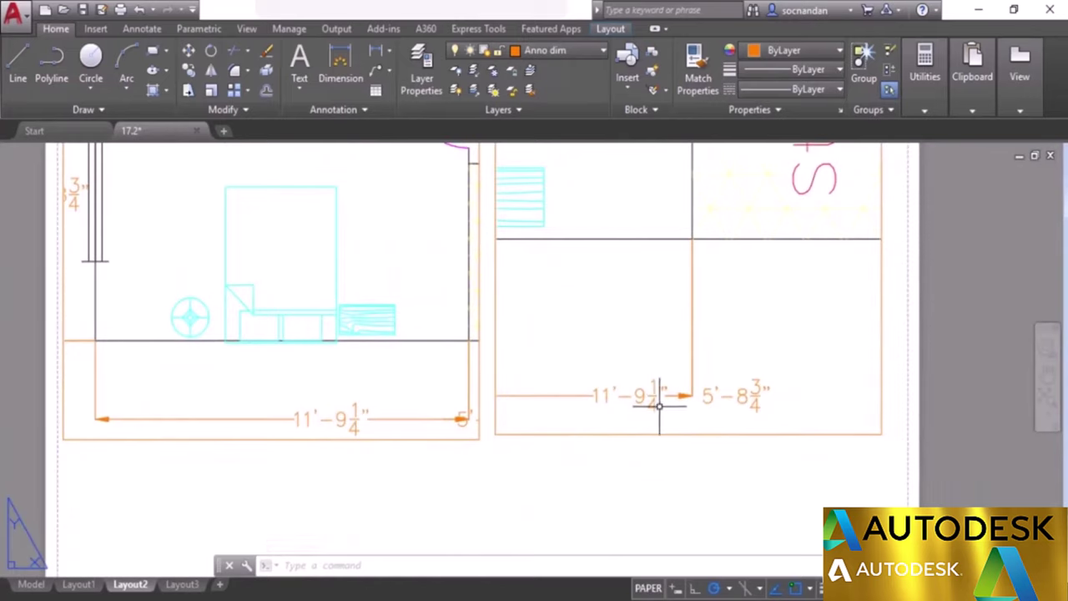
In the Storge viewport, shift the Storge width dimension's text right along its line, reframe the wall corner and return to paper space.
double_click(834, 307)
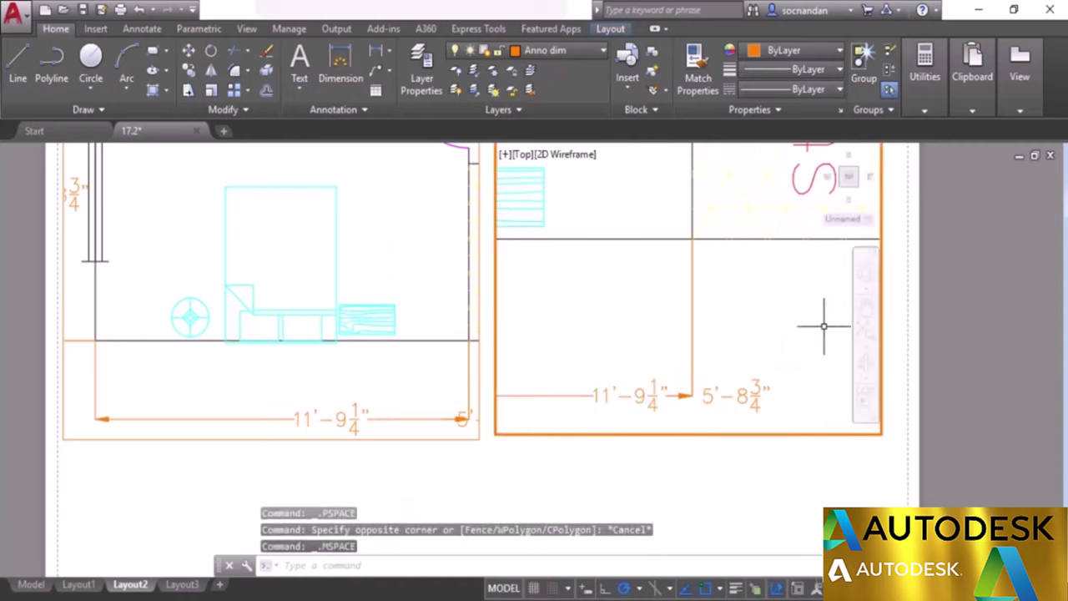
click(745, 382)
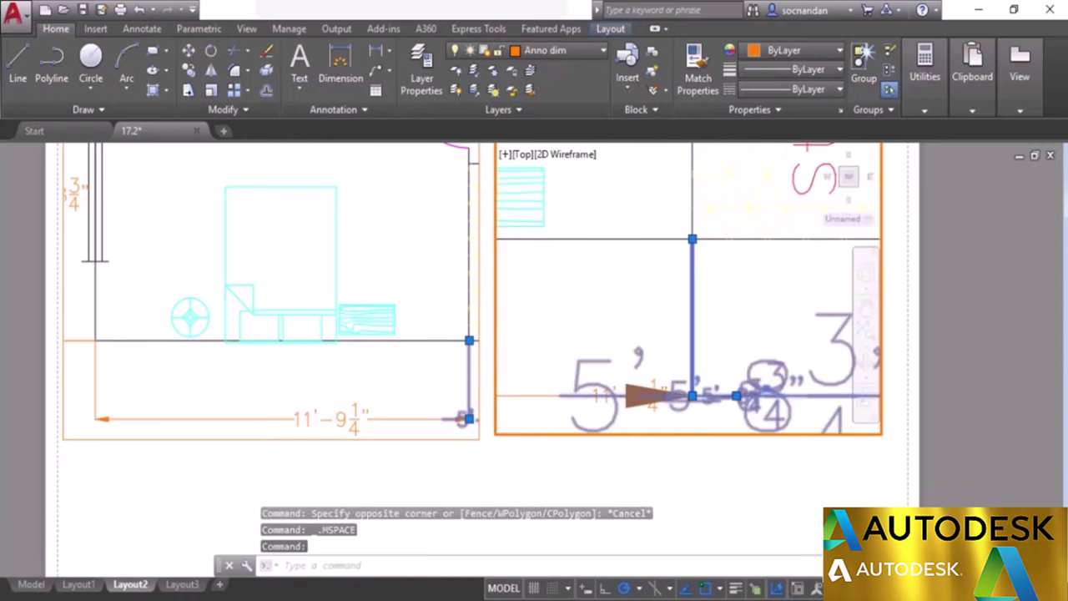
click(745, 383)
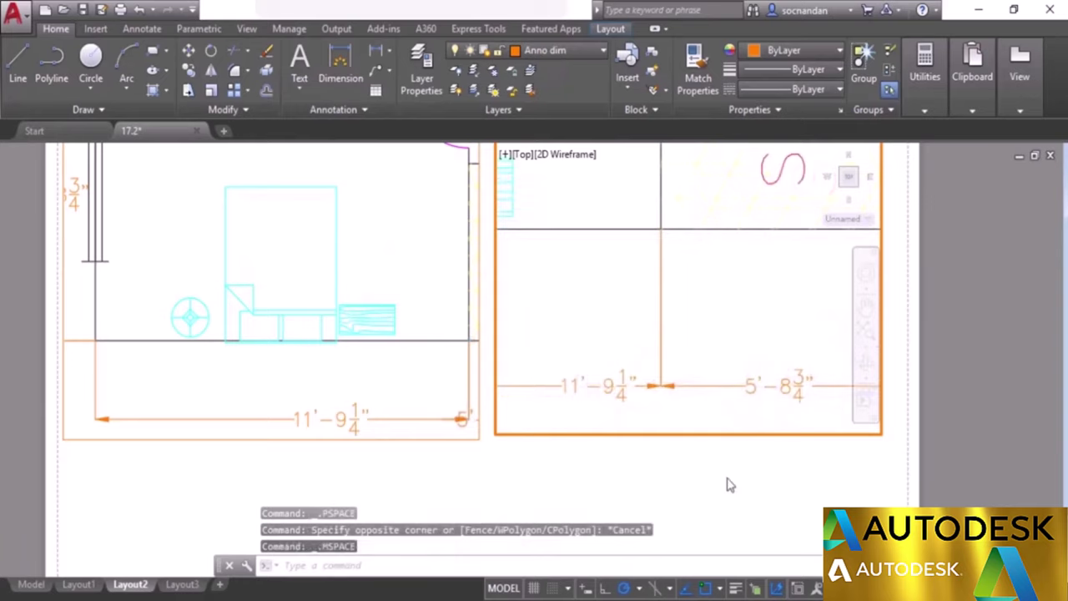
double_click(730, 485)
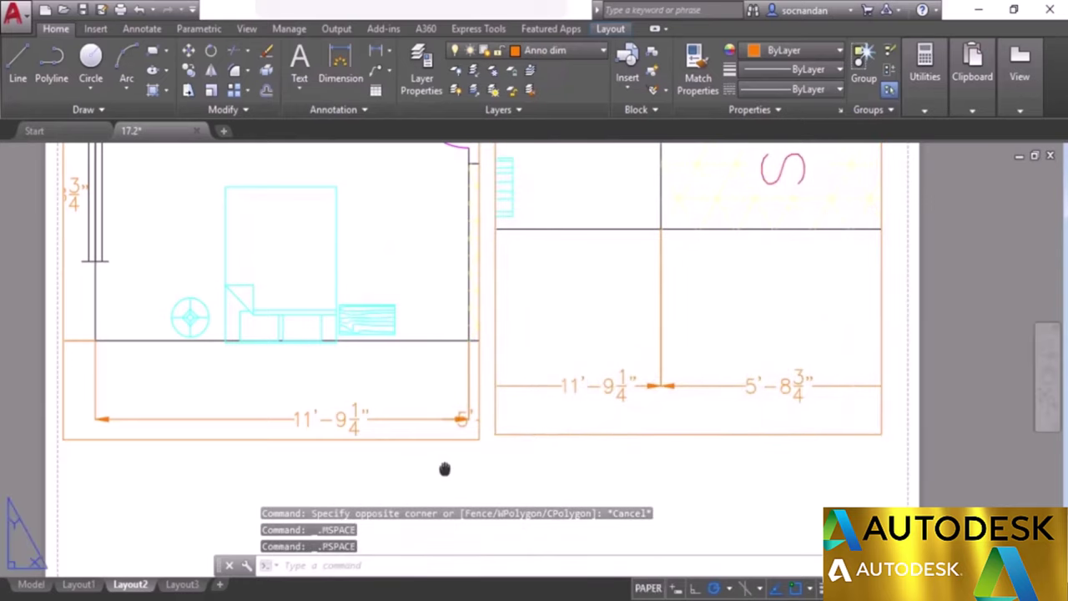
Reframe the Kids bed room viewport to include the vertical dimensions beside the window wall, then return to paper space.
middle_drag(446, 470, 592, 455)
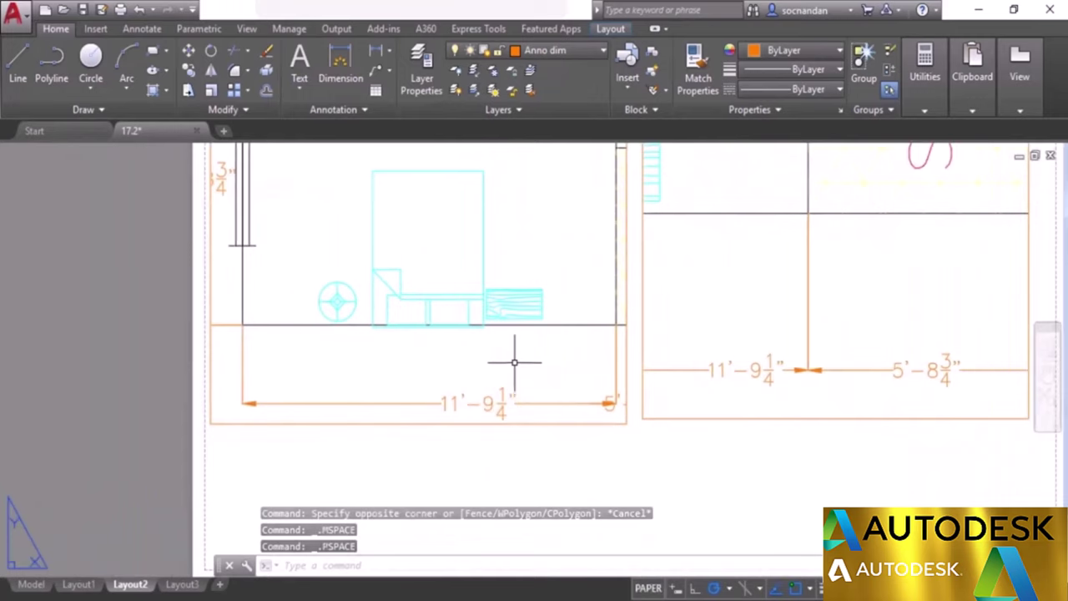
double_click(305, 232)
middle_drag(305, 232, 374, 227)
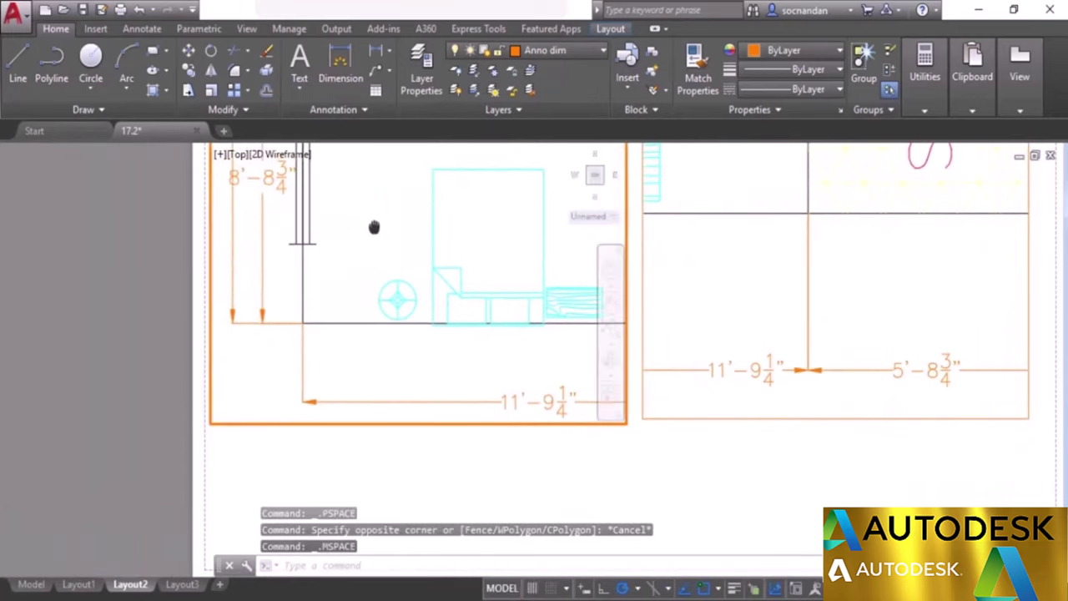
double_click(383, 442)
middle_drag(406, 270, 413, 323)
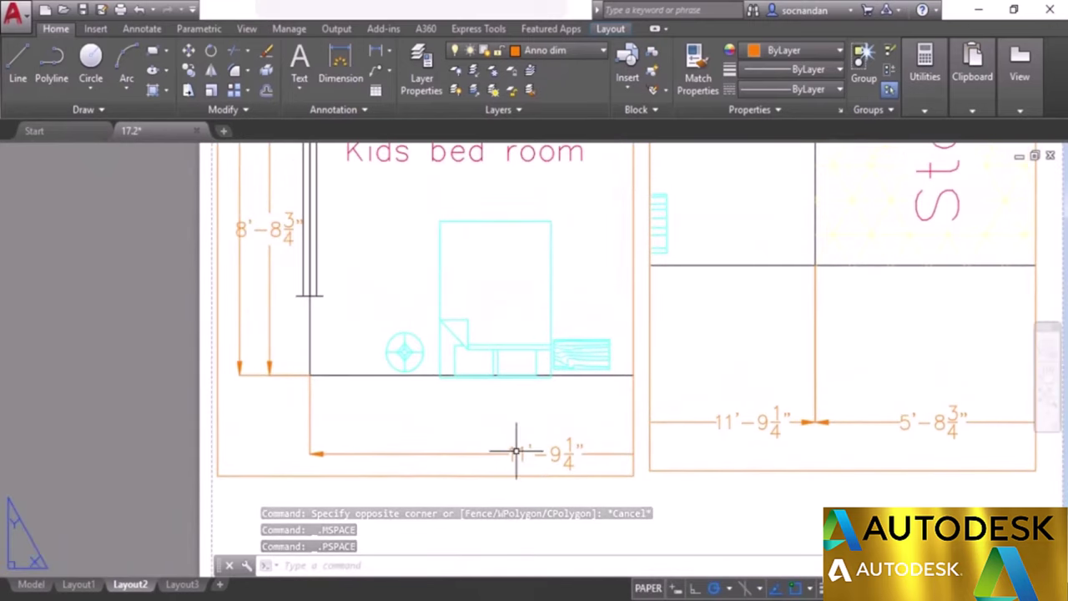
scroll(617, 402, down, 2)
middle_drag(647, 457, 570, 436)
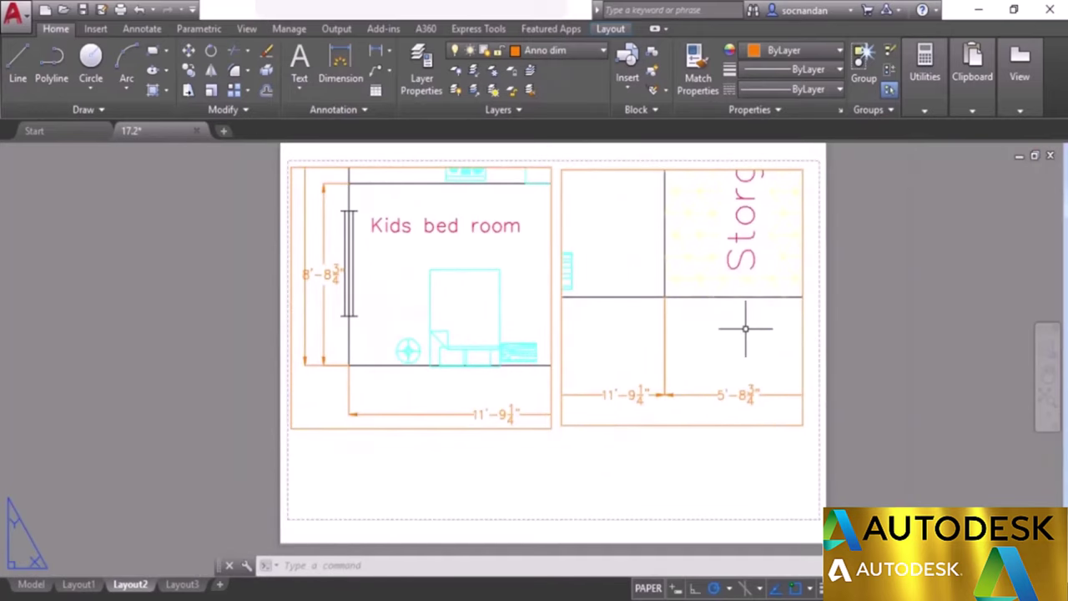
In the Layout1 viewport, move the Kids bed room width dimension's text to the middle of its dimension line.
click(78, 584)
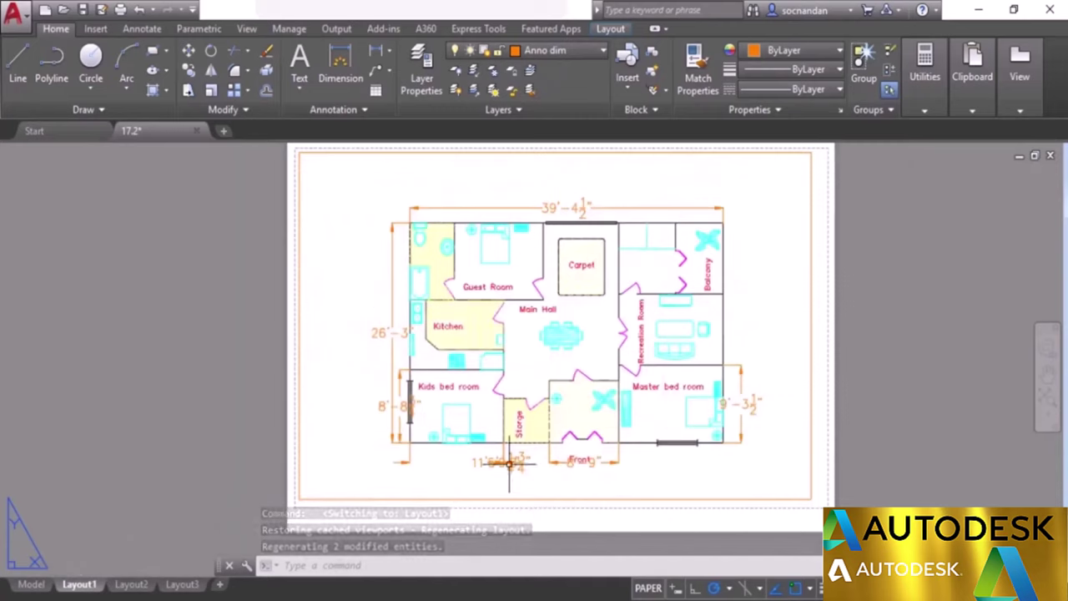
double_click(492, 482)
click(505, 460)
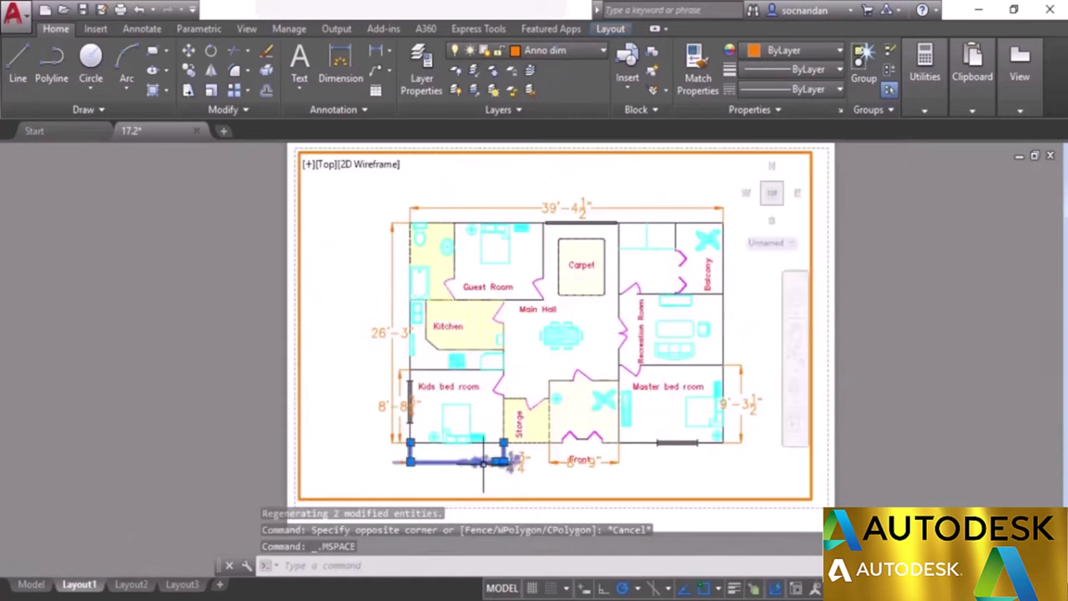
click(504, 460)
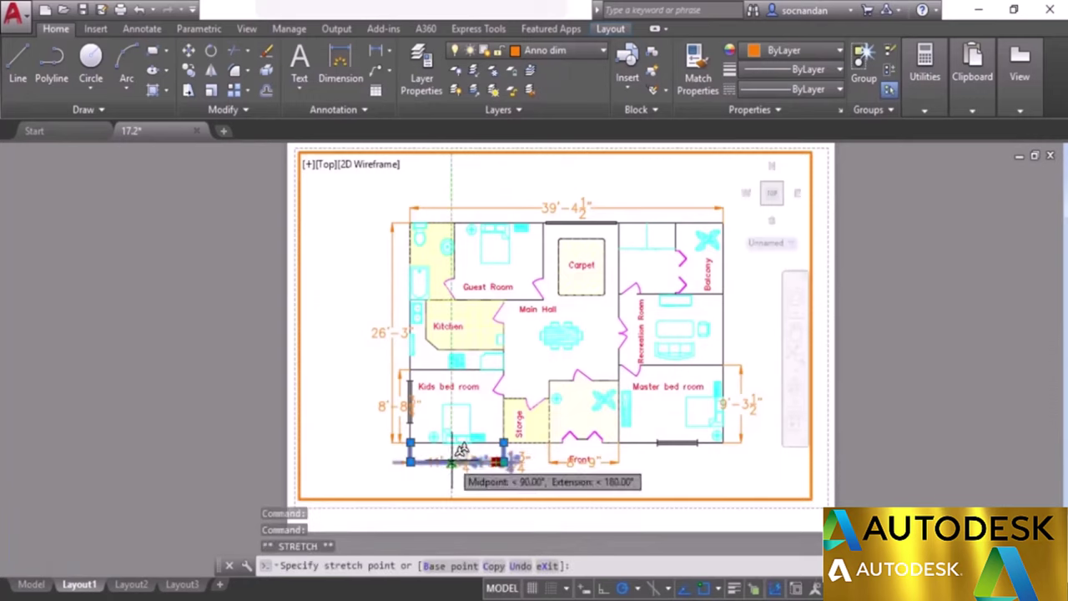
key(Escape)
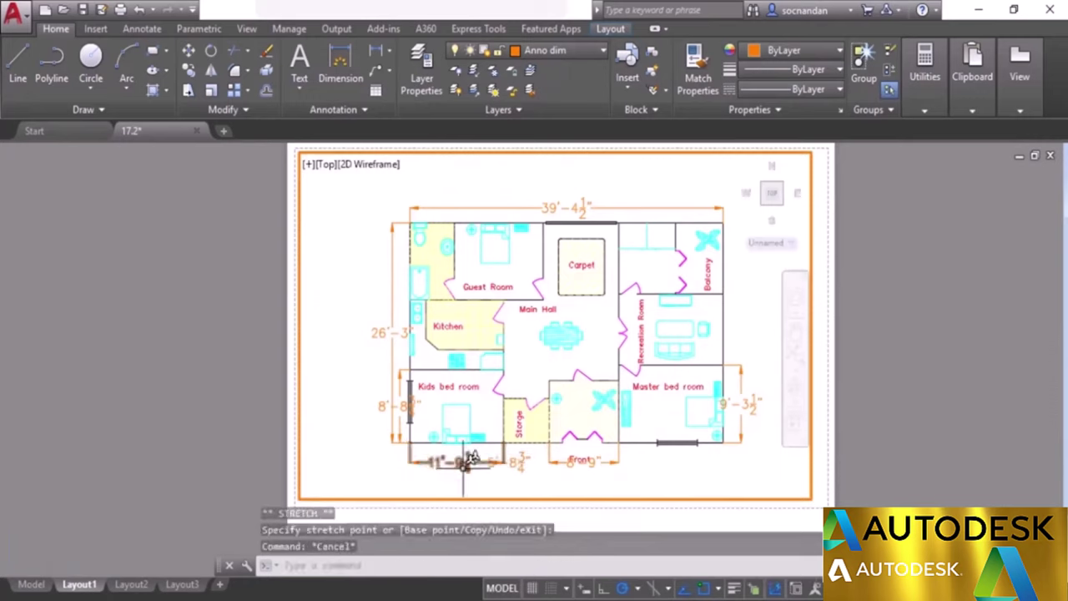
Move the Storge width dimension's text below its dimension line, clear of the adjoining dimensions, and return to paper space.
click(517, 459)
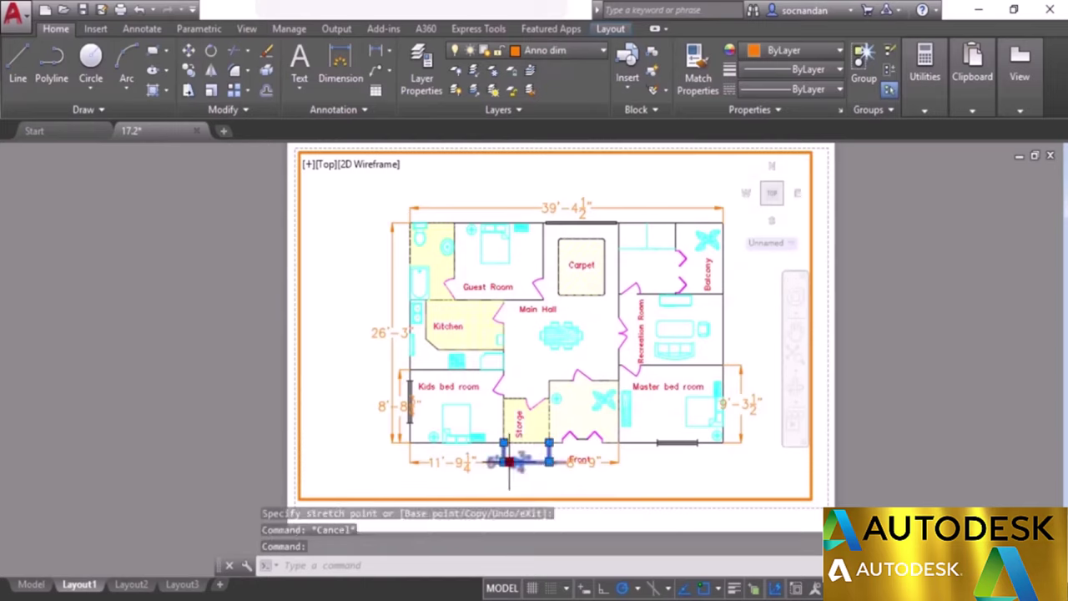
click(507, 462)
click(565, 510)
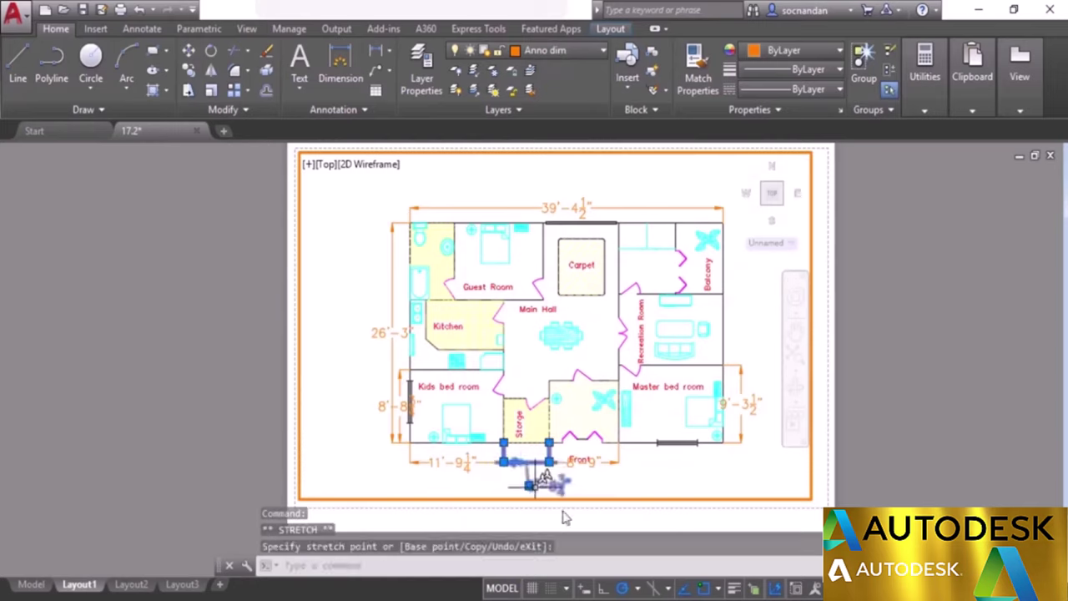
double_click(601, 513)
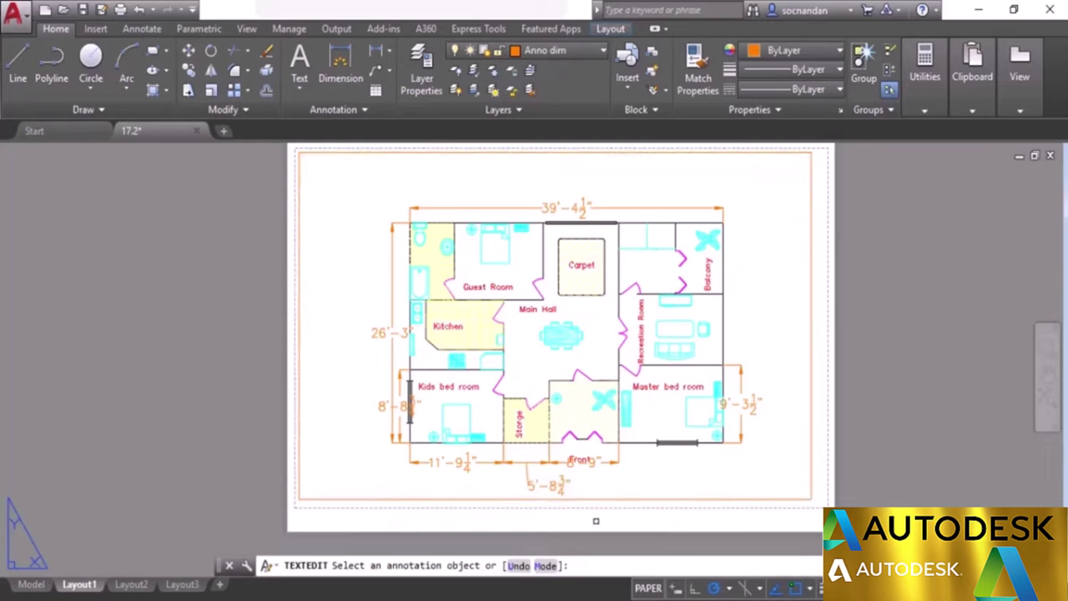
key(Escape)
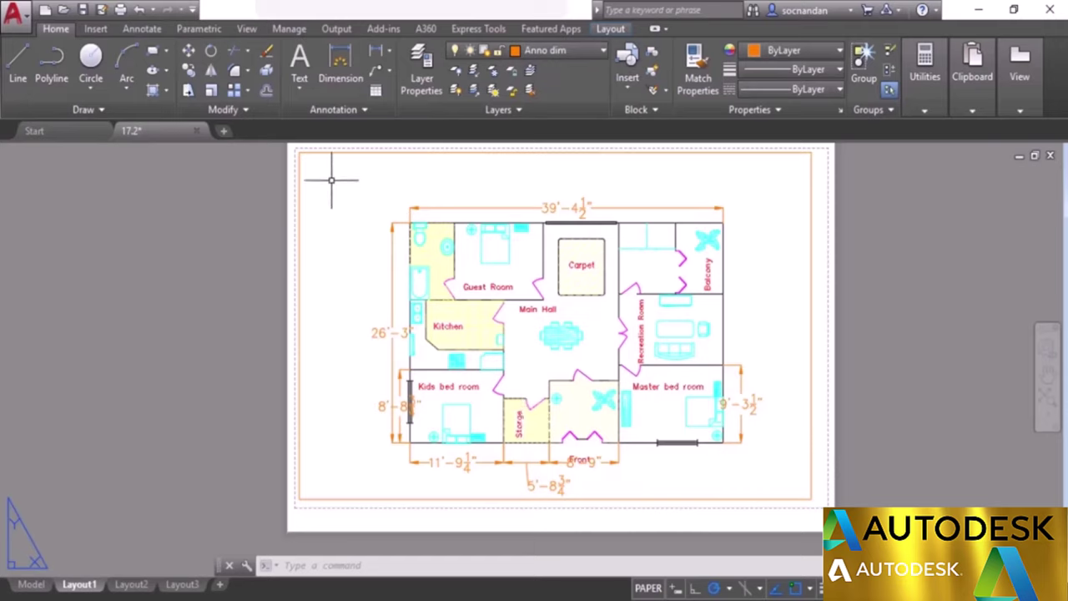
Review the Standard text style's annotative and height settings, leaving the style as it is.
click(337, 111)
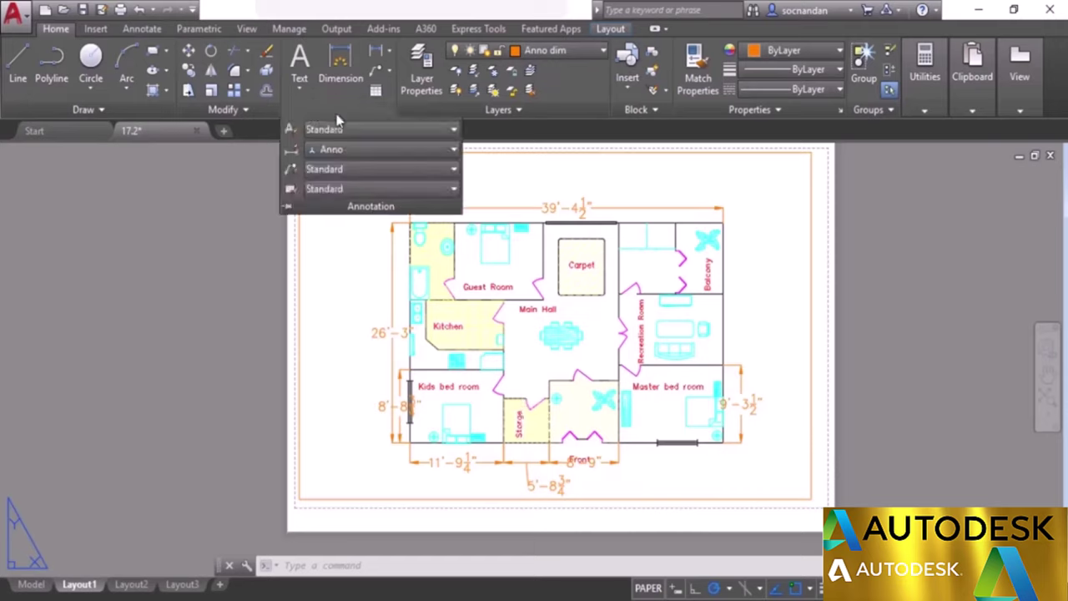
click(292, 127)
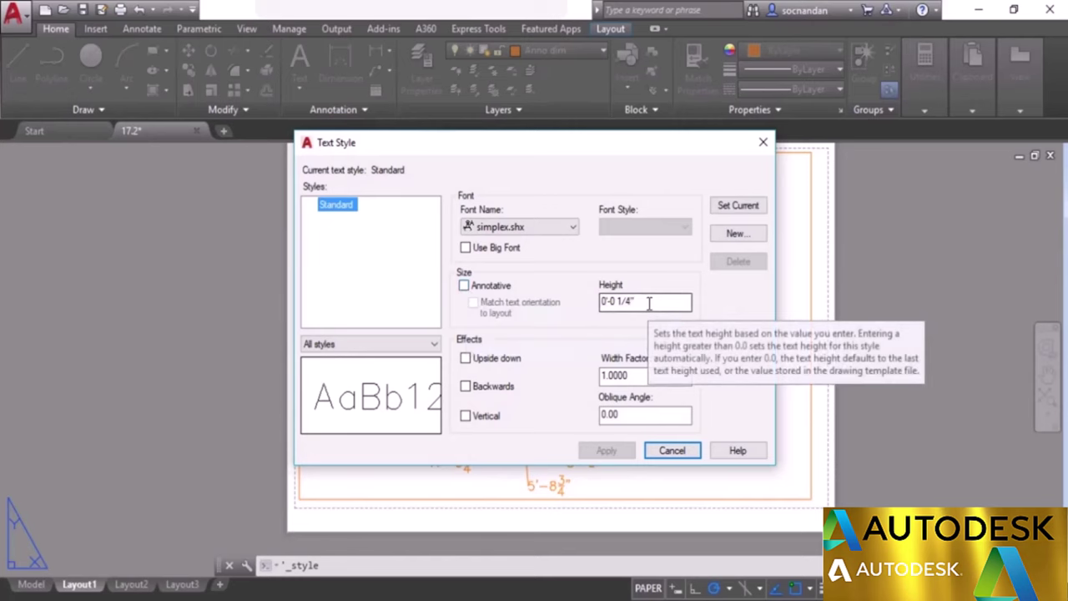
click(671, 453)
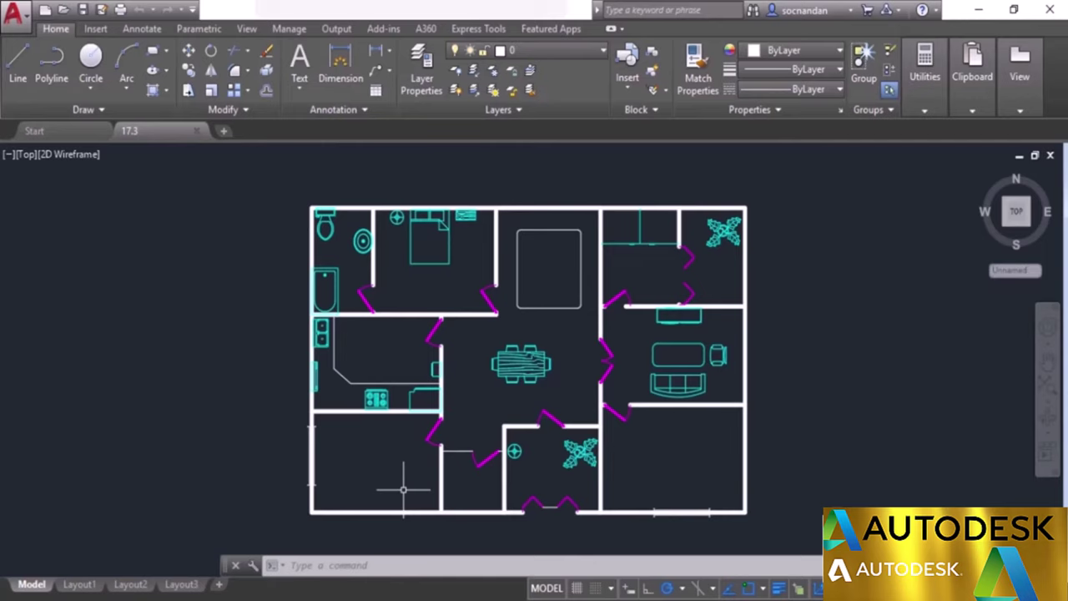
In drawing 17.3, open DesignCenter and browse from its home folder to the en-us DesignCenter sample drawings.
key(ctrl+2)
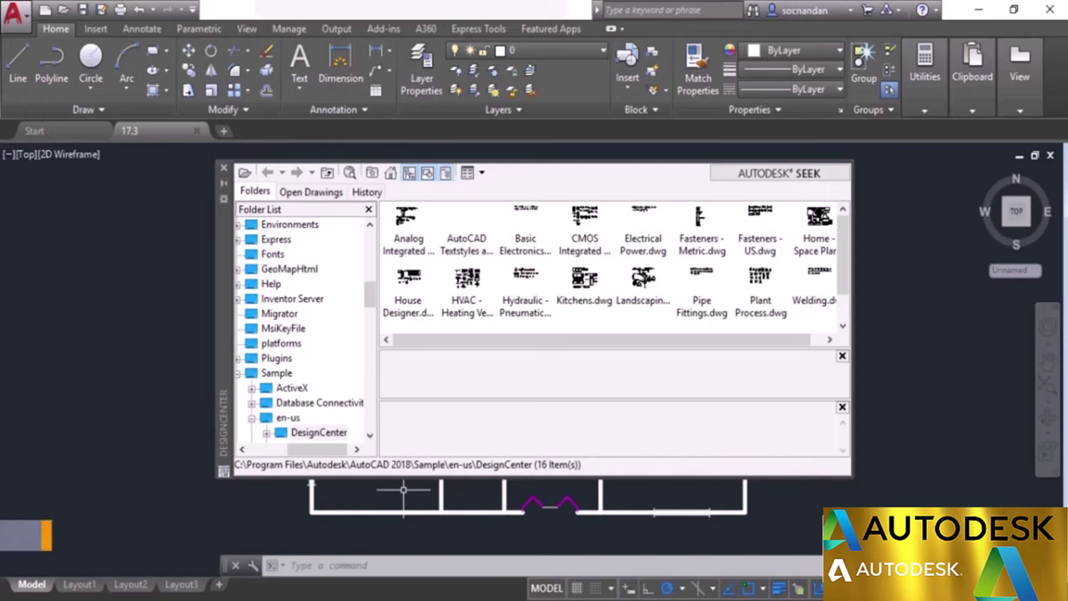
drag(334, 457, 294, 457)
drag(369, 292, 373, 236)
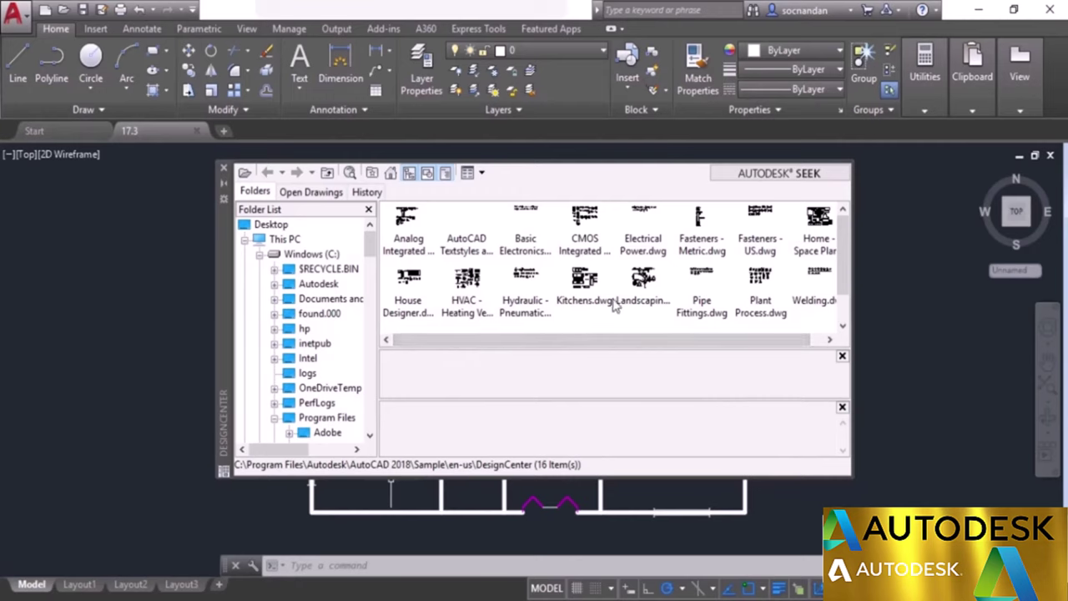
click(391, 175)
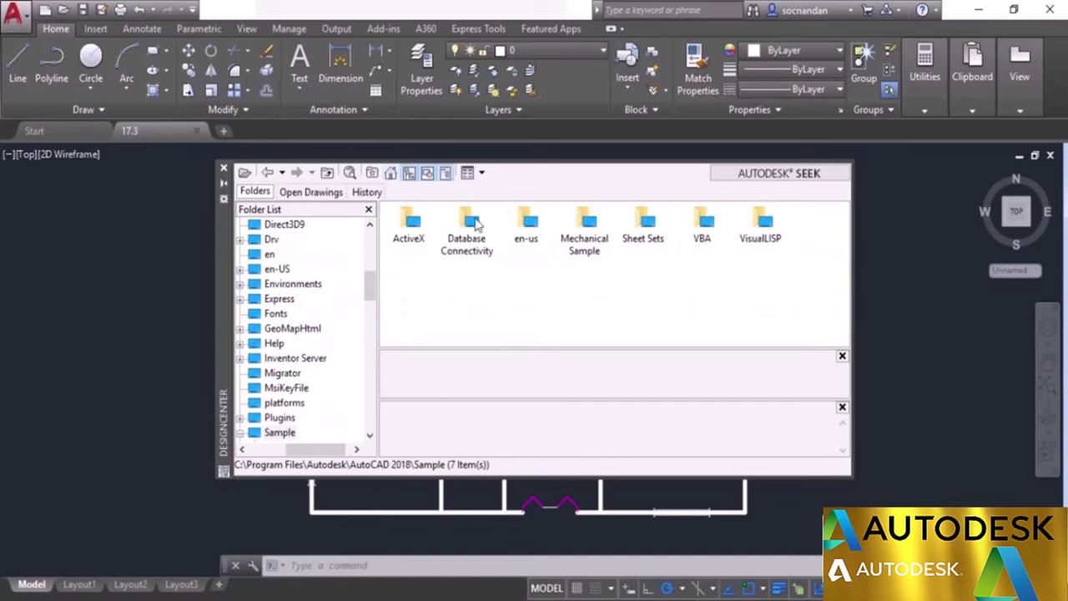
double_click(528, 230)
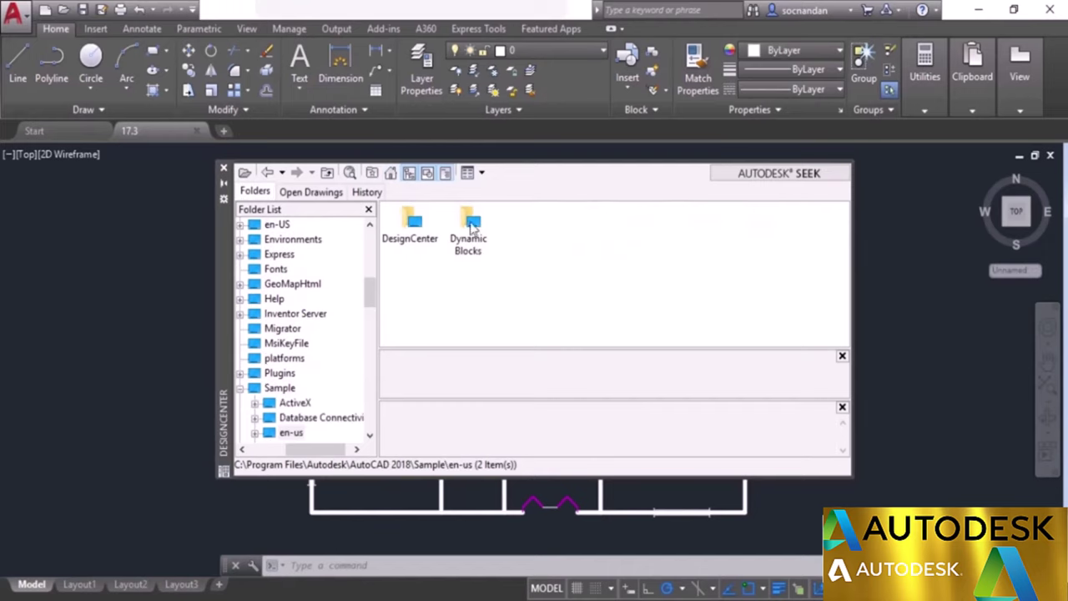
double_click(425, 234)
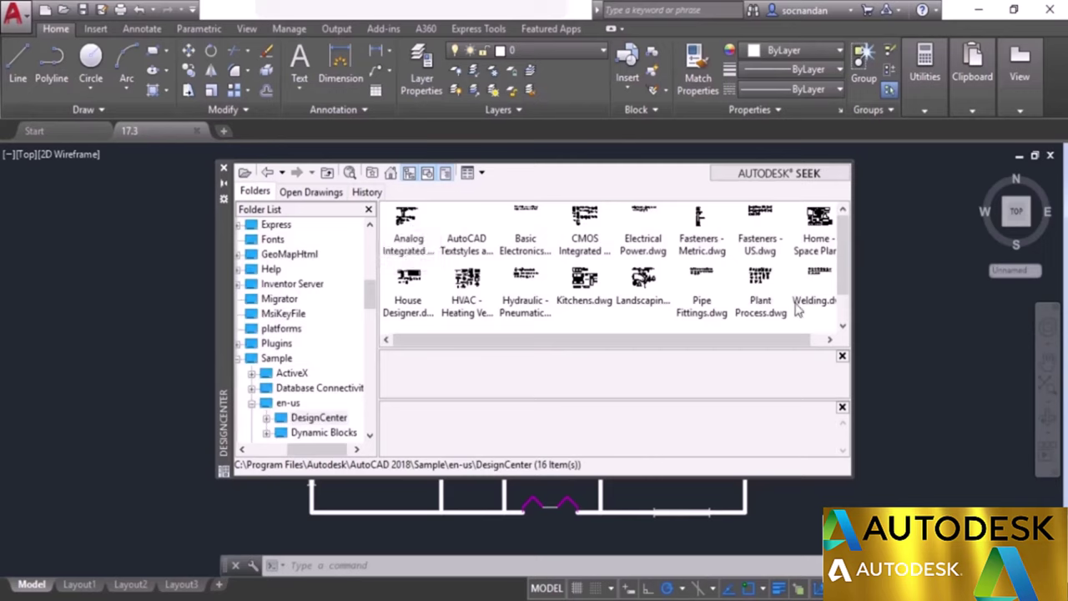
Examine the blocks available in House Designer.dwg.
scroll(843, 307, down, 1)
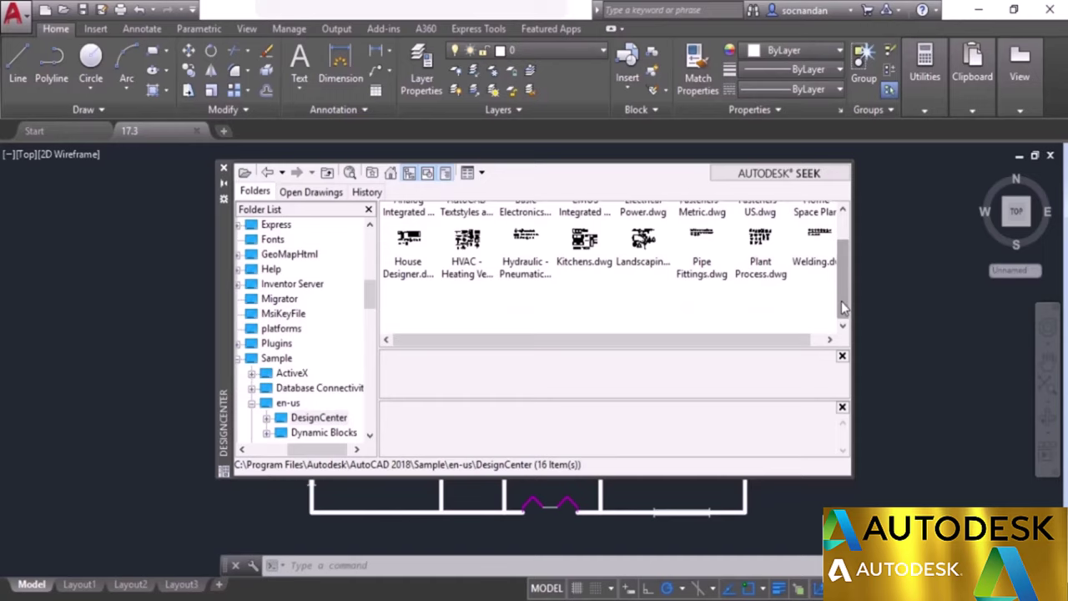
double_click(413, 246)
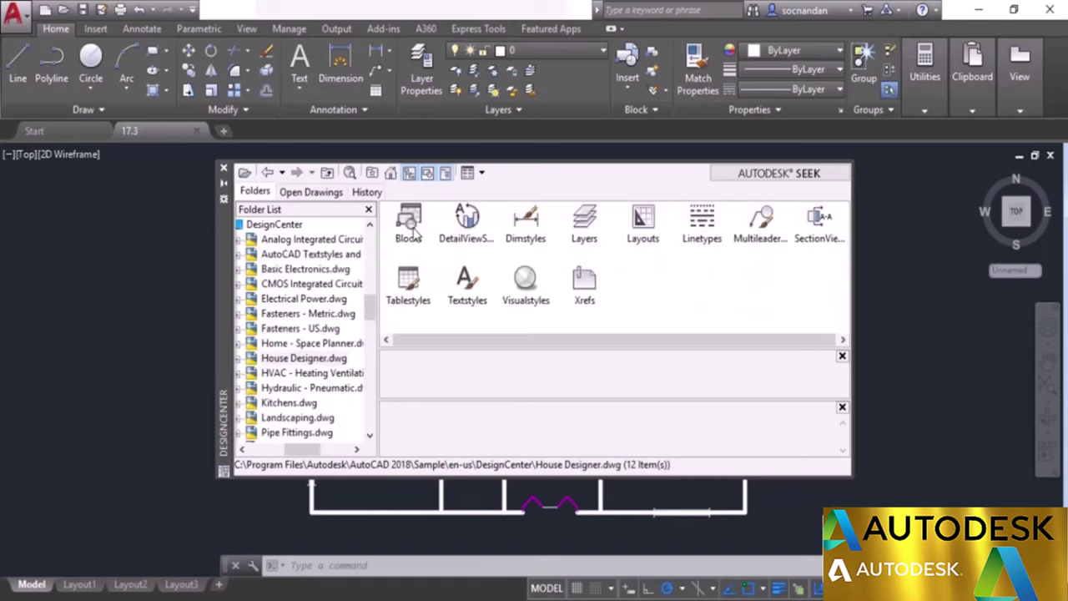
double_click(415, 230)
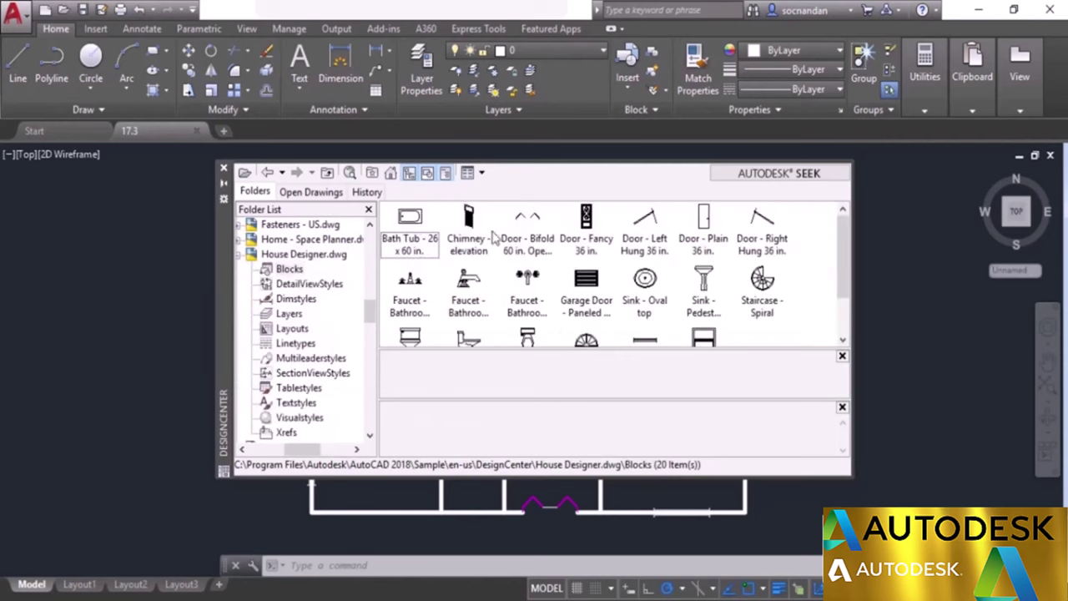
mouse_move(843, 250)
mouse_down()
mouse_move(845, 286)
mouse_move(843, 238)
mouse_up()
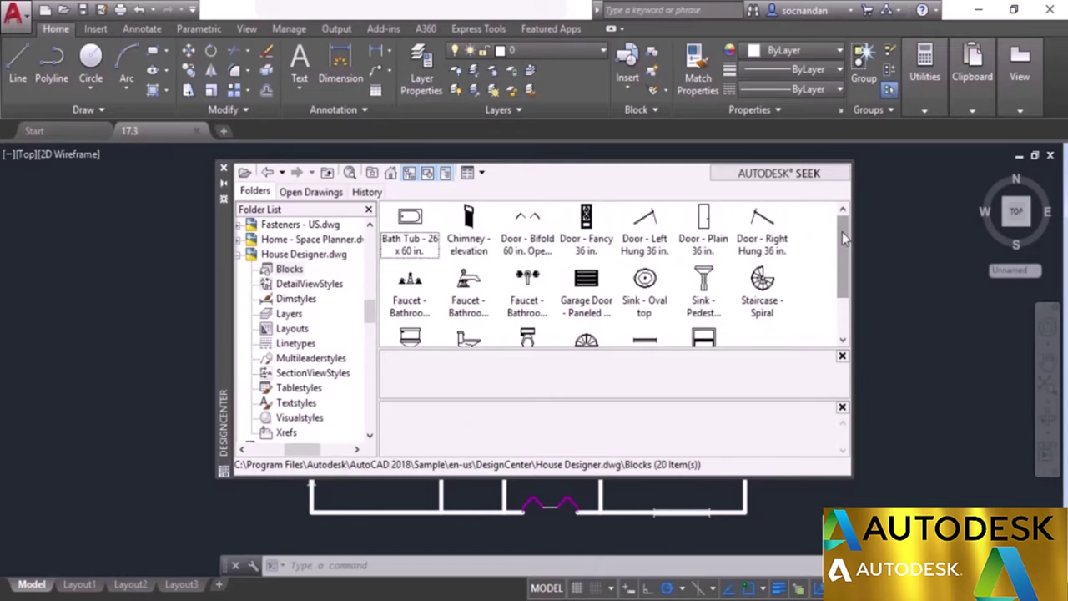
Return to the sample drawings and display the blocks of Home - Space Planner.dwg.
click(268, 173)
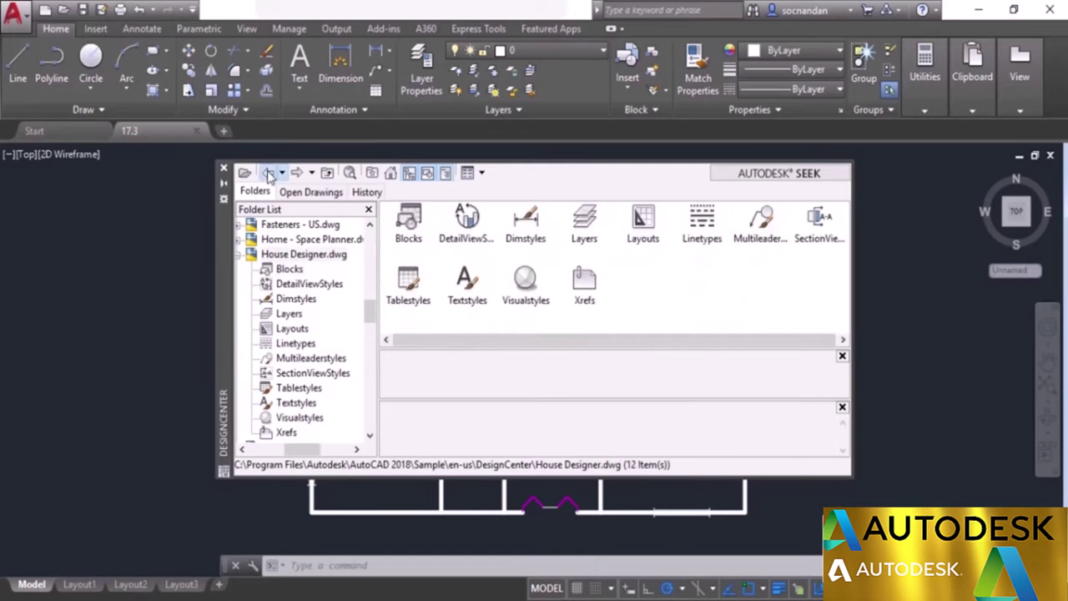
click(268, 173)
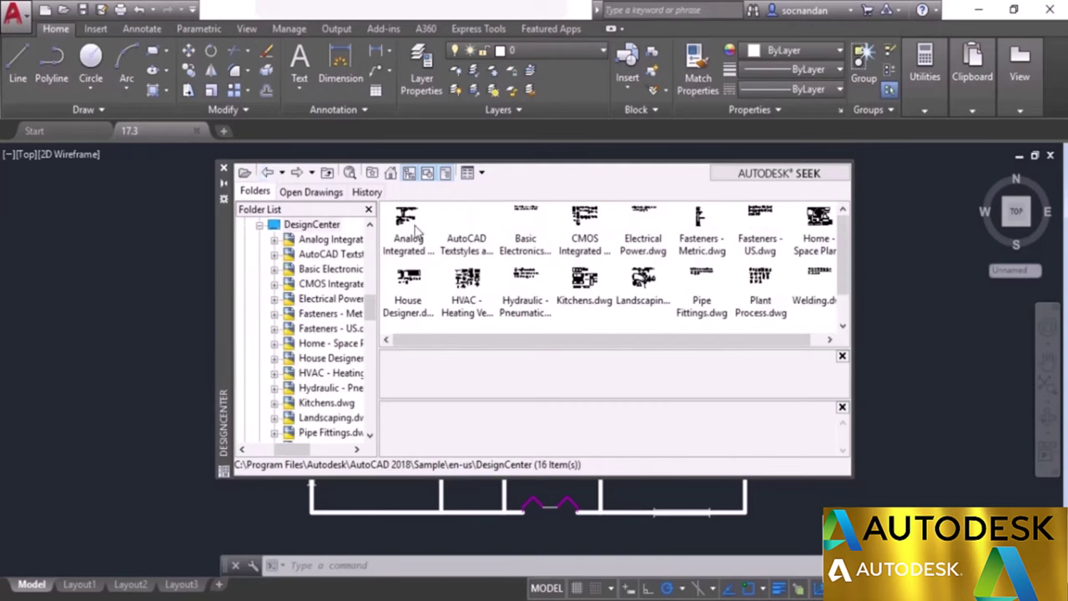
double_click(814, 239)
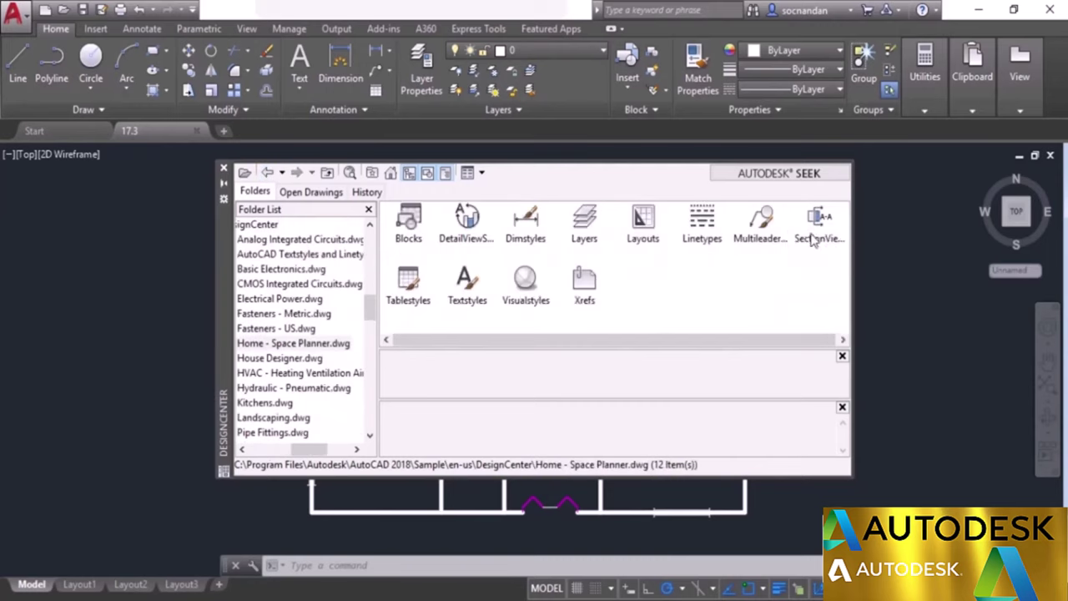
double_click(422, 220)
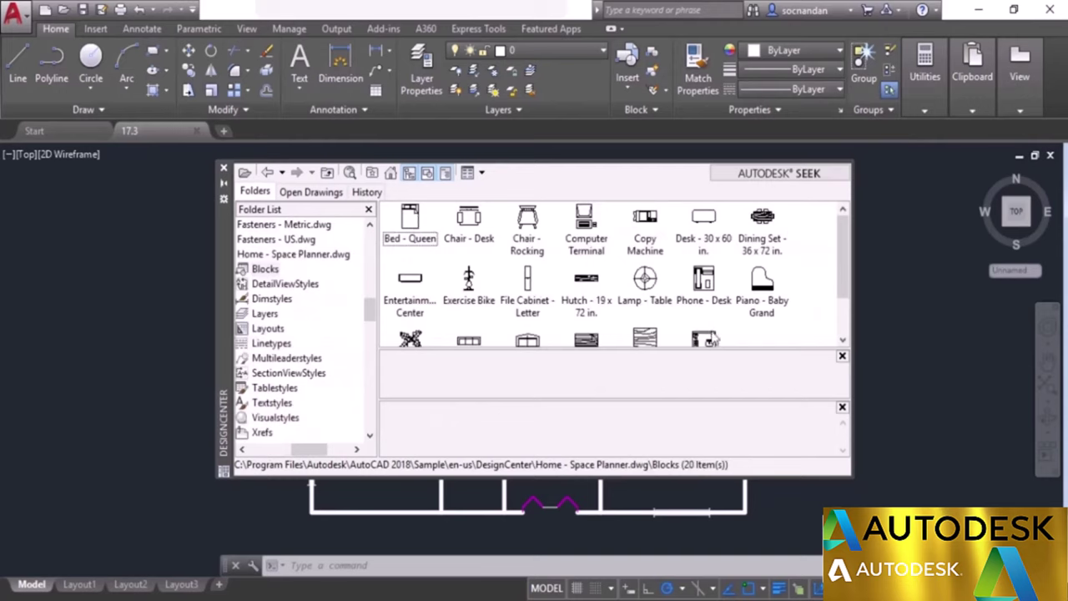
Insert the Bed - Queen block at scale 1 and rotation 0 in the empty space beside the floor plan.
click(412, 219)
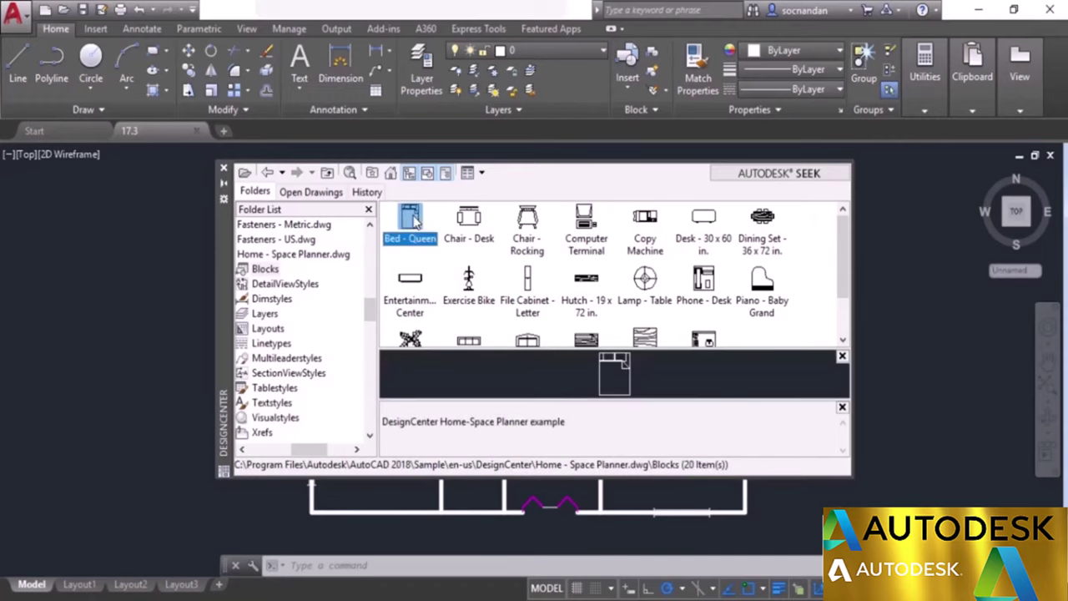
right_click(415, 219)
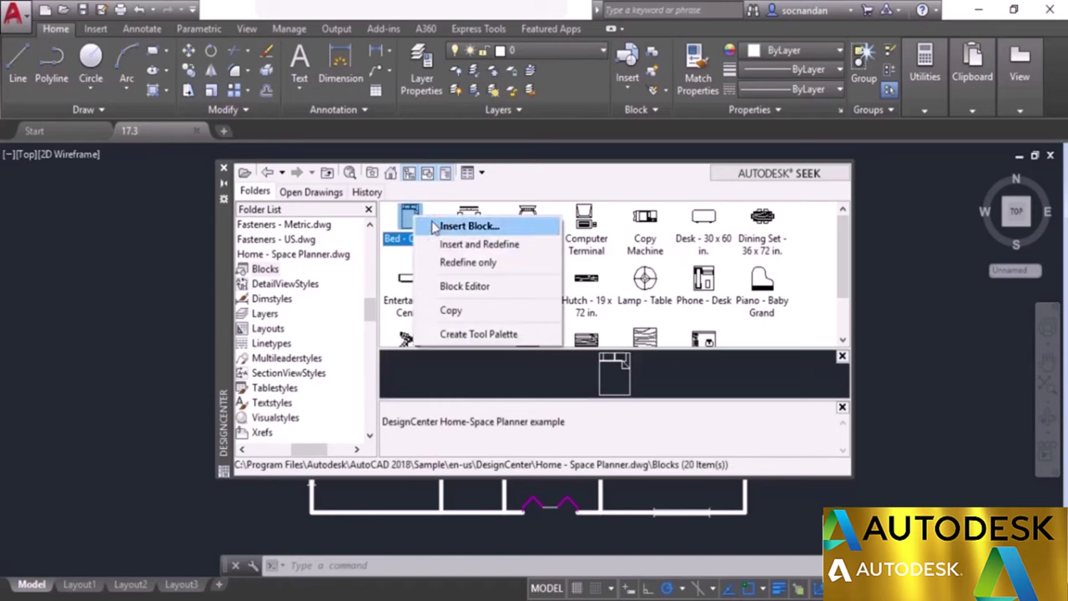
click(497, 227)
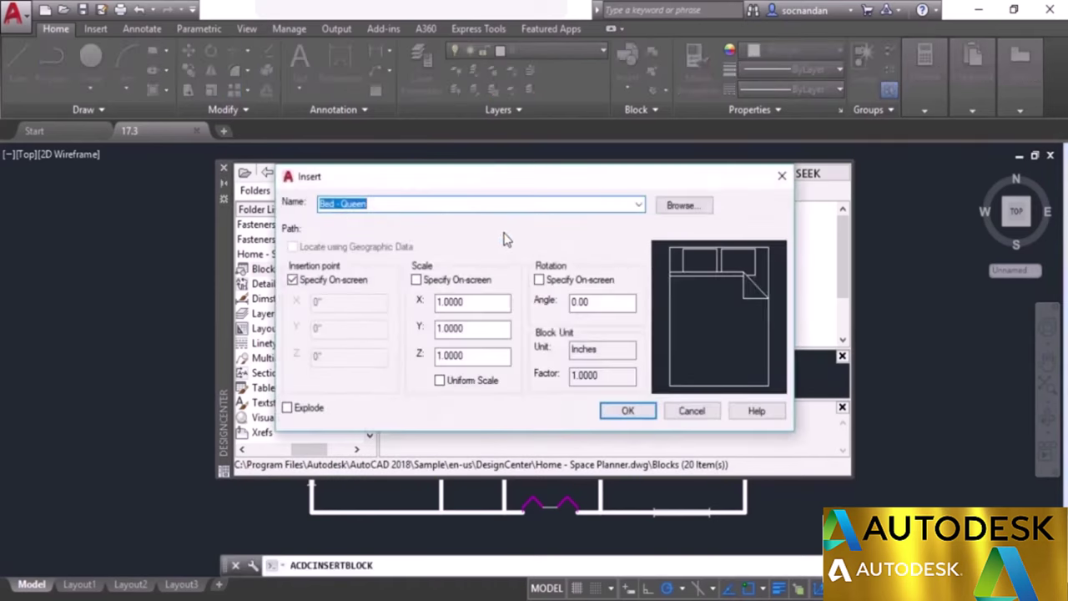
click(632, 412)
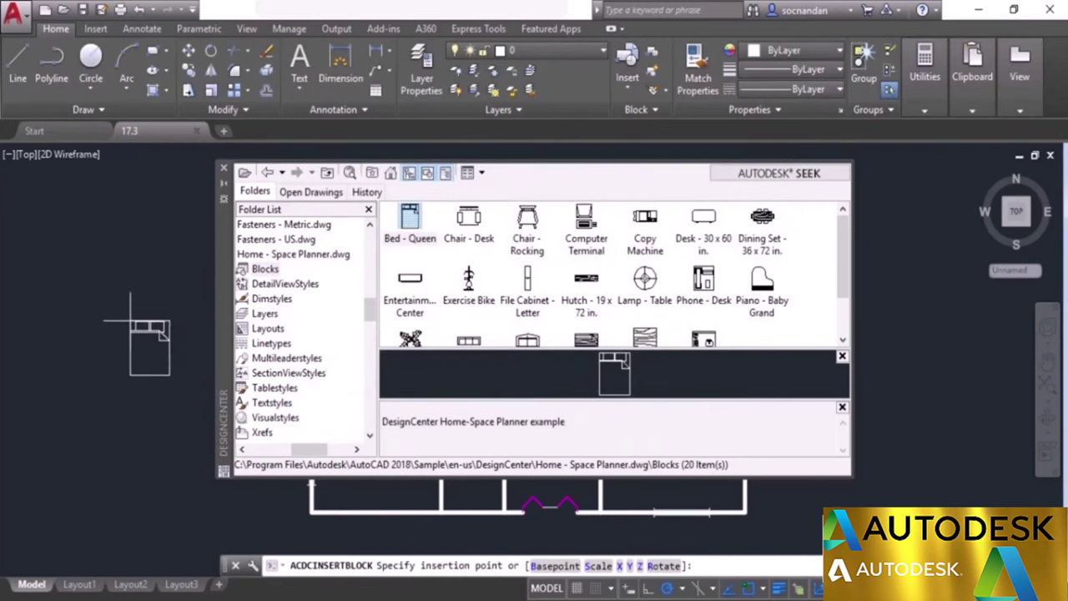
click(137, 333)
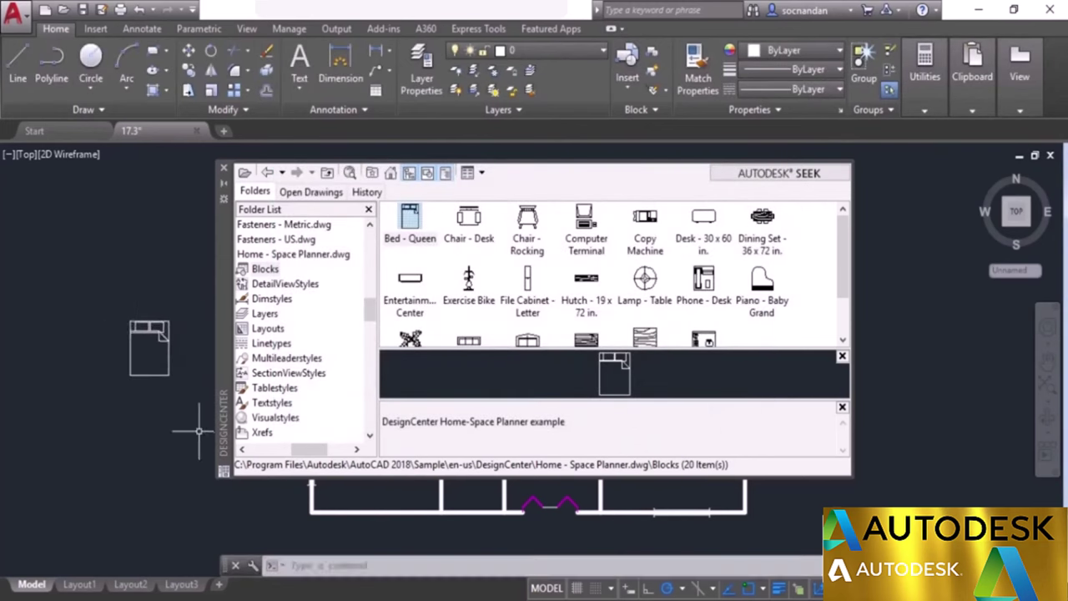
Place a second Bed - Queen block straight from DesignCenter above the first bed, then erase it.
mouse_move(413, 225)
mouse_down()
mouse_move(227, 279)
mouse_move(171, 288)
mouse_move(141, 275)
mouse_move(193, 332)
mouse_move(143, 274)
mouse_move(140, 243)
mouse_up()
right_click(140, 246)
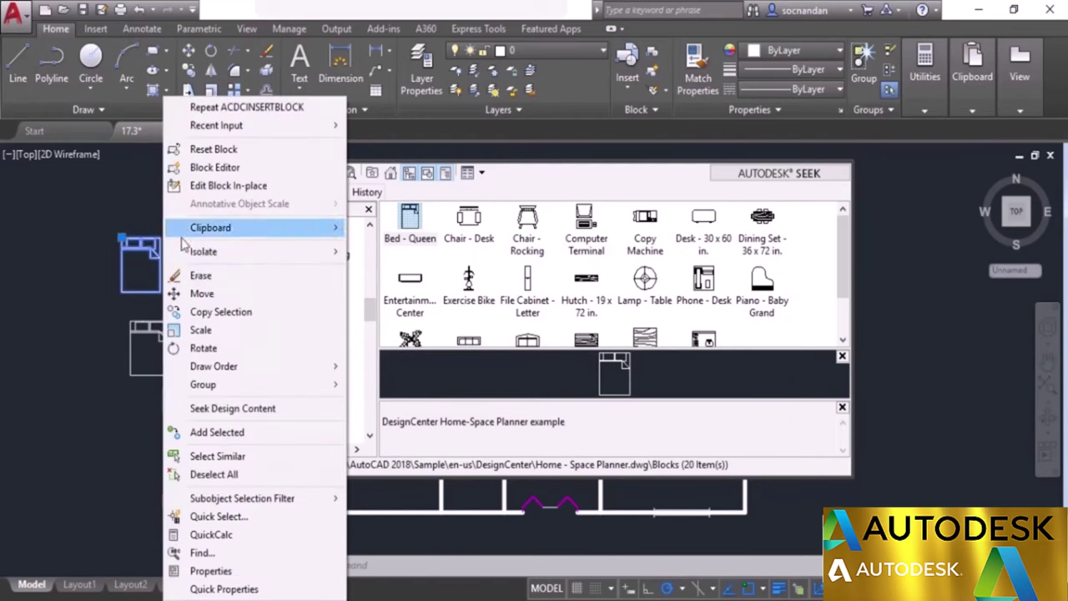
click(200, 278)
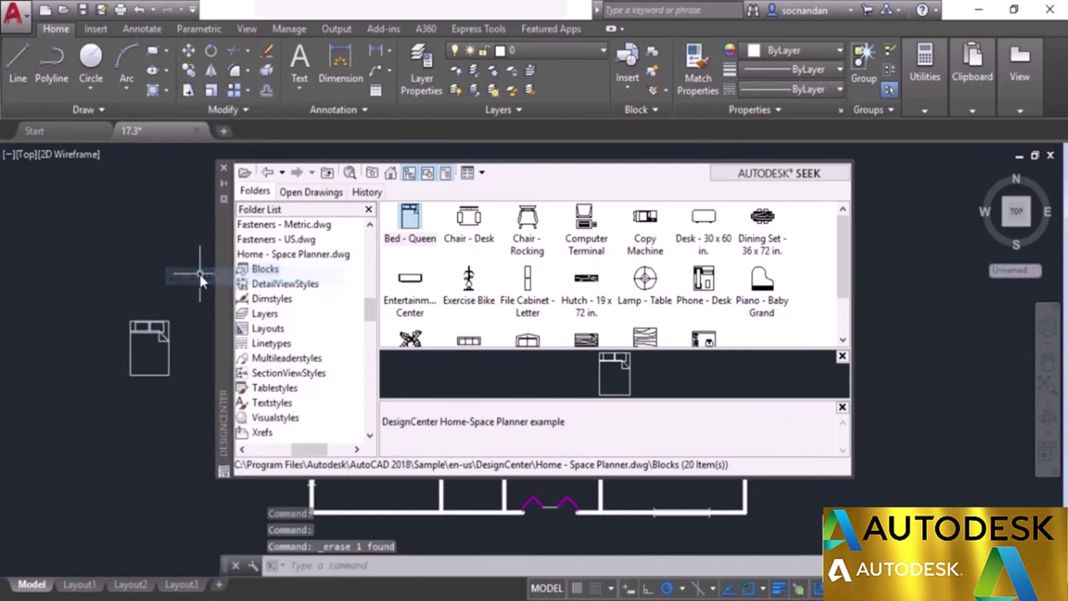
Collapse the DesignCenter palette and move the queen bed into the plan's lower-left room.
click(224, 183)
click(143, 325)
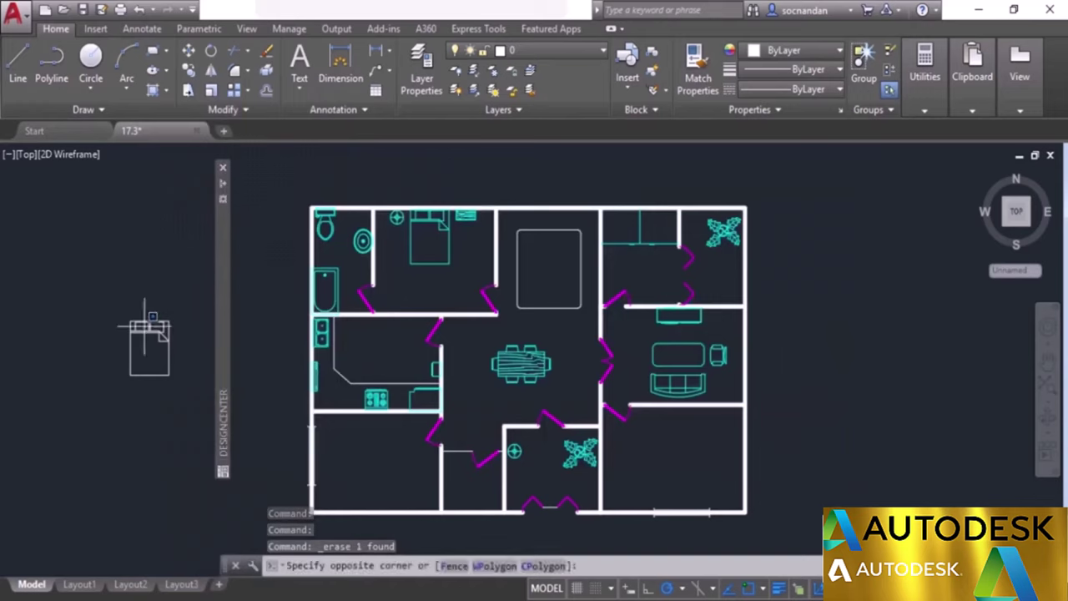
click(128, 298)
click(130, 321)
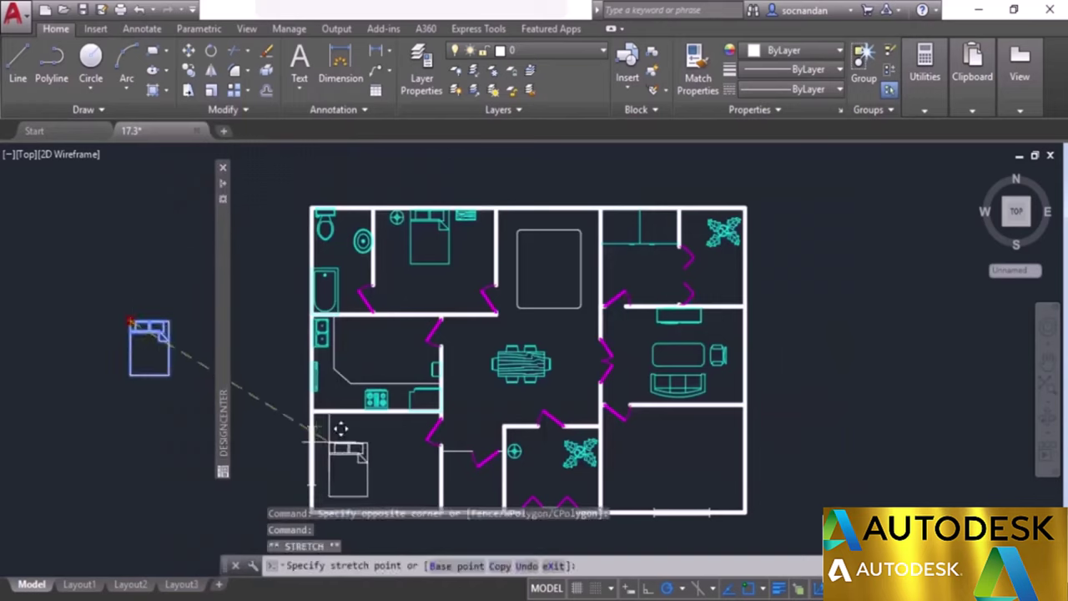
click(326, 442)
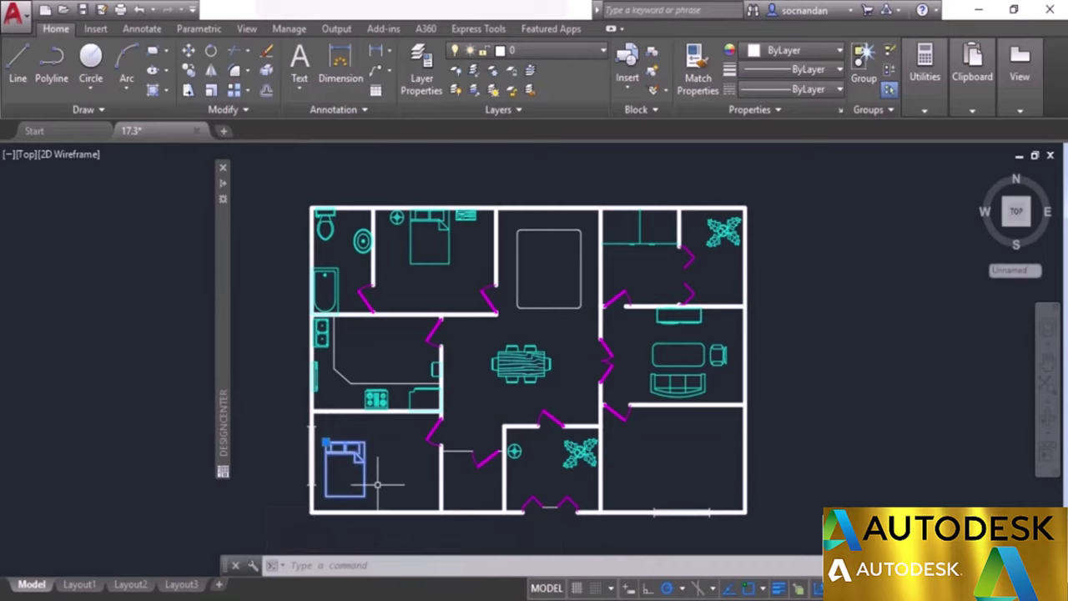
click(629, 92)
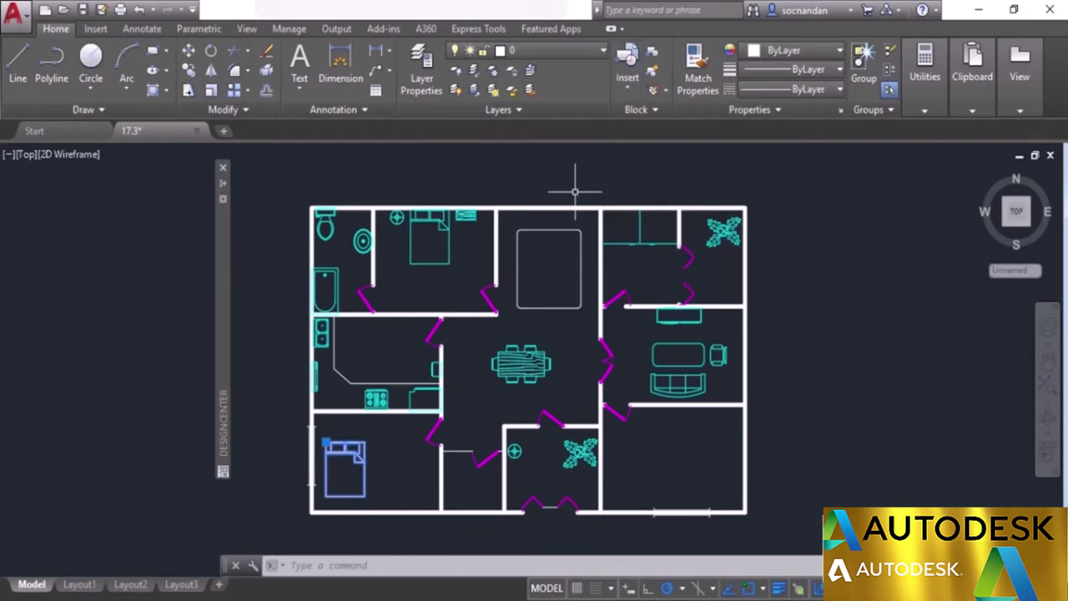
Load the 17.3 test drawing from the Desktop into DesignCenter and display its blocks.
mouse_move(224, 189)
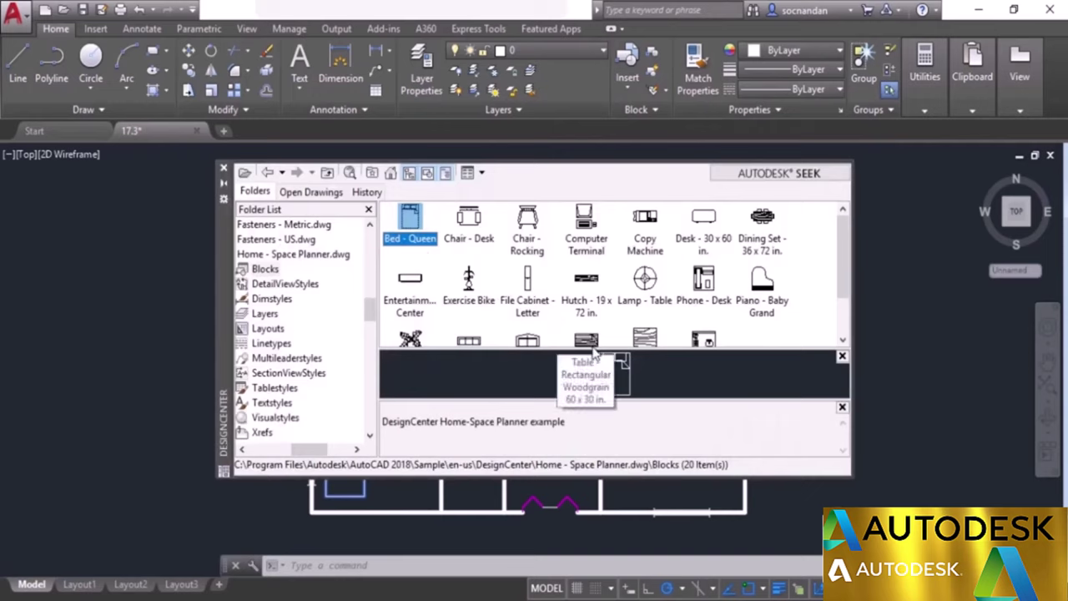
click(819, 326)
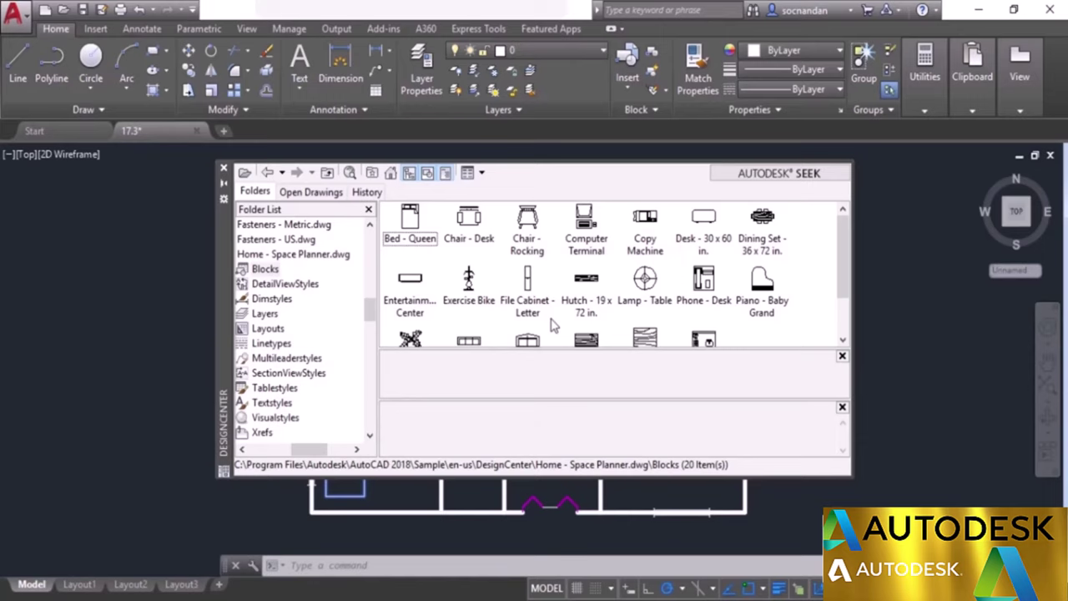
click(245, 173)
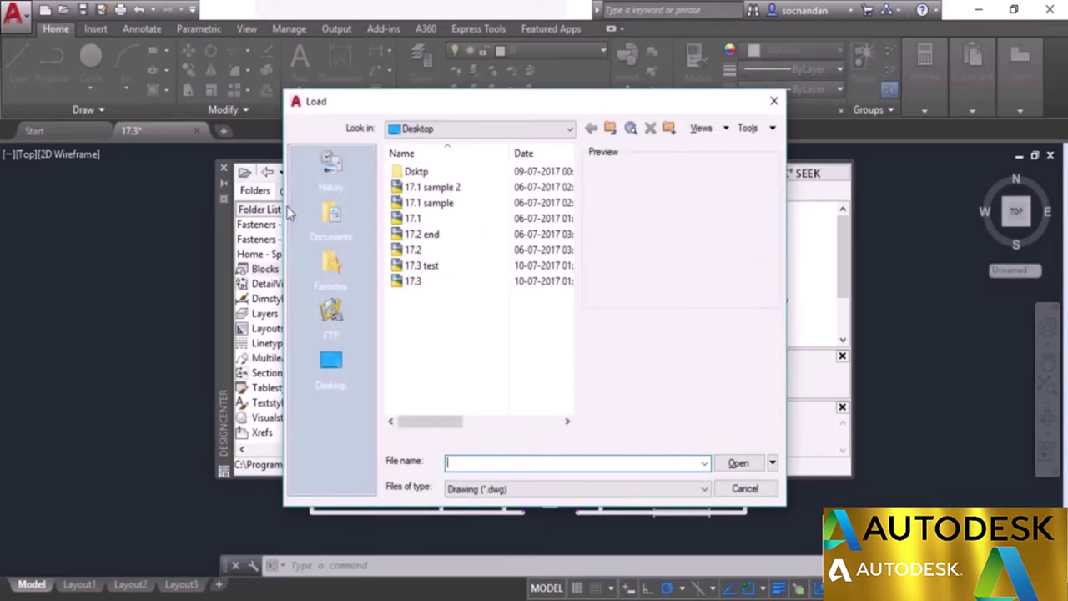
click(422, 269)
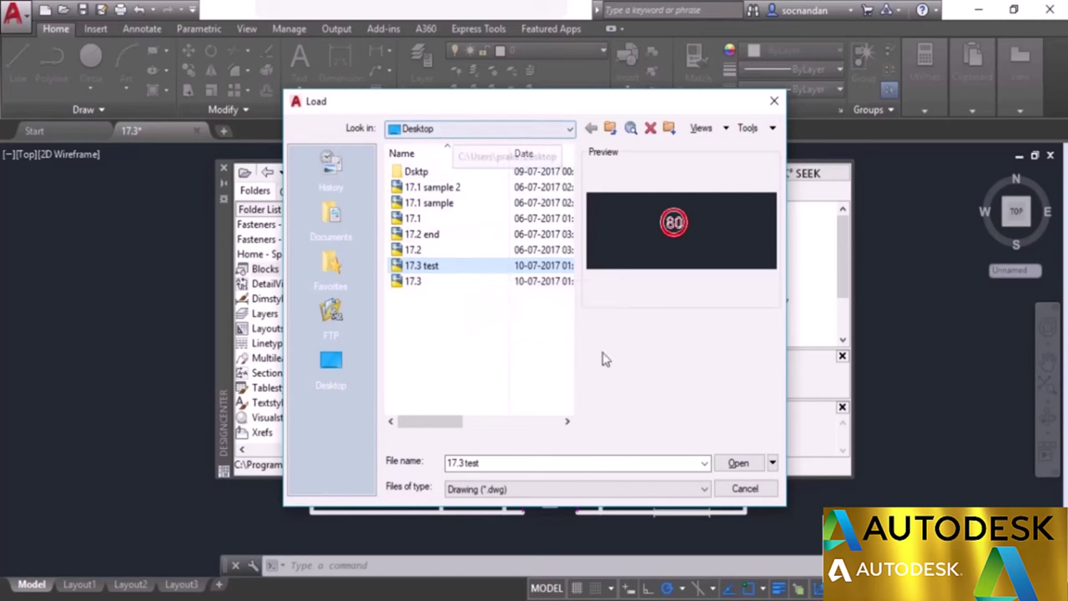
click(738, 463)
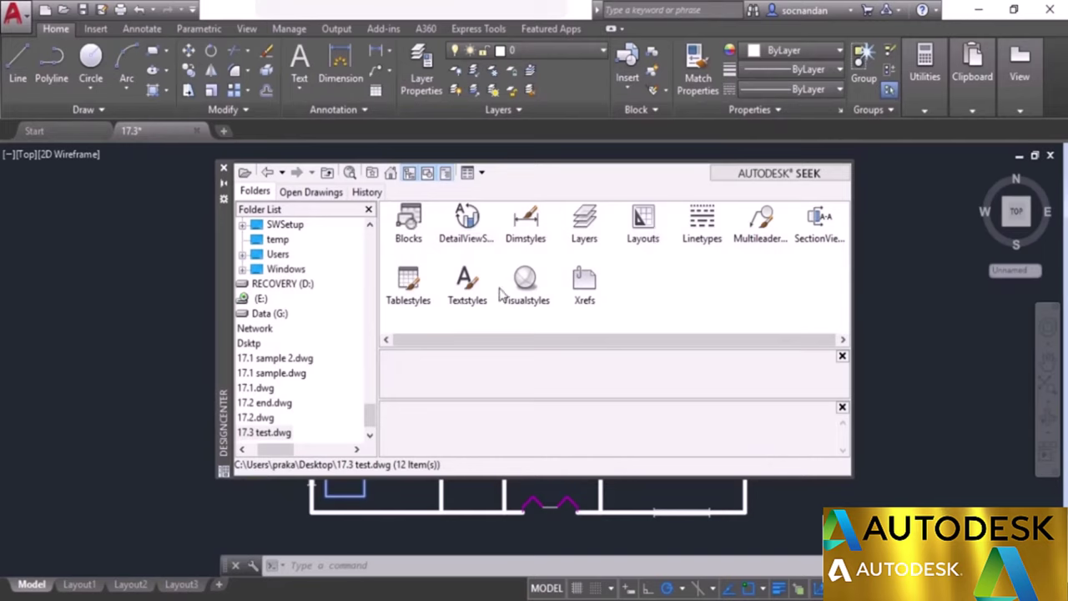
double_click(409, 217)
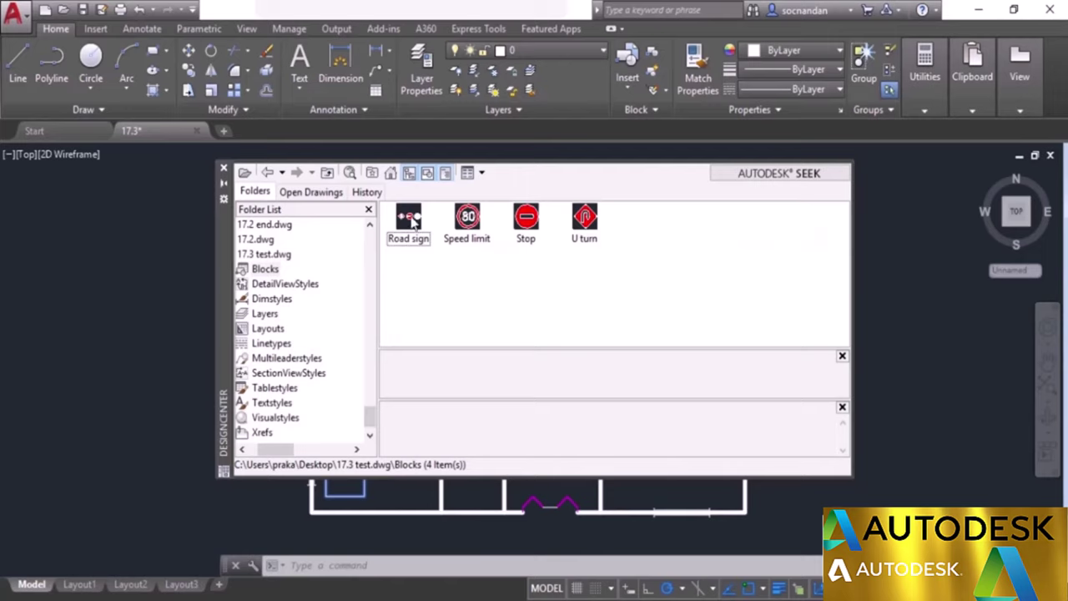
Insert the Road sign block in the empty space beside the plan and scale it by a factor of 10.
mouse_move(411, 218)
mouse_down()
mouse_move(372, 250)
mouse_move(211, 305)
mouse_move(139, 301)
mouse_up()
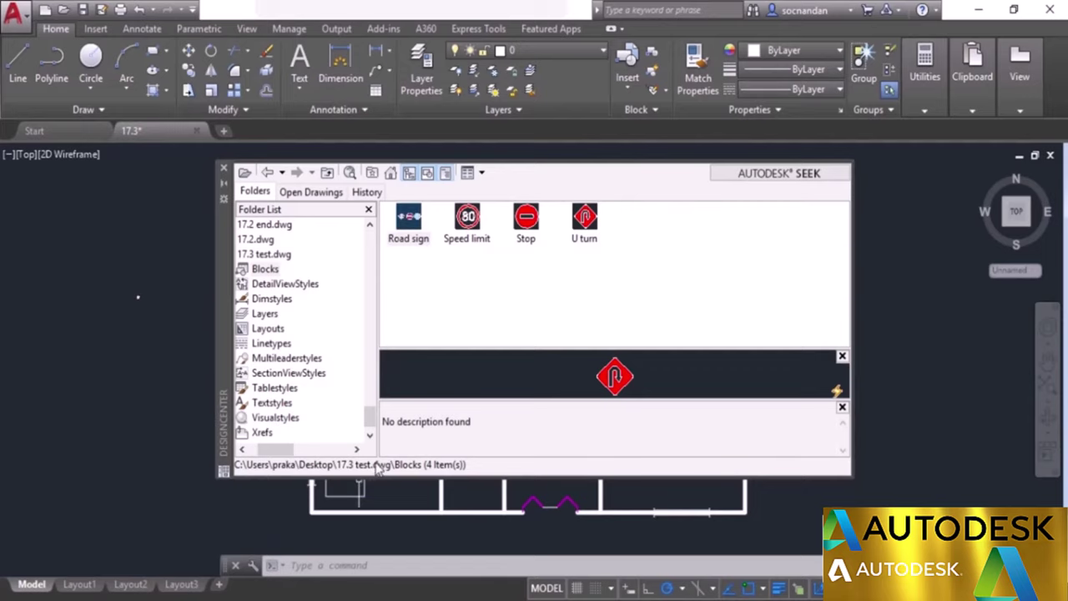
click(224, 184)
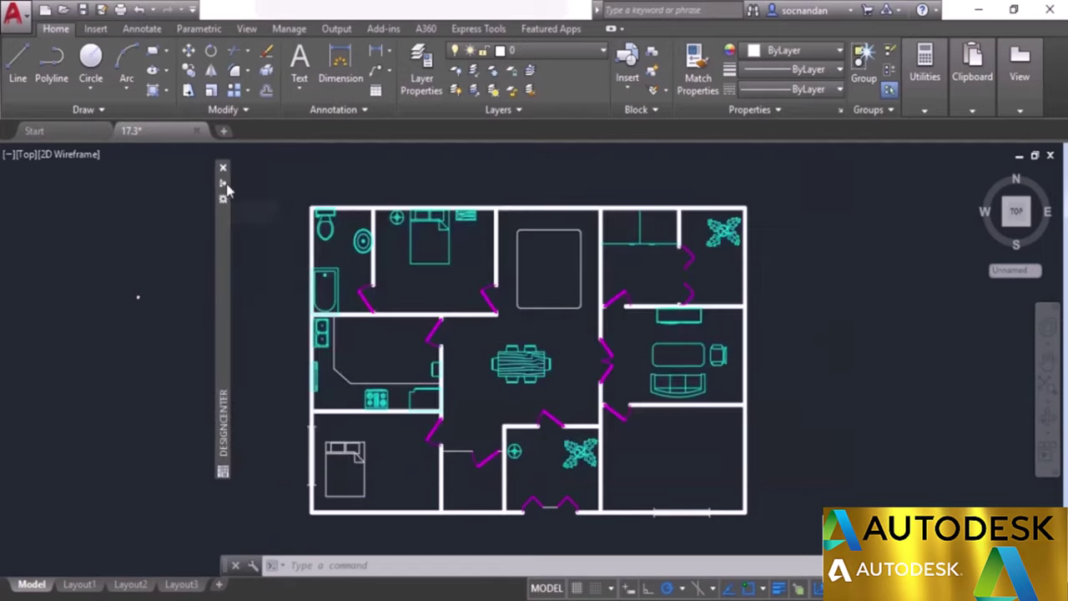
click(156, 324)
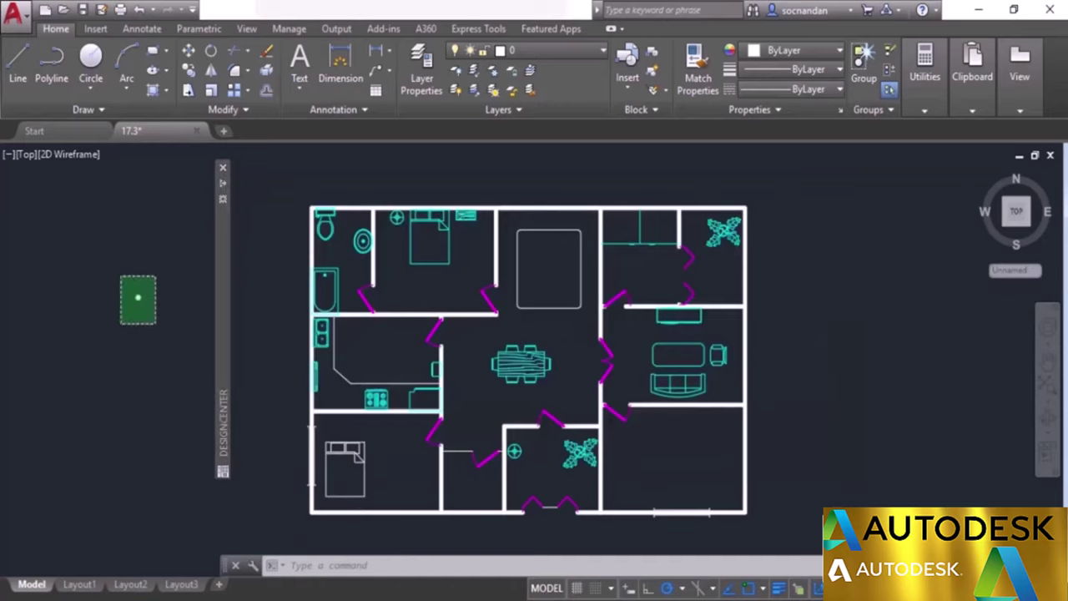
click(120, 276)
click(211, 89)
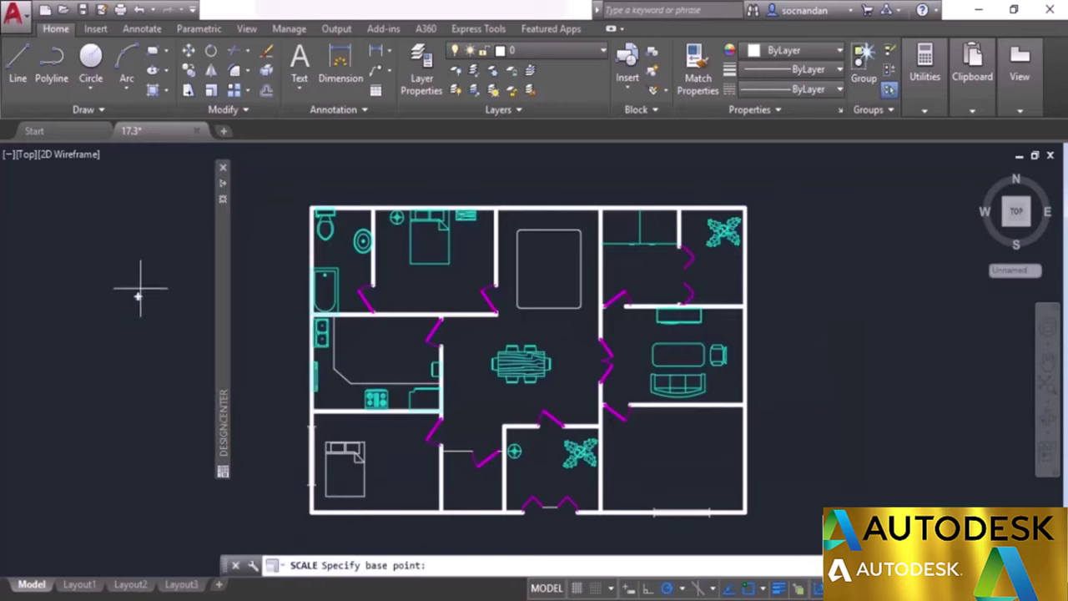
click(139, 297)
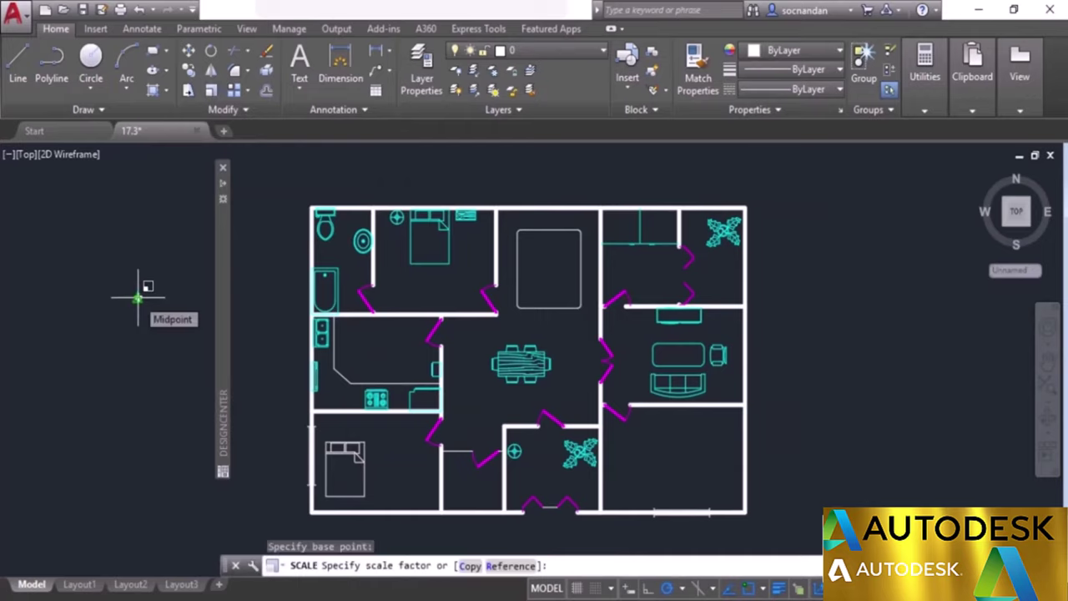
text(10)
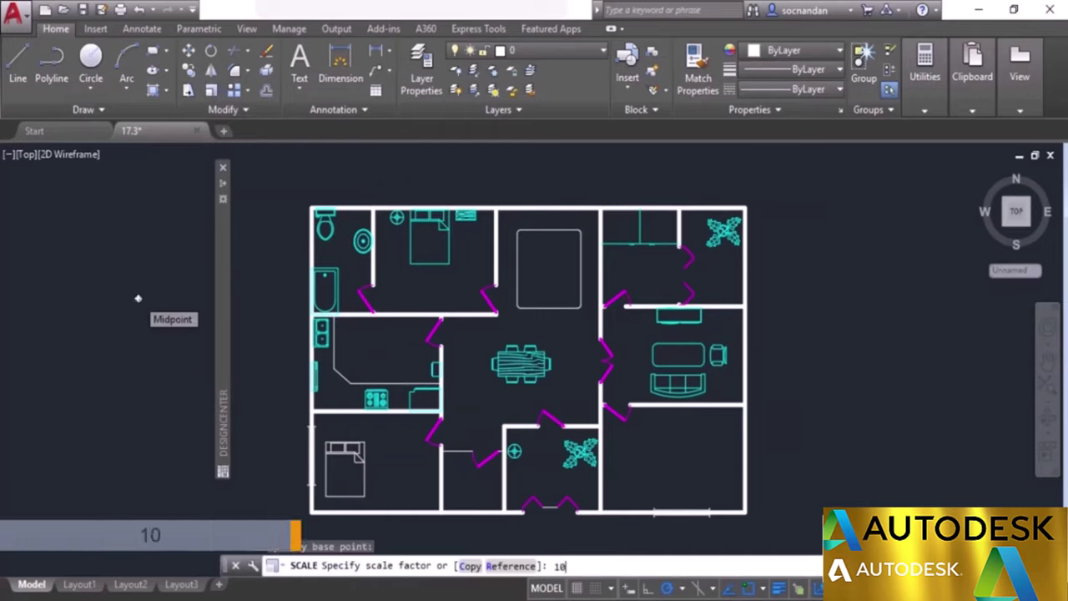
key(Return)
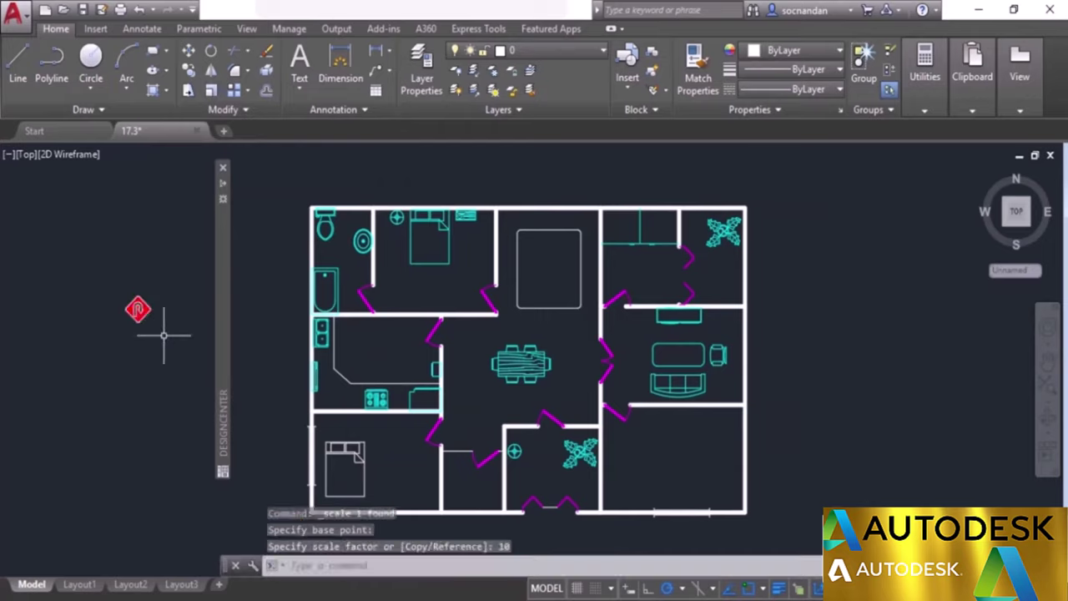
Enlarge the road sign block by a further scale factor of 3.
click(158, 329)
click(95, 266)
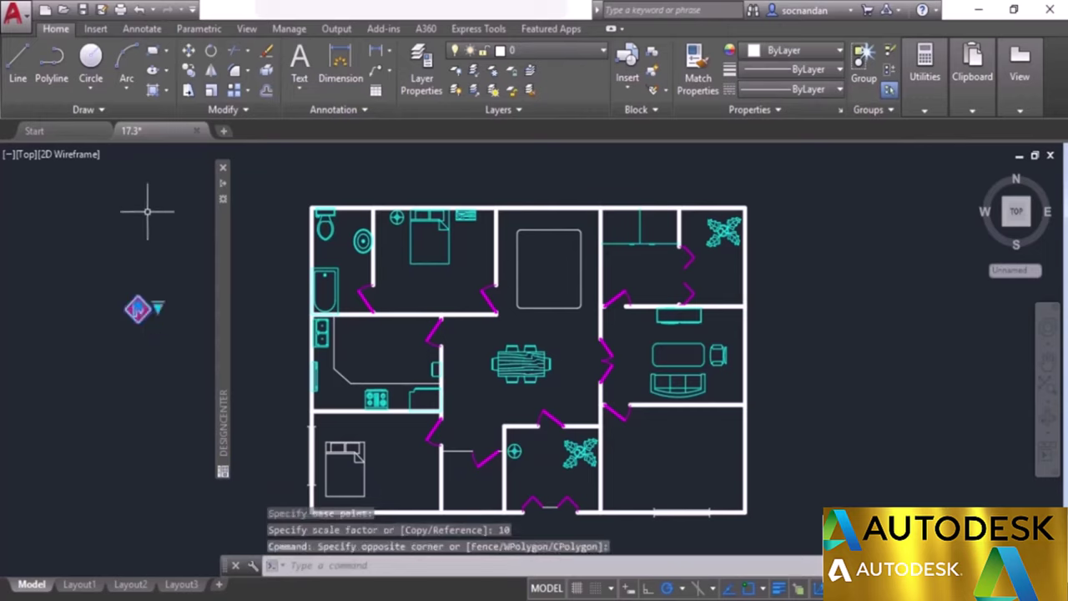
click(138, 309)
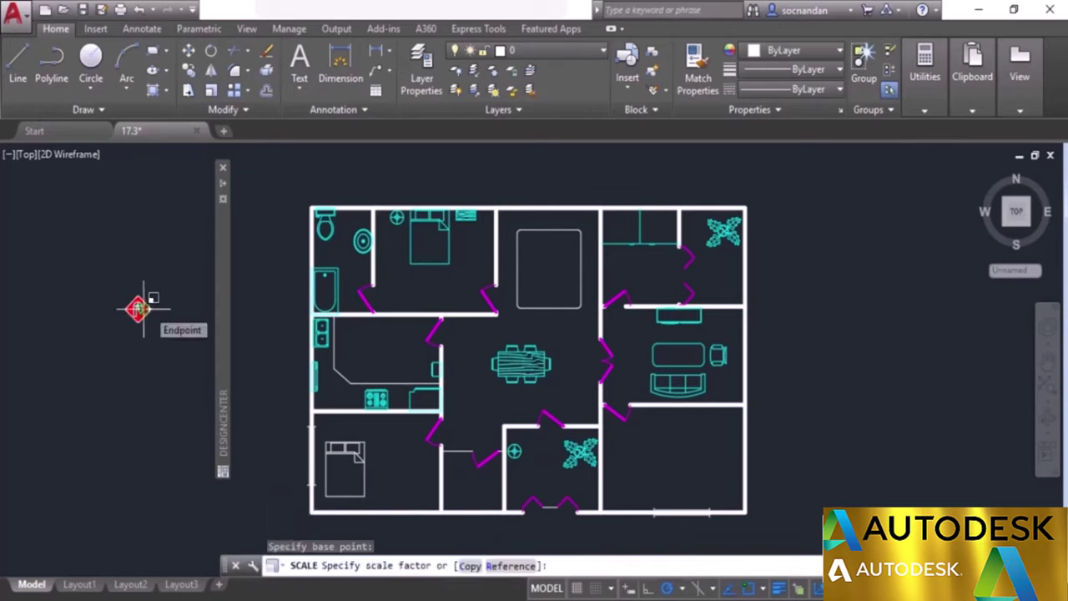
text(3)
key(Return)
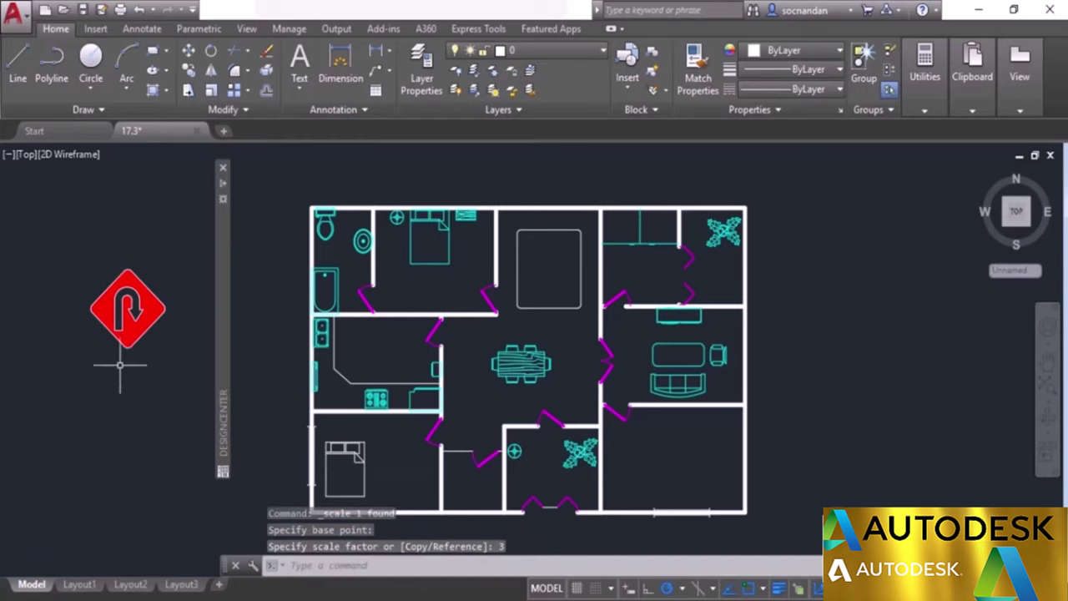
Switch the dynamic road sign block's visibility state to the stop sign and deselect the block.
click(149, 338)
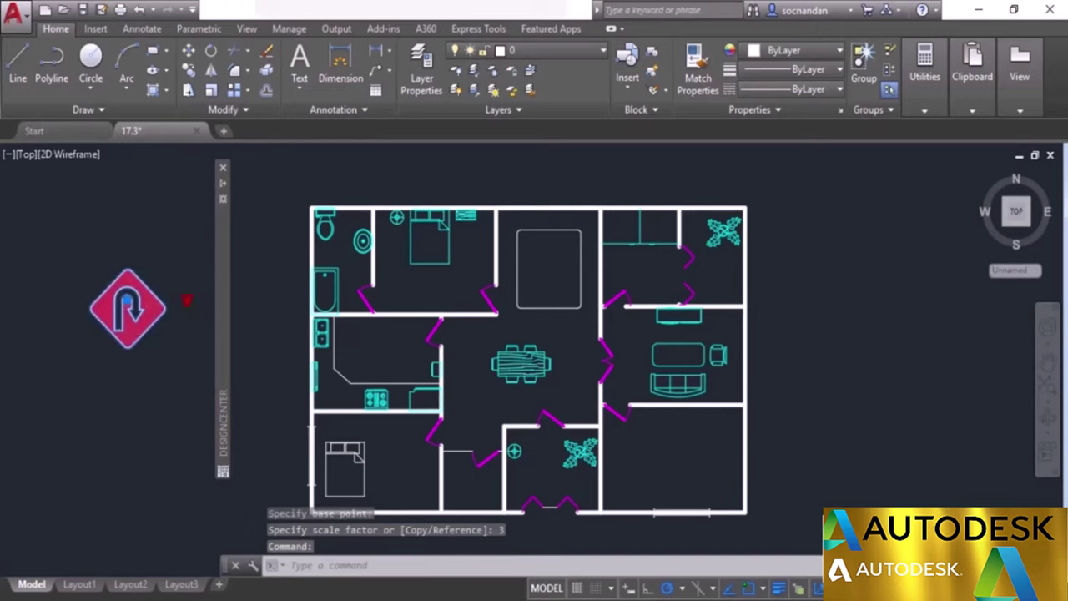
click(187, 301)
click(211, 329)
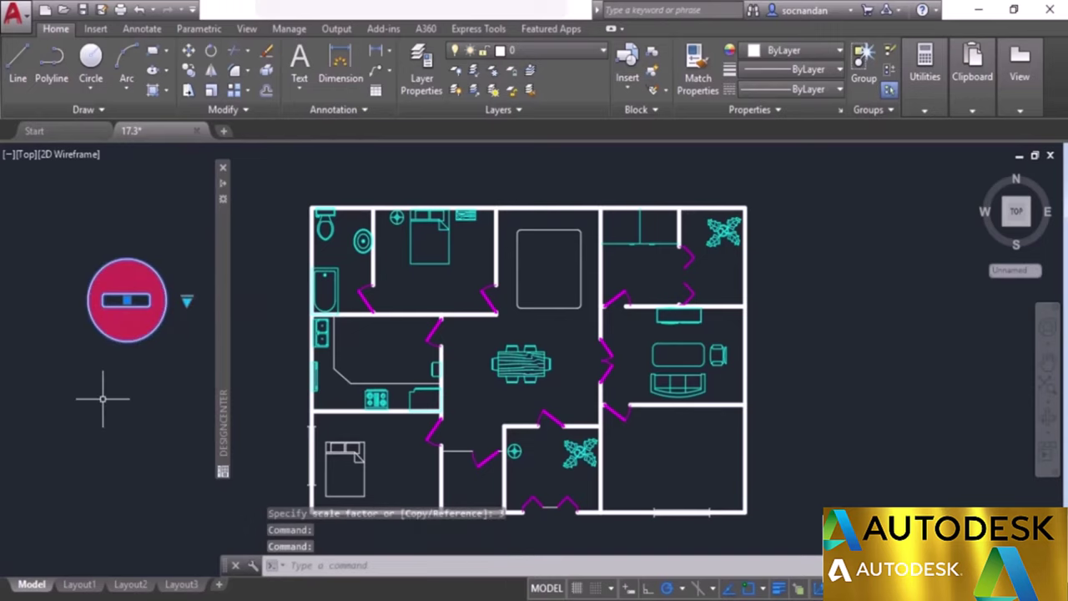
key(Escape)
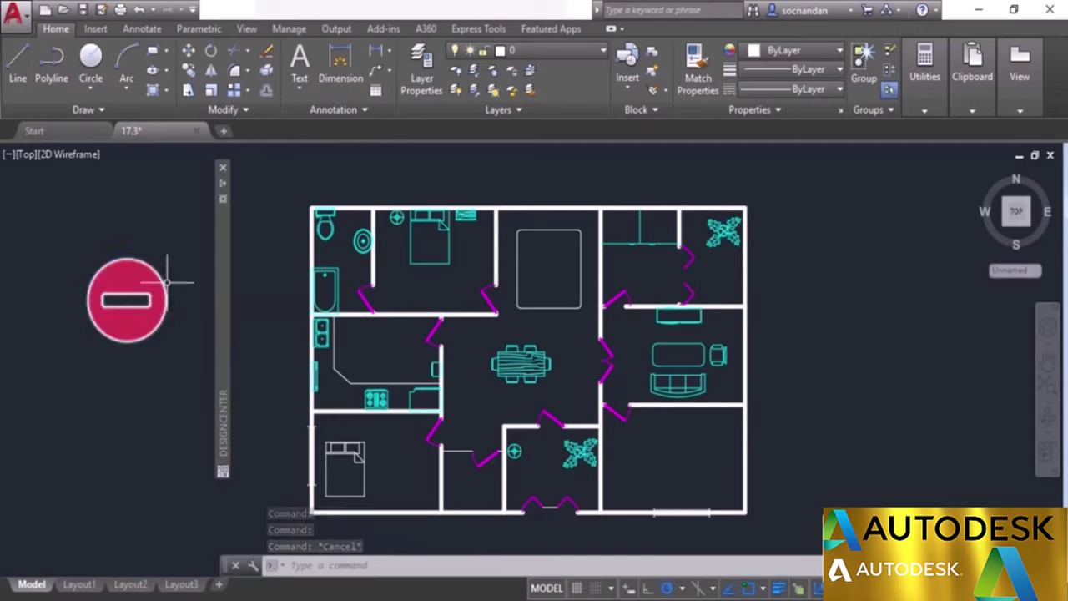
Browse the DesignCenter folder tree back to 17.3 test.dwg and display its content categories.
mouse_move(224, 205)
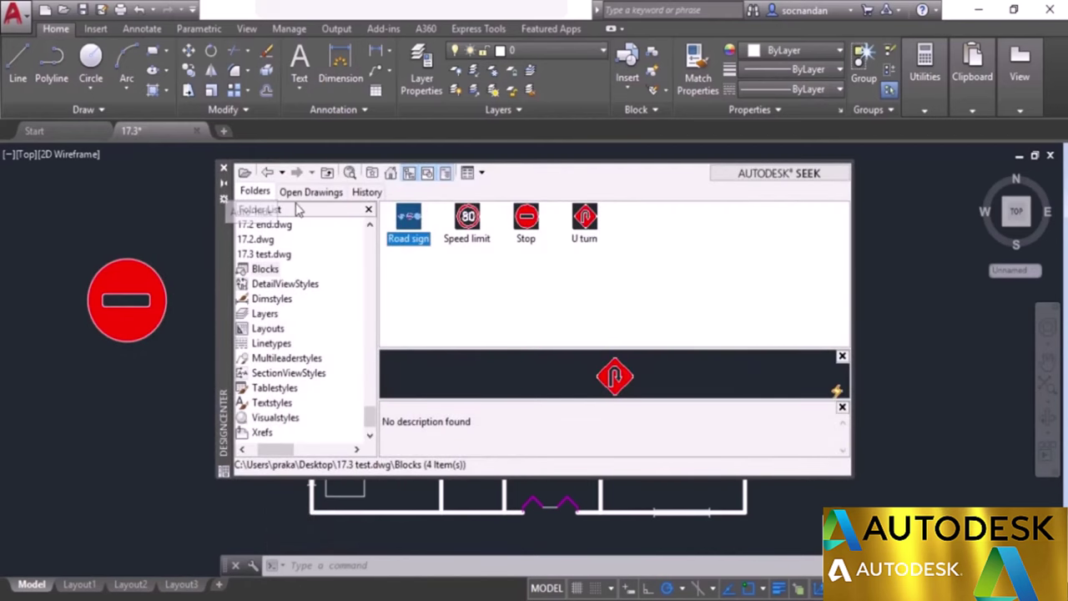
click(268, 173)
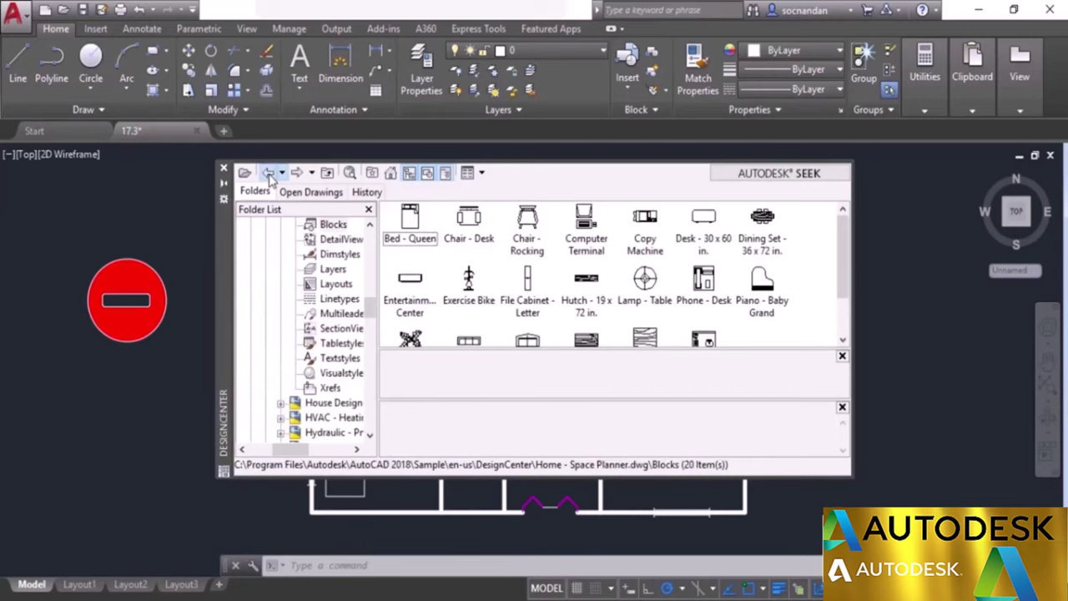
drag(374, 313, 371, 421)
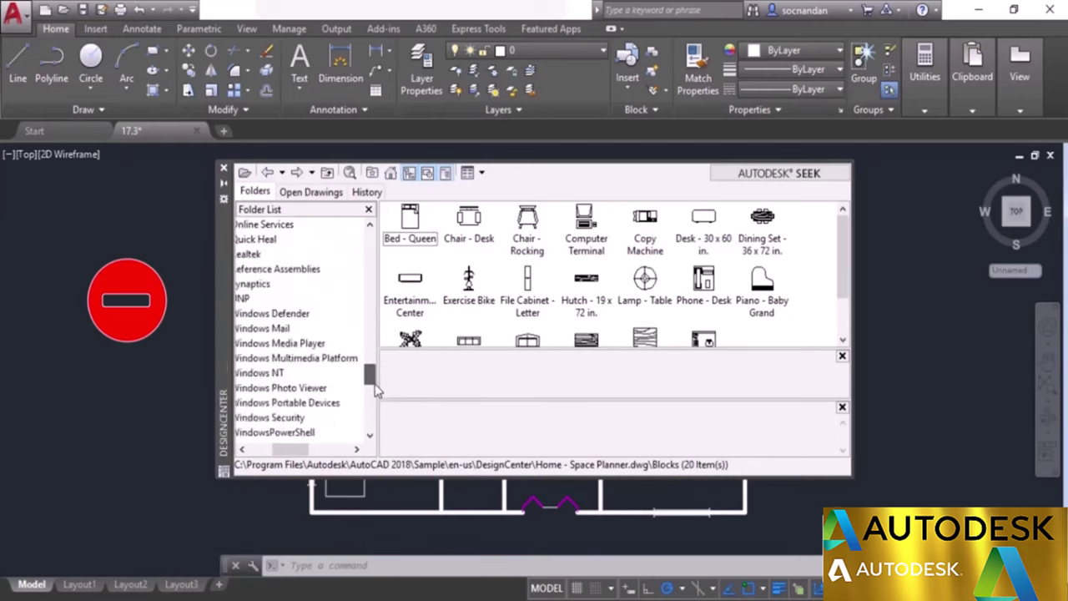
mouse_move(250, 449)
mouse_down()
mouse_move(313, 464)
mouse_move(267, 450)
mouse_up()
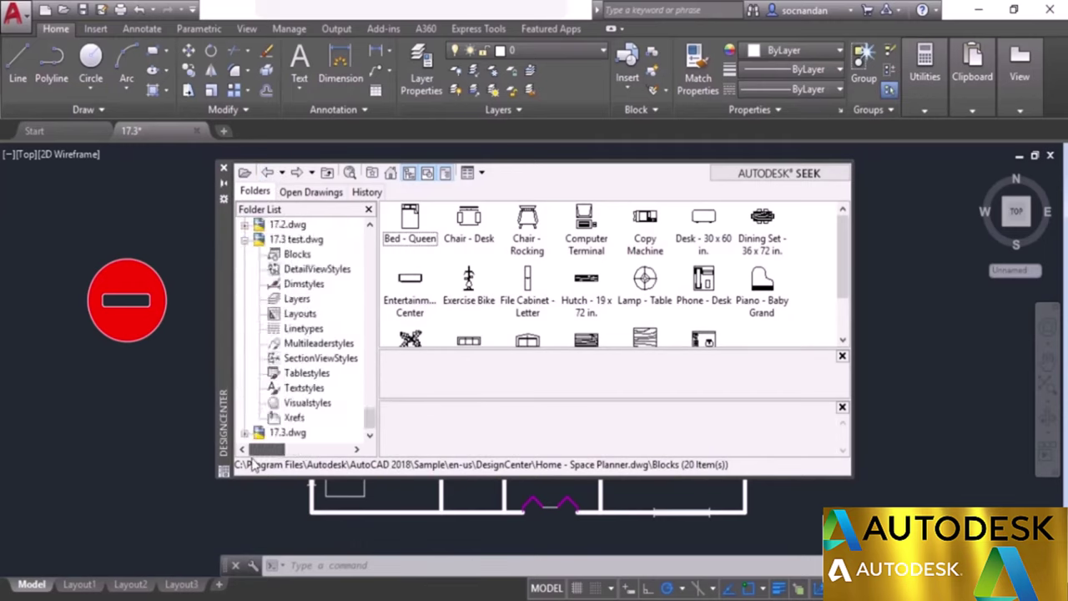
click(287, 432)
click(298, 255)
click(295, 241)
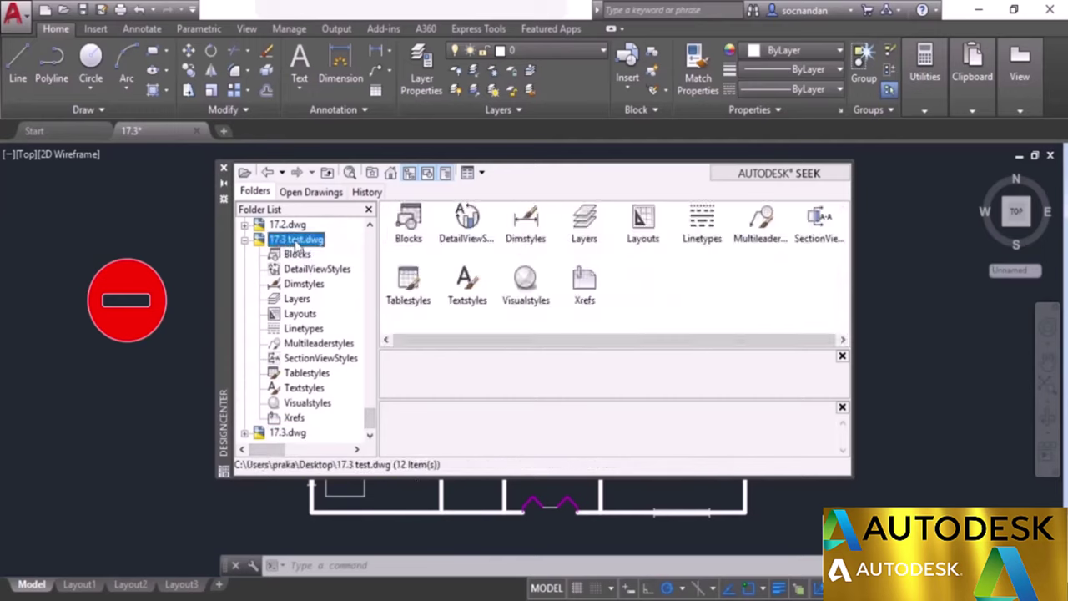
Add Test layer from the Layers content of 17.3 test.dwg to the 17.3 drawing through DesignCenter.
click(298, 255)
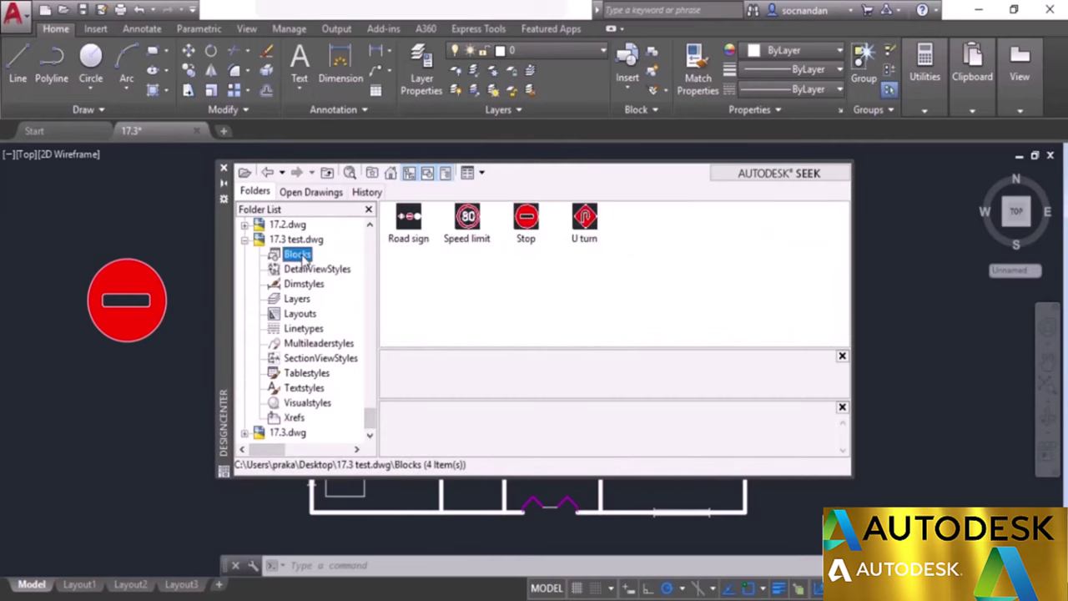
click(295, 300)
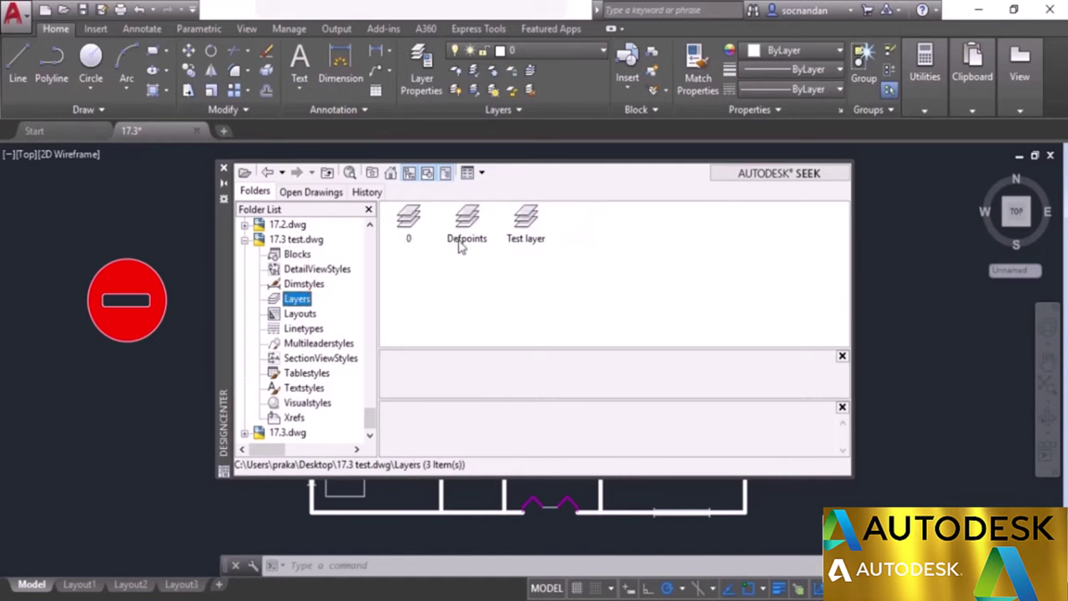
click(526, 232)
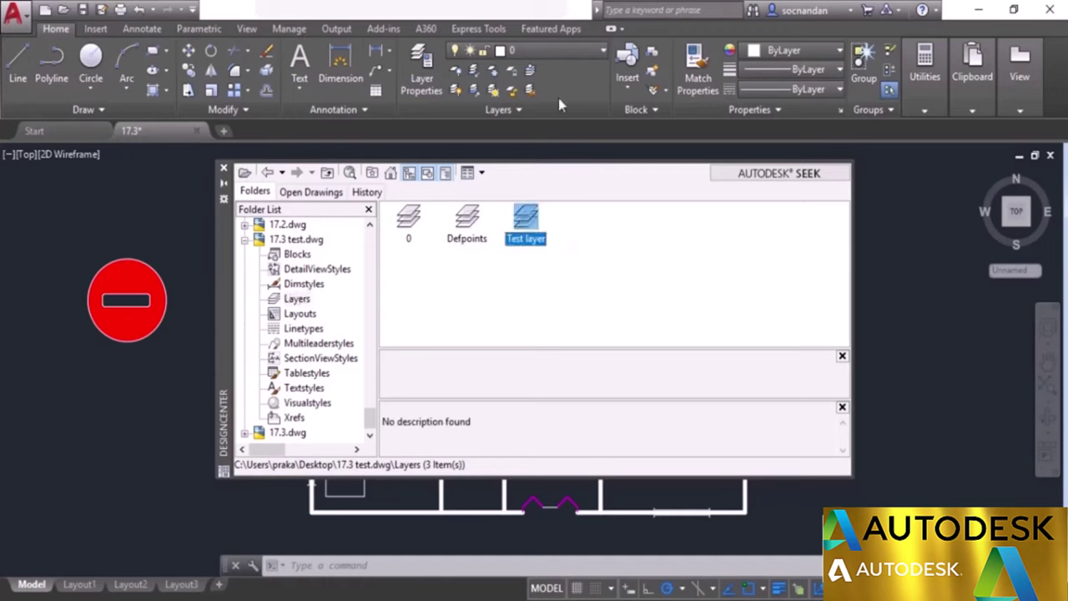
click(572, 52)
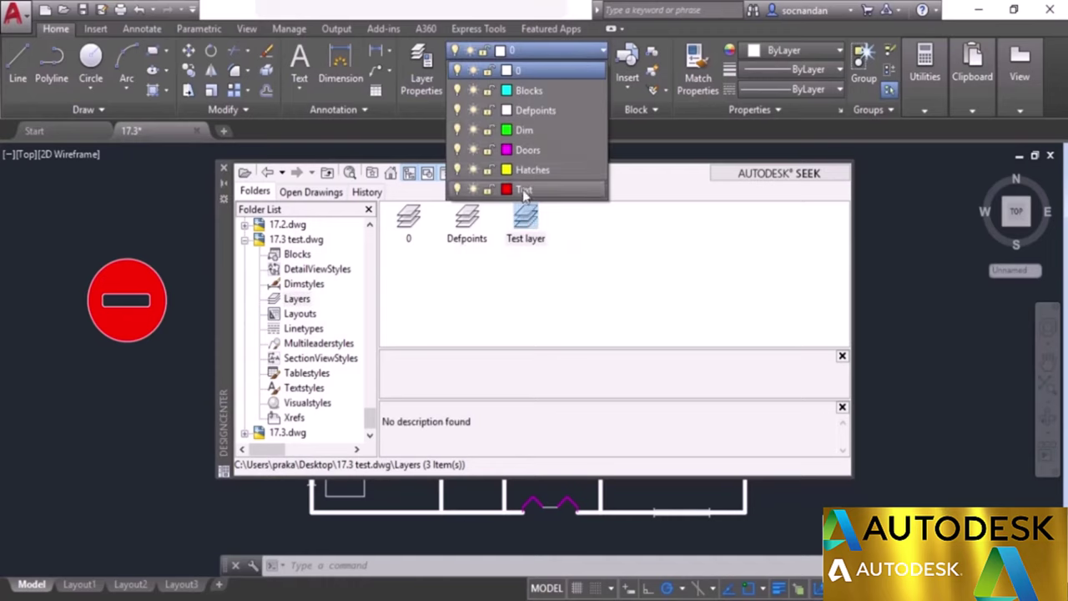
click(562, 60)
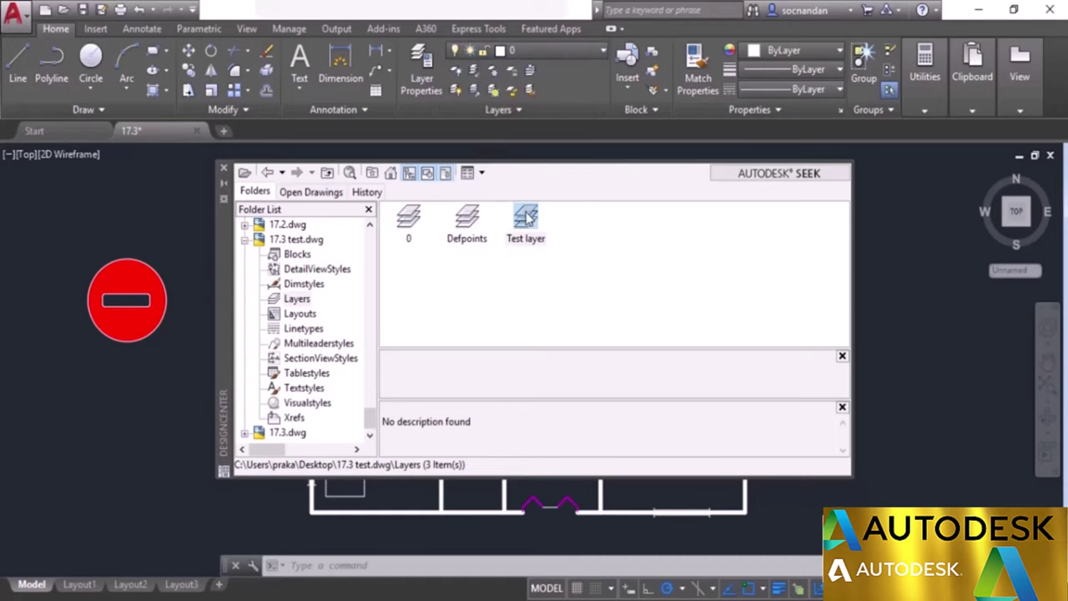
mouse_move(528, 217)
mouse_down()
mouse_move(250, 338)
mouse_move(140, 417)
mouse_up()
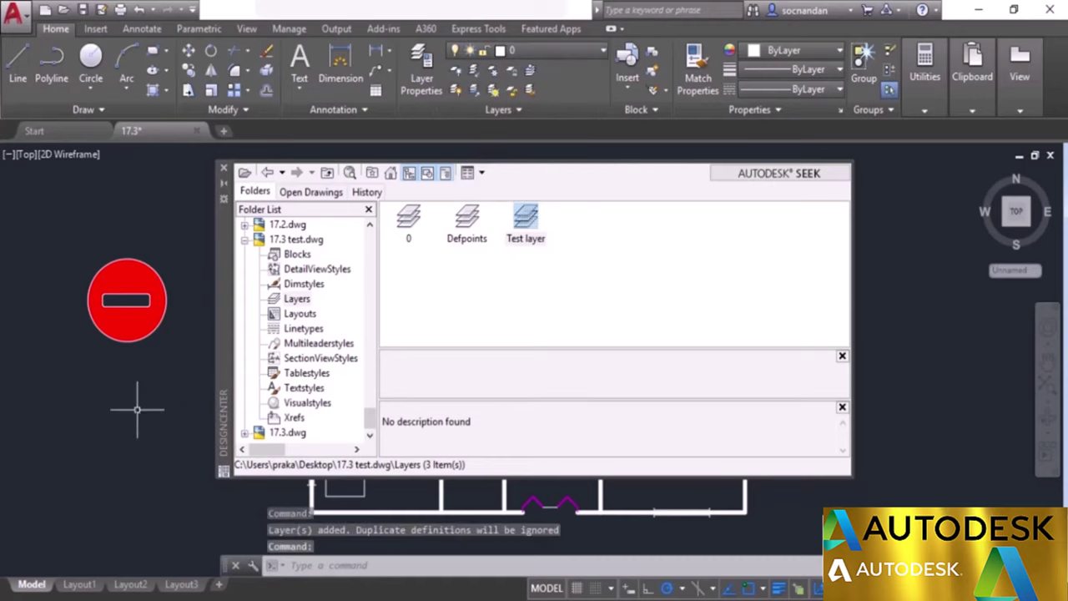
Check the imported Test layer in the drawing's layer list and its settings in the Layer Properties Manager.
click(535, 49)
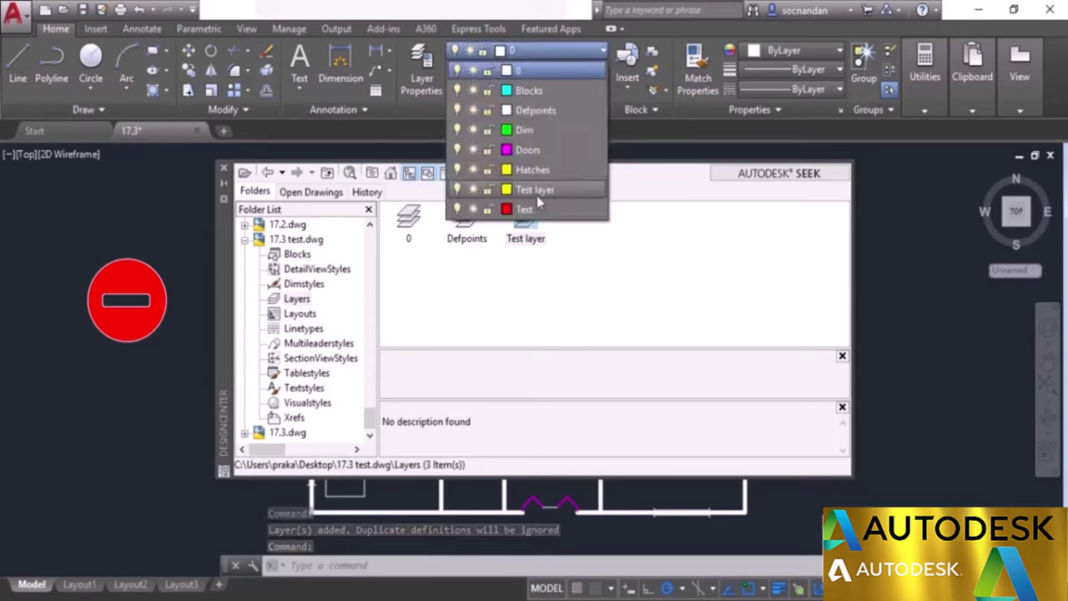
click(423, 77)
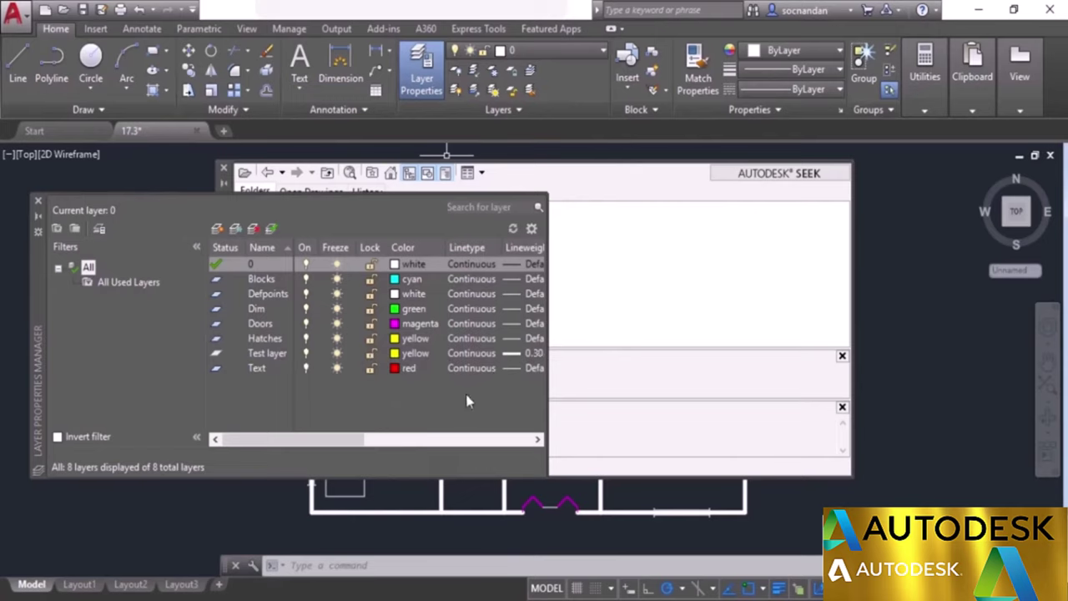
click(38, 202)
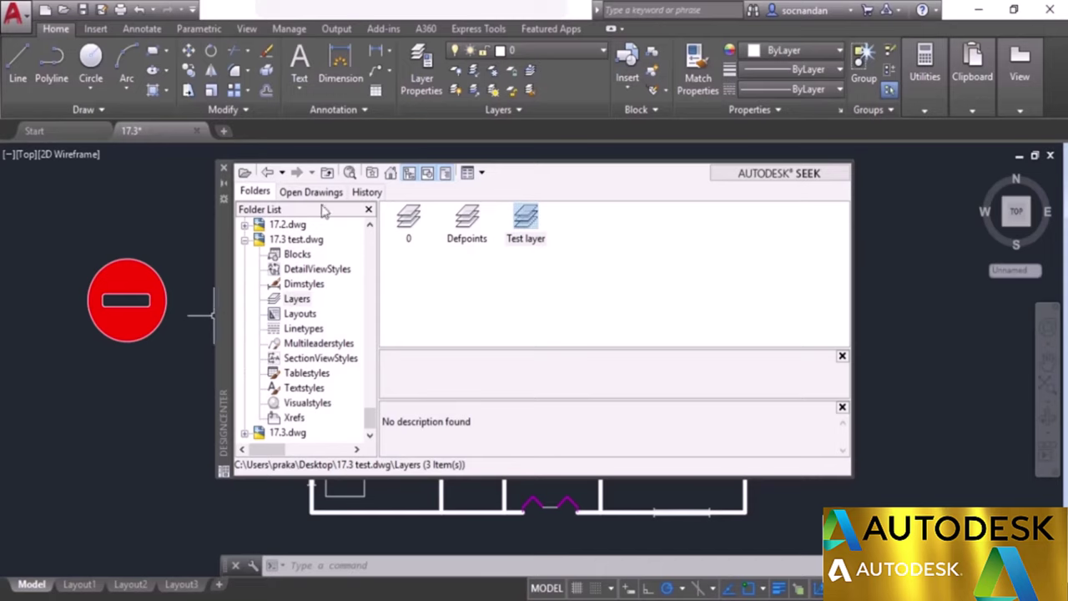
Set up a DesignCenter search for Blocks with the Desktop folder, including subfolders, as the search location.
click(350, 173)
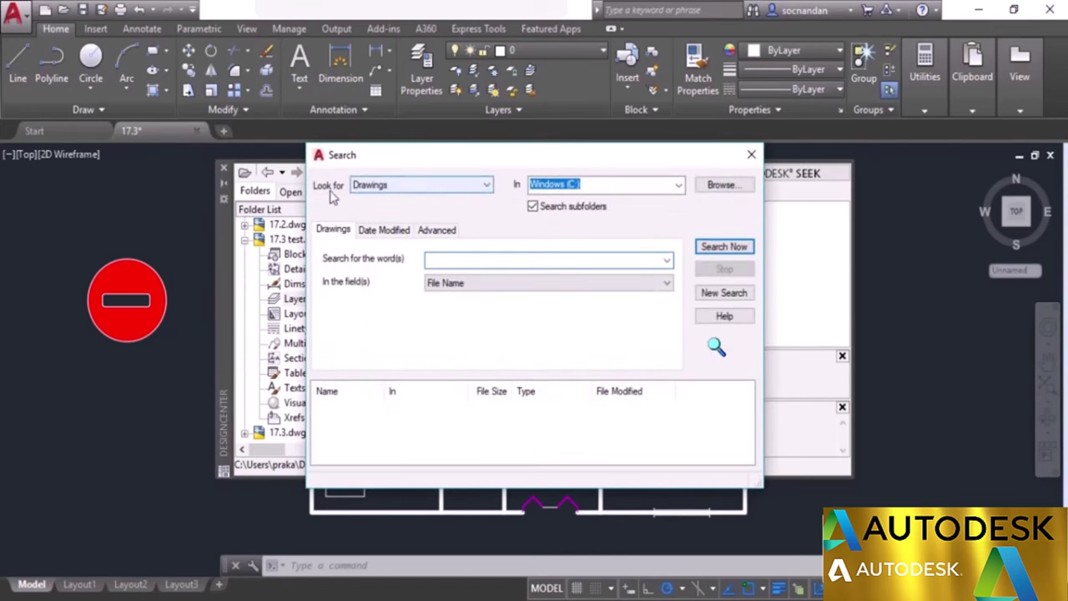
click(406, 188)
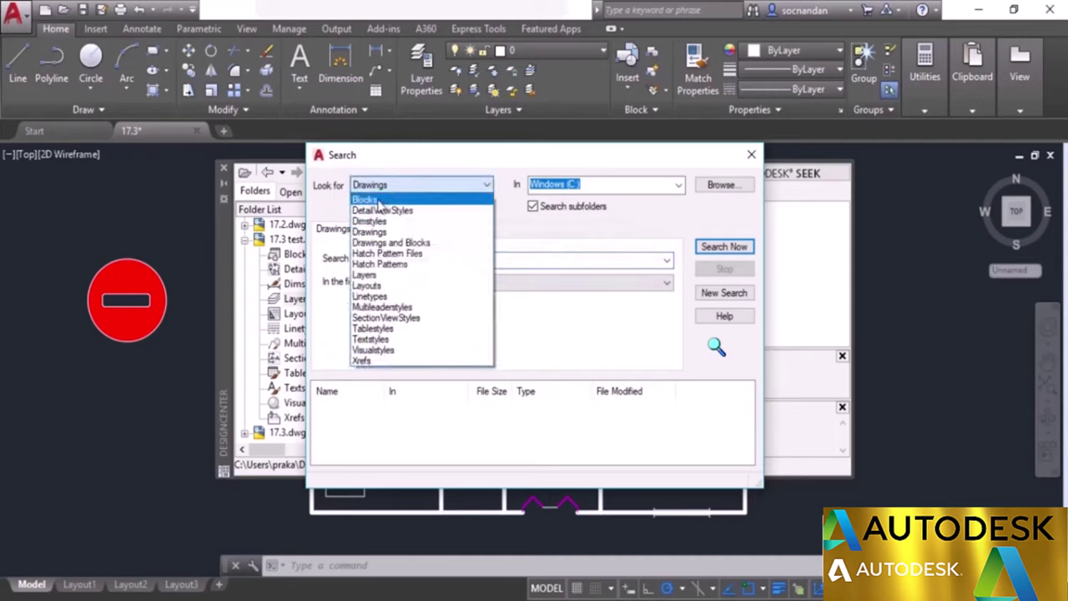
click(378, 200)
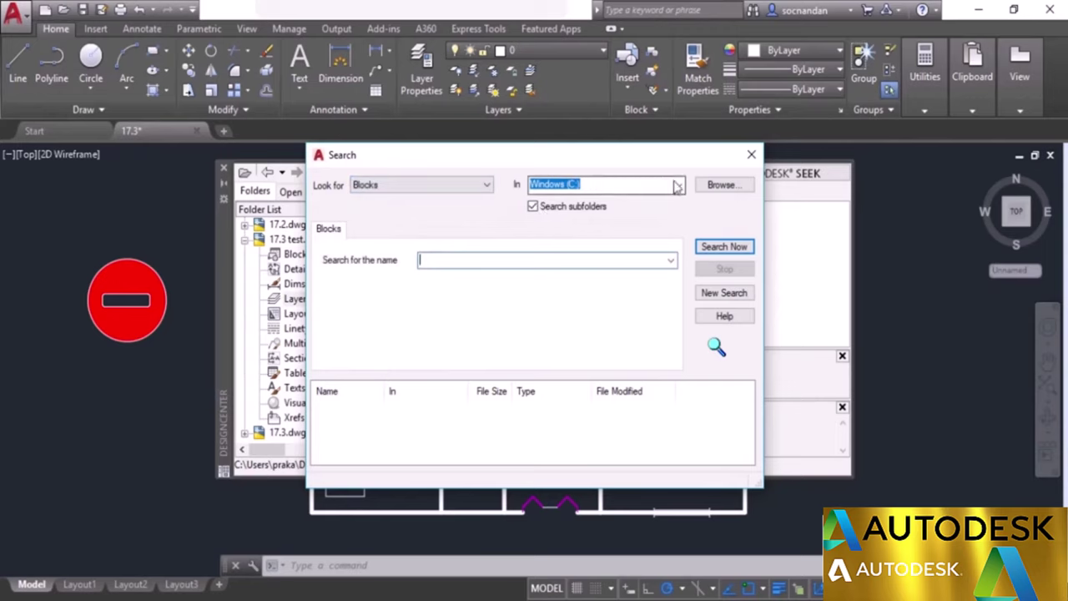
click(723, 185)
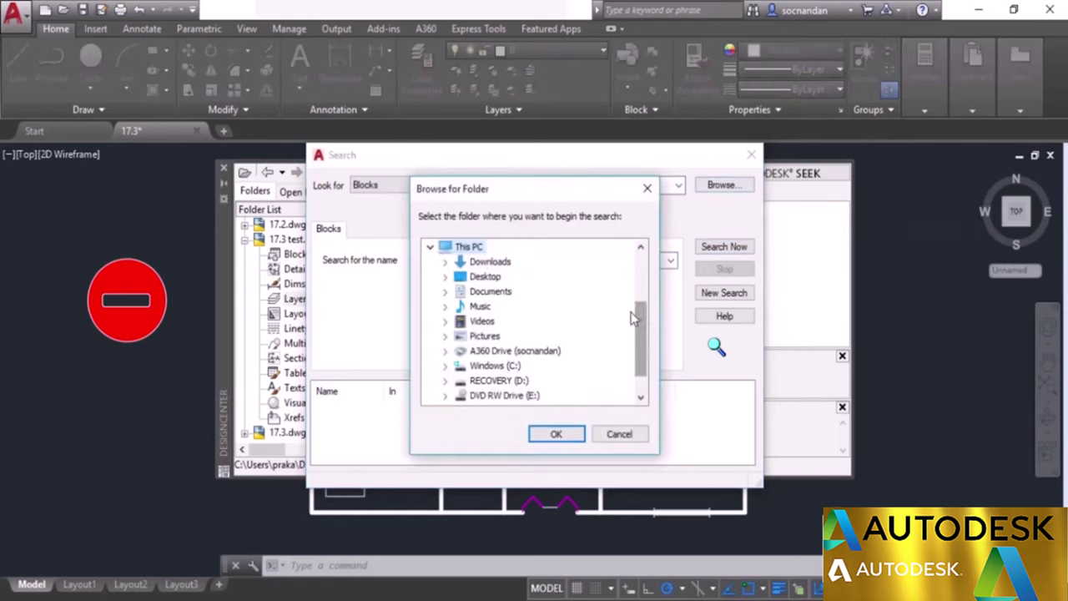
click(463, 278)
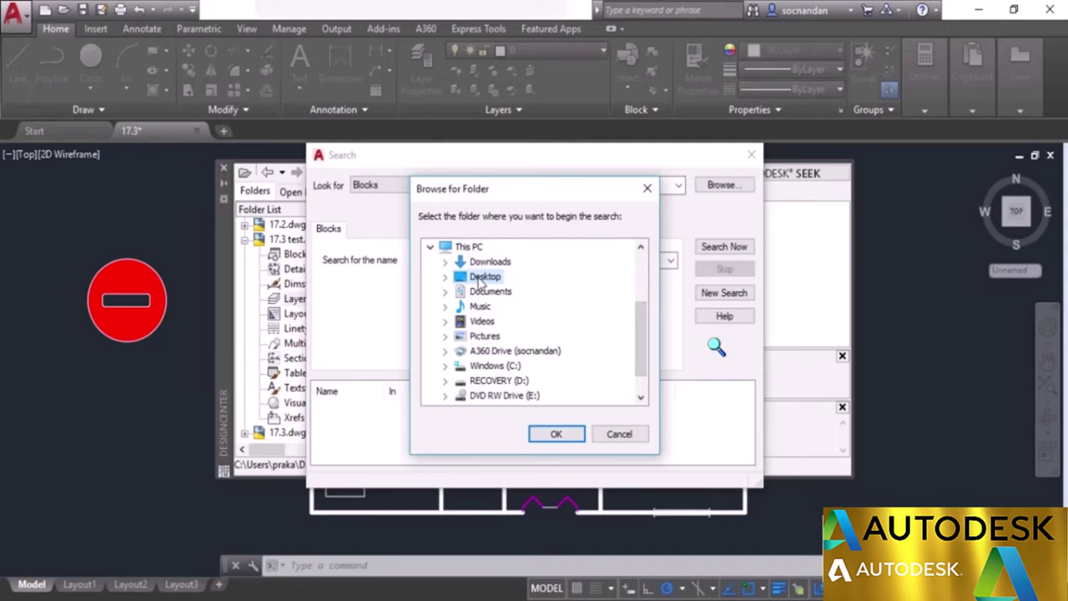
click(548, 435)
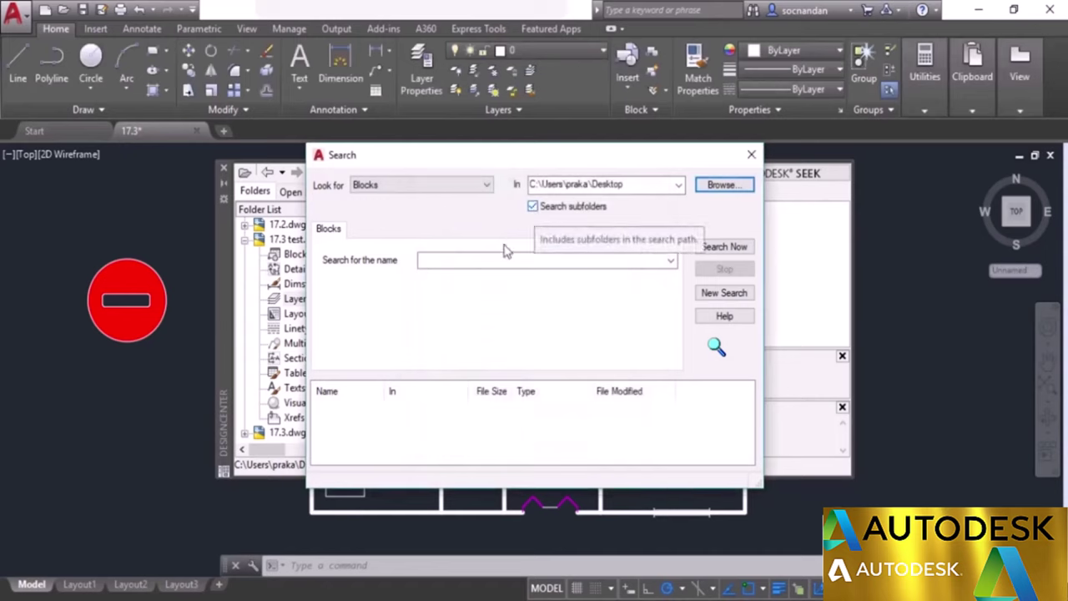
Search for blocks named "u turn" and close the search after reviewing where they are stored.
click(481, 262)
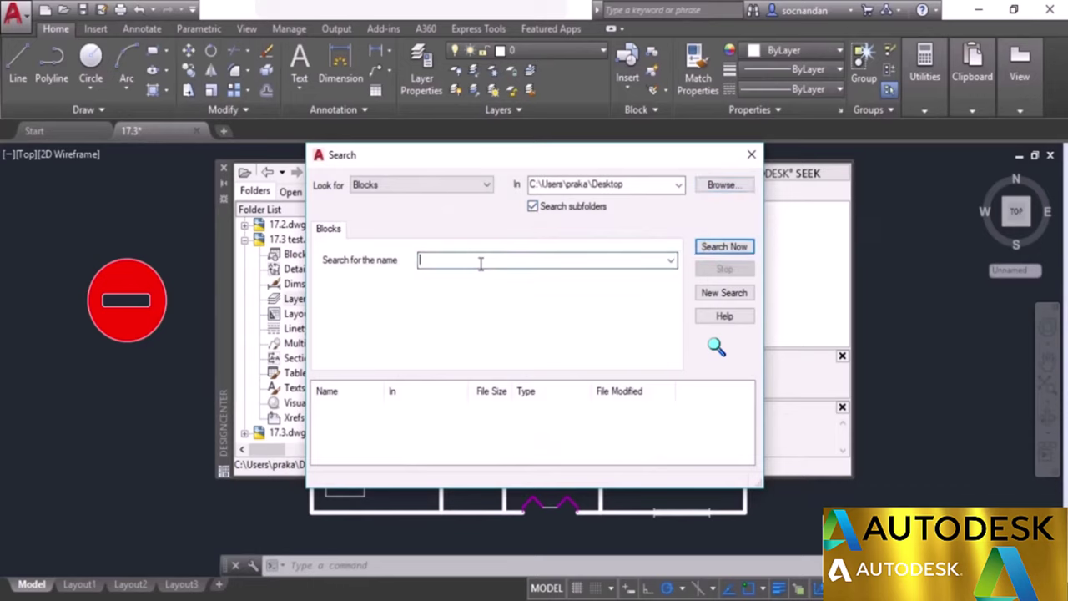
text(u turn)
click(708, 250)
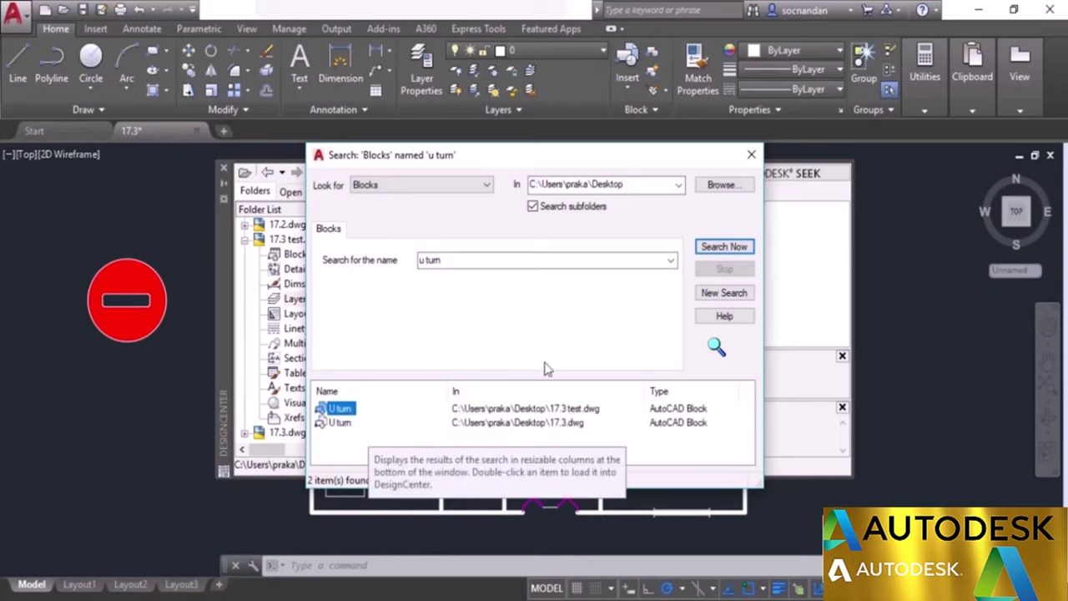
key(Escape)
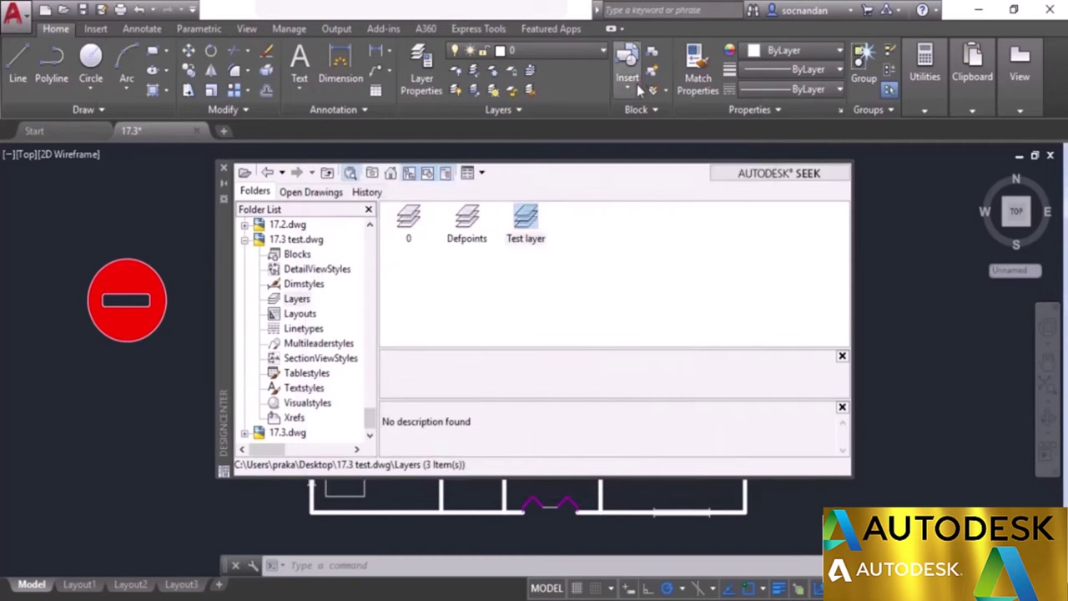
Look through the drawing's gallery of insertable blocks down to the road sign blocks.
click(636, 84)
scroll(738, 203, down, 4)
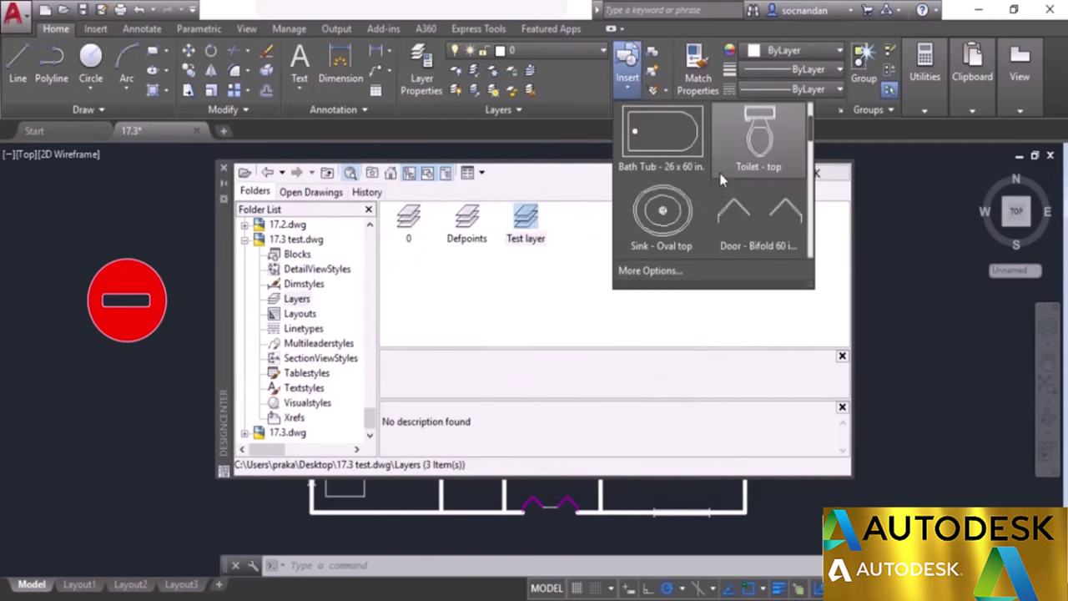
scroll(739, 208, down, 5)
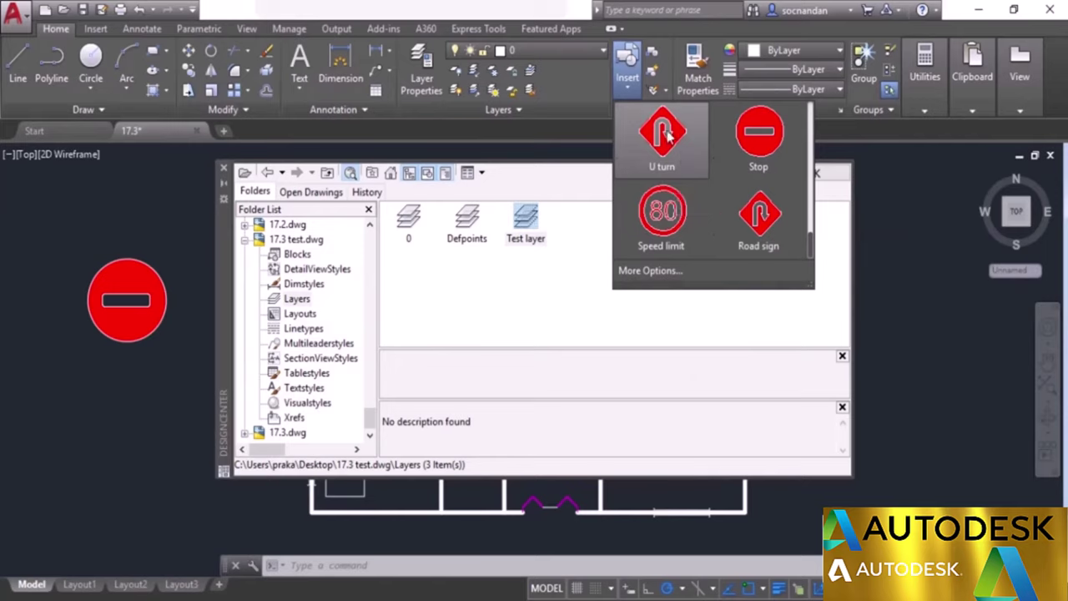
click(636, 86)
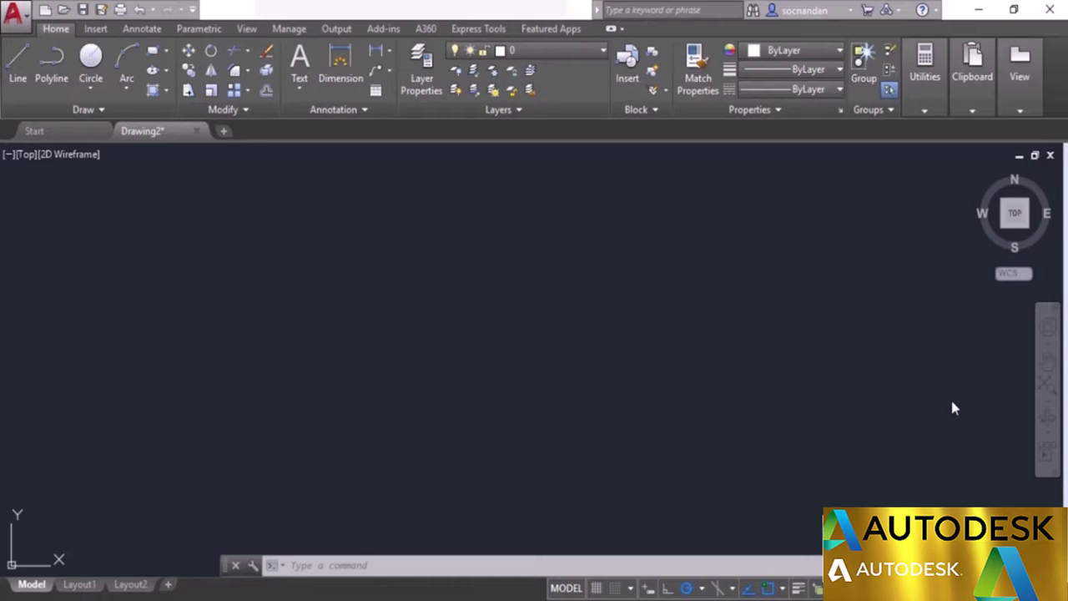
Display the Tool Palettes in the empty Drawing2 drawing.
key(ctrl+3)
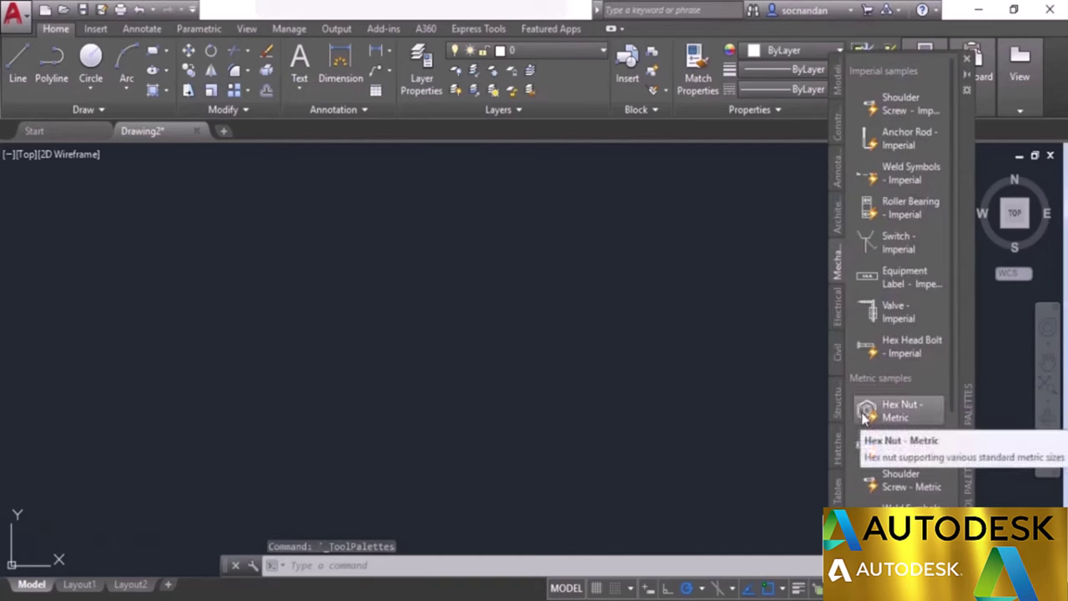
click(974, 75)
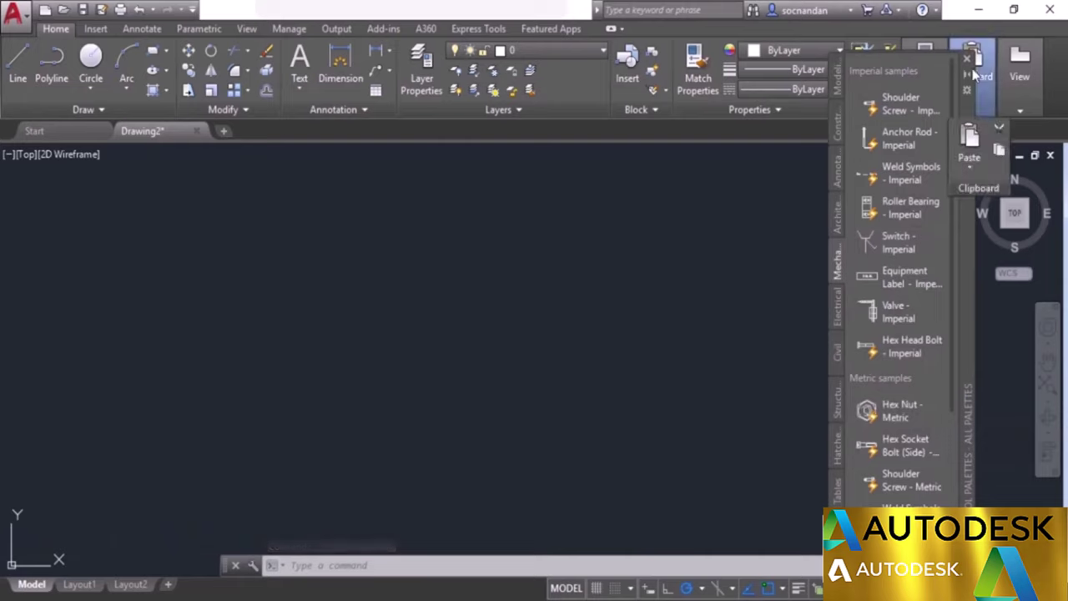
Close the tool palettes, reopen them and move them to the middle of the drawing area.
click(967, 60)
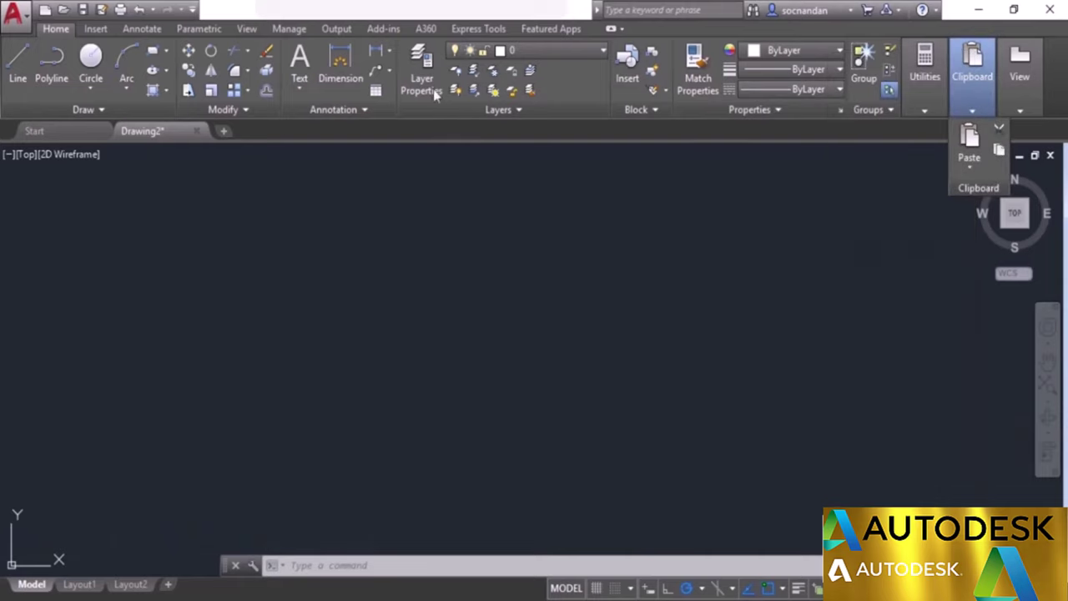
click(244, 28)
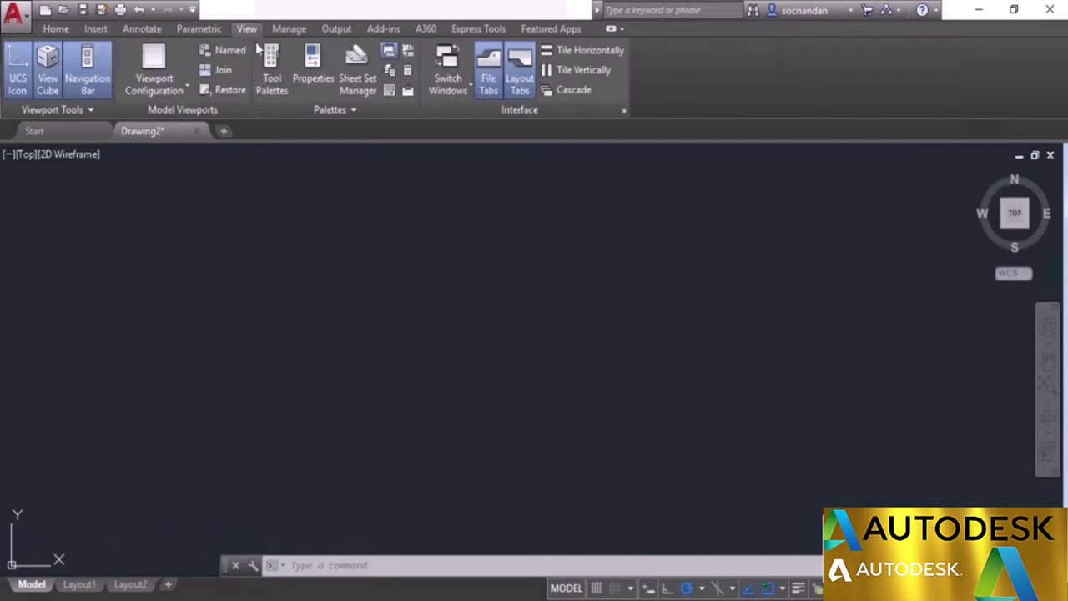
click(272, 83)
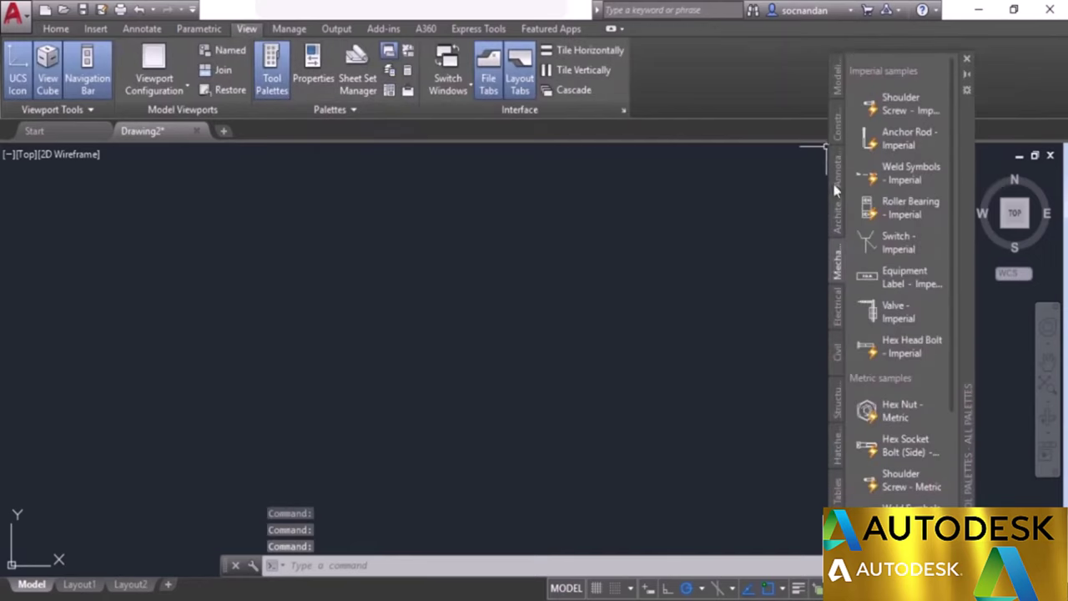
drag(967, 266, 660, 259)
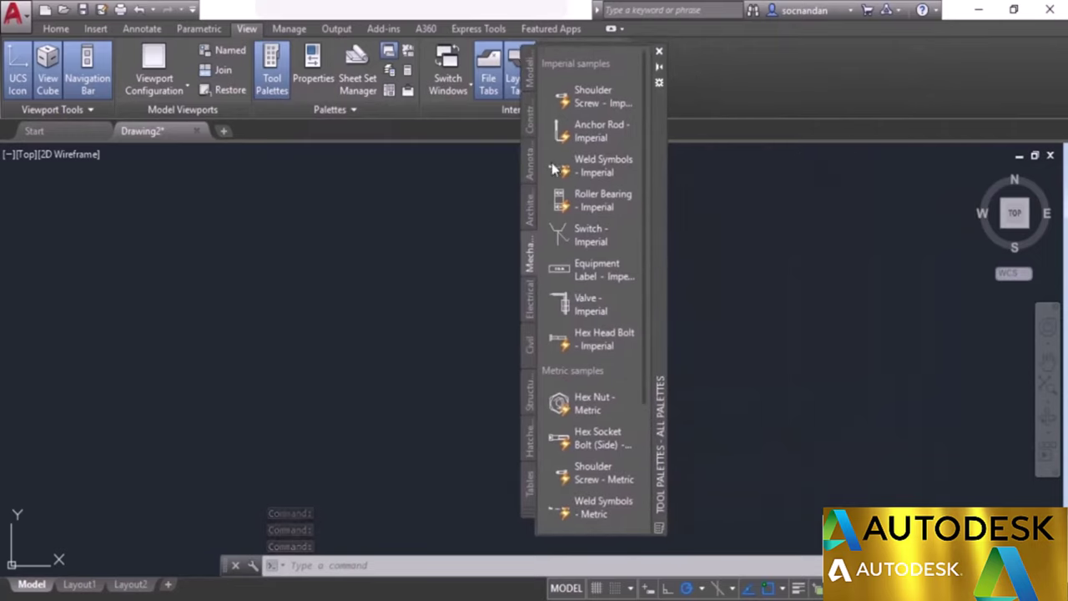
Look through the tool palette categories from Modeling to Hatches and Fills, plus Fluorescent, to examine the tools and sample blocks they offer.
click(529, 77)
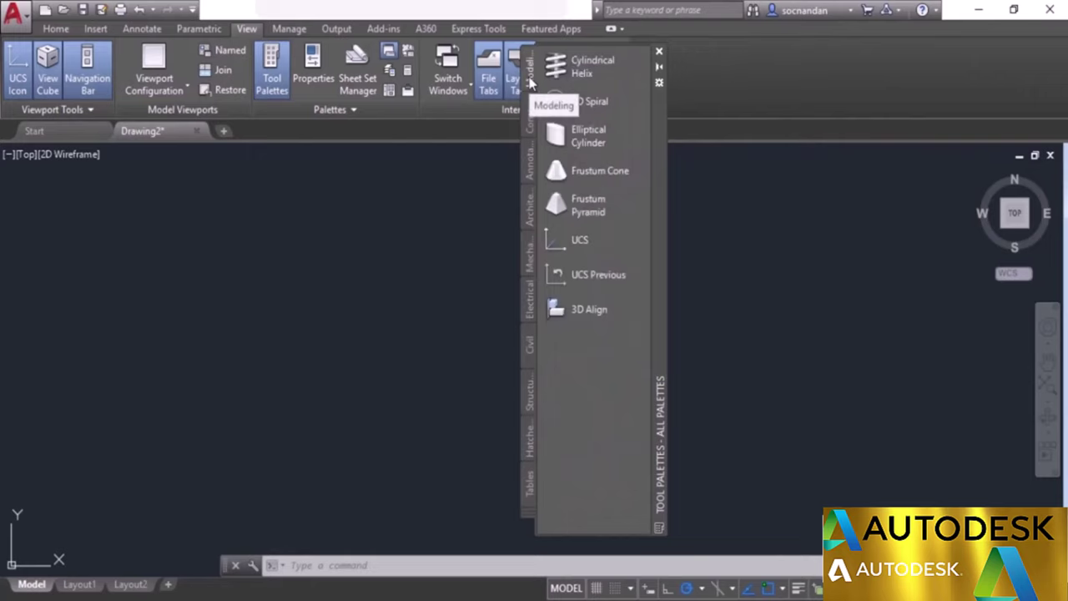
click(529, 127)
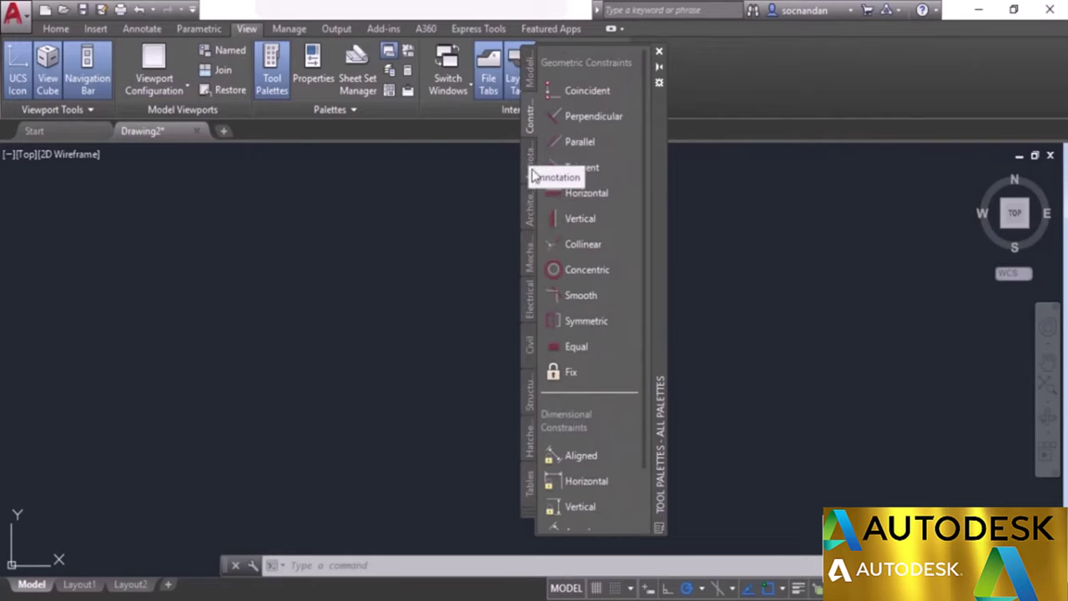
click(531, 174)
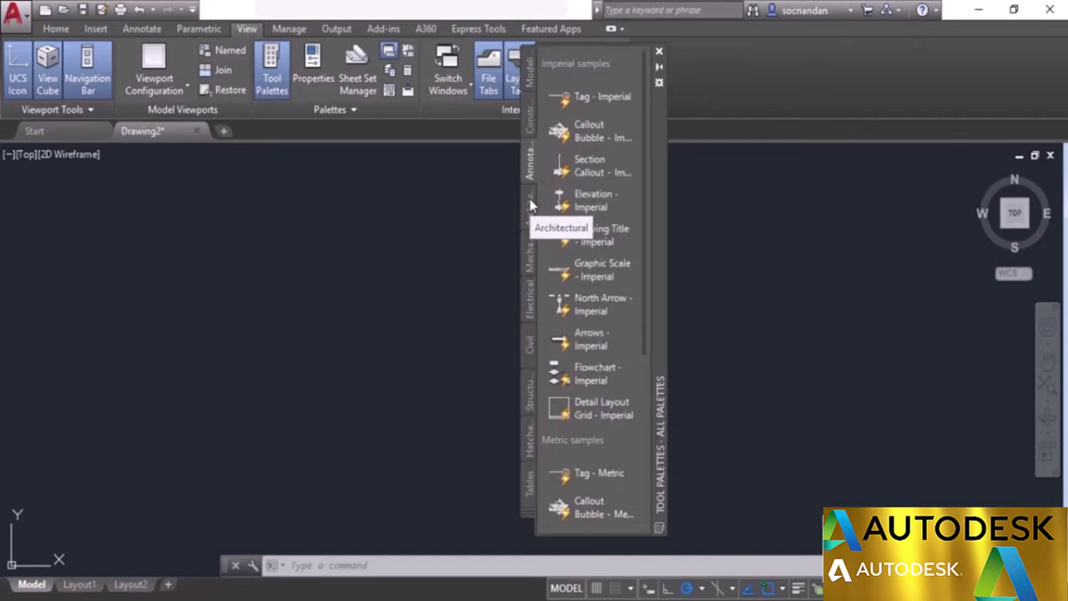
click(531, 205)
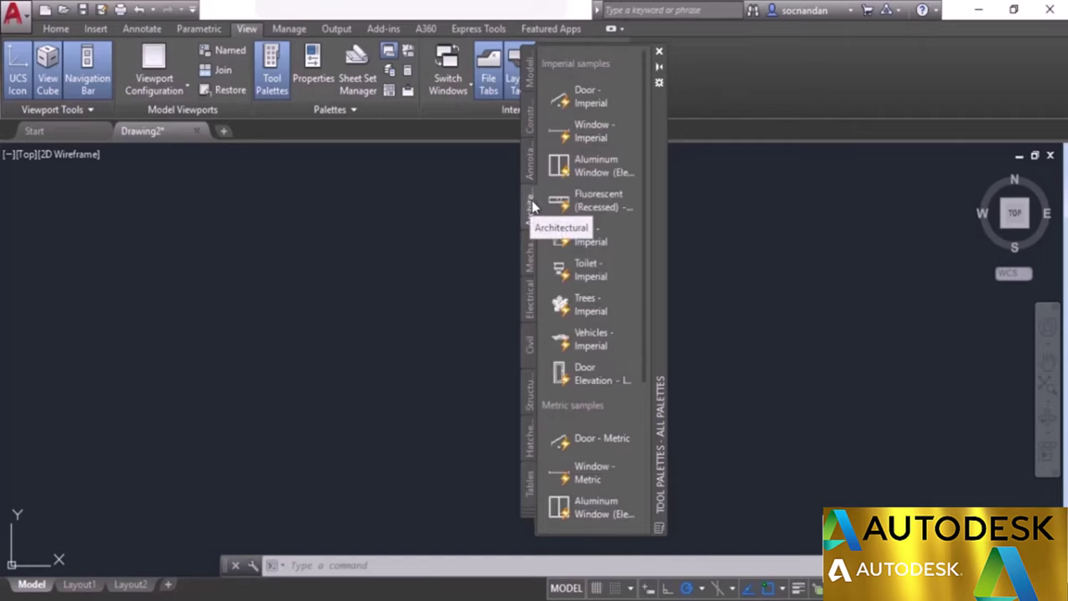
click(532, 259)
click(529, 296)
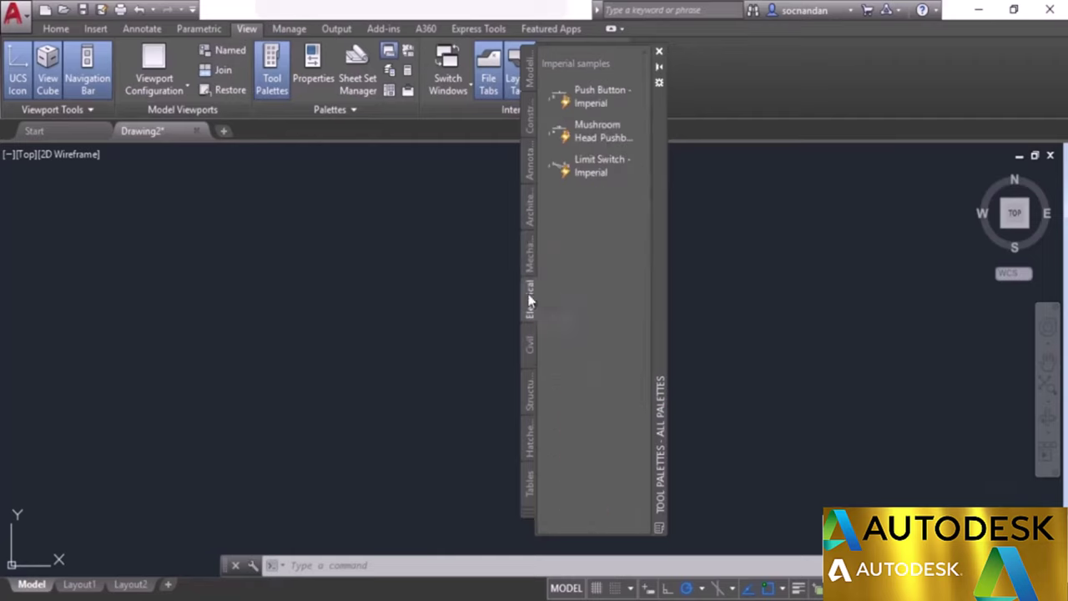
click(529, 346)
click(529, 402)
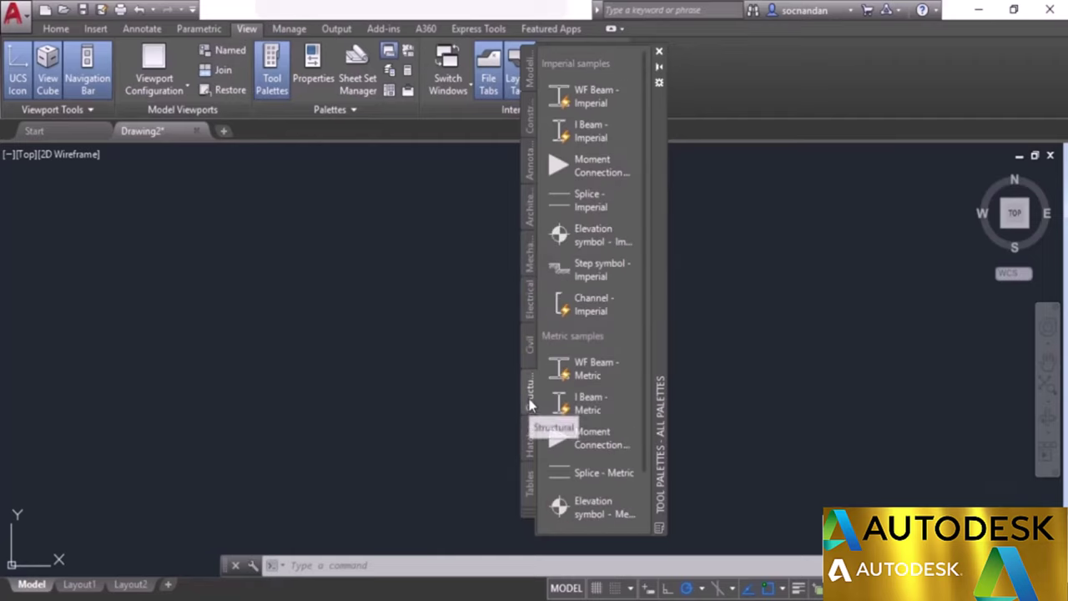
click(529, 434)
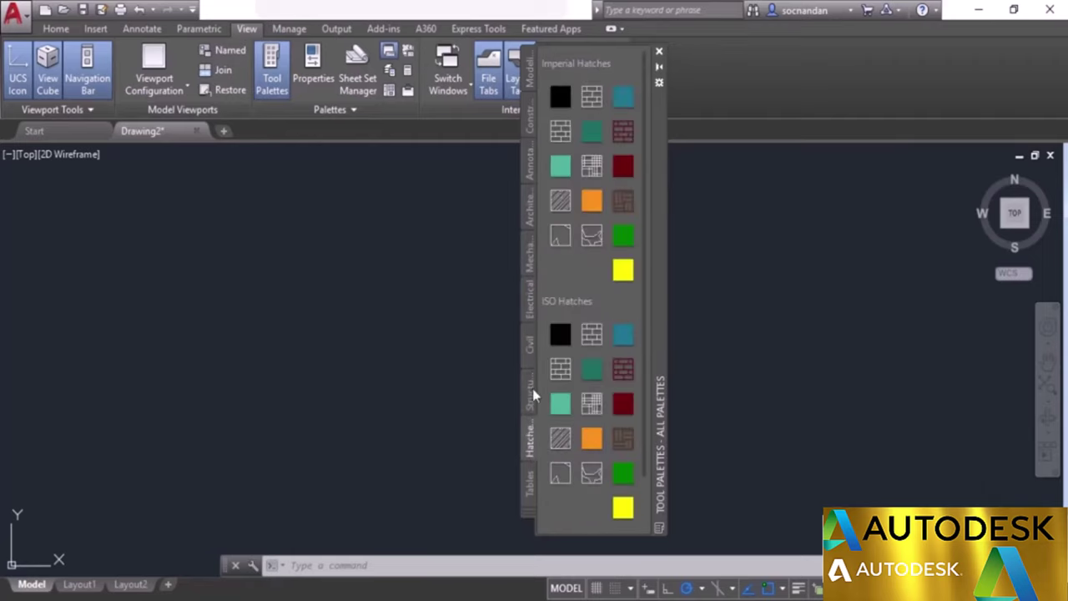
click(529, 522)
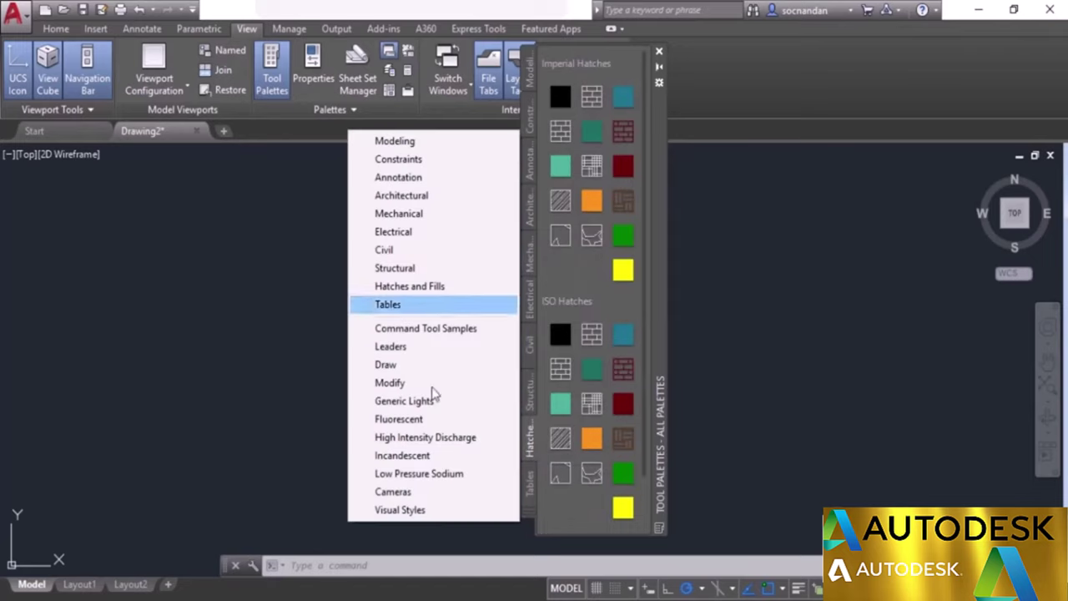
click(437, 417)
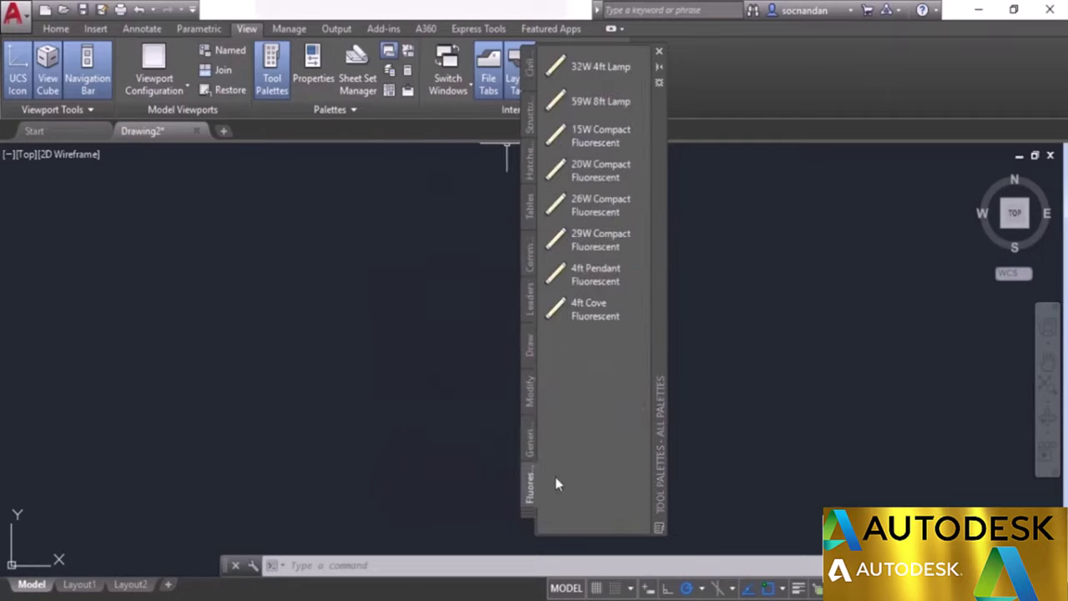
click(529, 121)
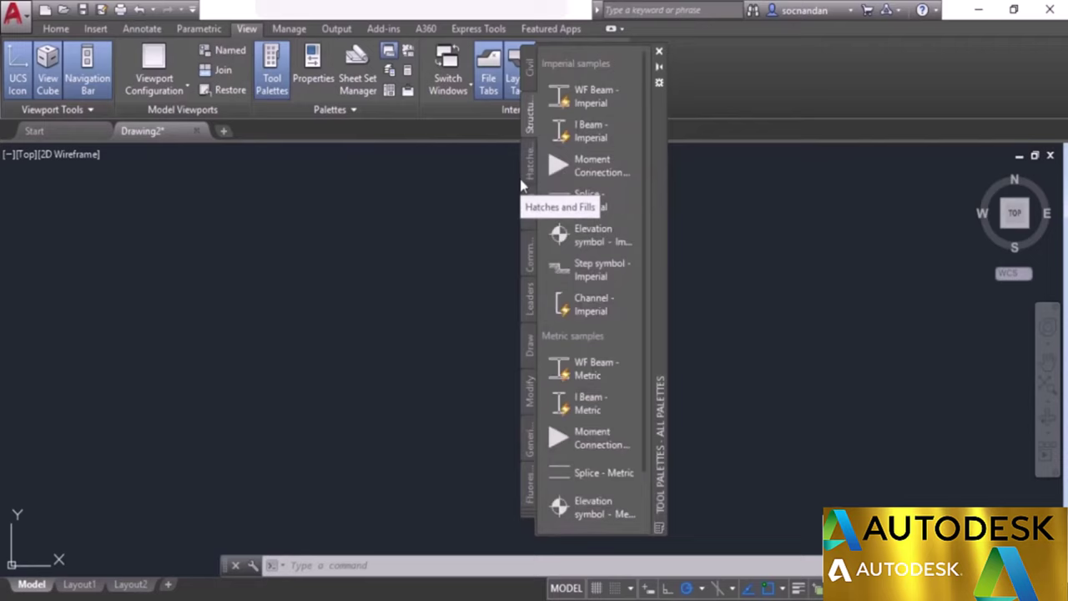
Insert the imperial International Speed Limit sign from the Civil tool palette into the empty drawing.
click(526, 71)
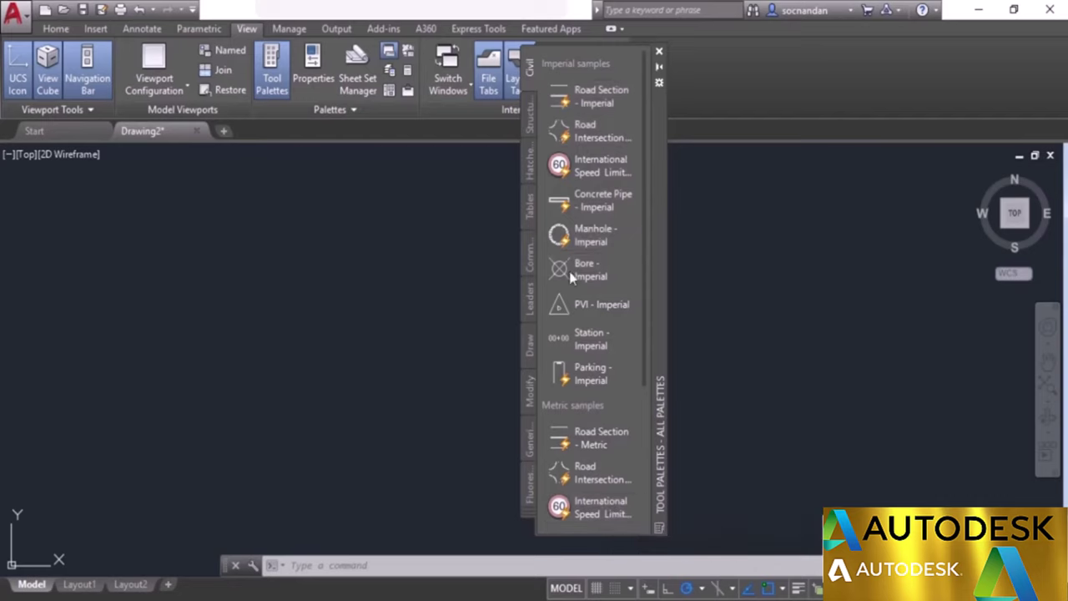
drag(594, 163, 370, 292)
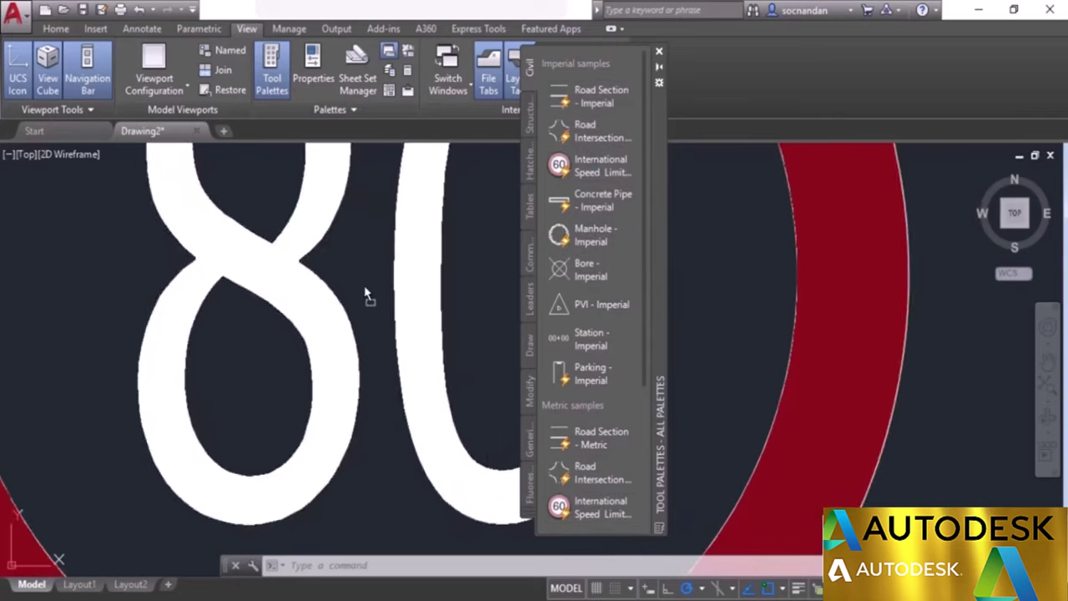
scroll(372, 305, down, 3)
scroll(373, 305, down, 4)
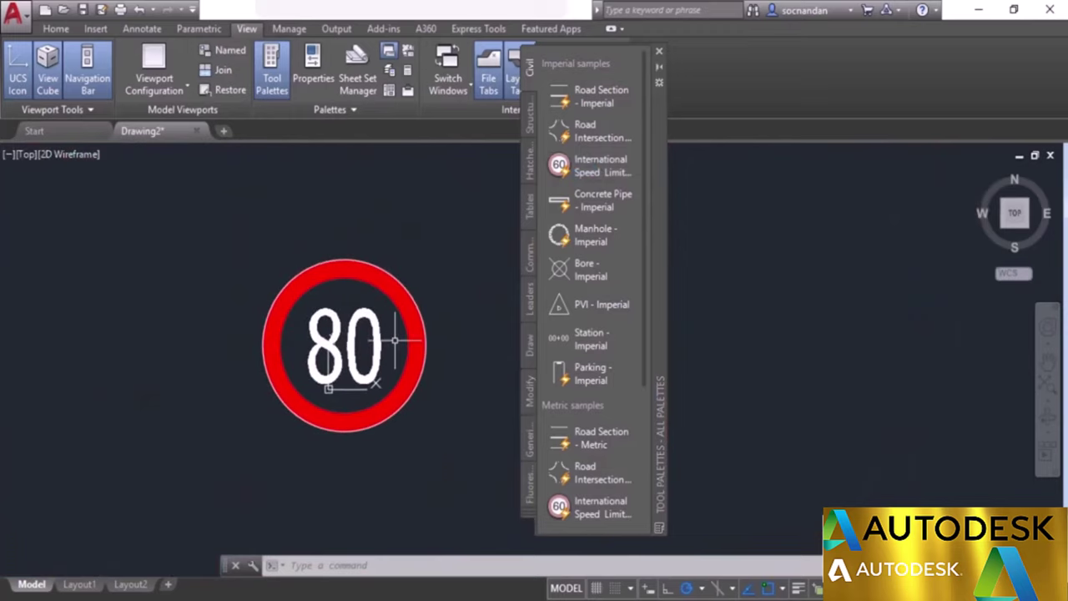
Erase the inserted speed limit sign from the drawing.
click(429, 291)
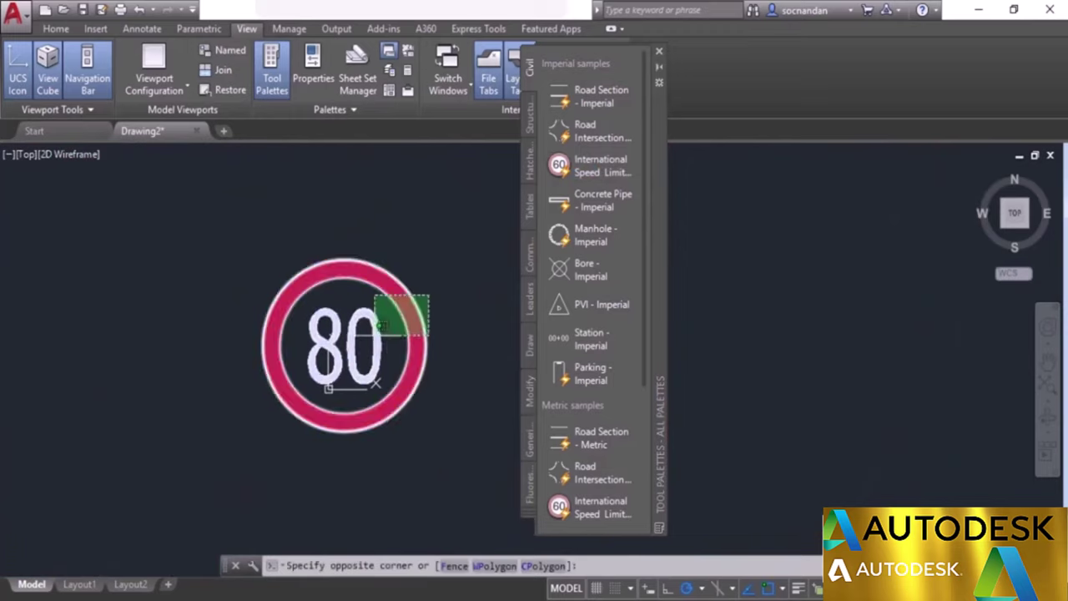
click(371, 338)
right_click(417, 284)
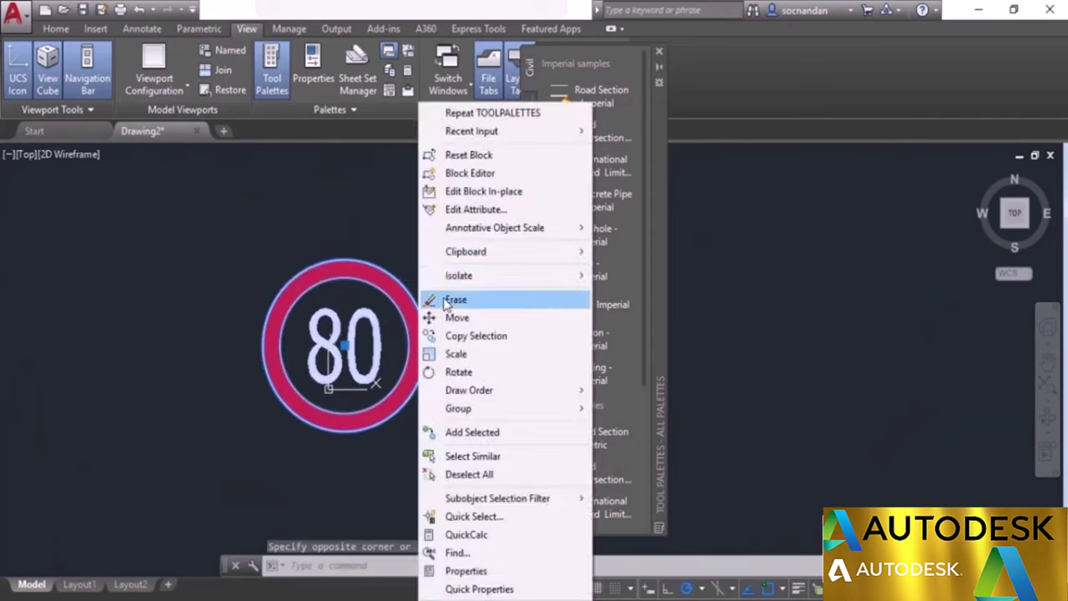
click(442, 299)
Draw a rectangle freehand in the empty drawing, above and to the left of the origin.
click(56, 29)
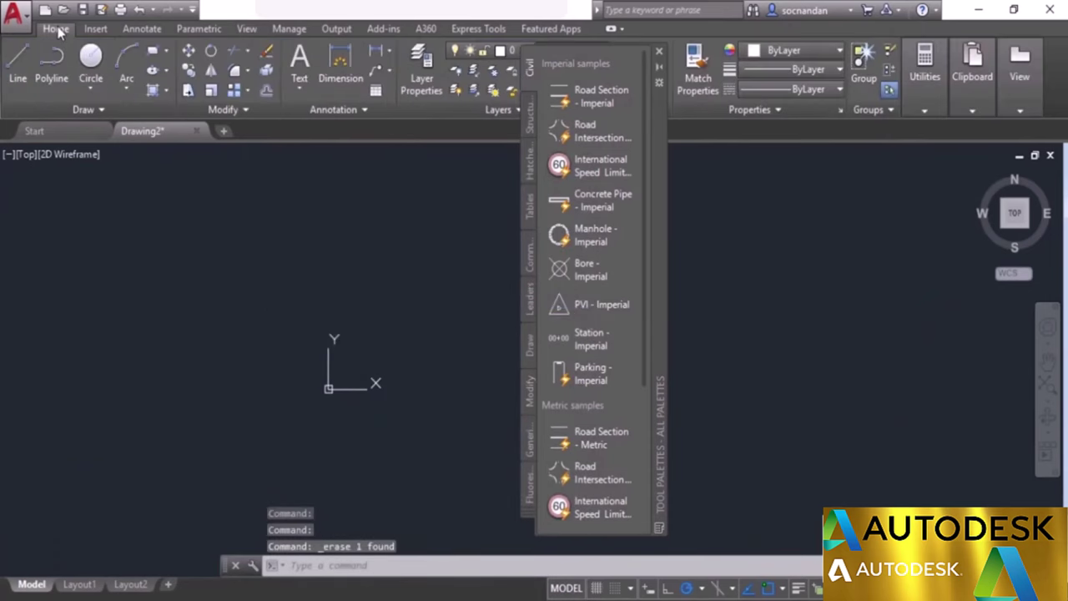
click(152, 53)
click(234, 343)
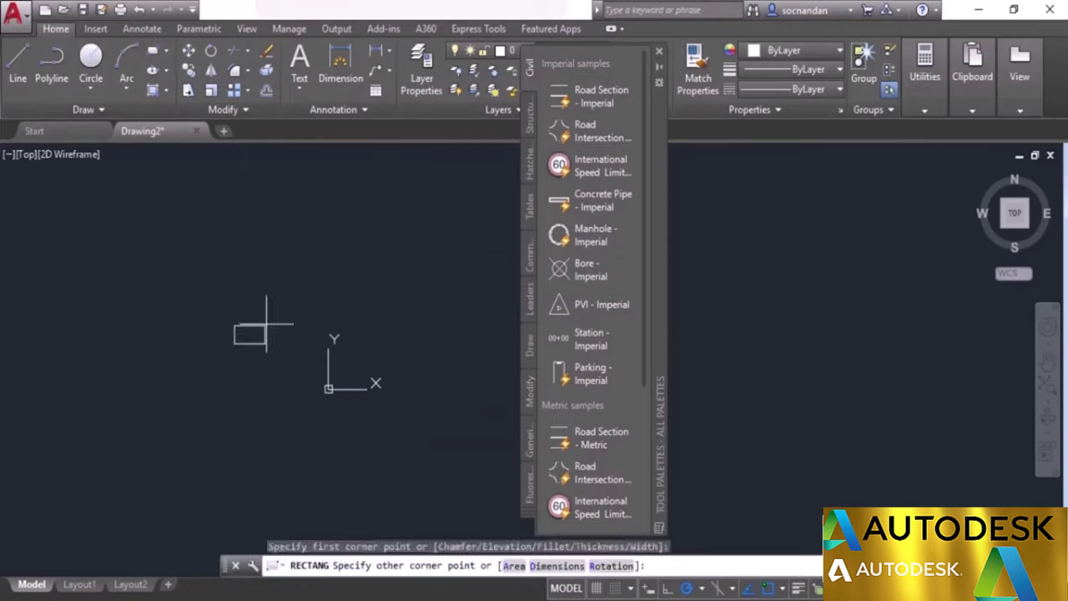
click(351, 263)
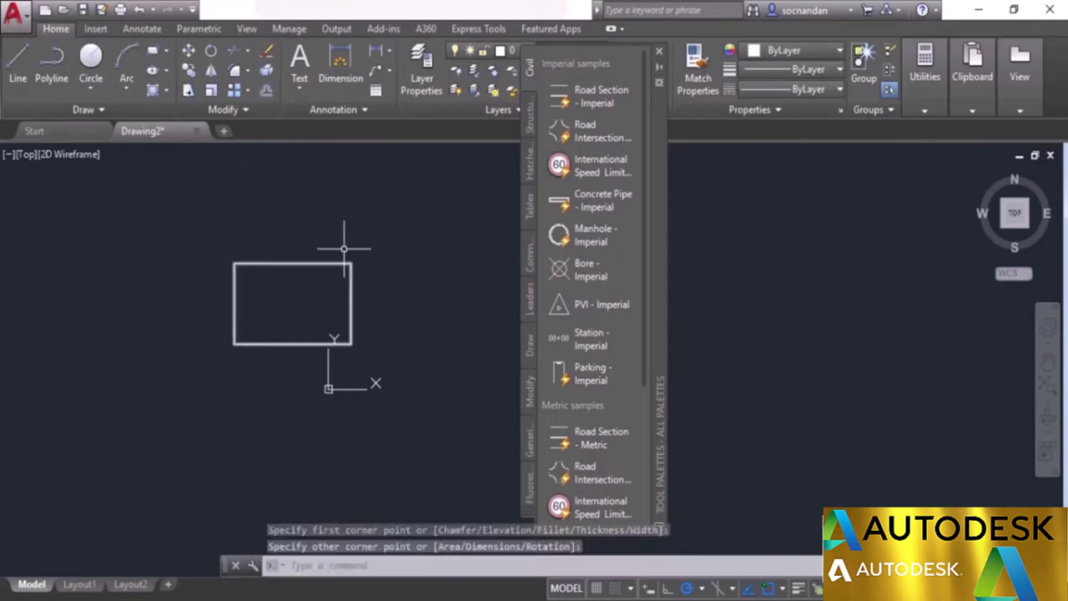
Draw a circle centred on the midpoint of the rectangle's upper edge, reaching about halfway down the rectangle.
click(91, 57)
click(292, 263)
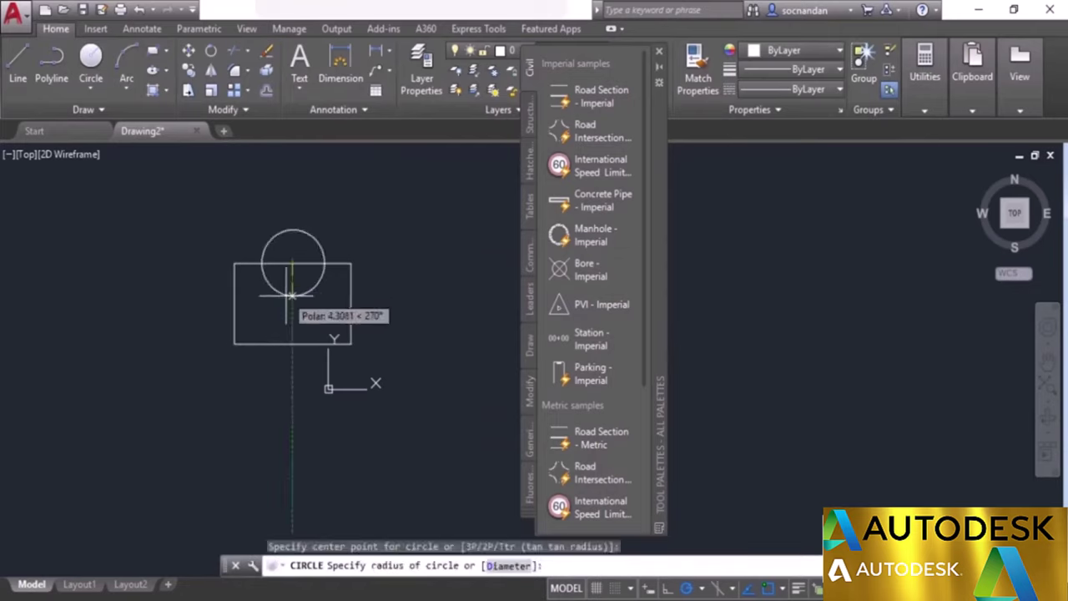
click(292, 306)
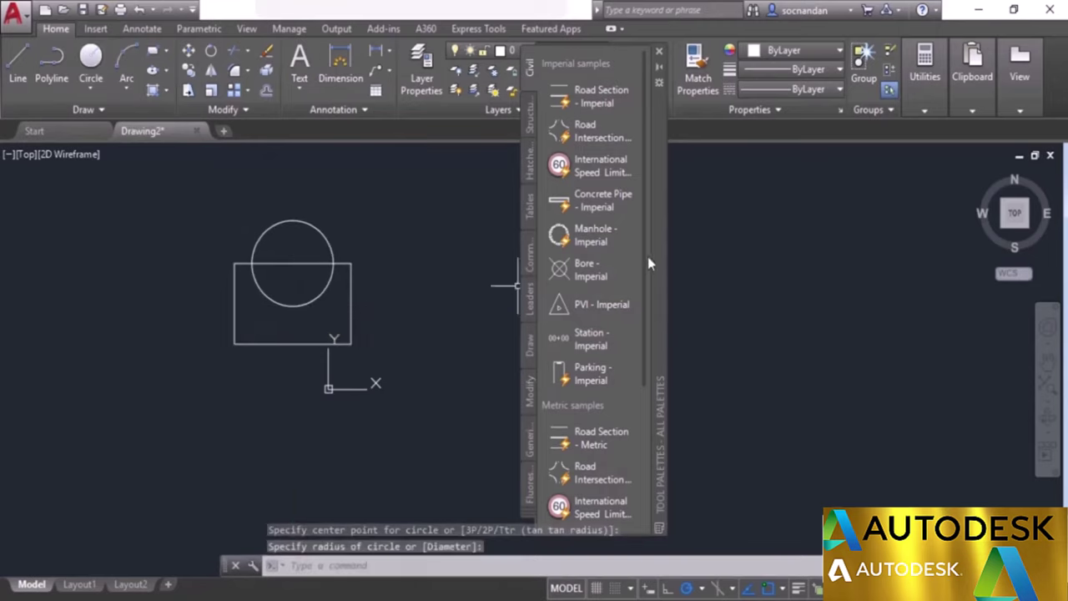
Move the tool palettes aside and begin a block definition named Test Block with its base point at the circle's centre.
drag(662, 241, 957, 227)
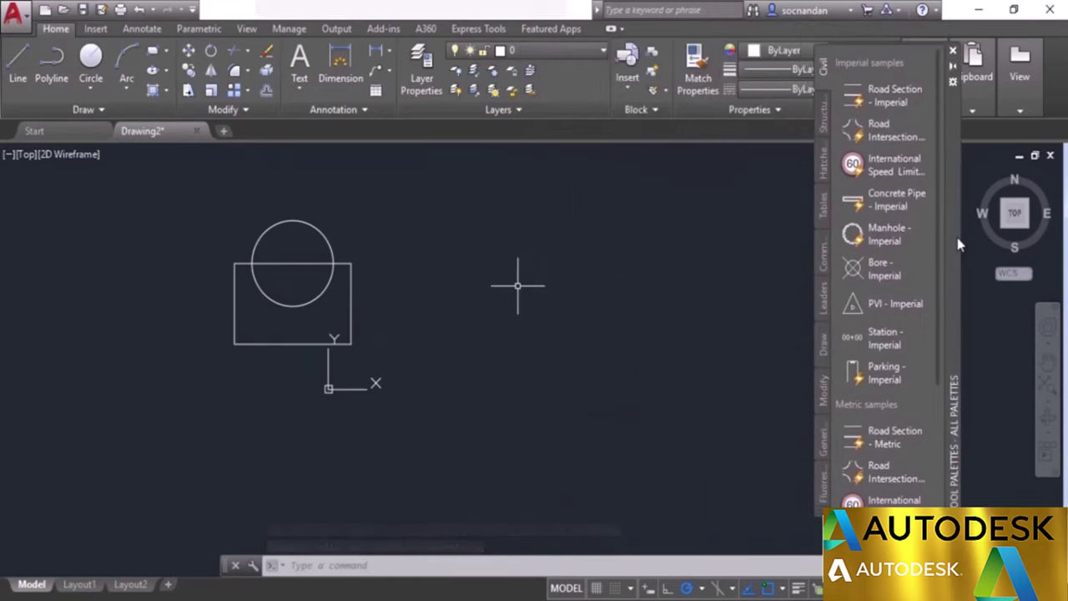
click(654, 55)
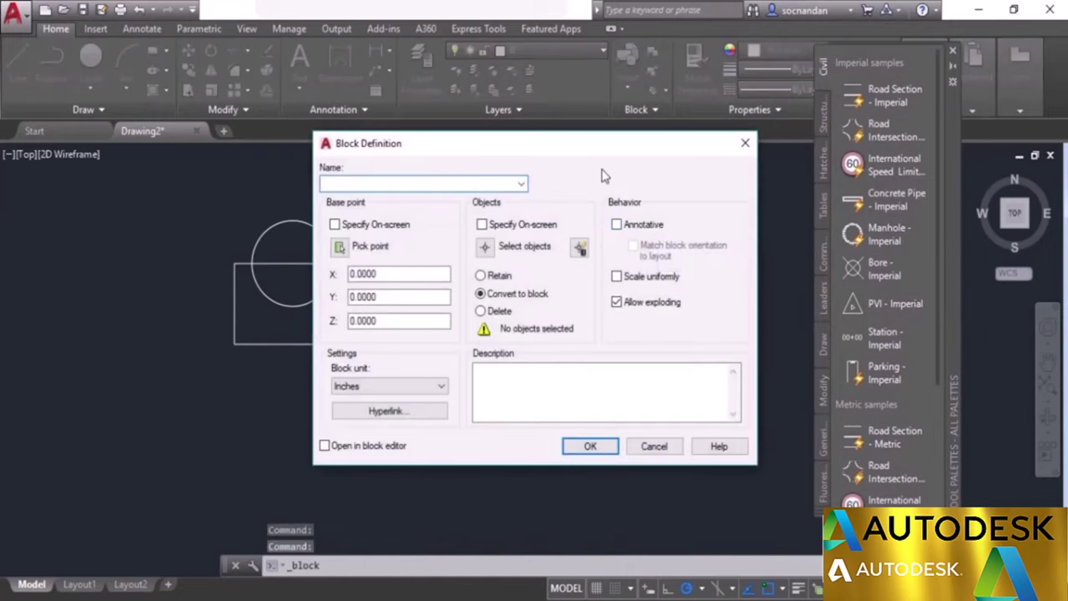
text(Test Block)
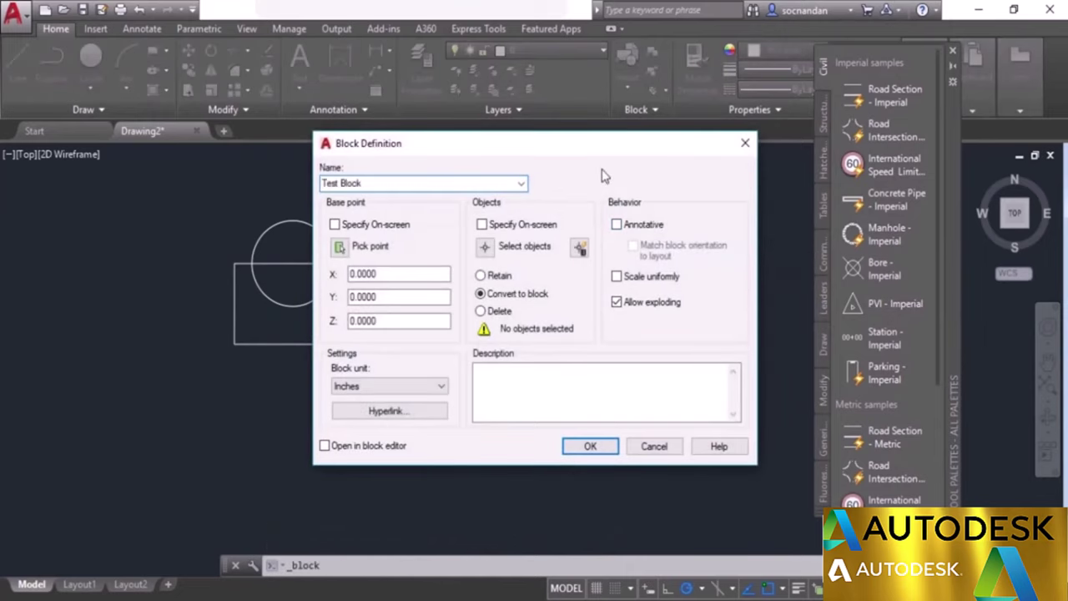
click(342, 249)
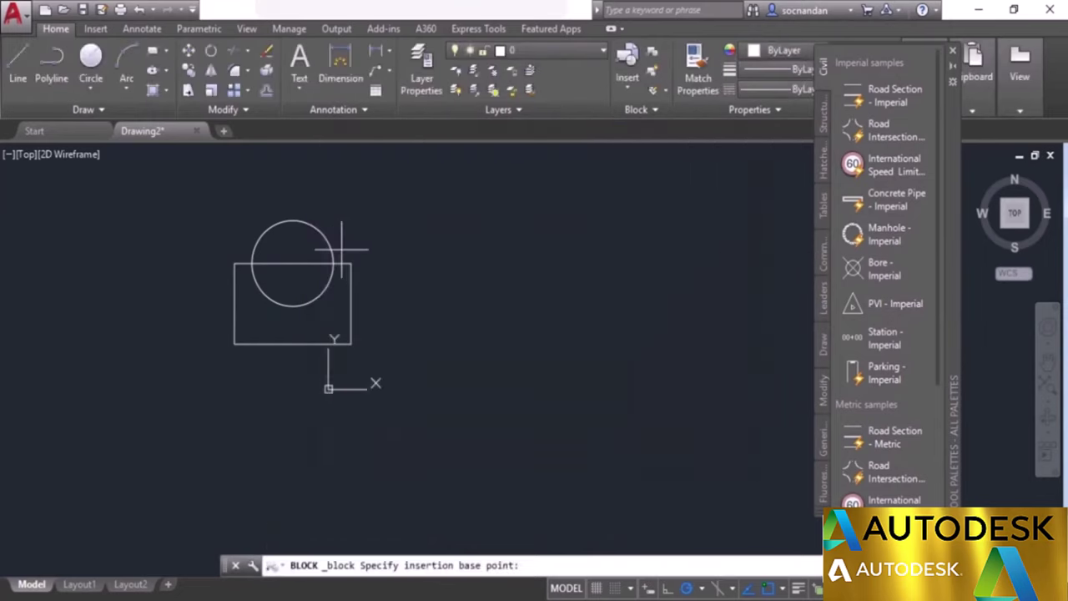
click(292, 265)
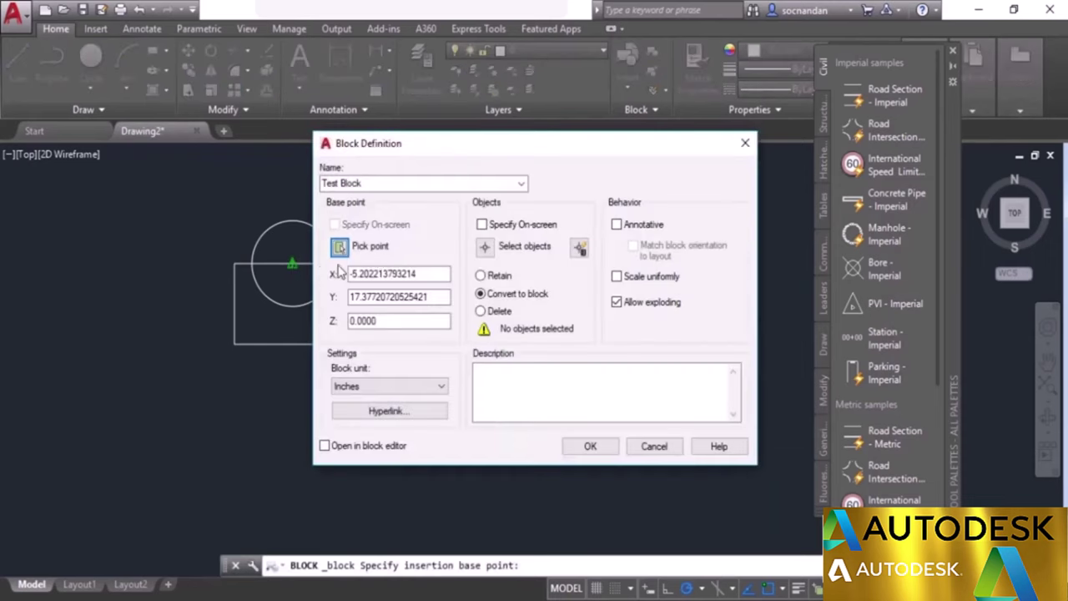
Choose the rectangle and circle as the block's objects and create the block with Convert to block.
click(485, 246)
click(421, 402)
click(263, 240)
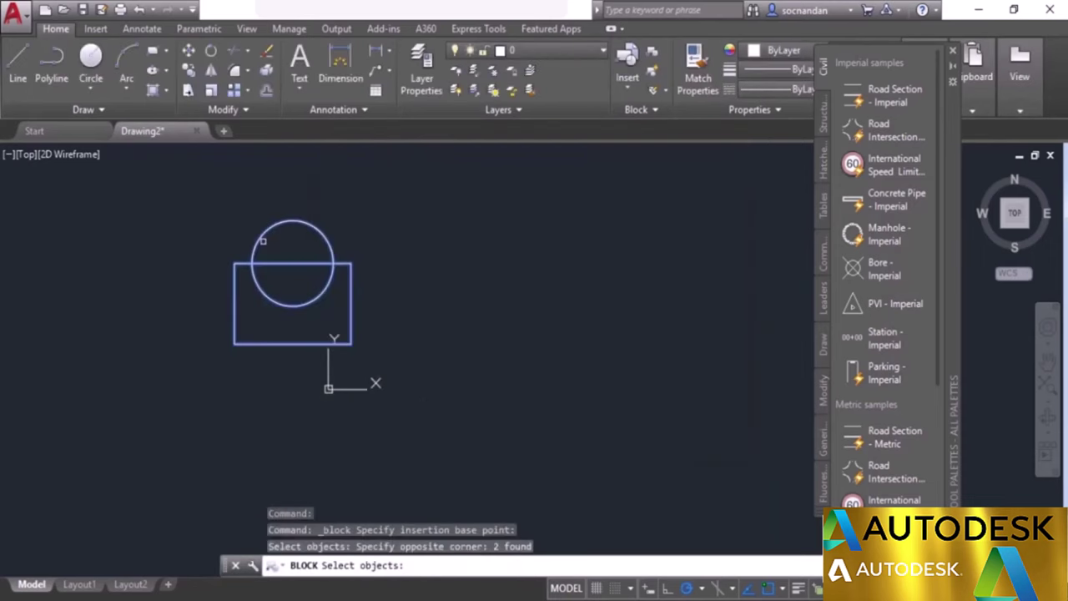
key(Return)
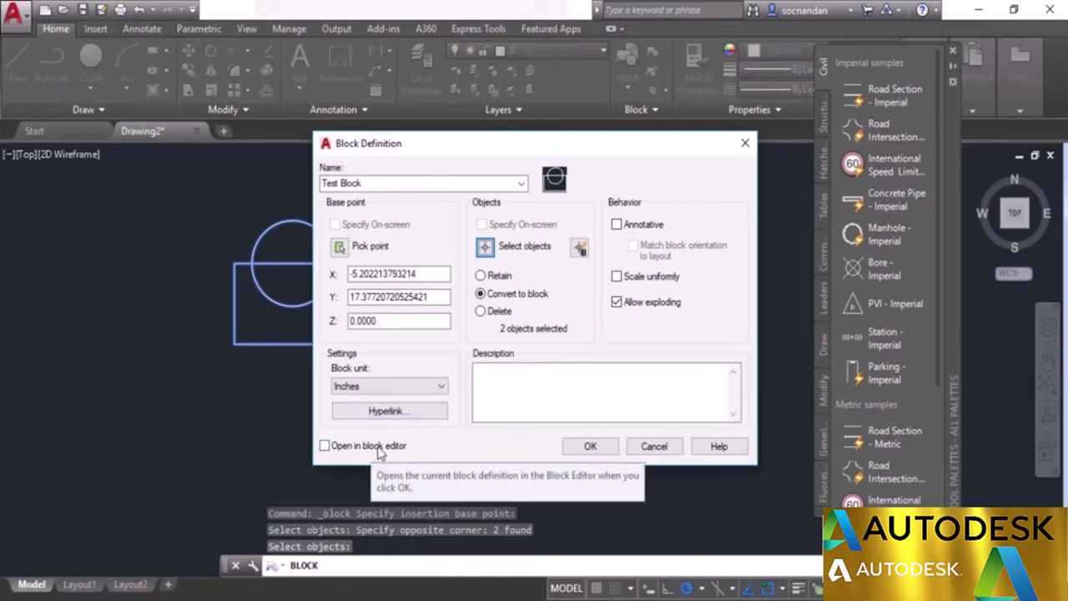
click(579, 450)
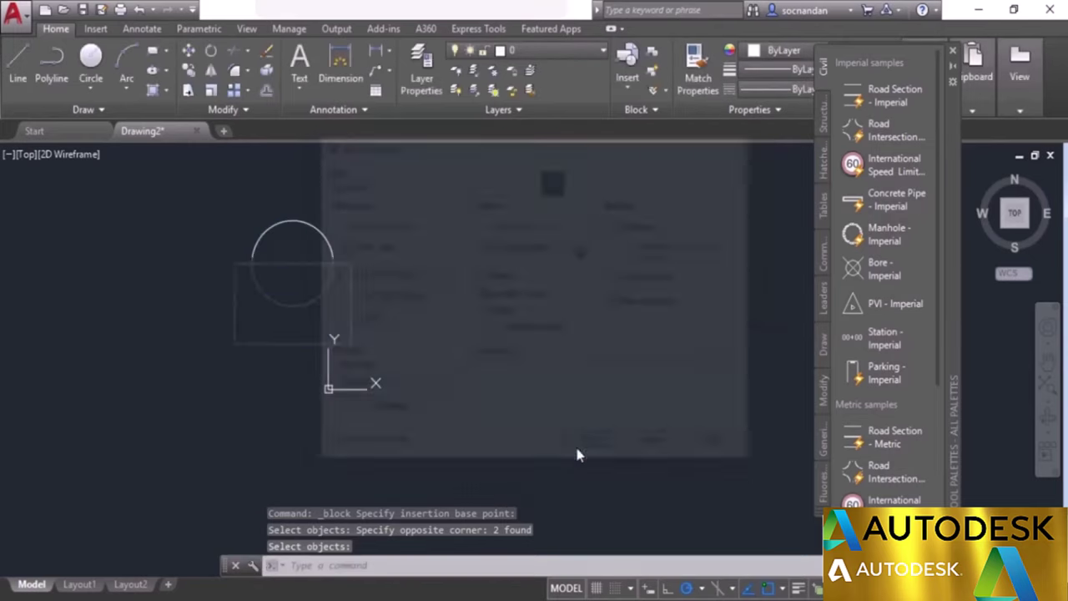
Check the drawing's insertable blocks for Test Block, then return to the drawing without inserting one.
click(631, 82)
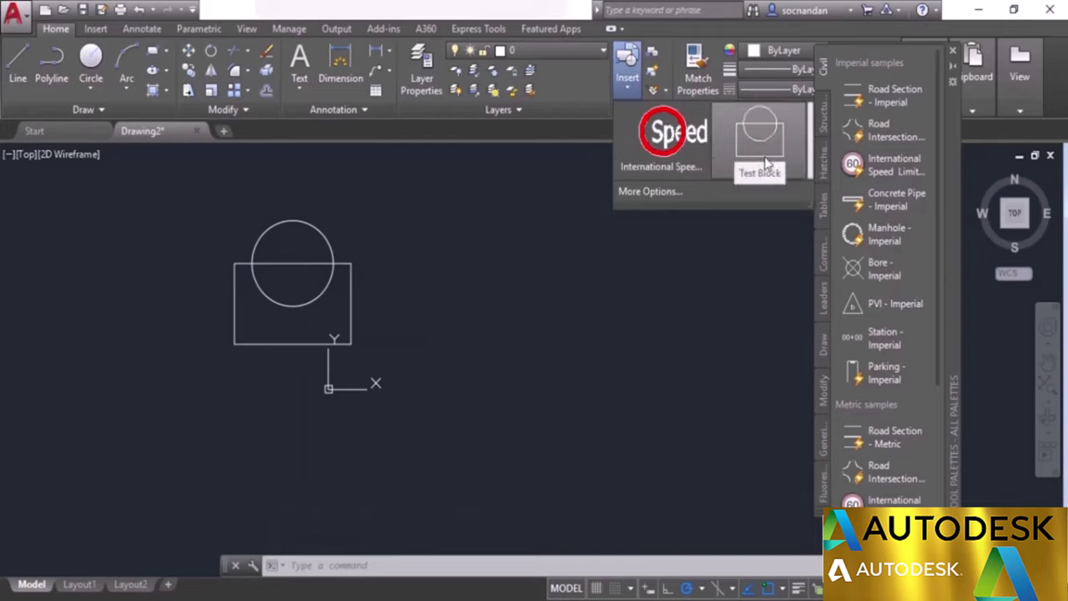
click(631, 97)
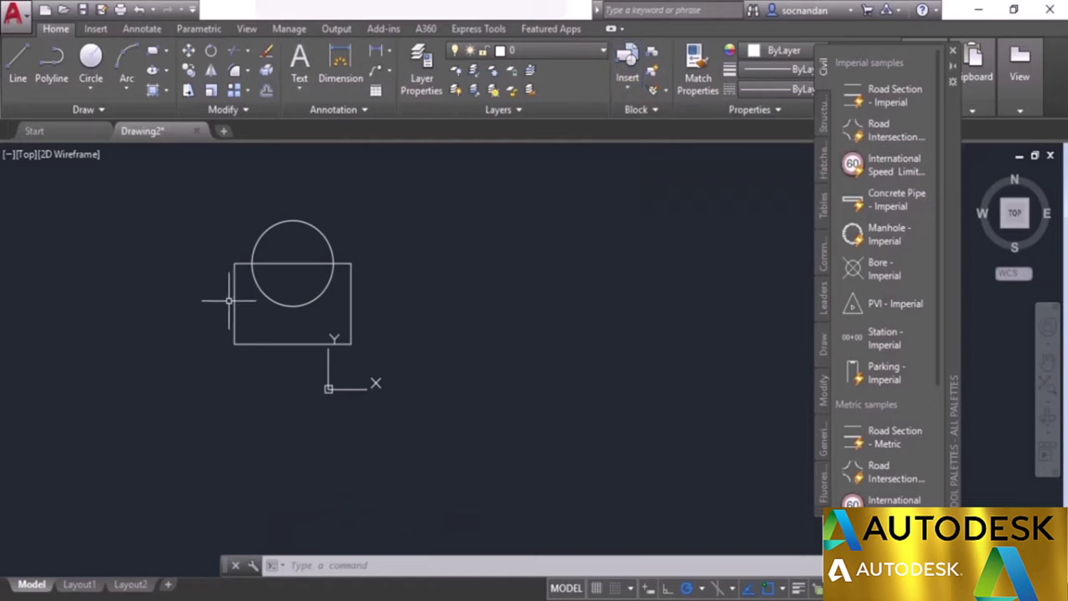
middle_drag(261, 314, 406, 364)
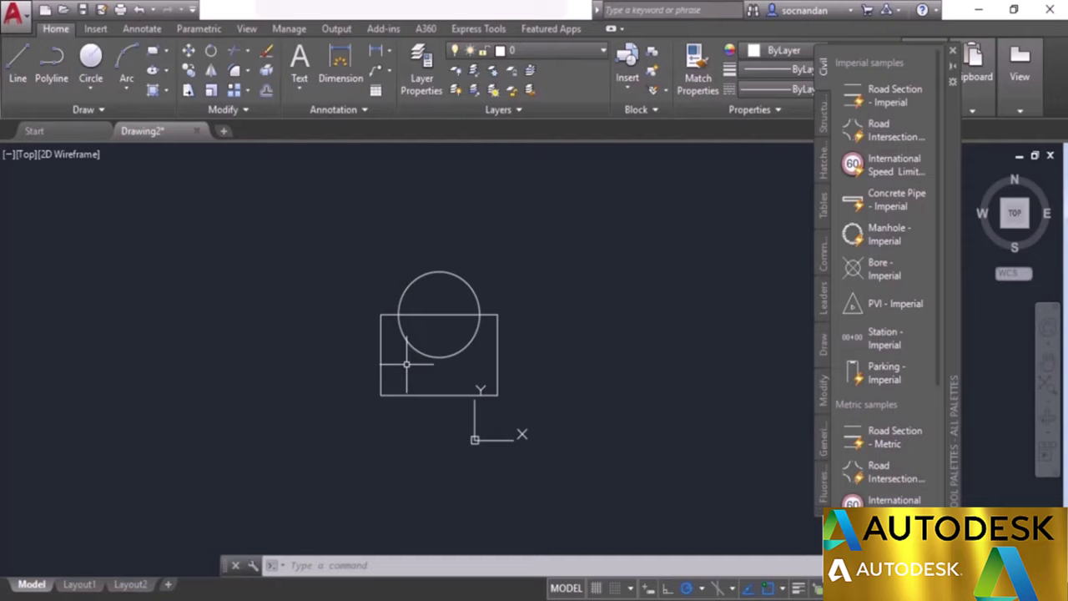
Save the drawing to the Desktop under the file name Test block.
click(84, 10)
click(332, 360)
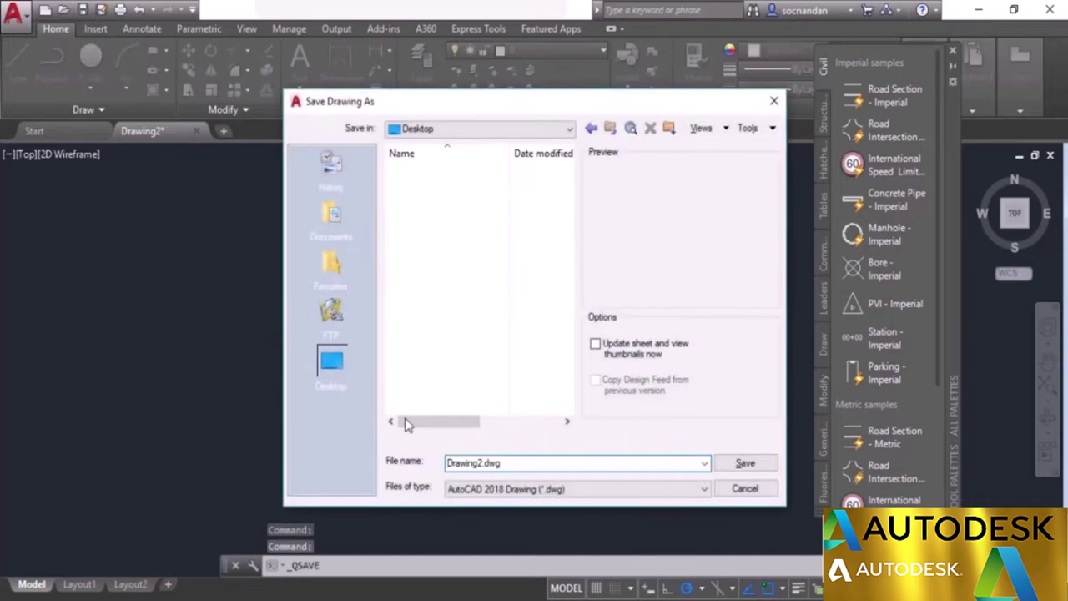
double_click(517, 465)
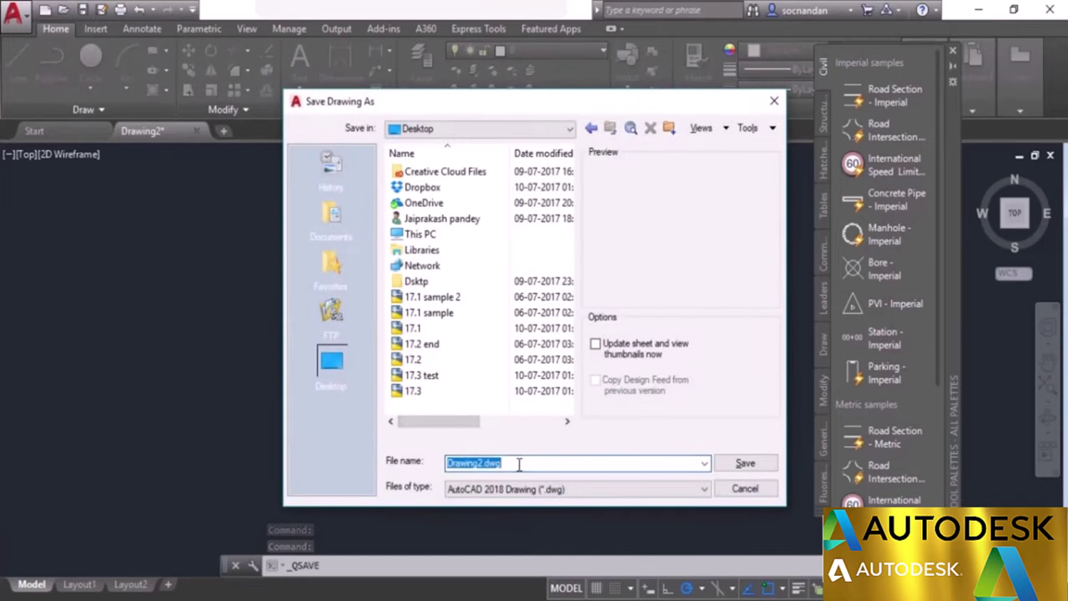
text(Test)
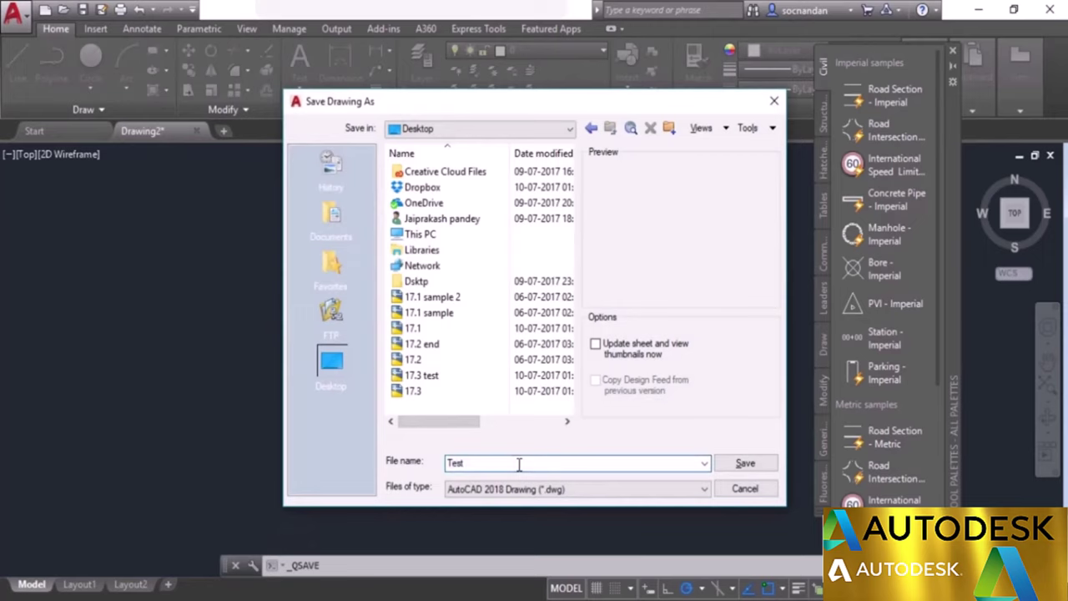
text( block)
click(745, 464)
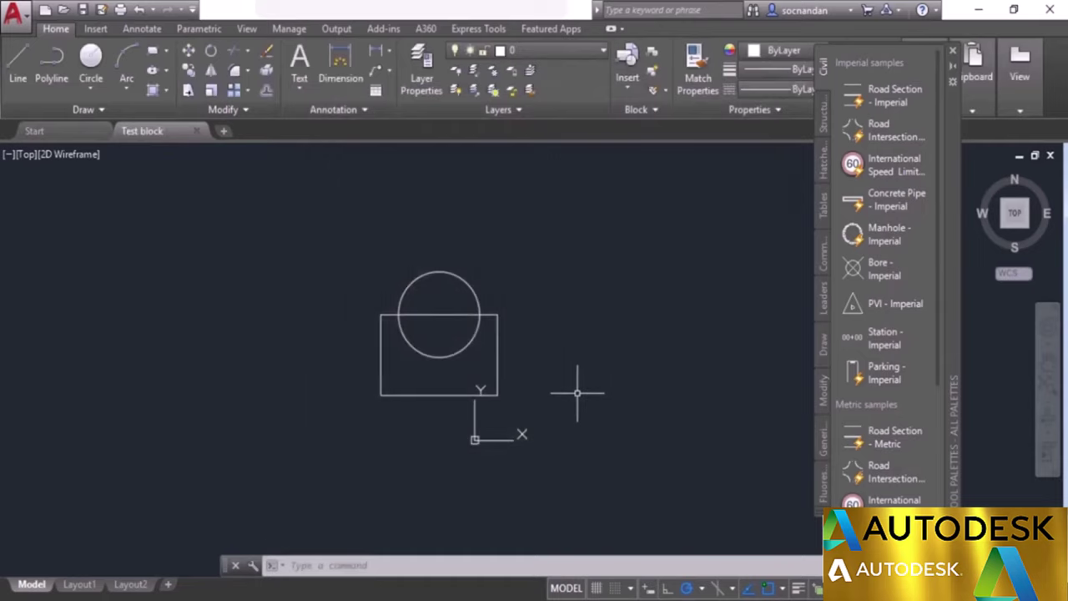
Open DesignCenter, browse from its home location to the en-us DesignCenter sample folder, and shift the palette aside.
key(ctrl+2)
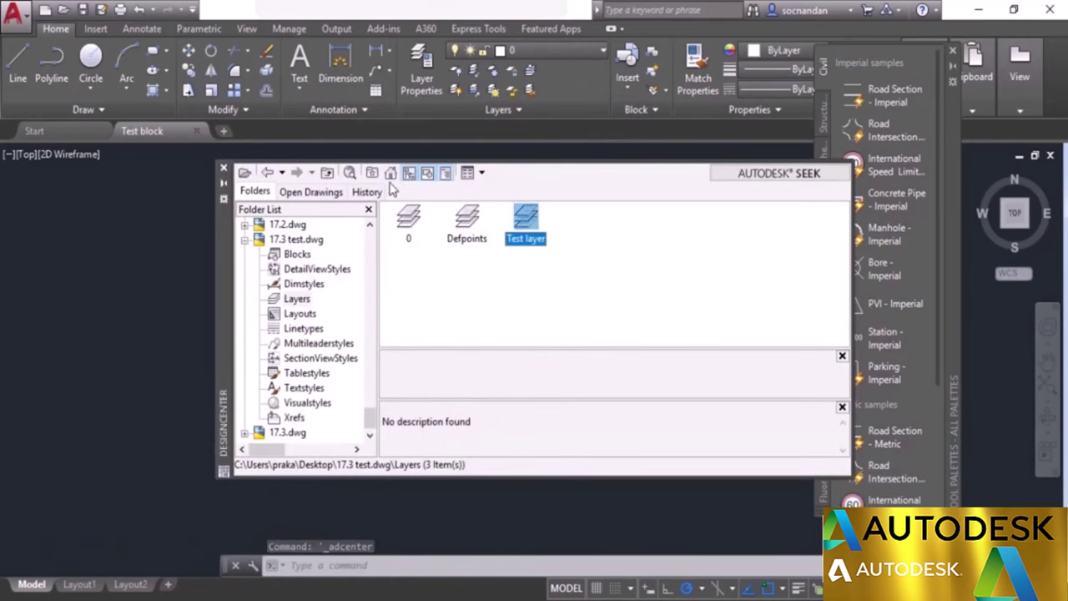
click(389, 172)
double_click(540, 231)
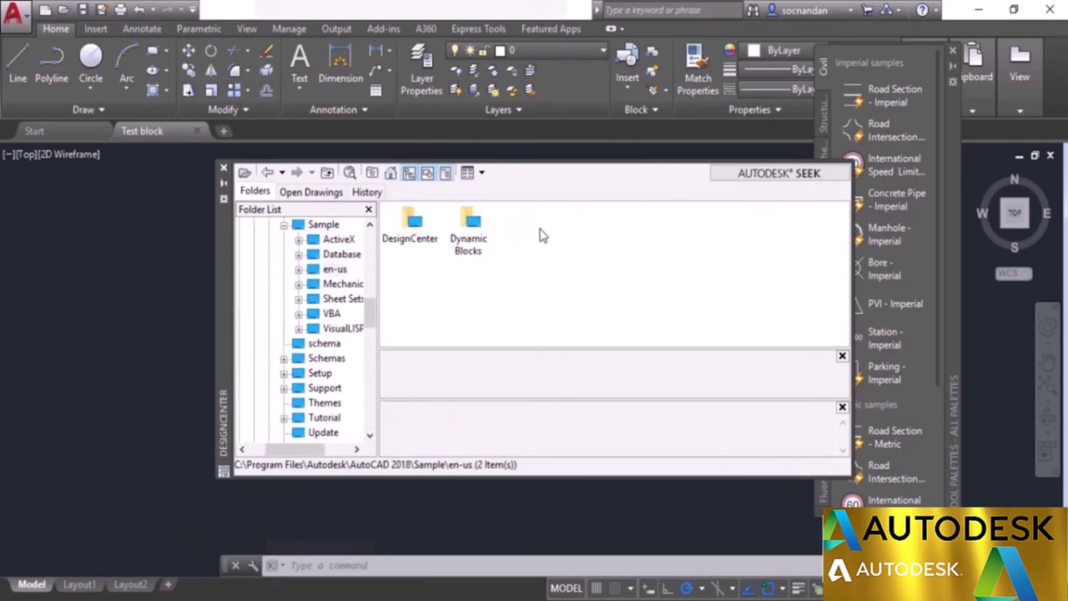
double_click(410, 221)
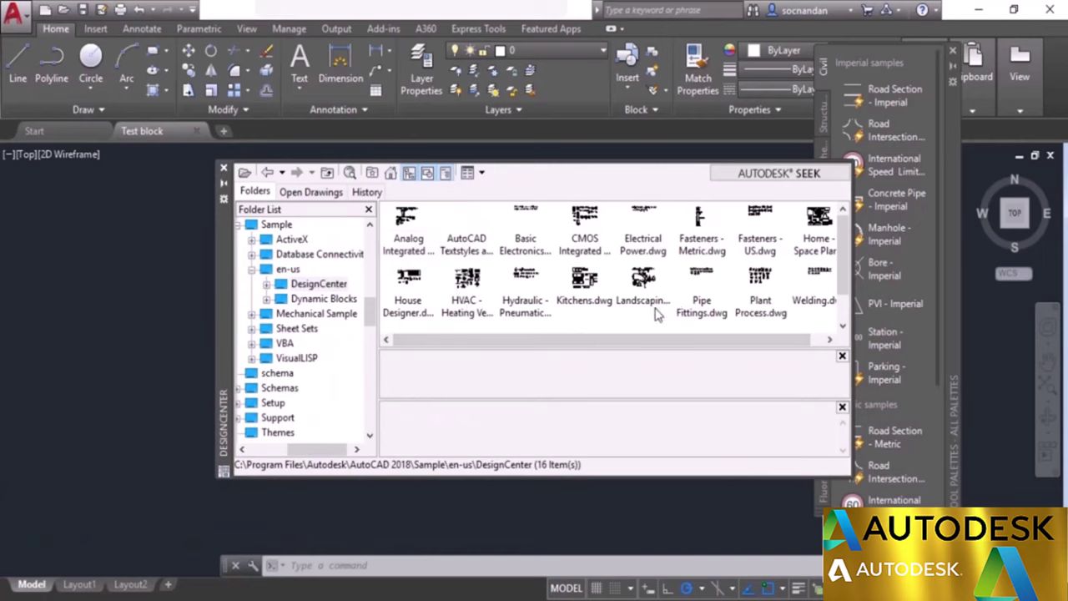
drag(224, 270, 139, 264)
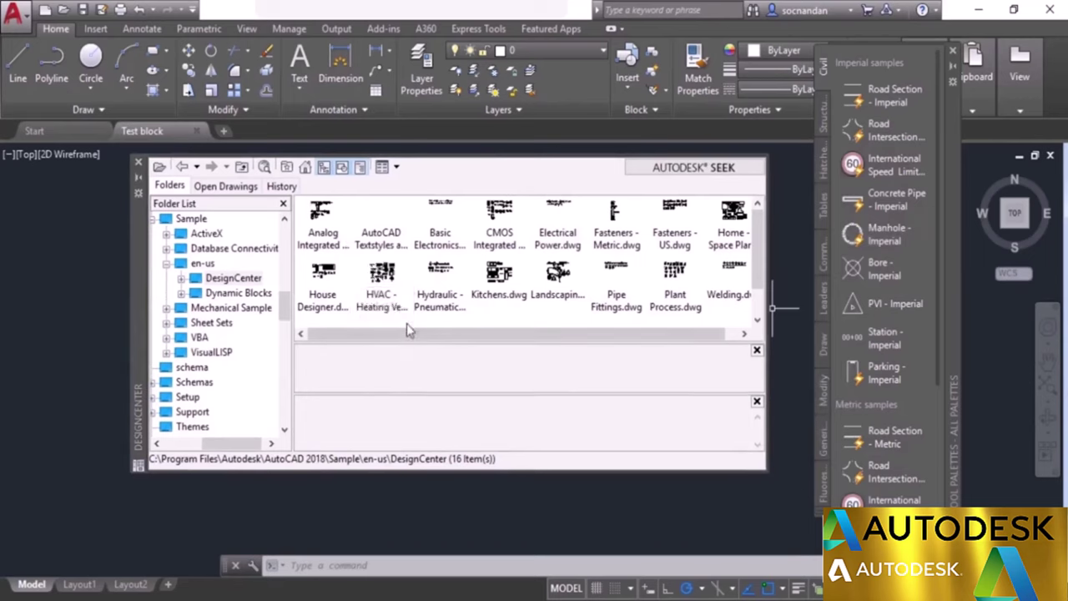
Browse for a save location to Program Files\Autodesk\AutoCAD 2018\Sample\en-us\DesignCenter on drive C, cancel without saving, and close DesignCenter.
click(101, 9)
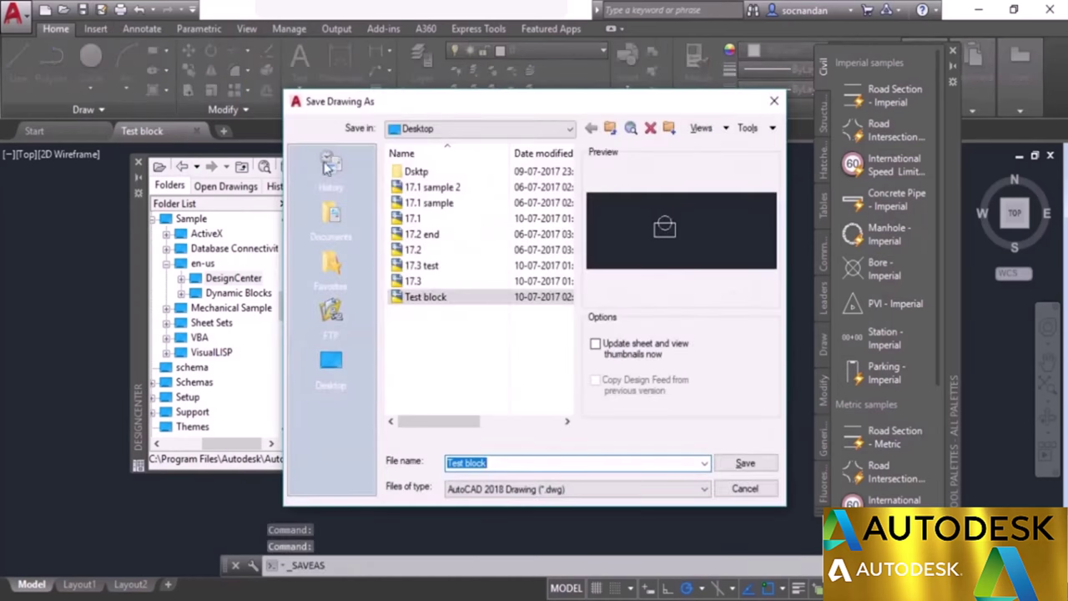
mouse_move(402, 108)
mouse_down()
mouse_move(612, 46)
mouse_move(589, 20)
mouse_up()
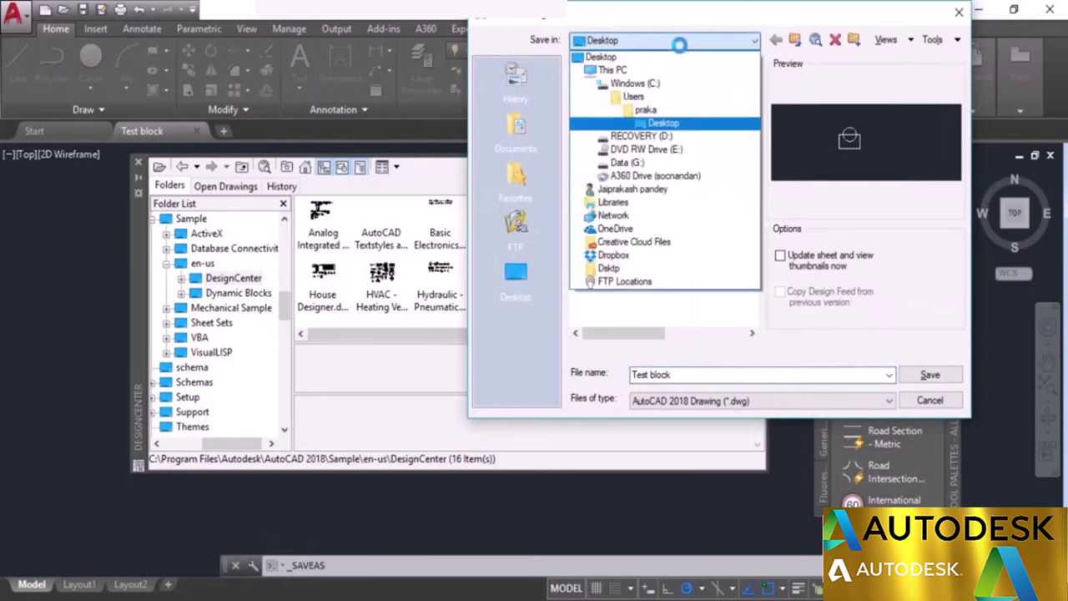
click(670, 84)
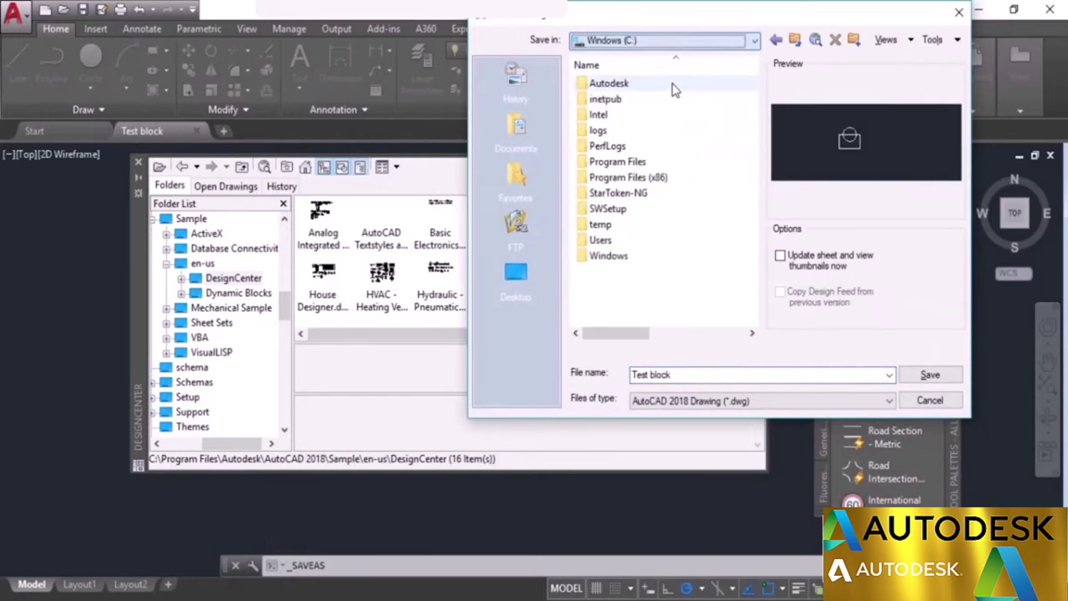
double_click(644, 163)
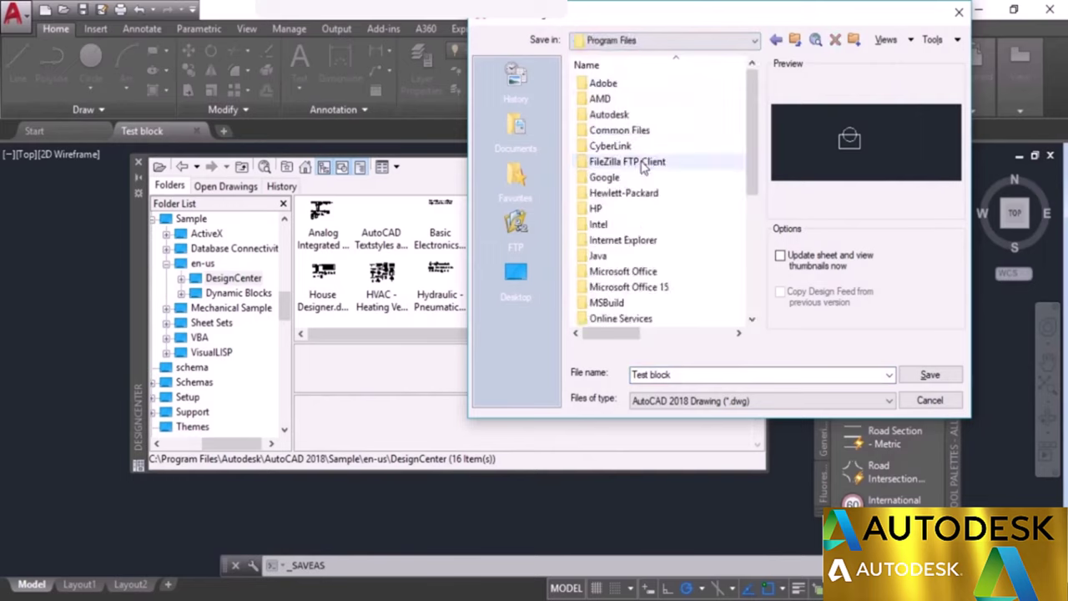
double_click(639, 114)
double_click(646, 116)
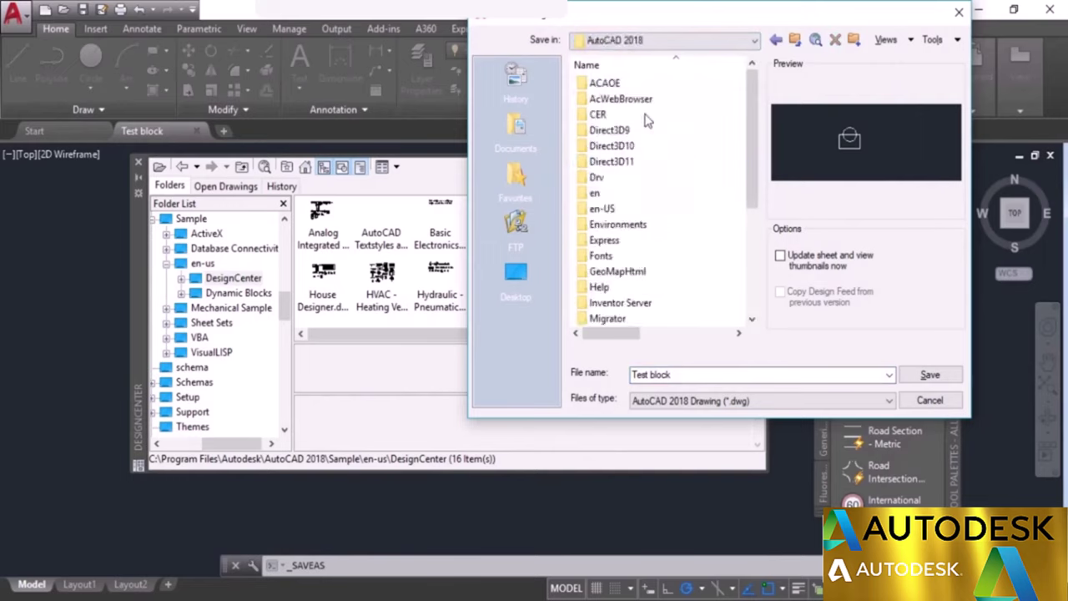
scroll(649, 209, down, 1)
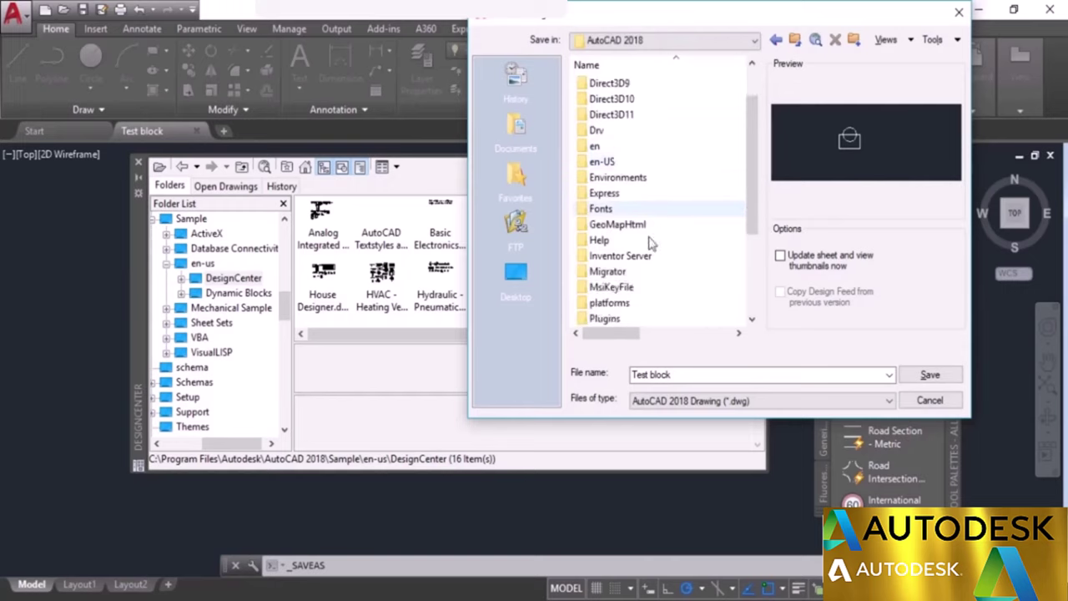
scroll(655, 275, down, 1)
double_click(651, 286)
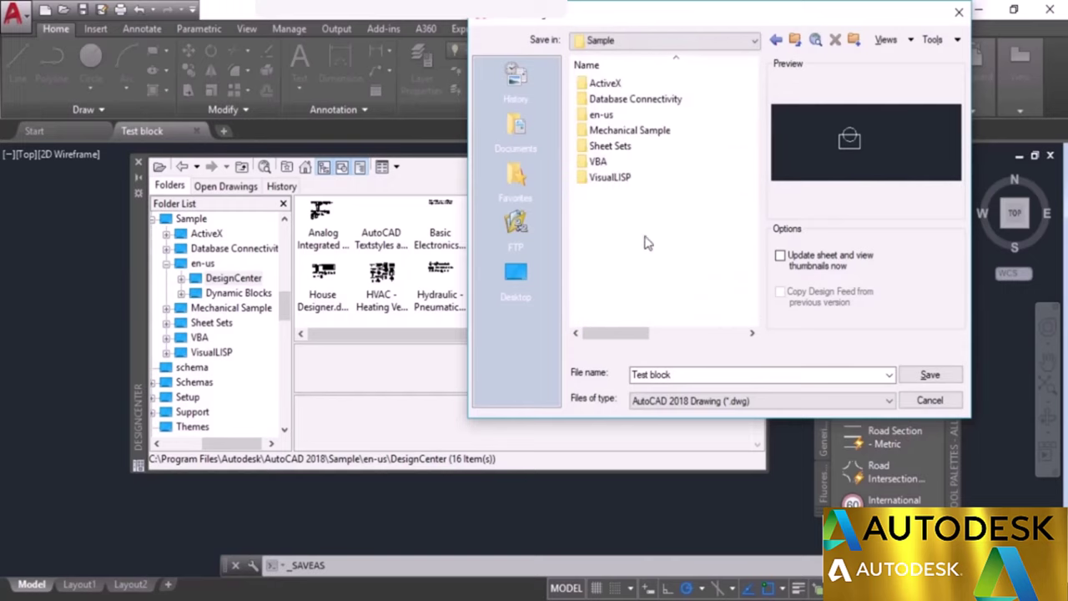
double_click(619, 118)
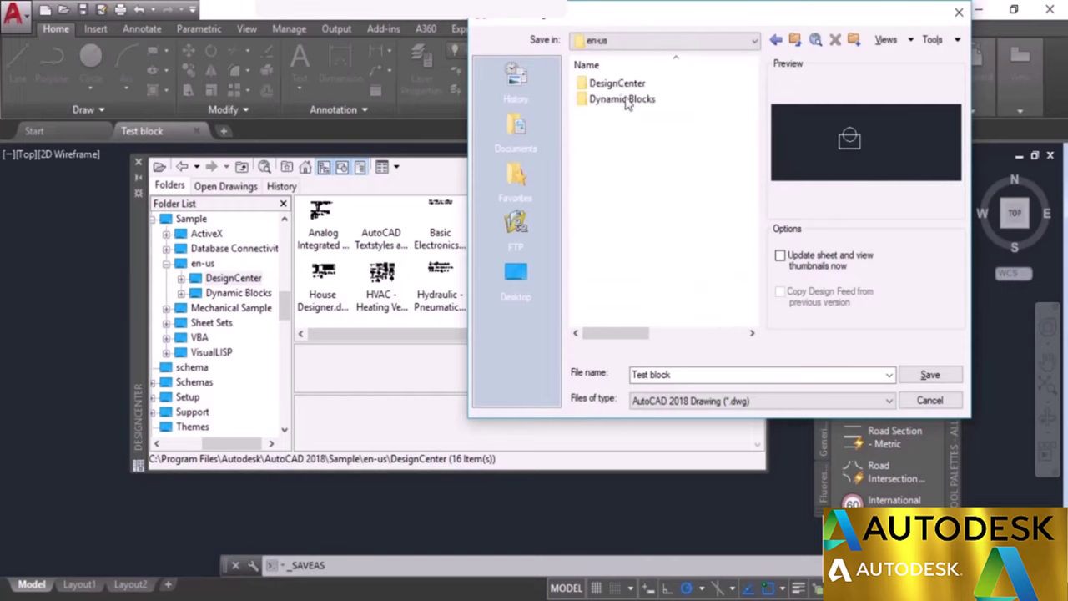
double_click(628, 84)
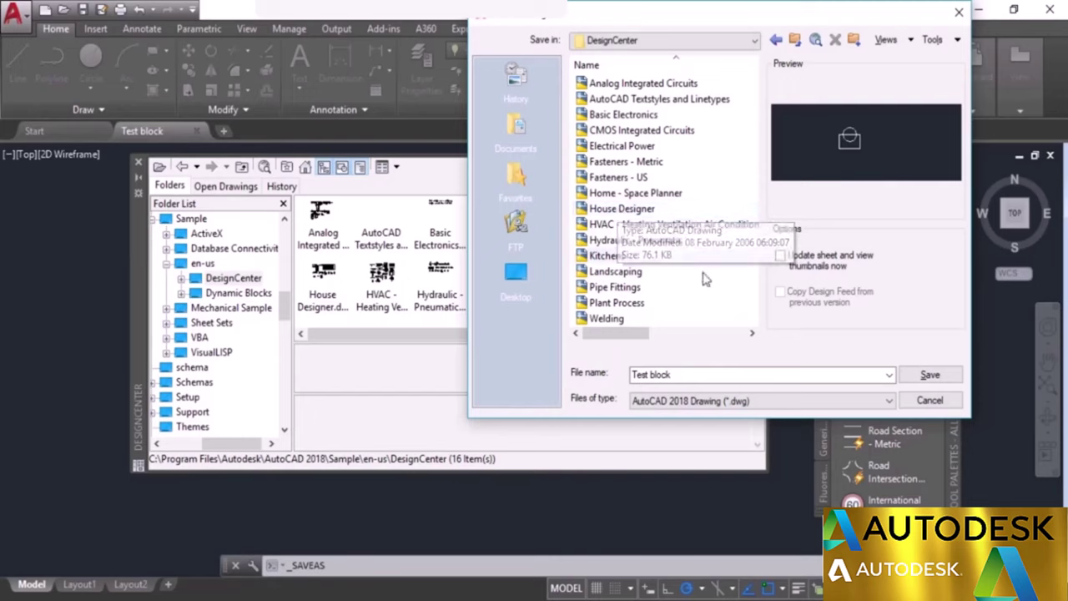
click(952, 402)
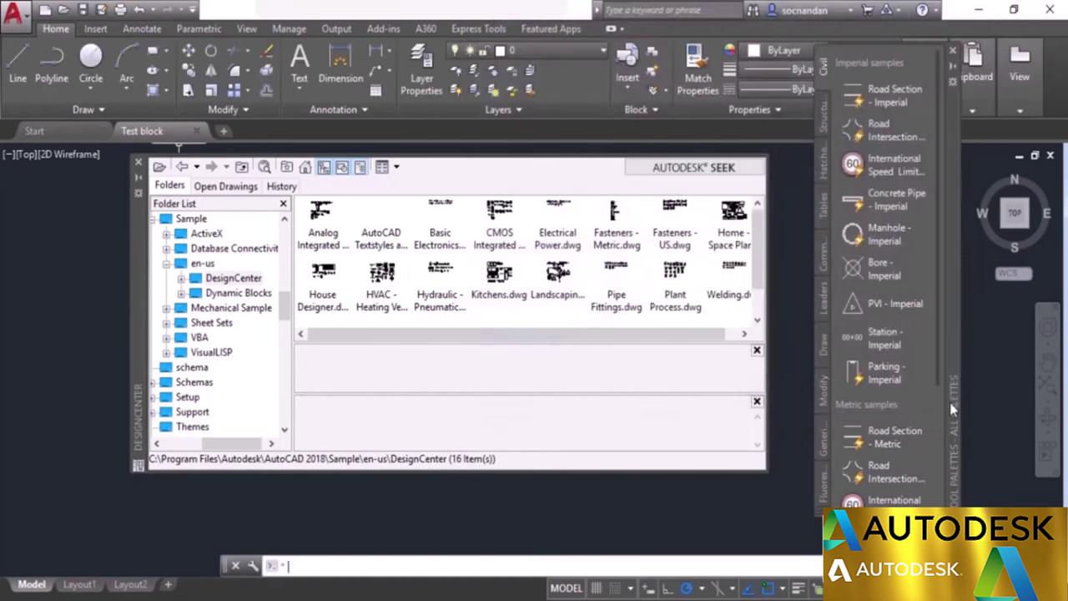
click(138, 163)
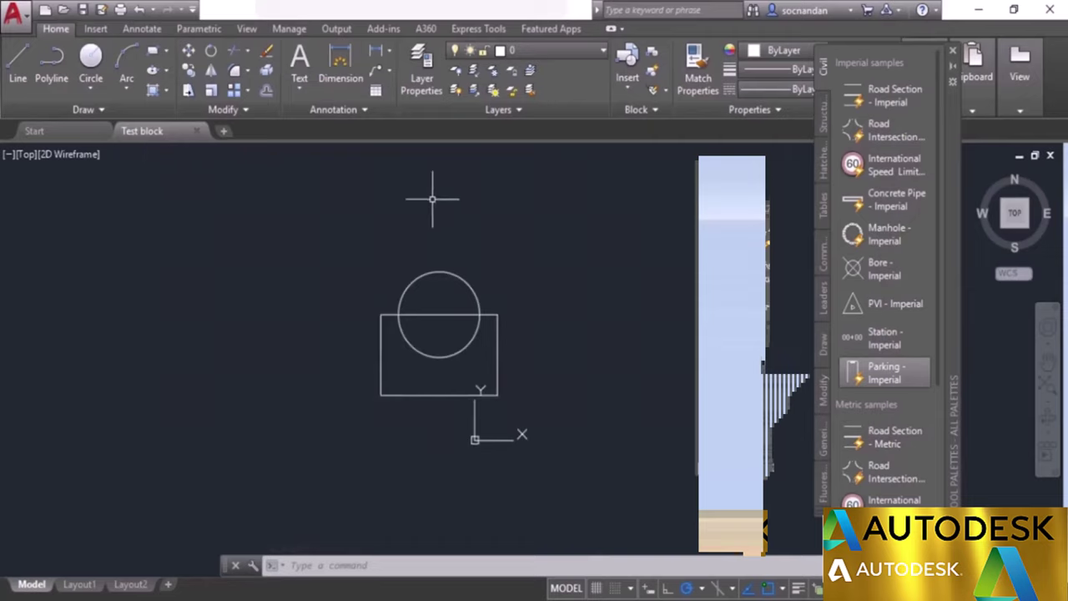
Create a new tool palette named SourceCAD and add the drawing's Test Block to it.
right_click(827, 209)
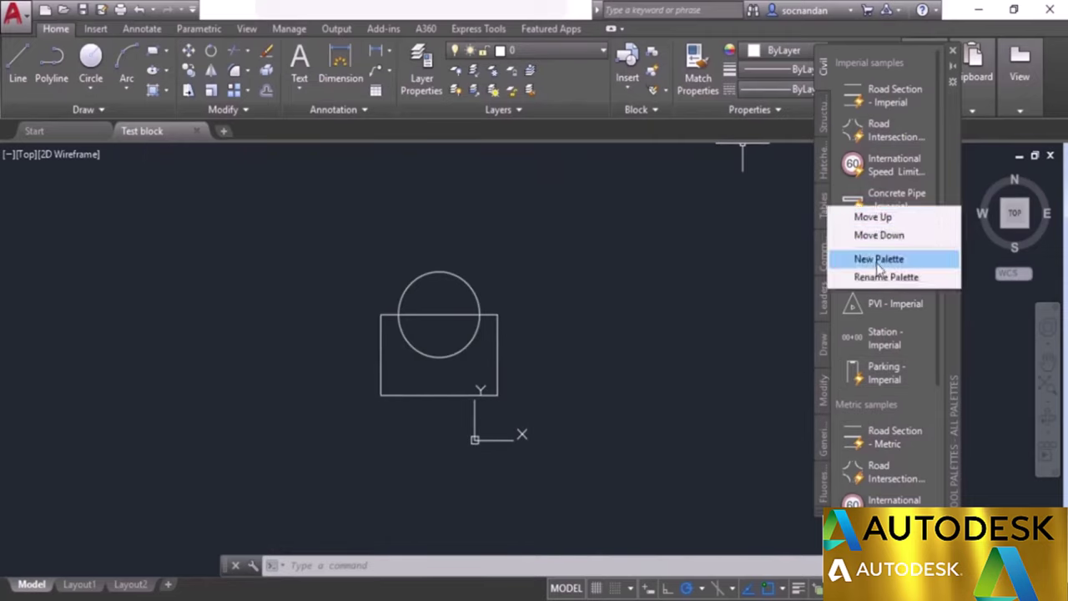
click(878, 261)
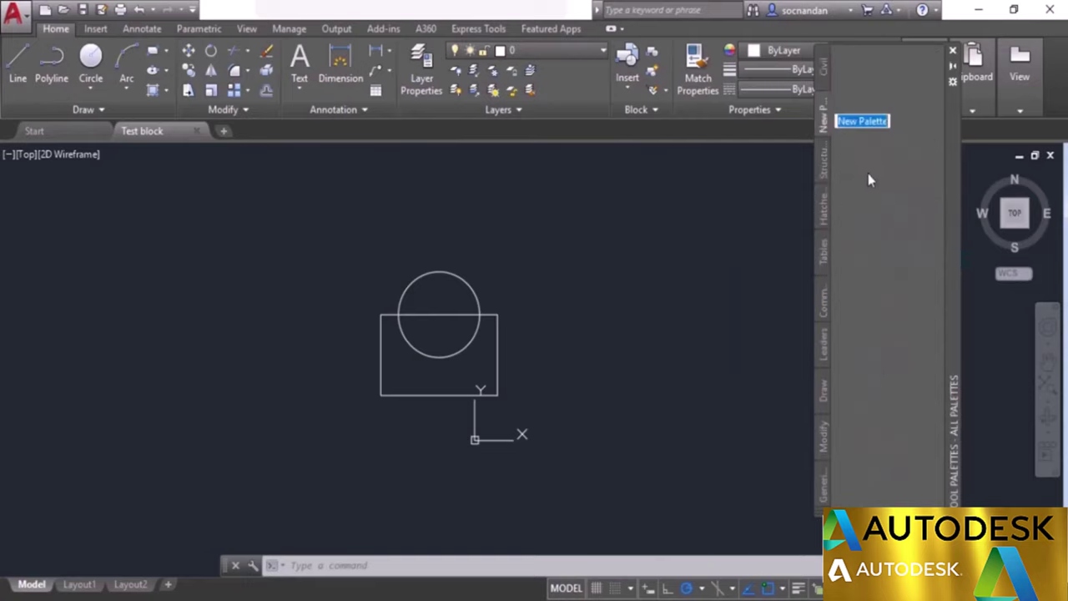
text(SourceCAD)
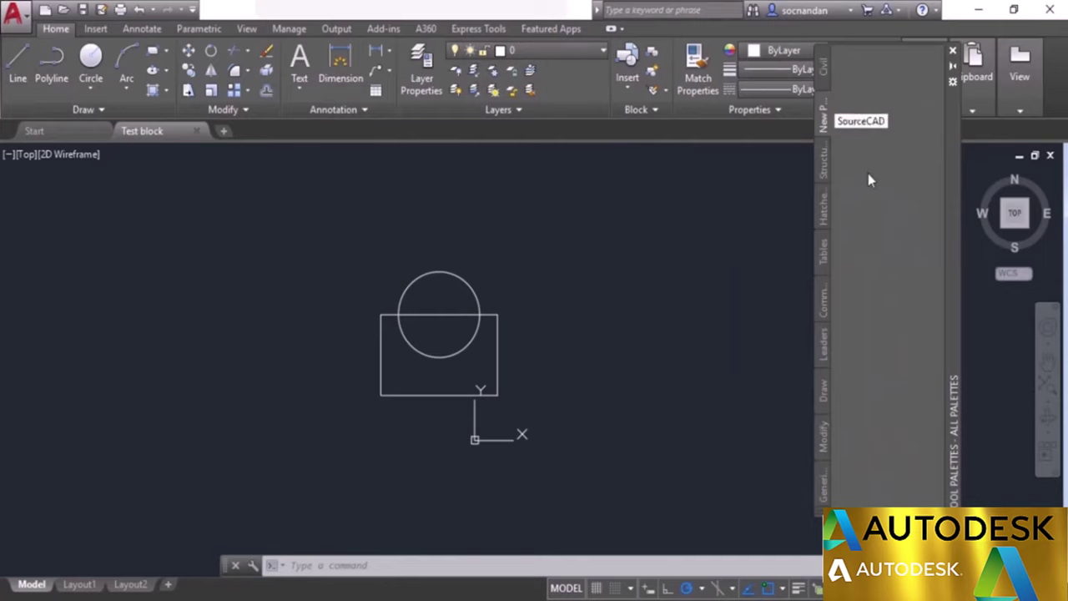
key(Return)
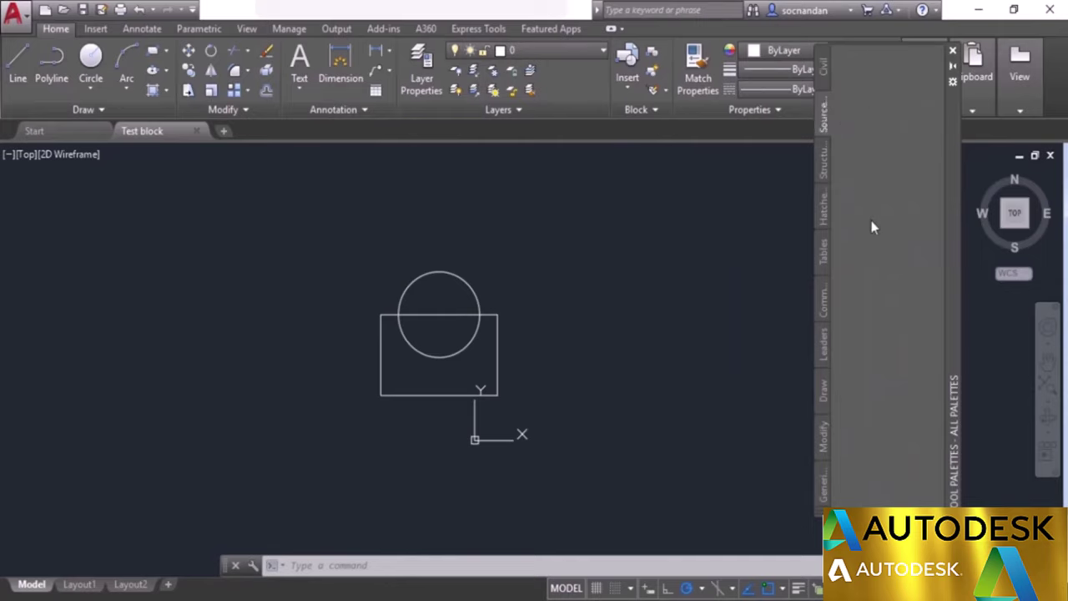
click(499, 327)
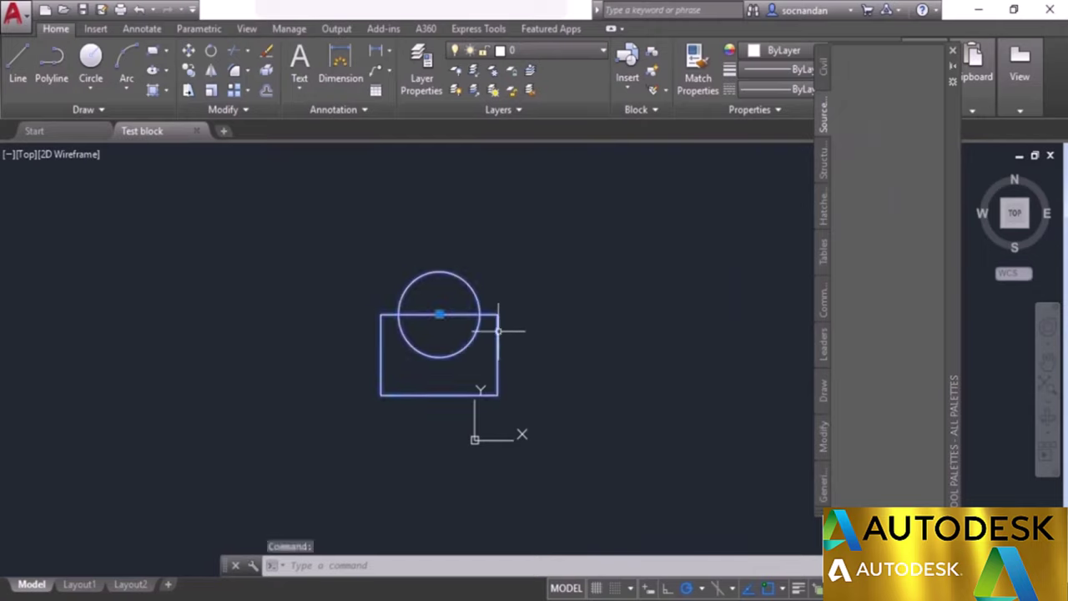
drag(499, 332, 877, 80)
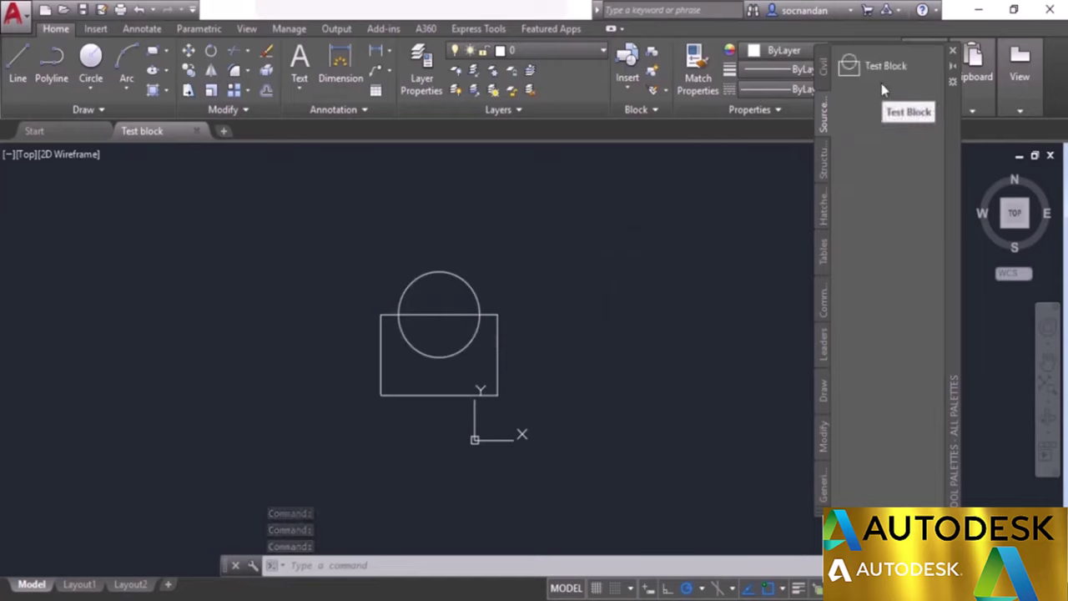
Erase the block from the drawing and insert a new Test Block from the SourceCAD palette, slightly left of the origin.
click(587, 307)
click(447, 324)
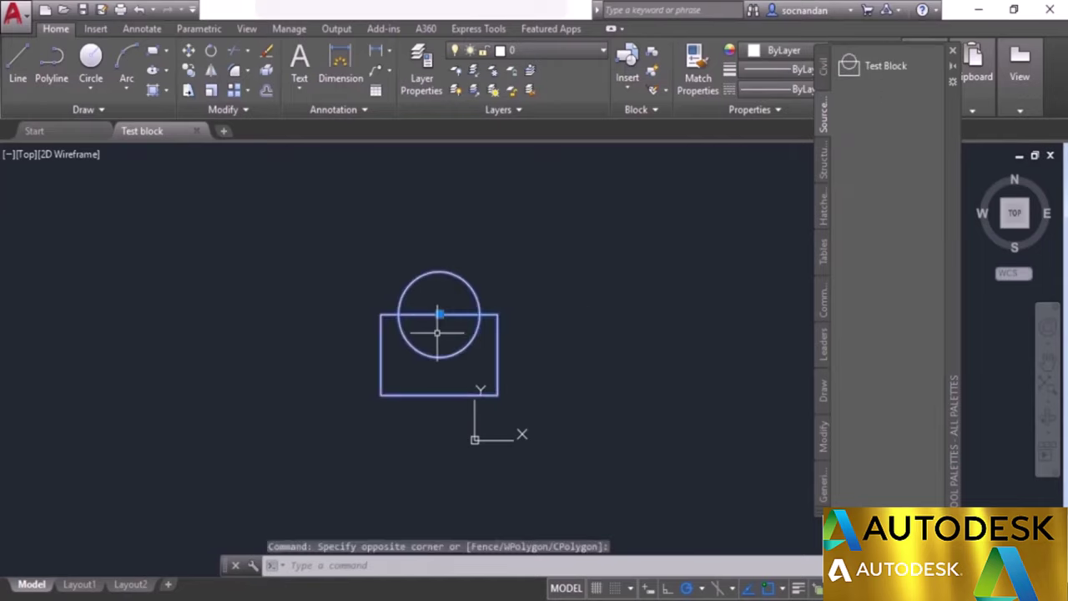
right_click(439, 327)
click(479, 275)
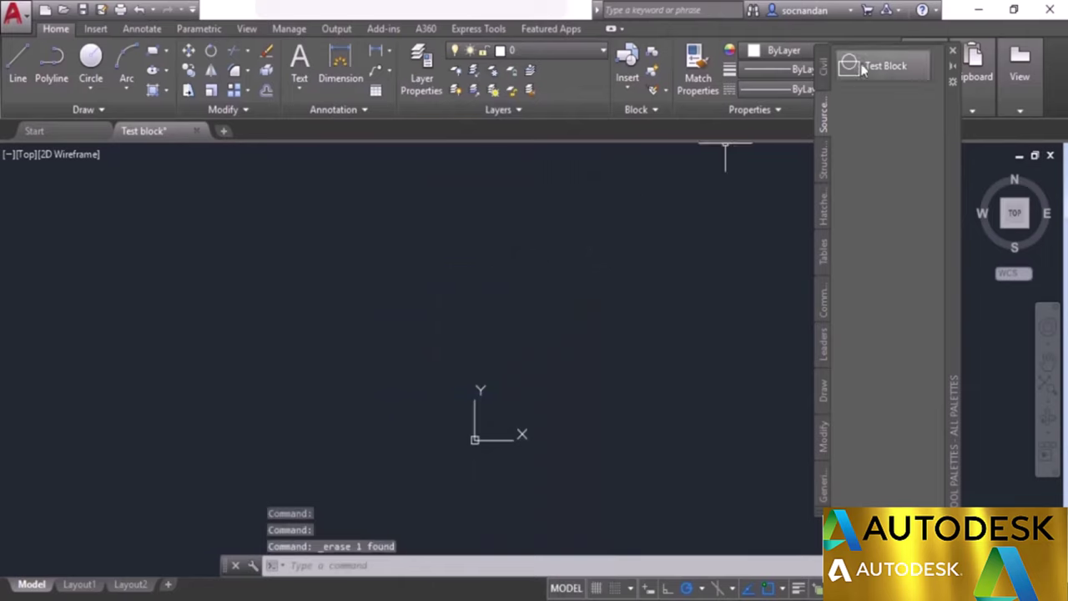
mouse_move(867, 67)
mouse_down()
mouse_move(735, 159)
mouse_move(372, 301)
mouse_up()
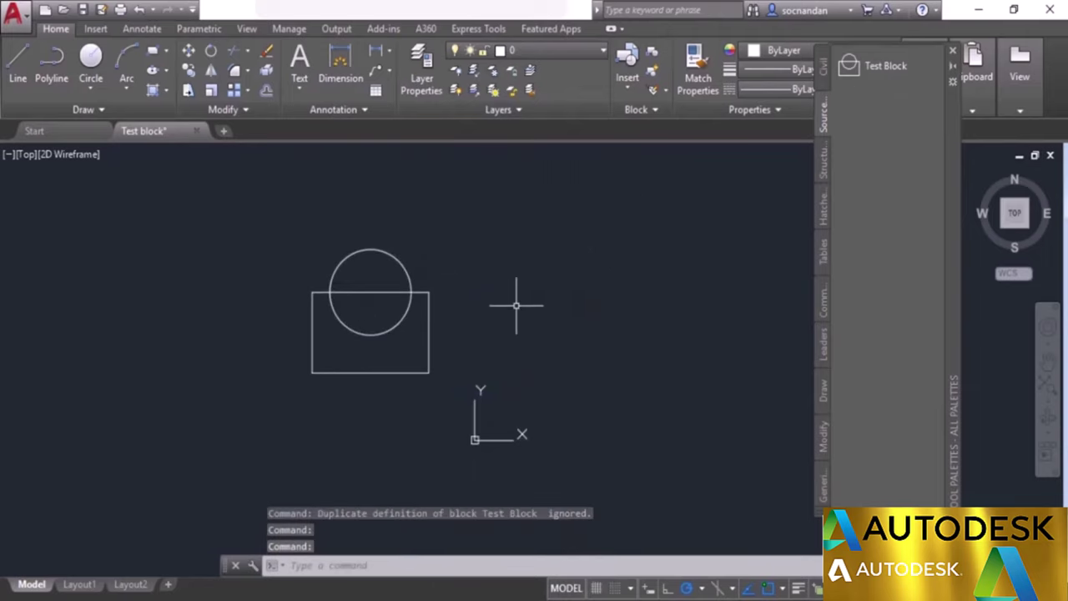
Start a new blank drawing and insert Test Block into it from the SourceCAD palette.
click(225, 134)
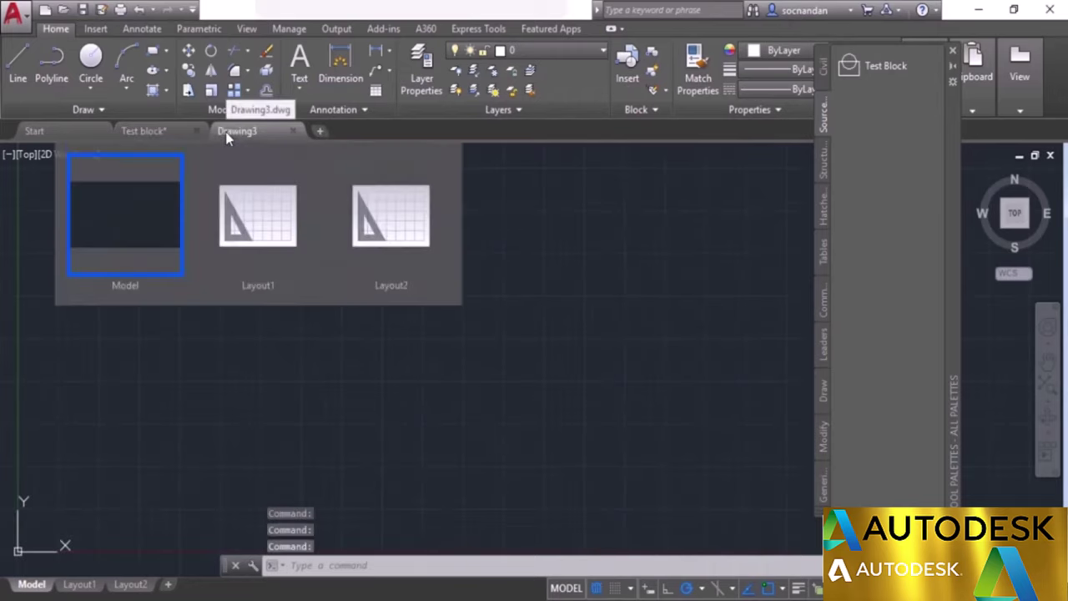
click(1048, 384)
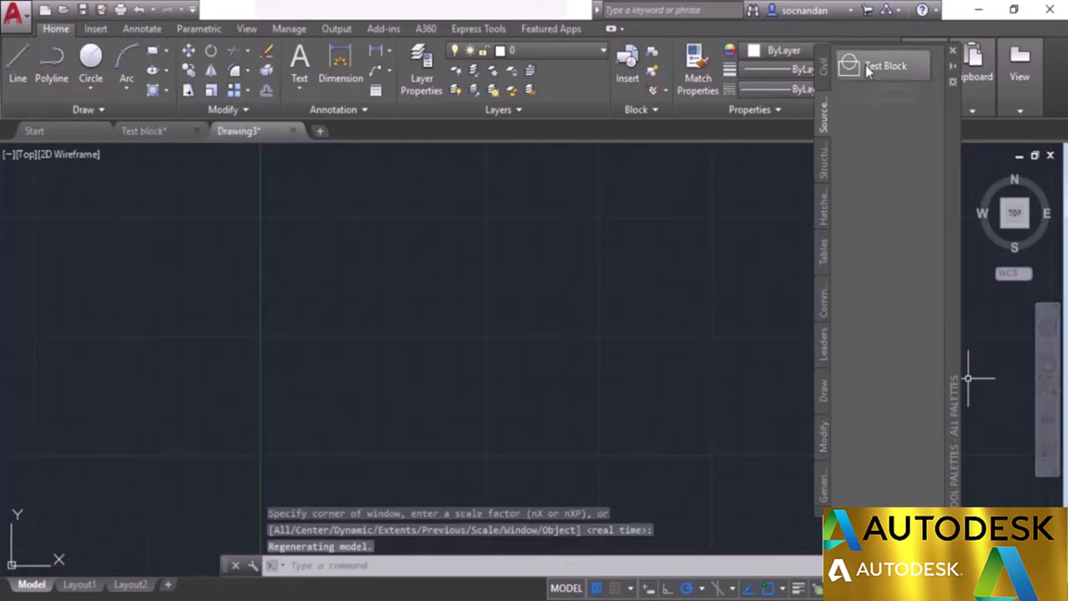
drag(867, 70, 505, 301)
scroll(506, 301, down, 6)
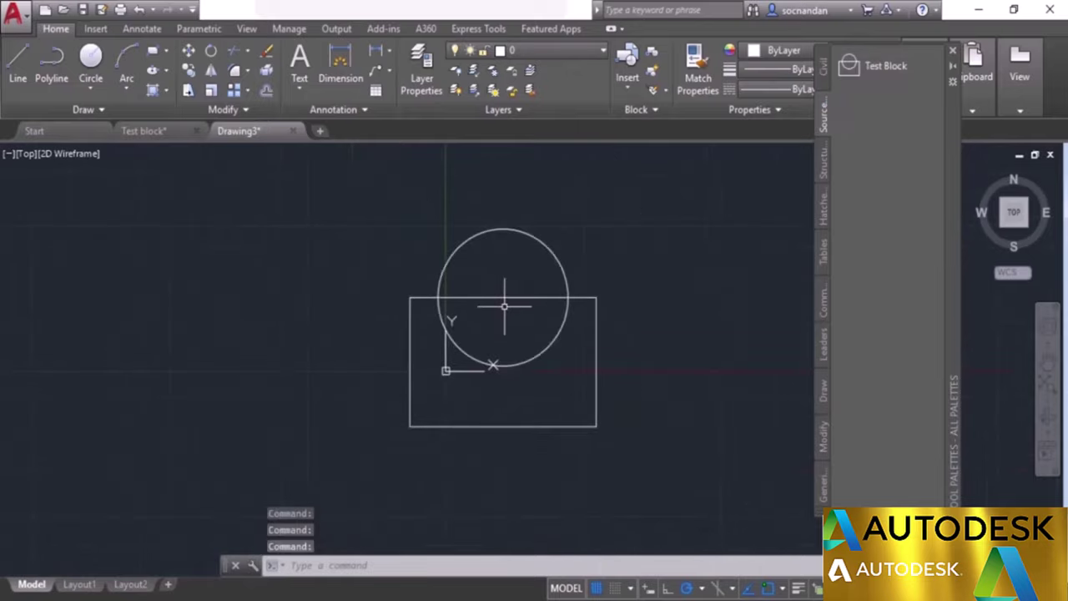
Return to the Test block drawing and open the palette's Test Block in the Block Editor.
click(162, 132)
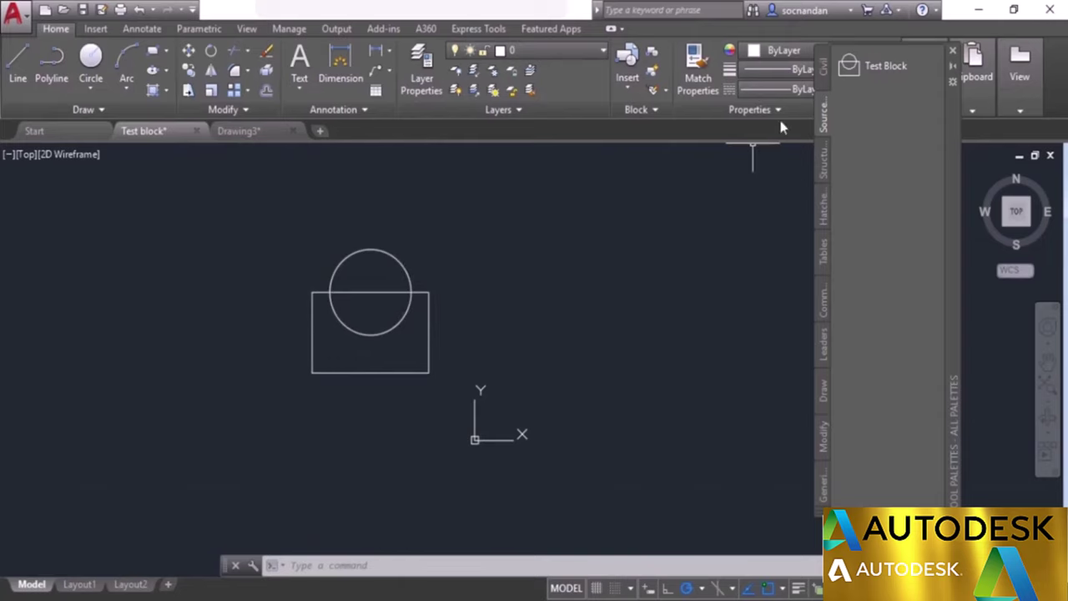
click(853, 70)
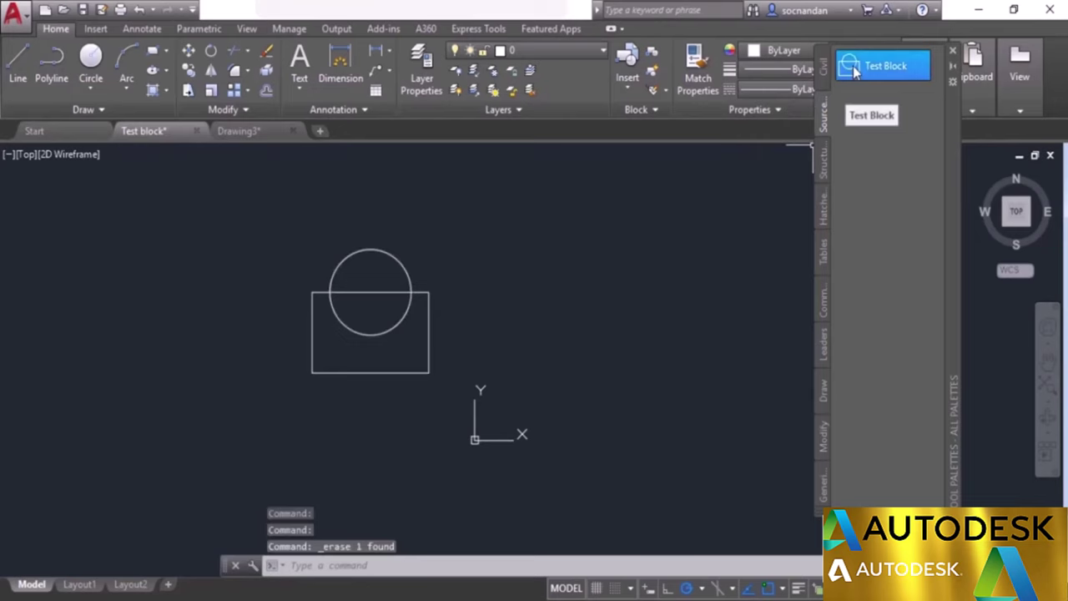
right_click(855, 71)
click(890, 96)
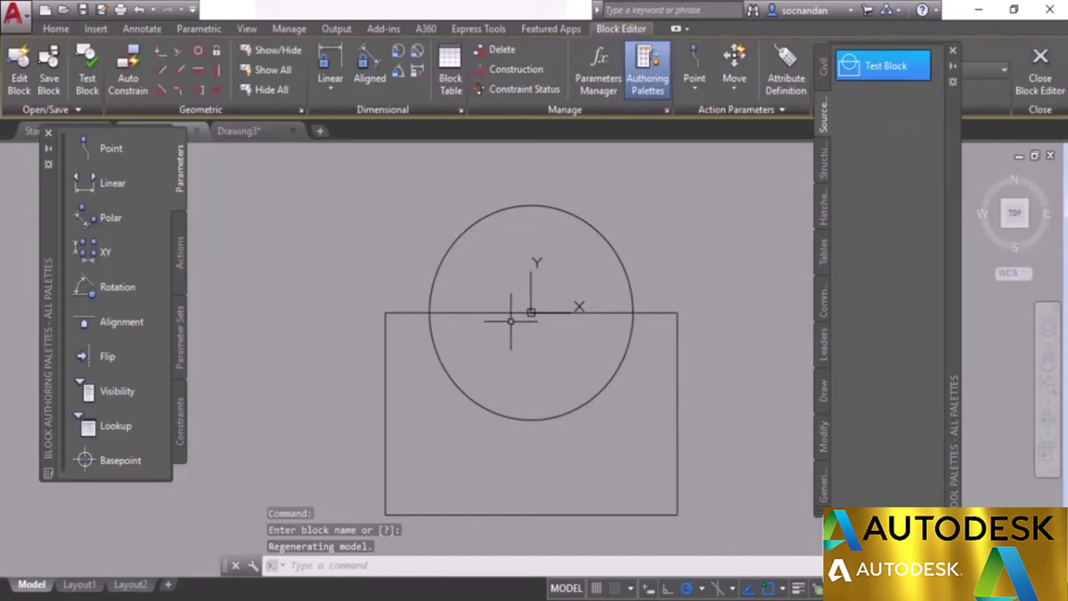
Draw a smaller concentric circle inside the block's circle, then close the Block Editor and save the changes to Test Block.
click(56, 28)
click(91, 63)
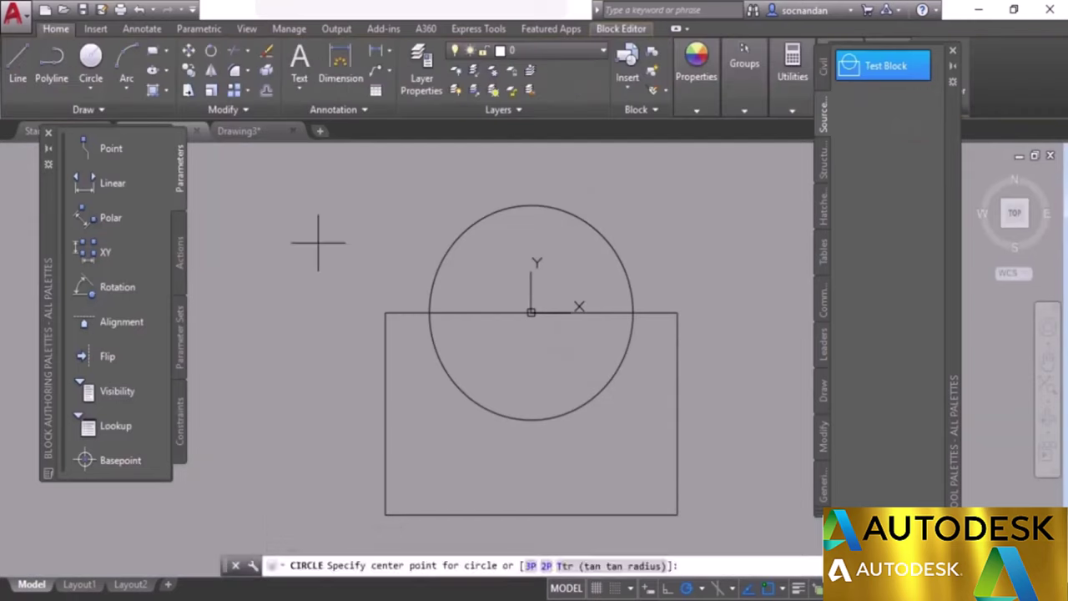
click(531, 312)
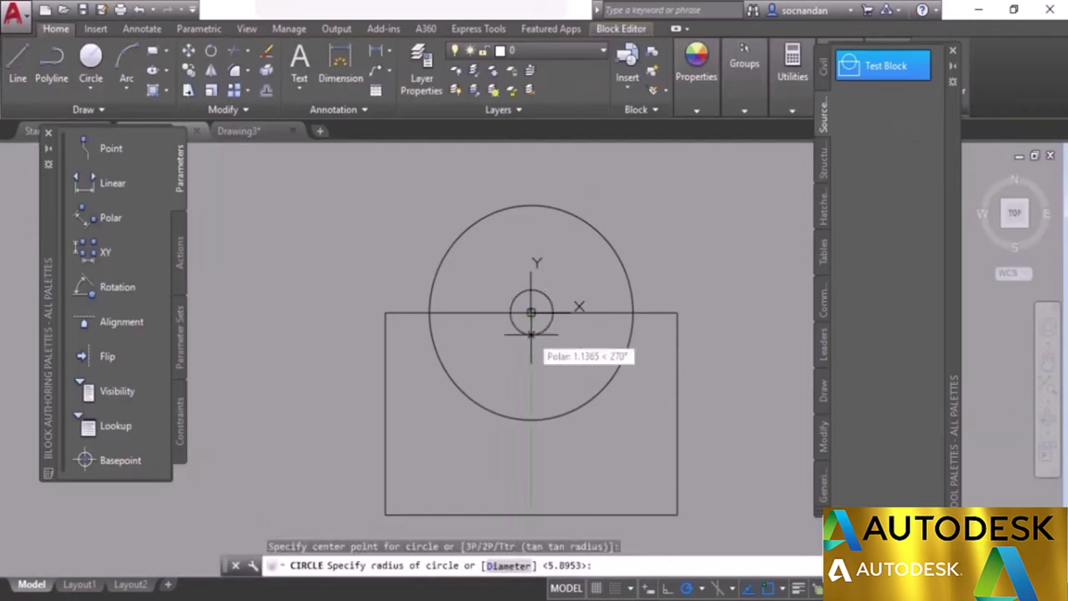
click(528, 381)
drag(959, 208, 881, 206)
click(941, 71)
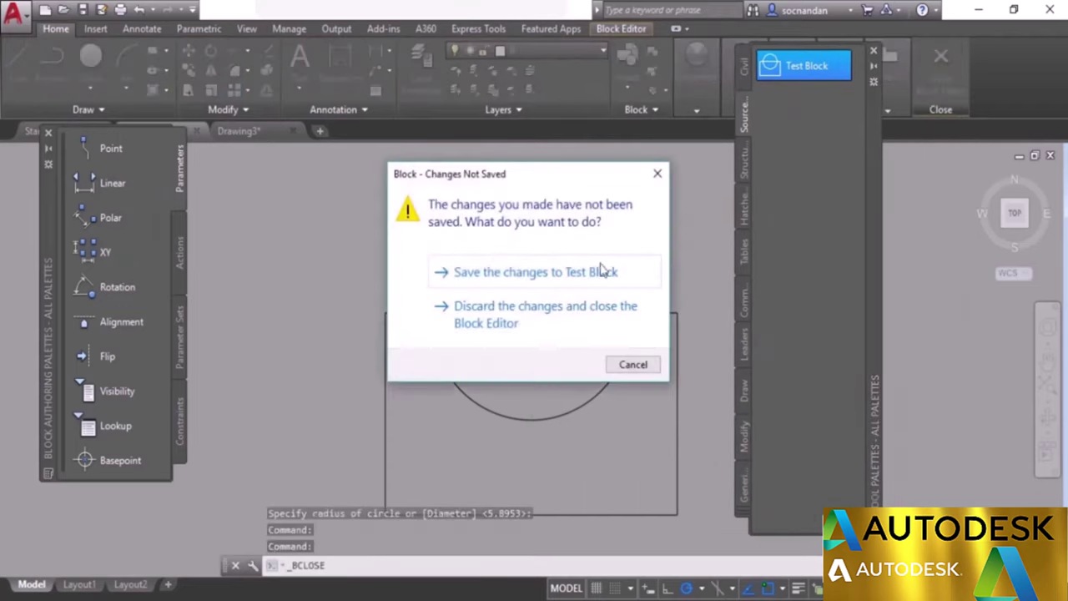
click(618, 275)
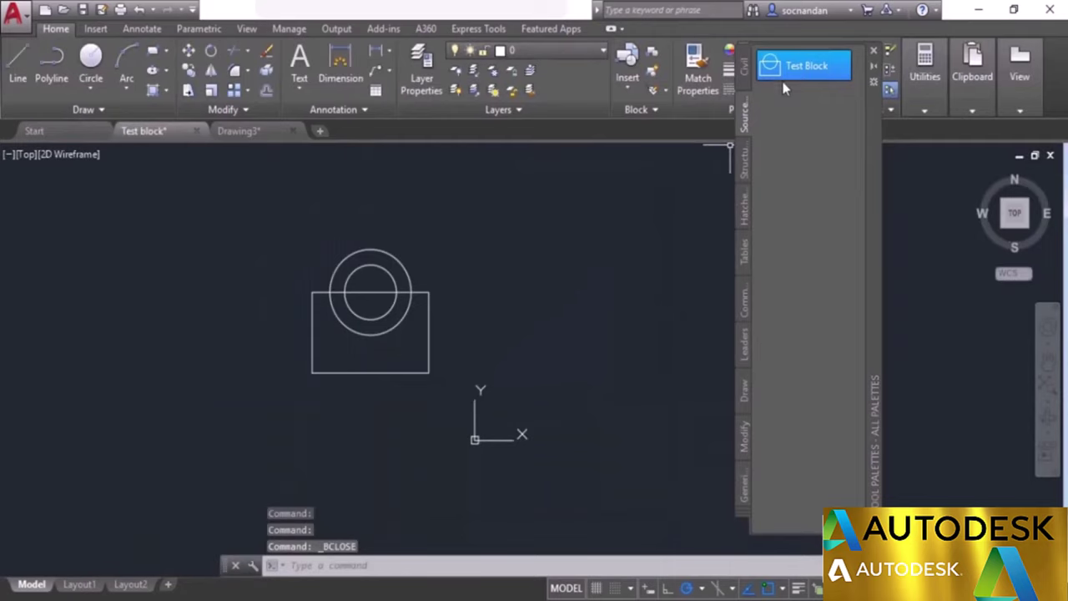
Insert another Test Block beside the existing one from the SourceCAD palette, then redefine the block from its palette tool.
mouse_move(798, 70)
mouse_down()
mouse_move(687, 192)
mouse_move(513, 302)
mouse_up()
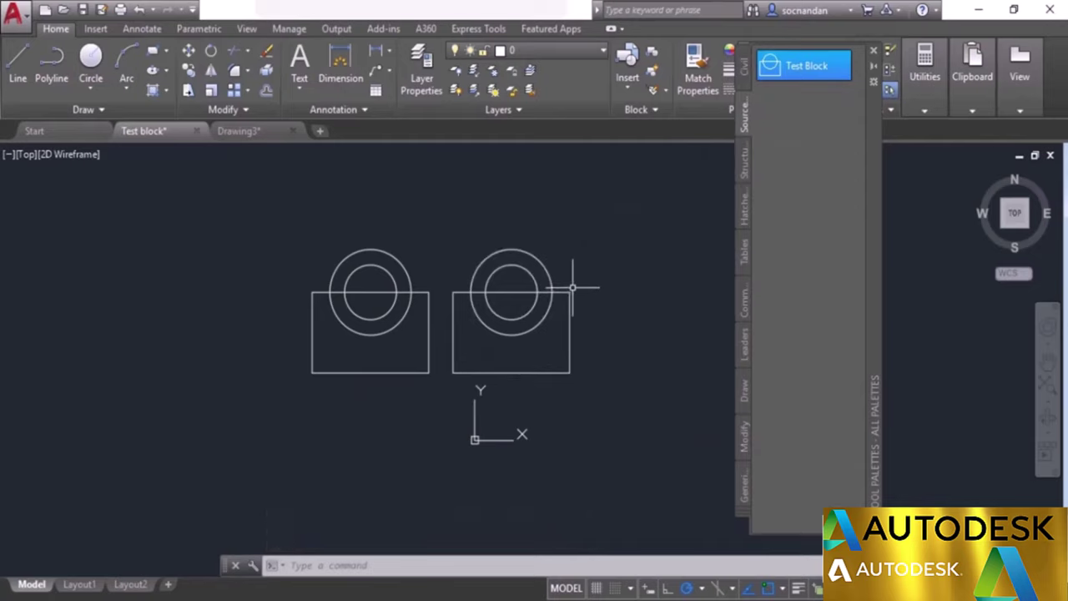
right_click(826, 73)
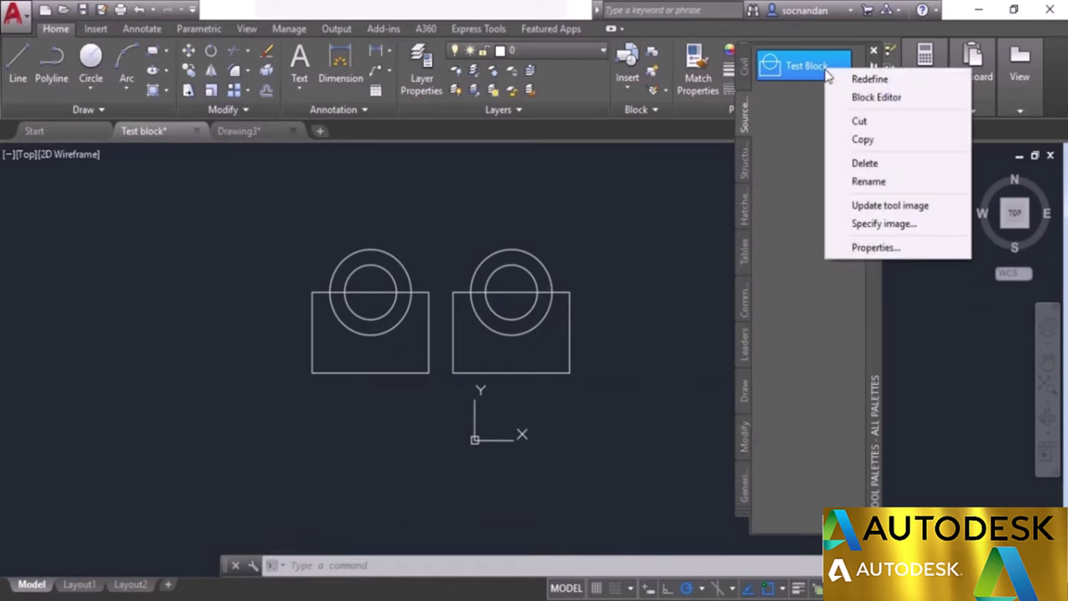
click(887, 84)
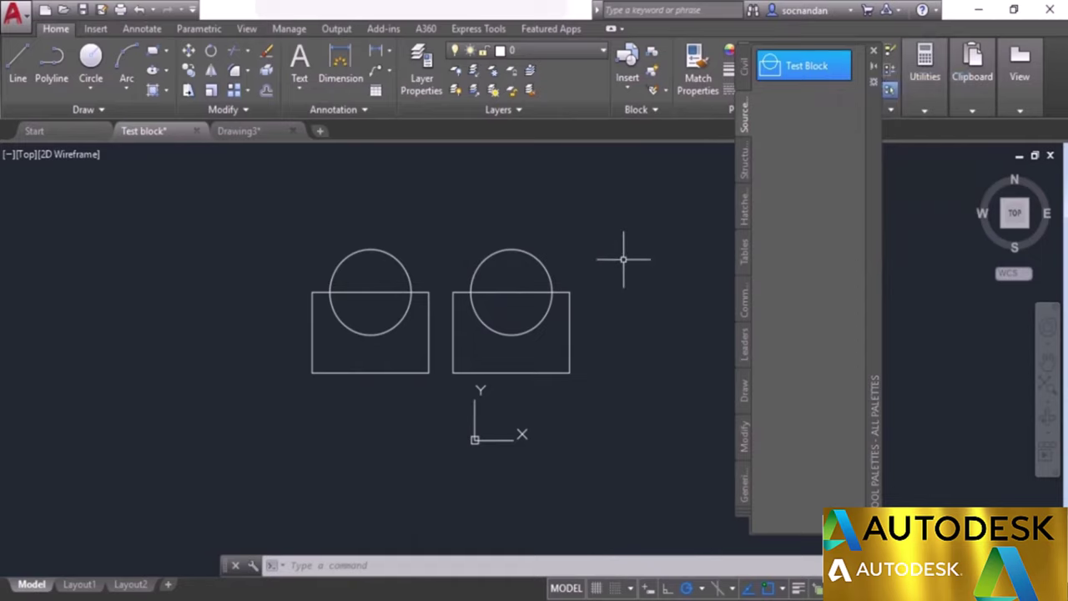
Specify the Desktop image "SourceCAD new logo" as the light theme image of the Test Block palette tool.
right_click(774, 72)
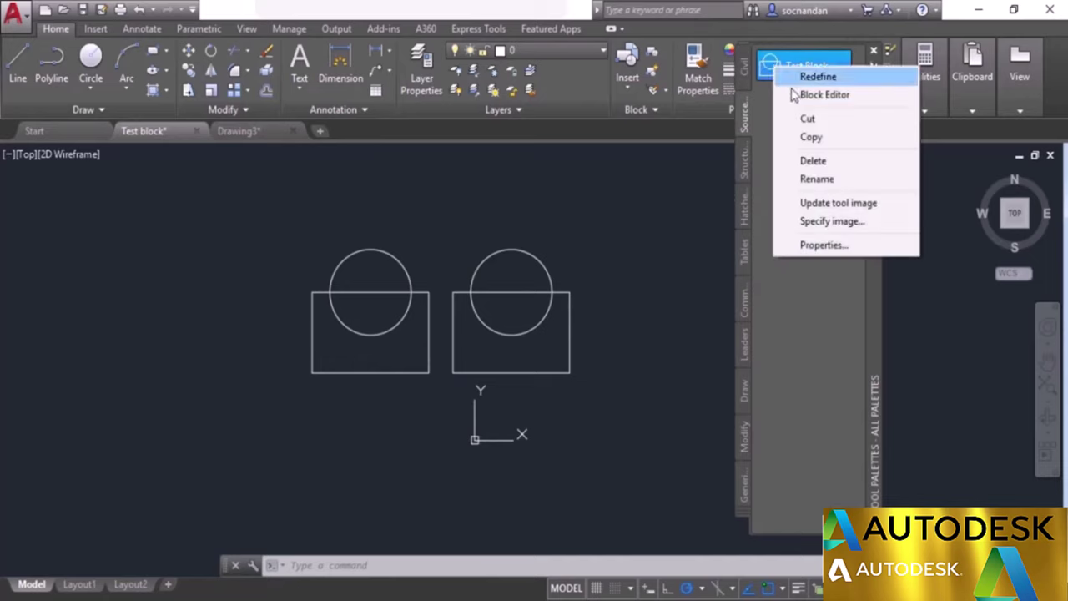
click(886, 228)
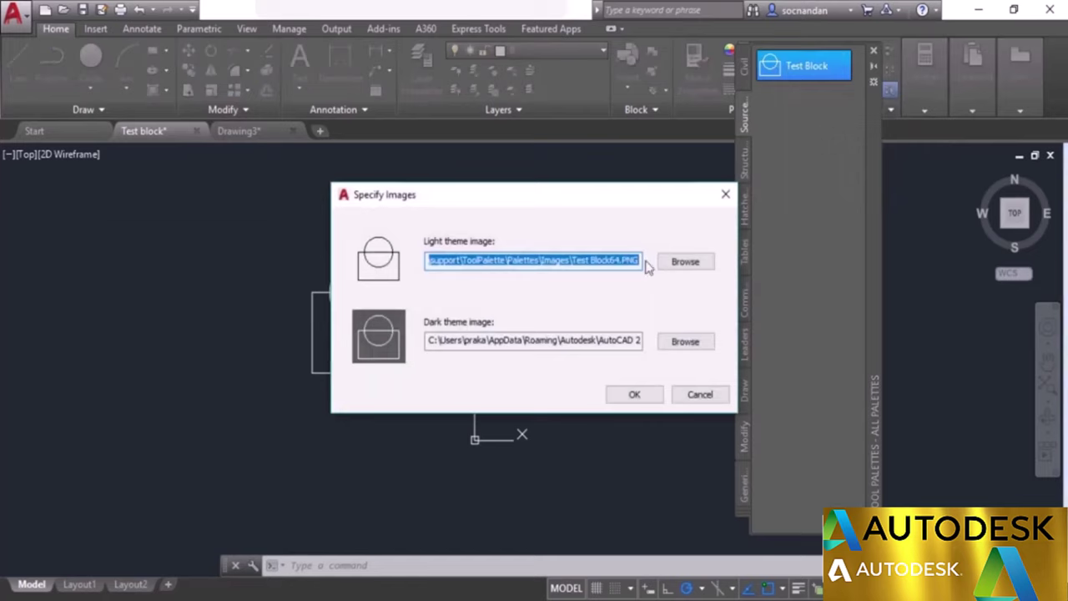
click(696, 264)
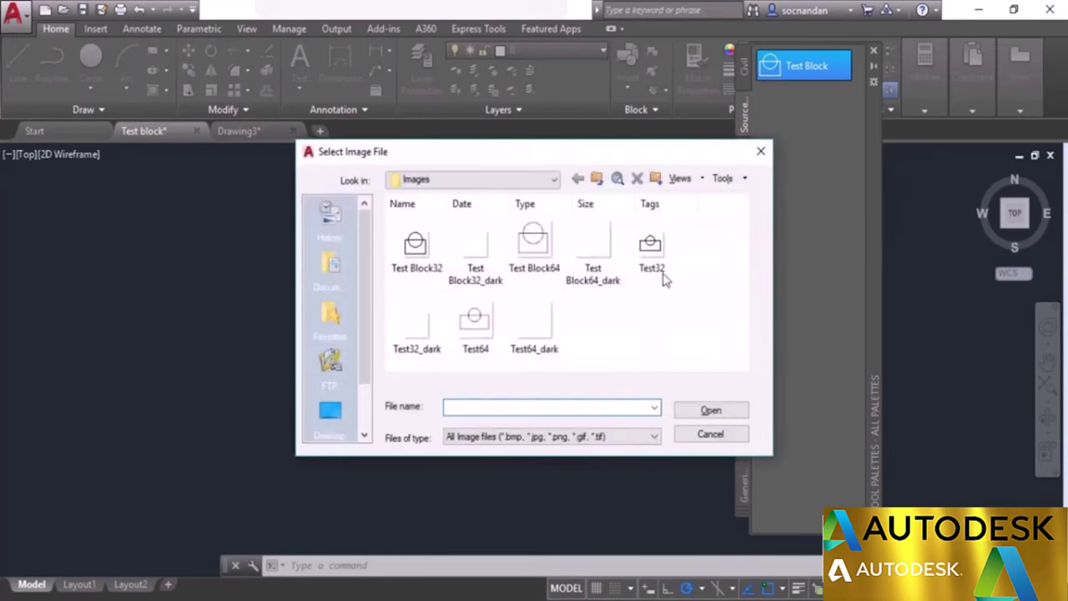
click(334, 409)
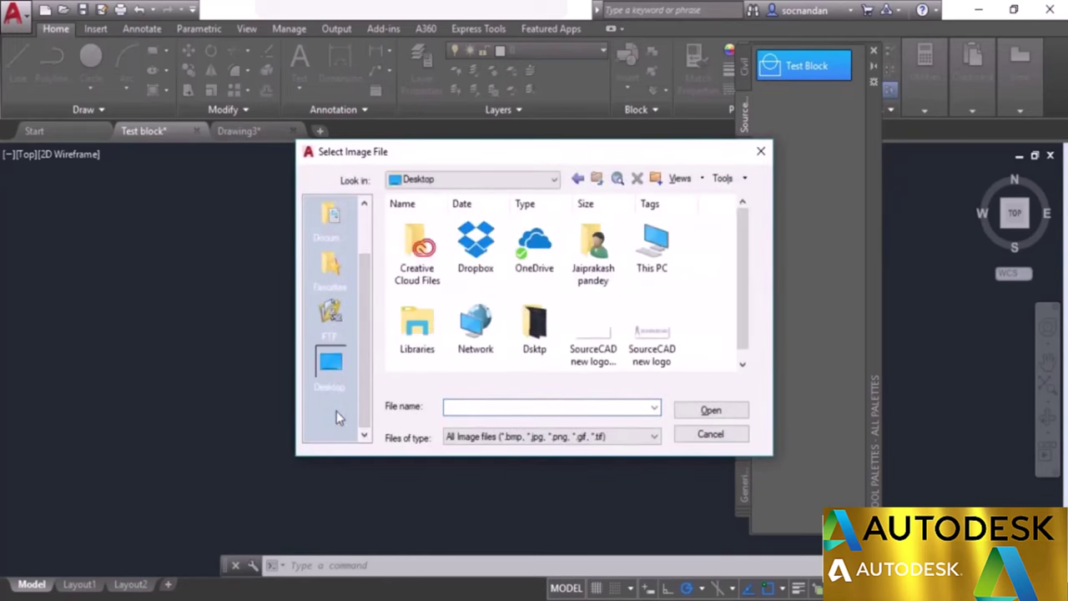
click(663, 330)
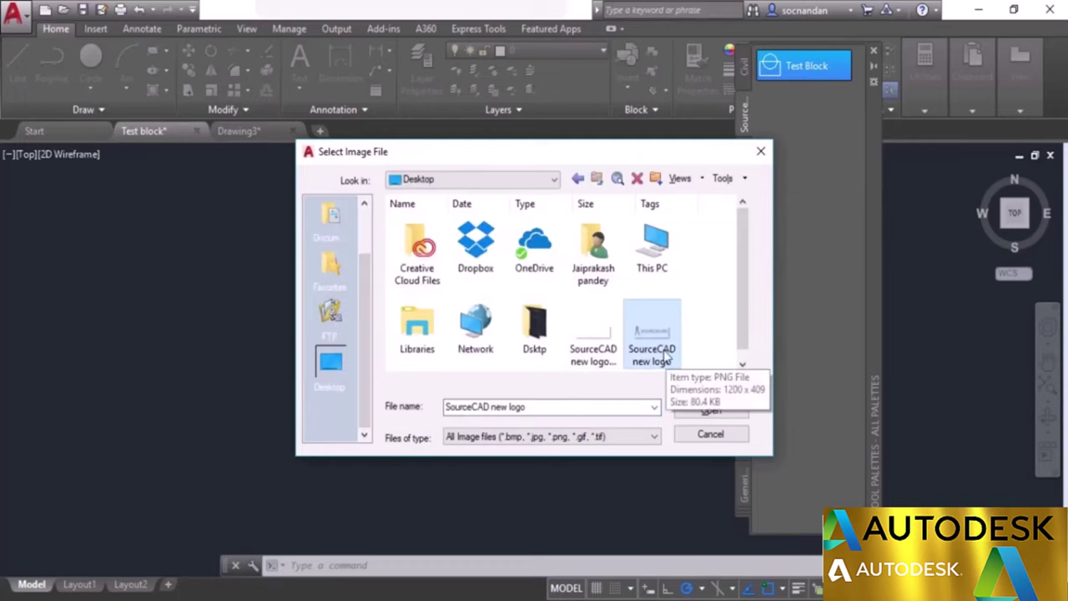
click(723, 410)
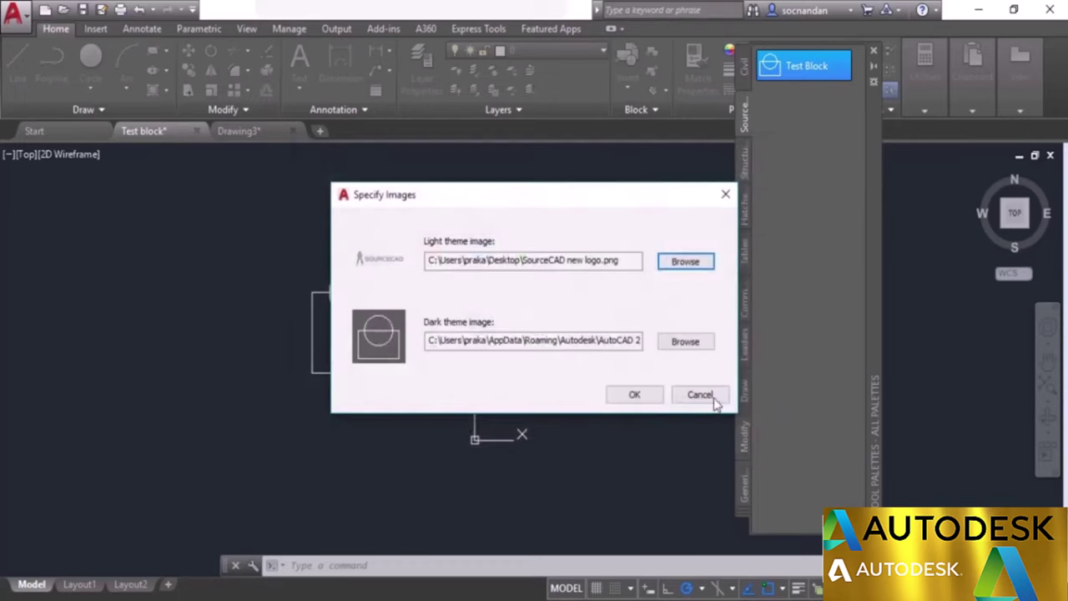
Assign the Desktop image "SourceCAD new logo teachable" as the dark theme image and apply the tool images.
click(680, 343)
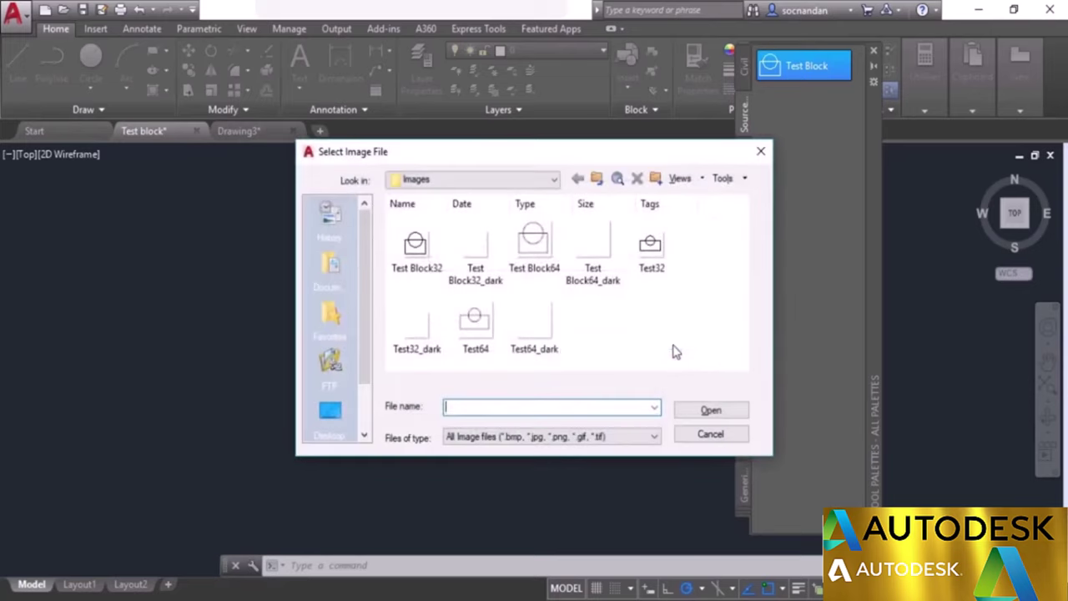
click(330, 411)
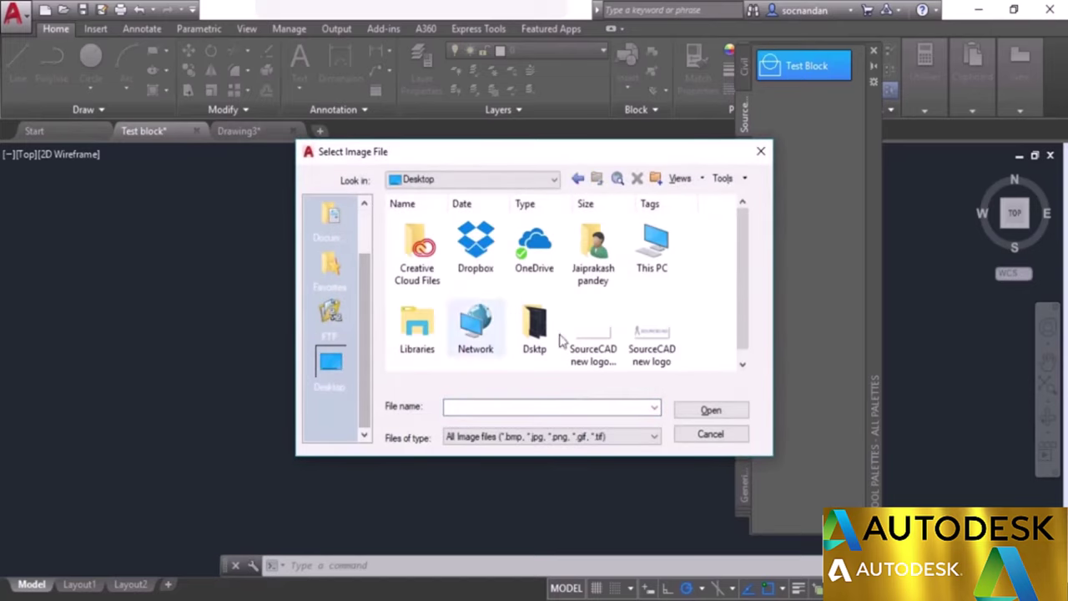
click(591, 333)
click(714, 409)
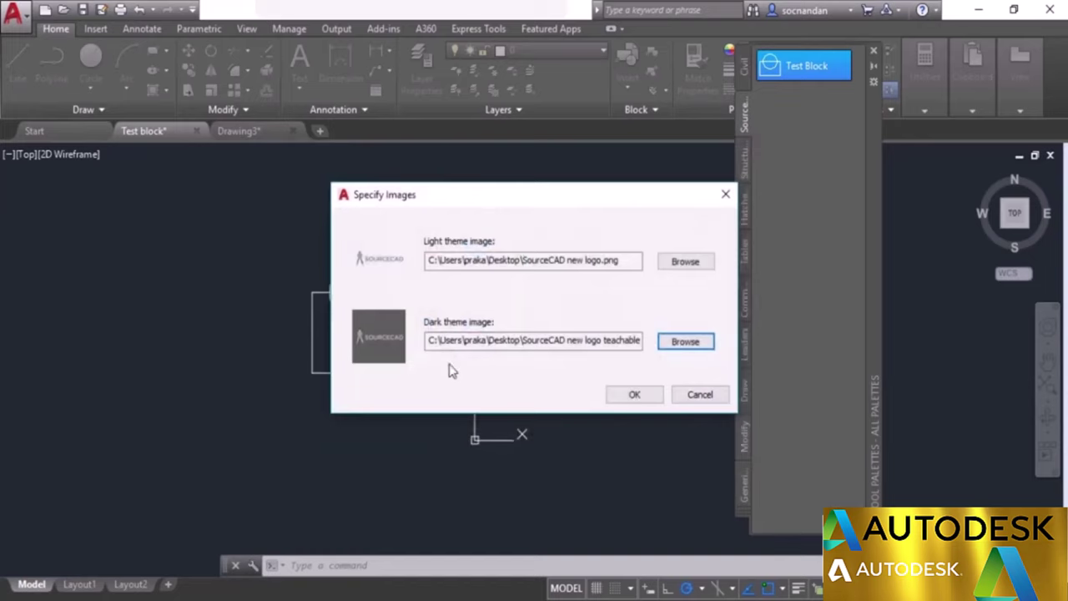
click(634, 396)
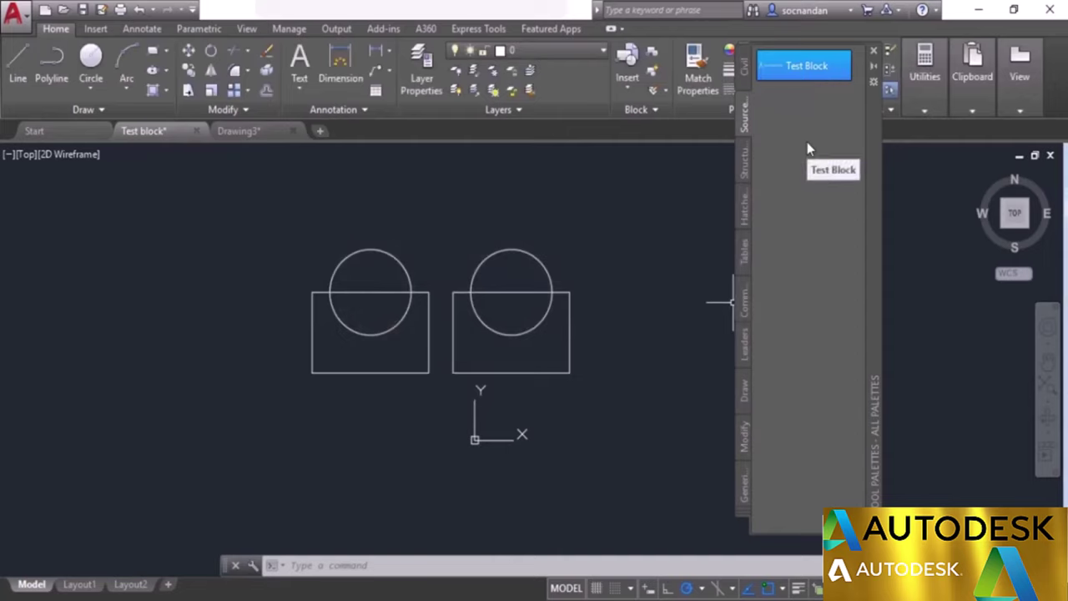
Delete the SourceCAD palette from the tool palettes.
right_click(745, 117)
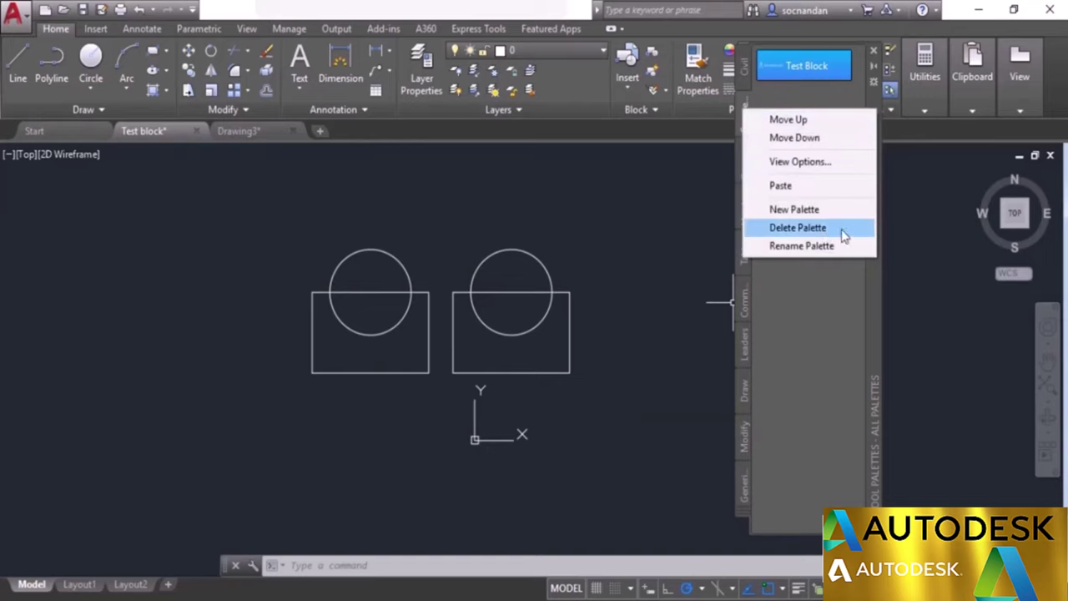
click(797, 228)
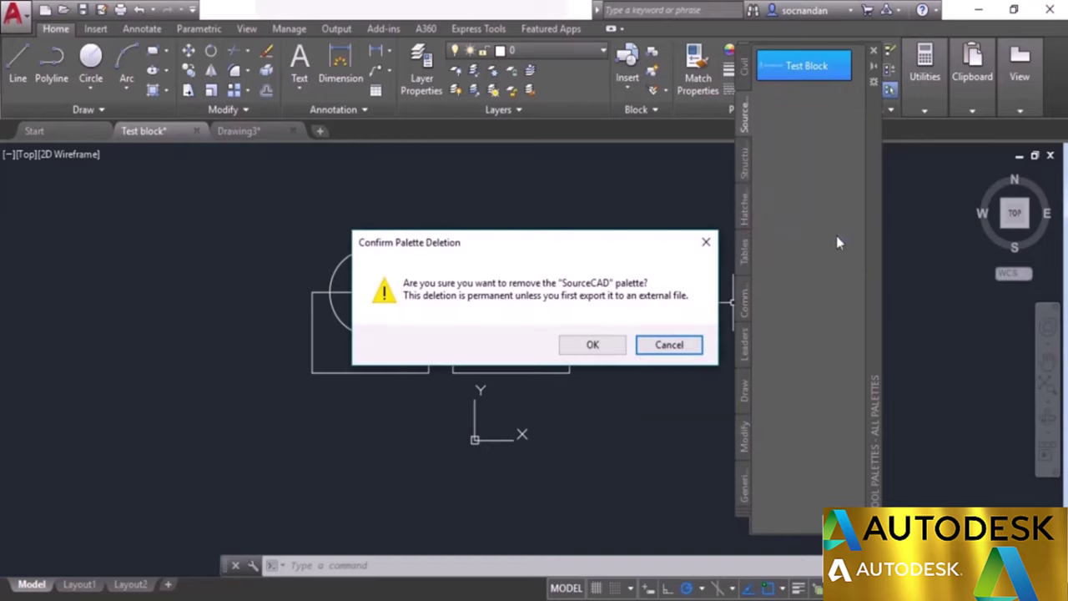
click(599, 344)
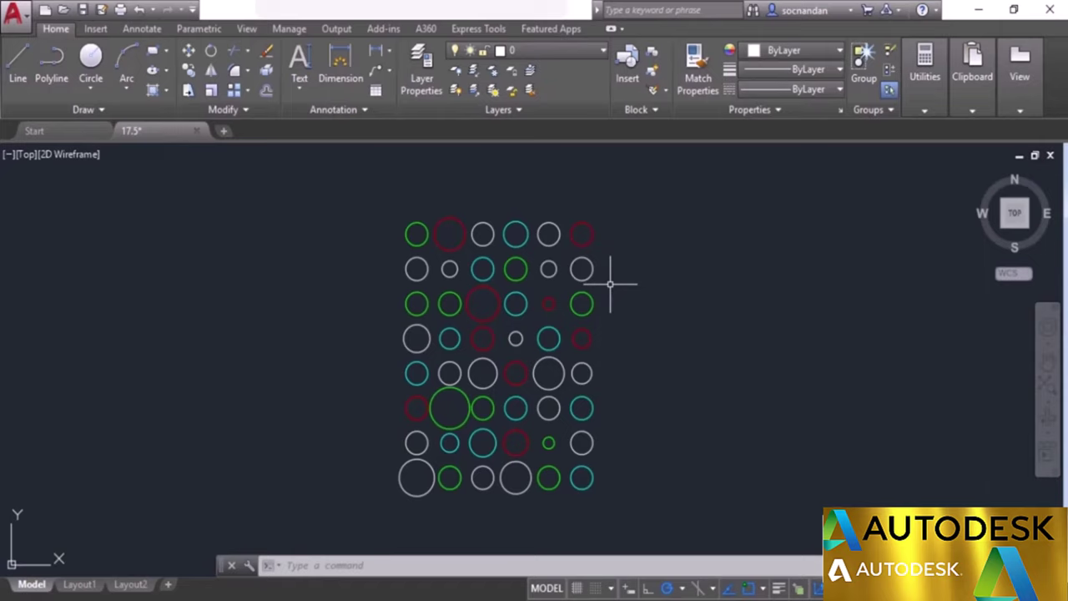
click(585, 53)
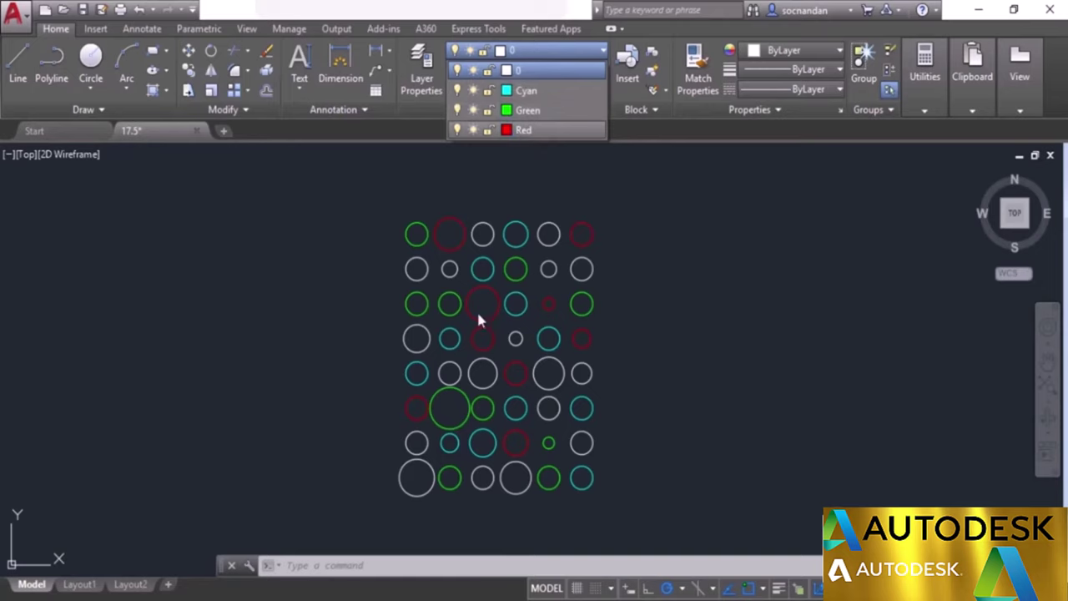
click(601, 222)
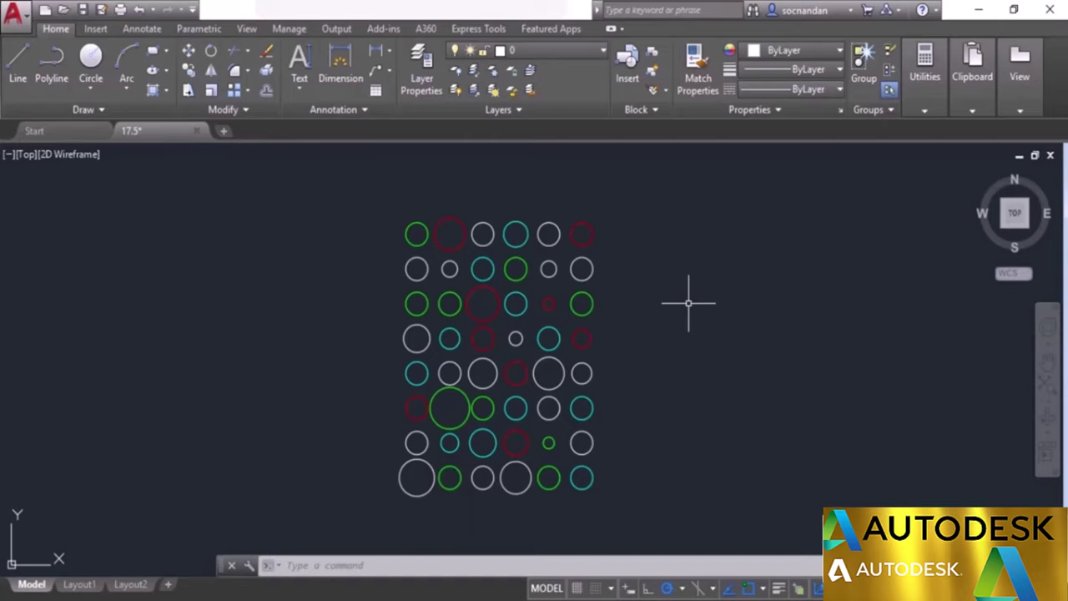
Start Quick Select in the 17.5 drawing, applying it to the entire drawing with Circle as the object type.
click(924, 103)
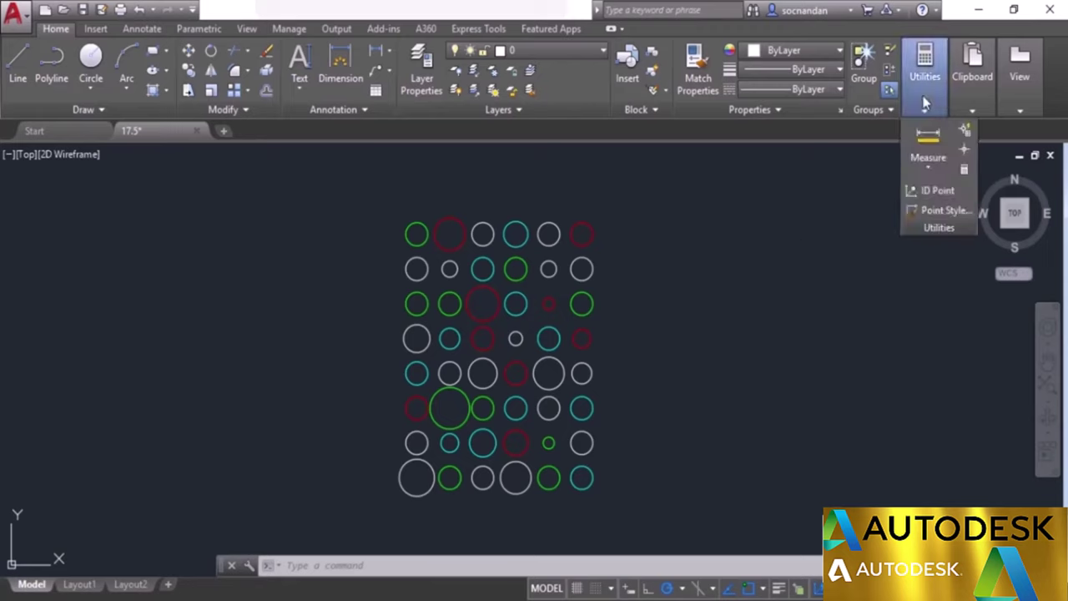
click(967, 134)
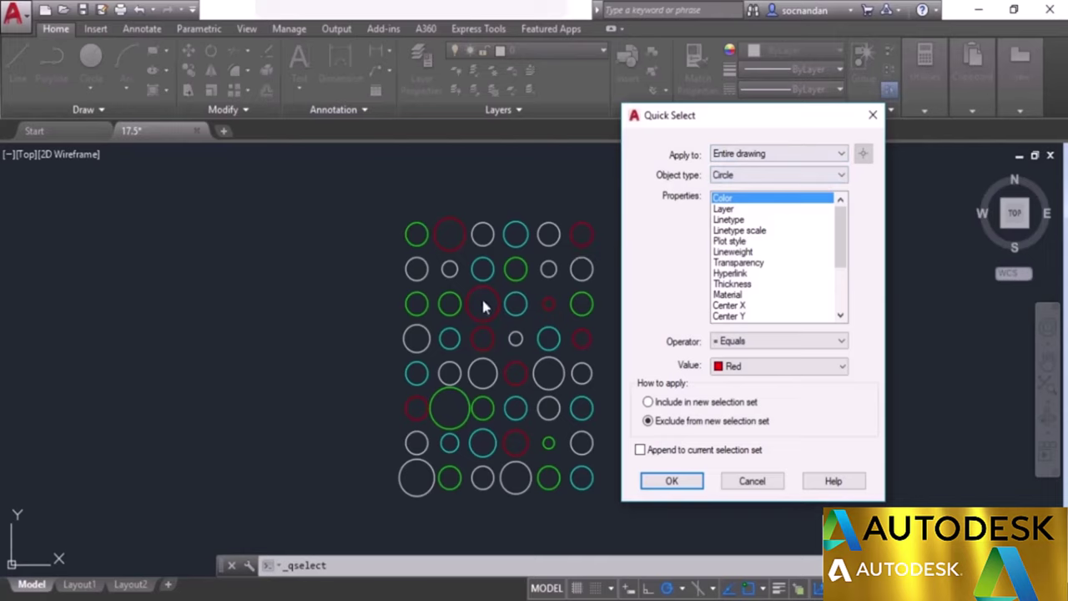
click(776, 157)
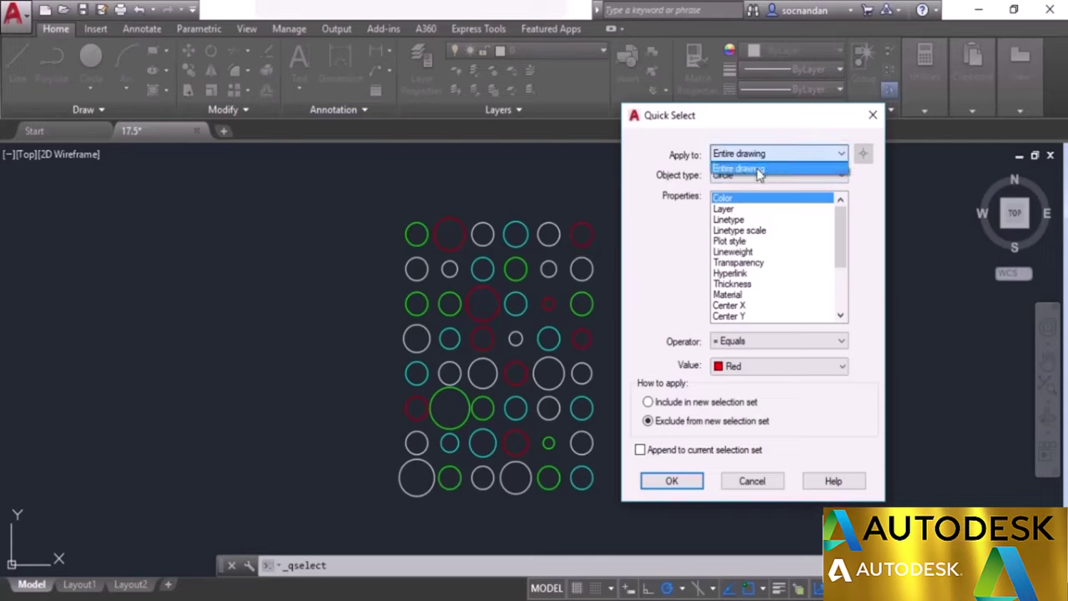
click(754, 171)
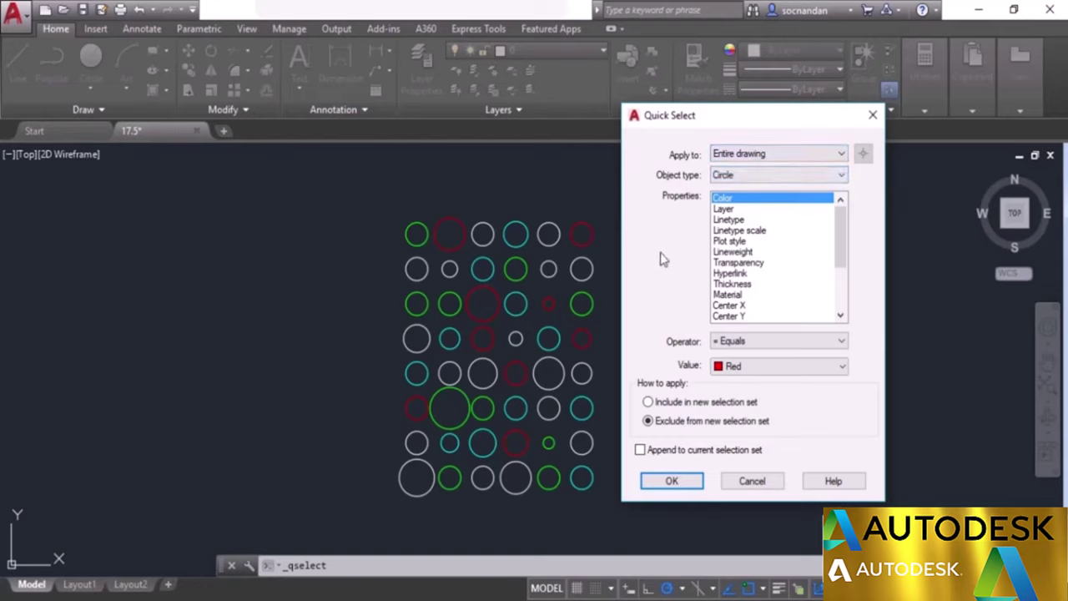
click(766, 176)
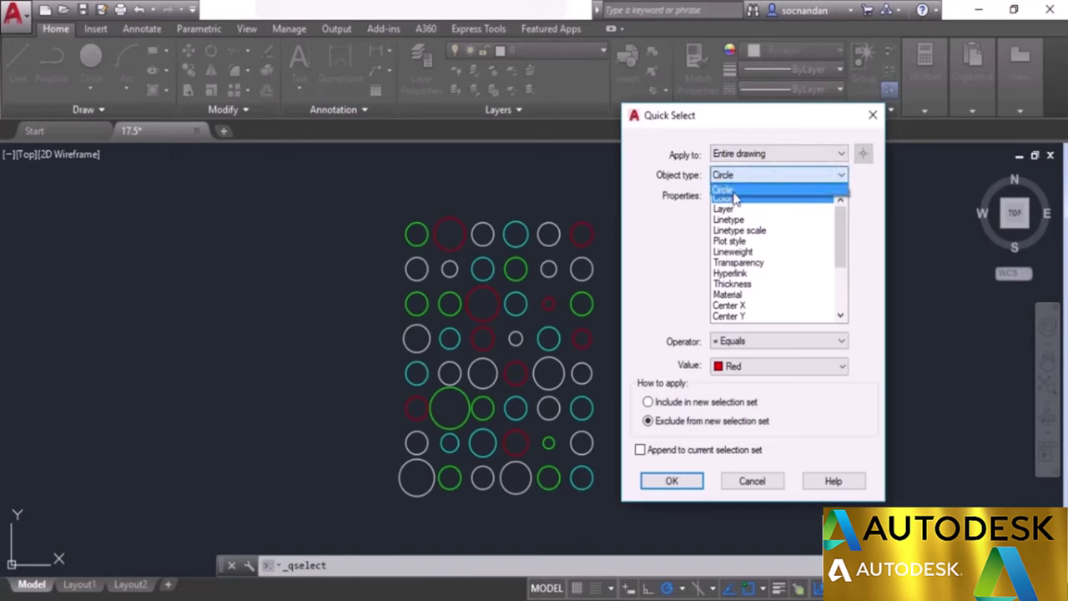
click(733, 191)
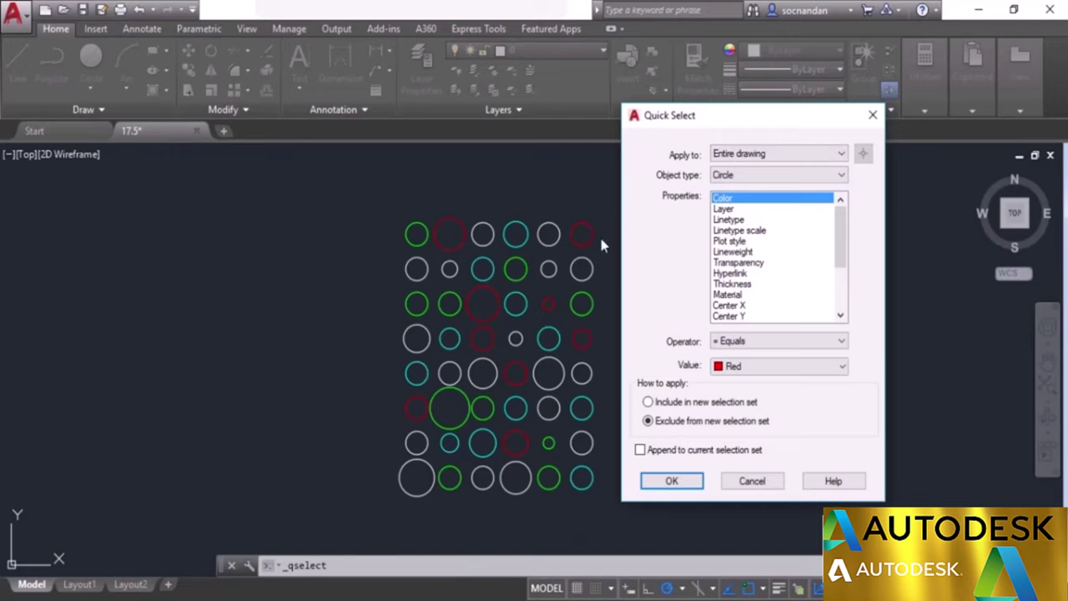
click(809, 177)
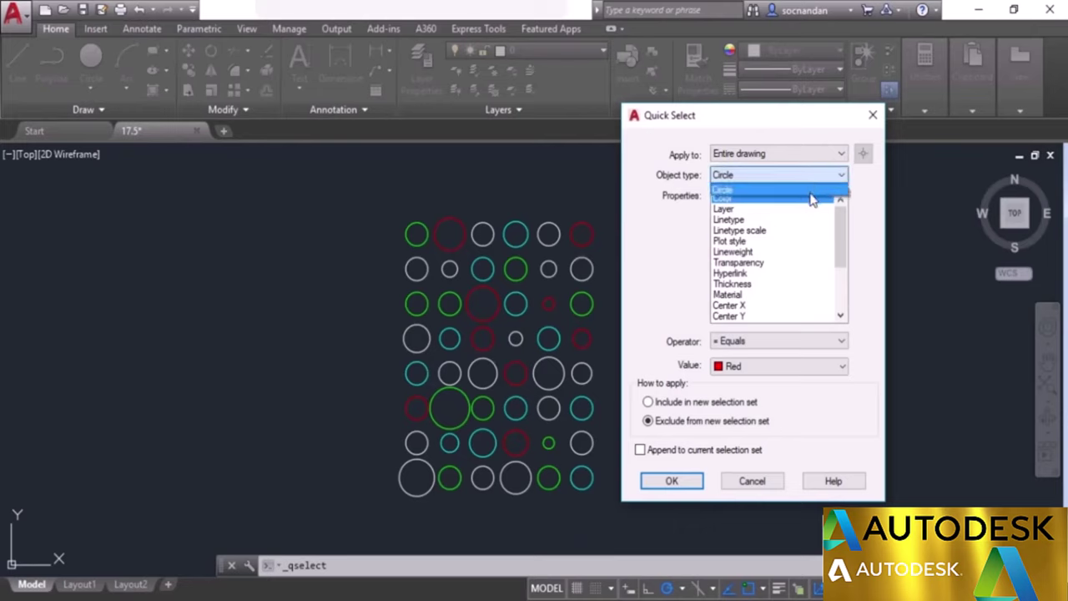
click(811, 196)
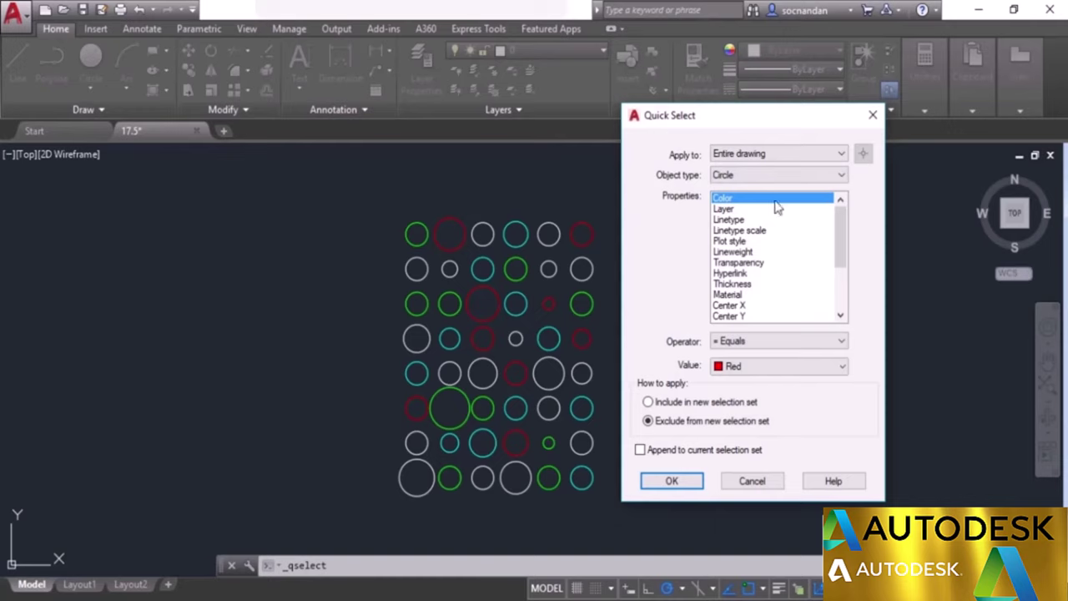
Define the Quick Select filter as Layer equals Red.
click(738, 212)
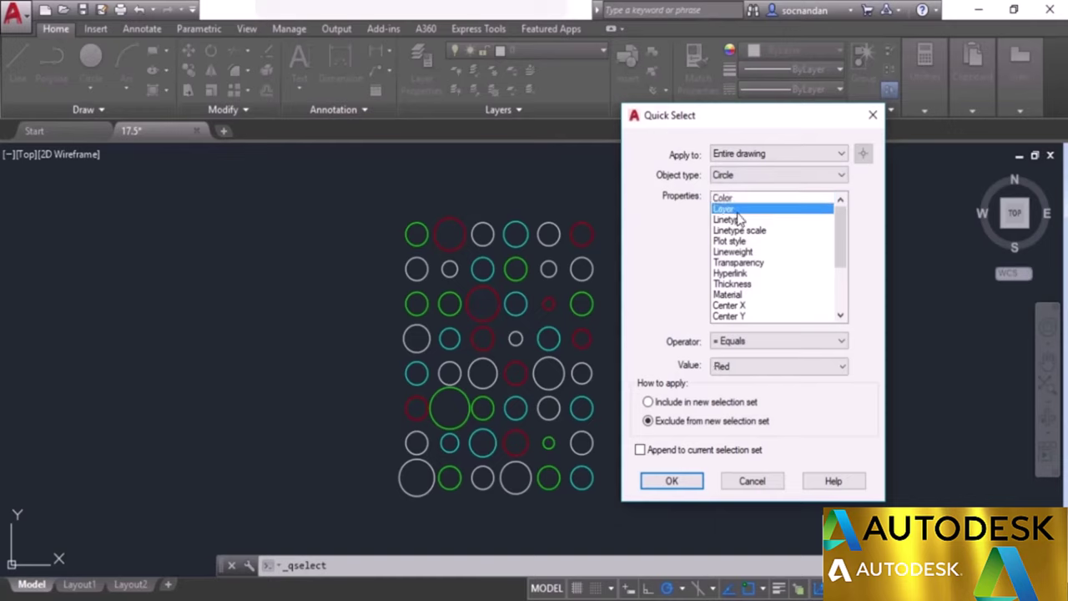
click(741, 349)
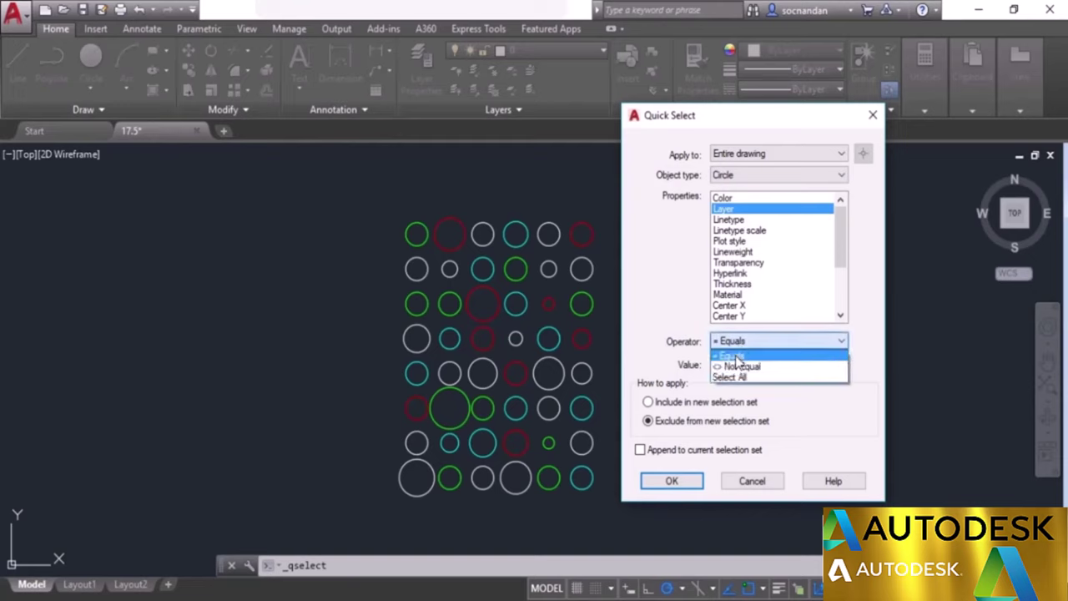
click(734, 357)
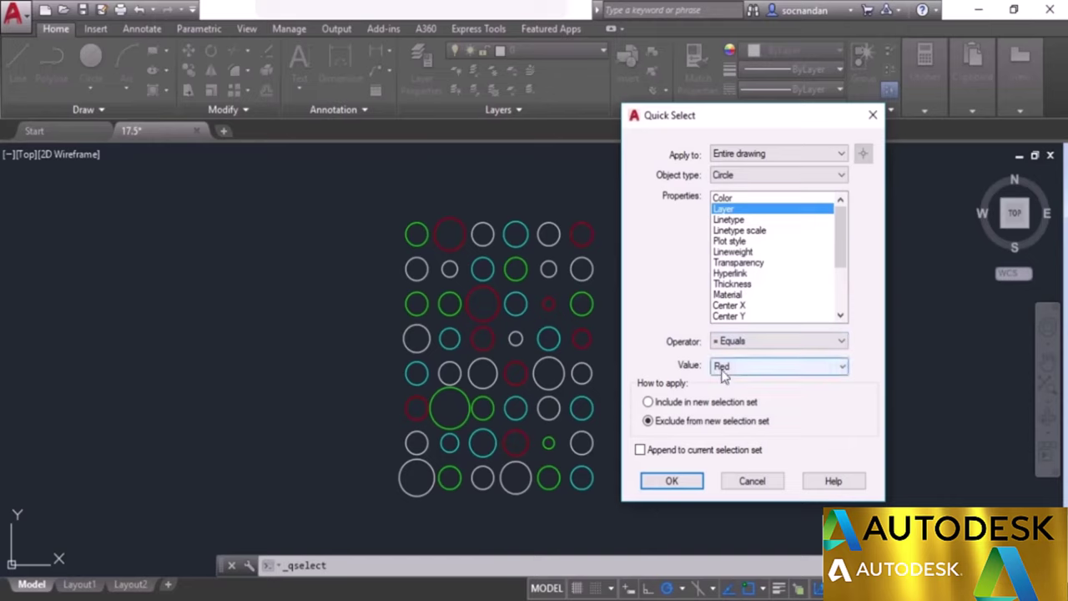
click(736, 365)
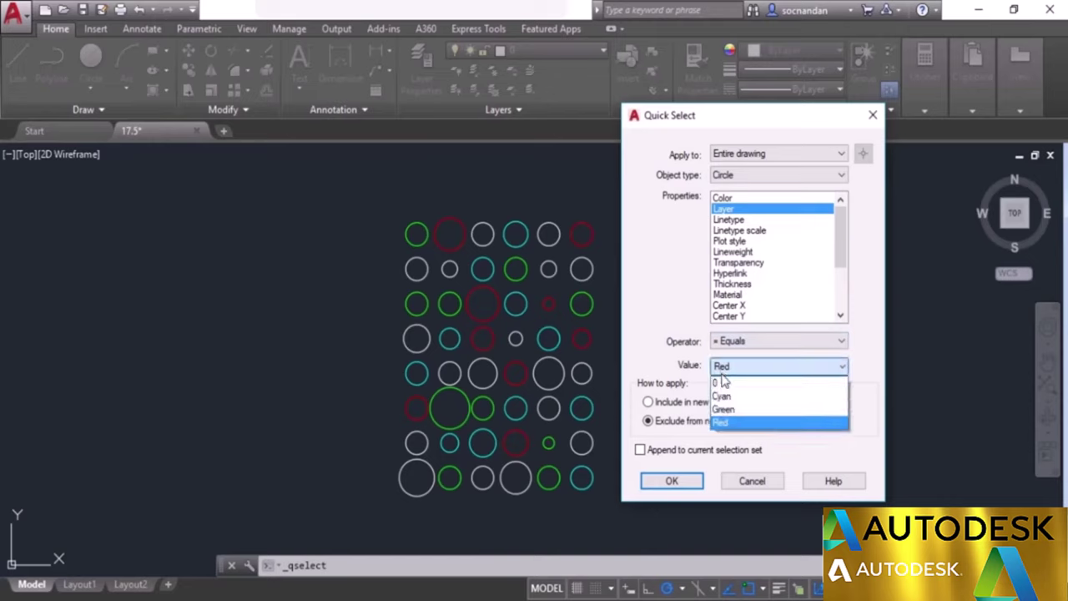
click(731, 424)
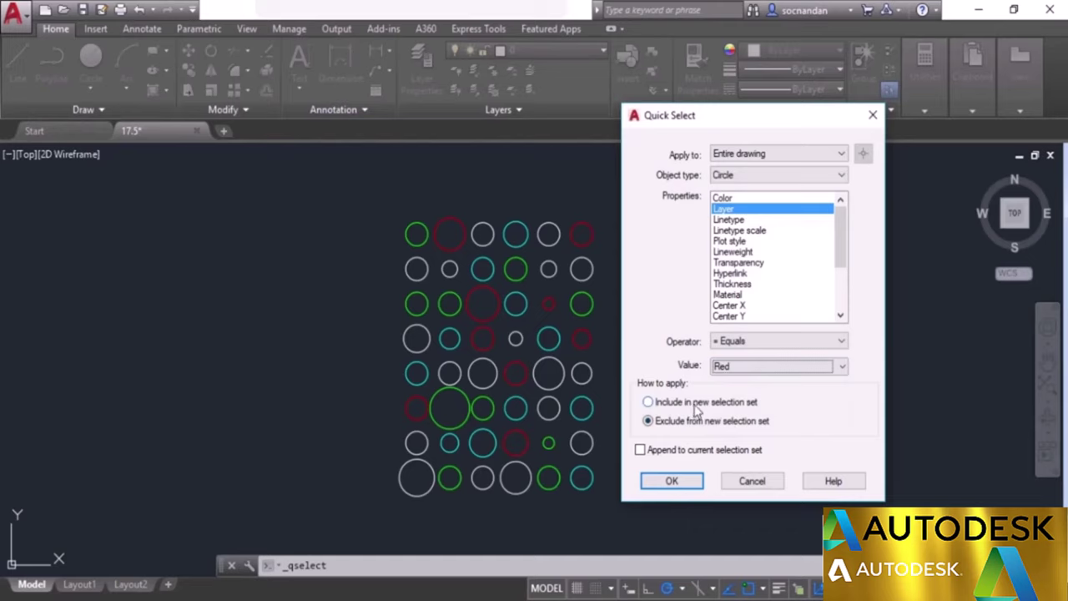
Run the Layer equals Red filter with matching circles included in a new selection set, and clear the resulting selection.
click(650, 403)
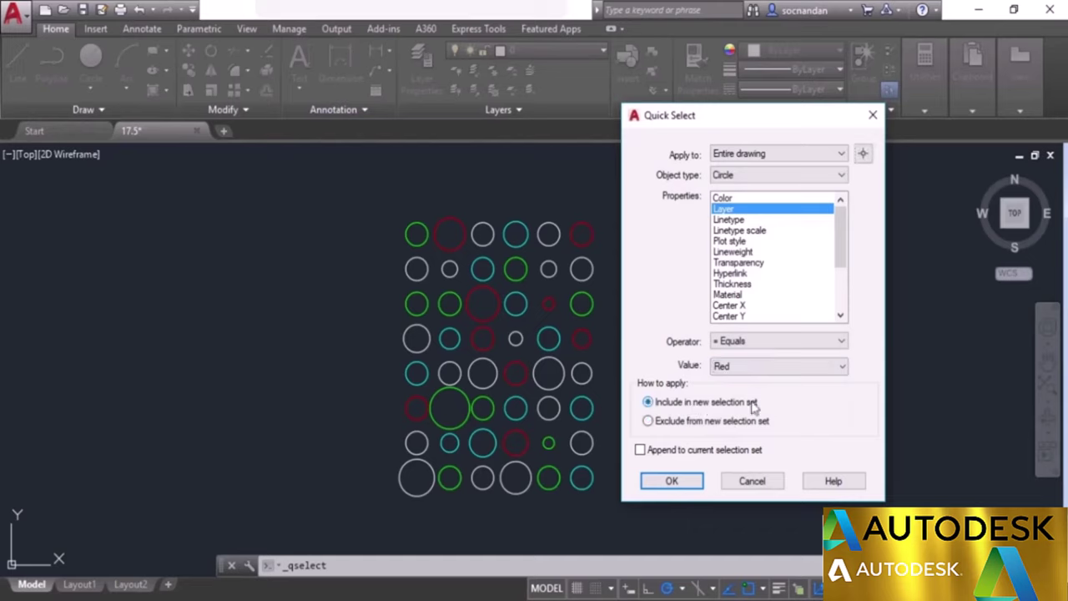
click(671, 482)
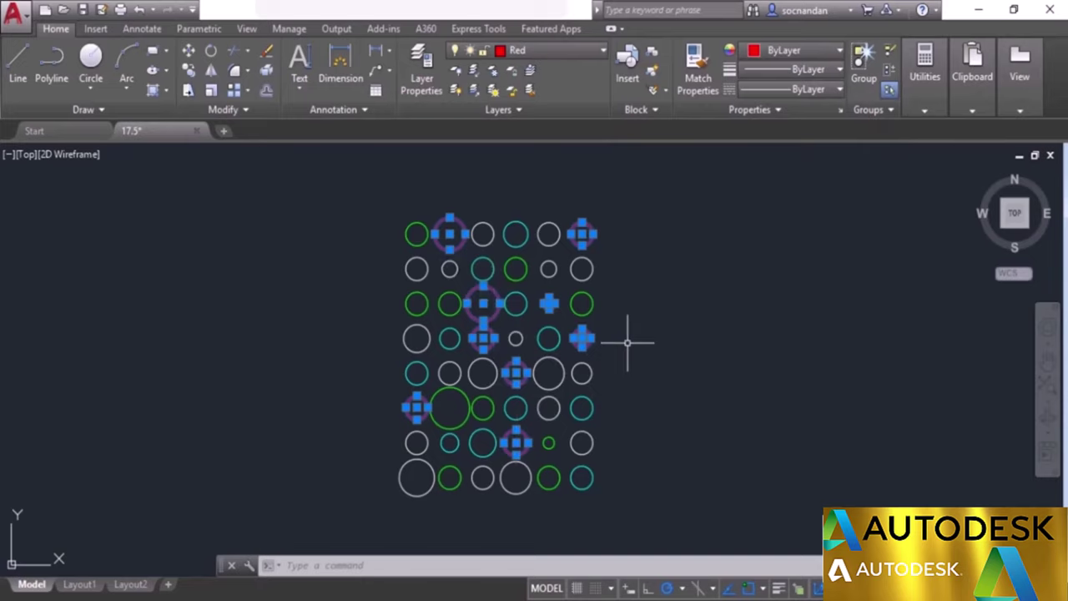
key(Escape)
key(Escape)
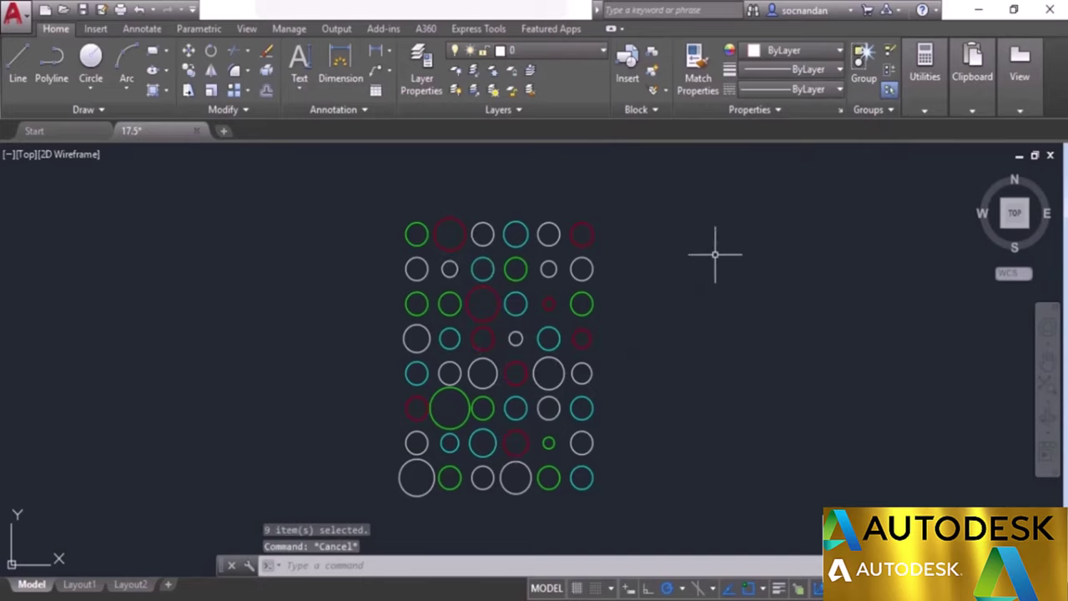
Use Quick Select to select all circles whose Layer is Not Equal to Red, and clear the resulting selection.
mouse_move(929, 106)
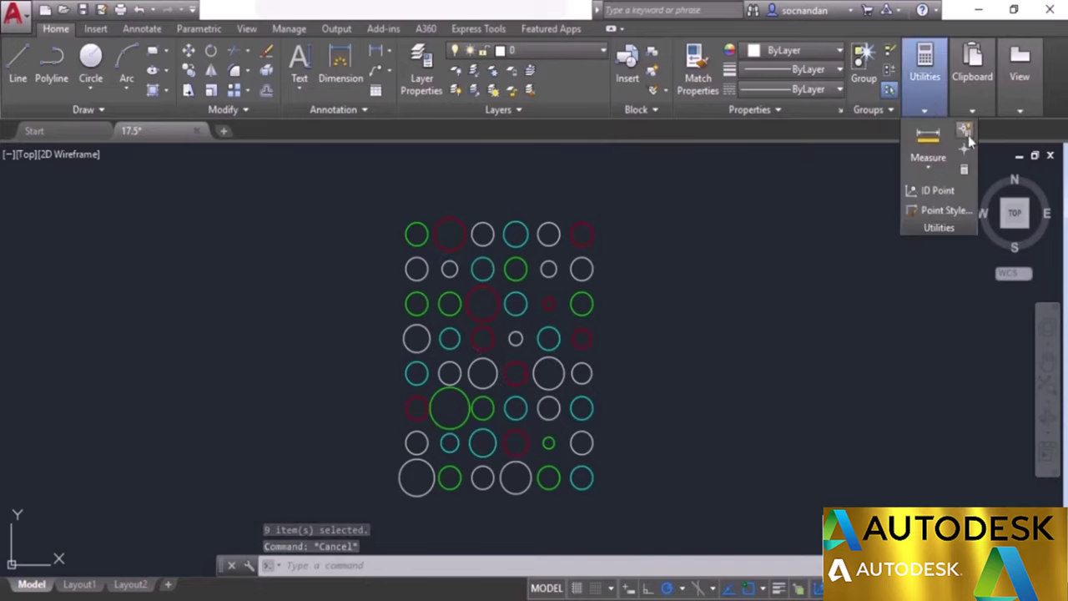
click(966, 132)
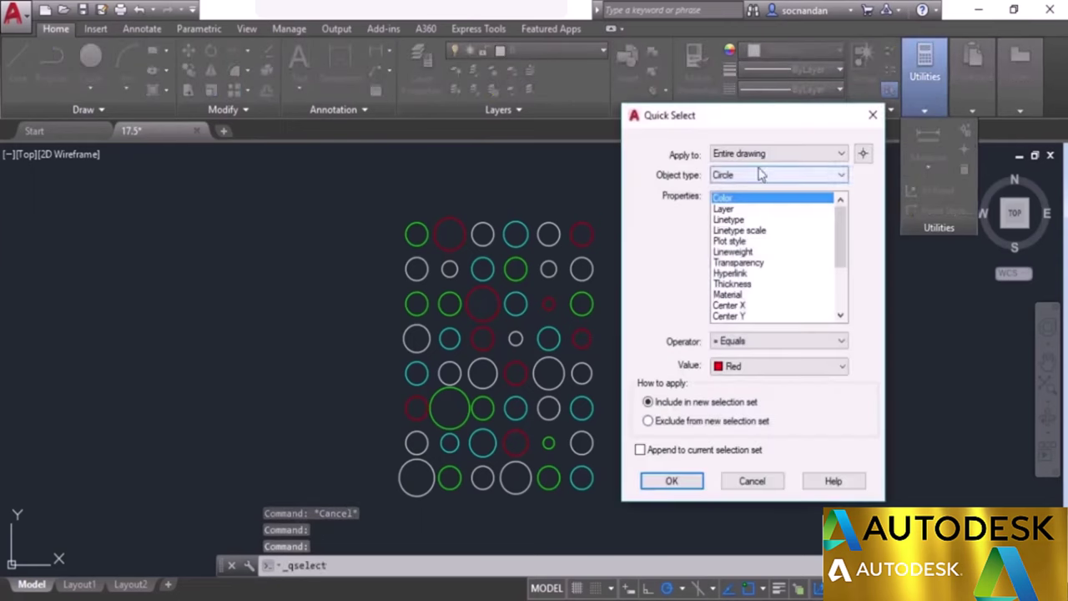
click(740, 210)
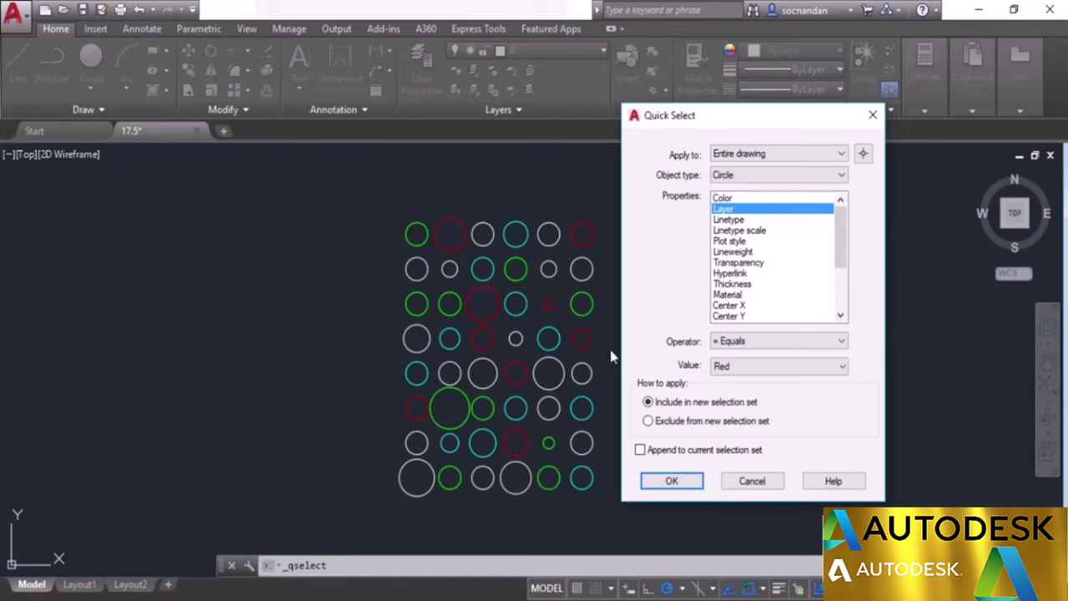
click(734, 347)
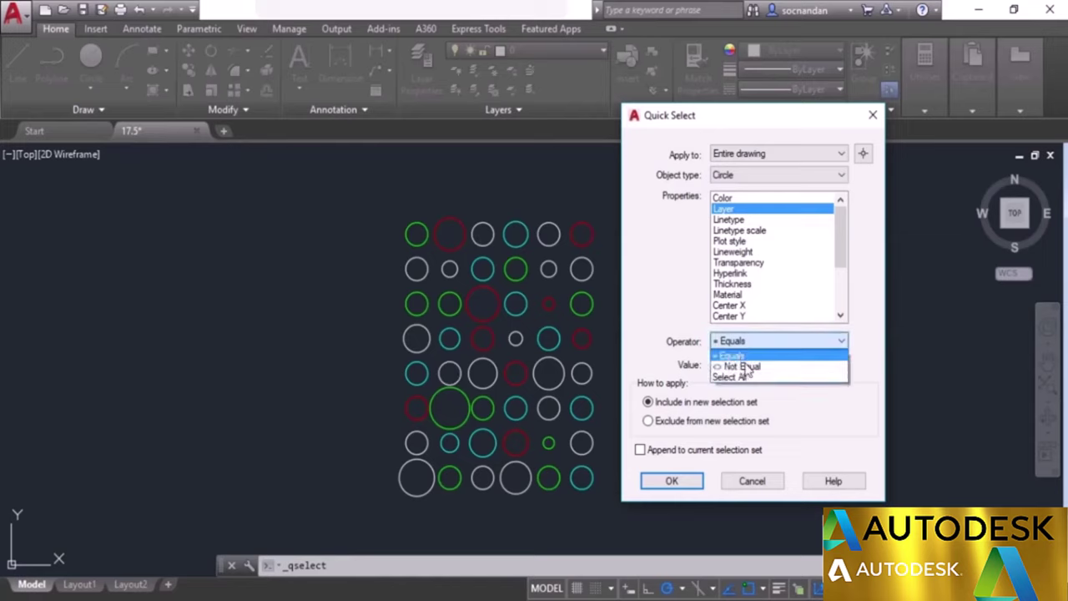
click(747, 363)
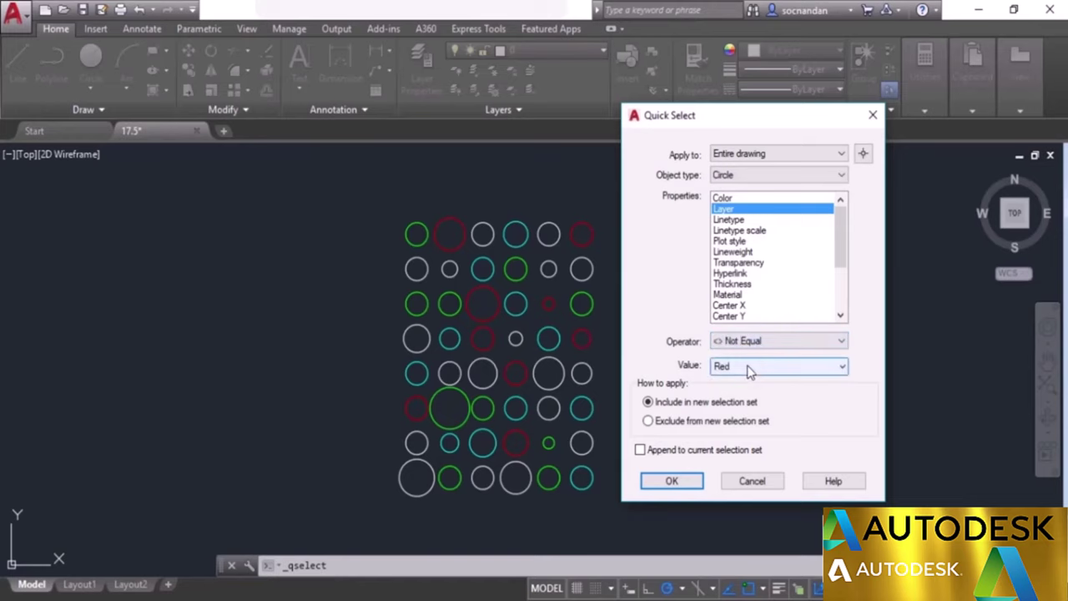
click(673, 482)
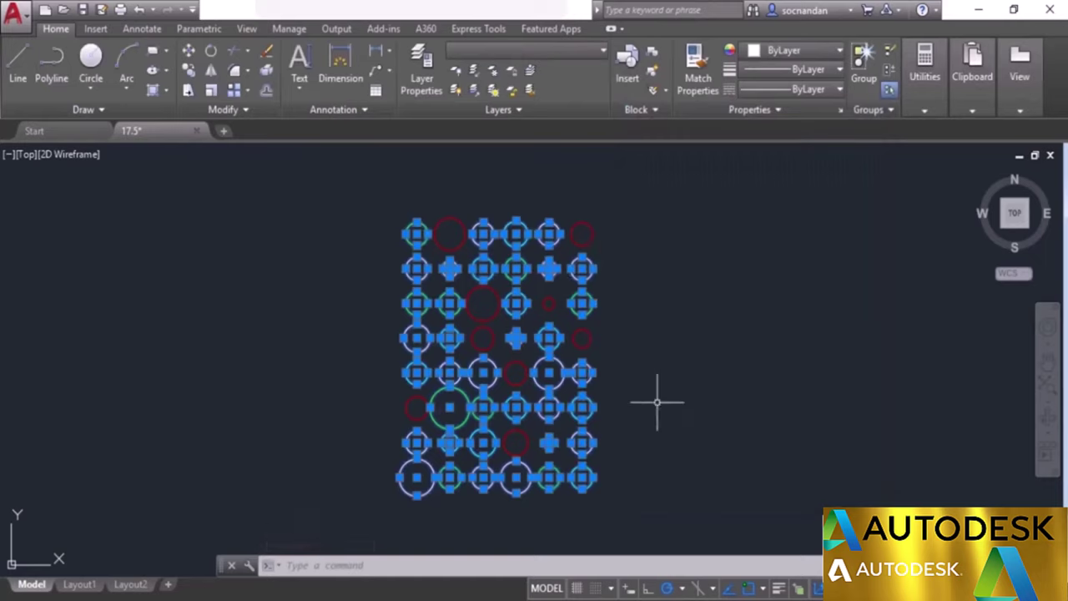
key(Escape)
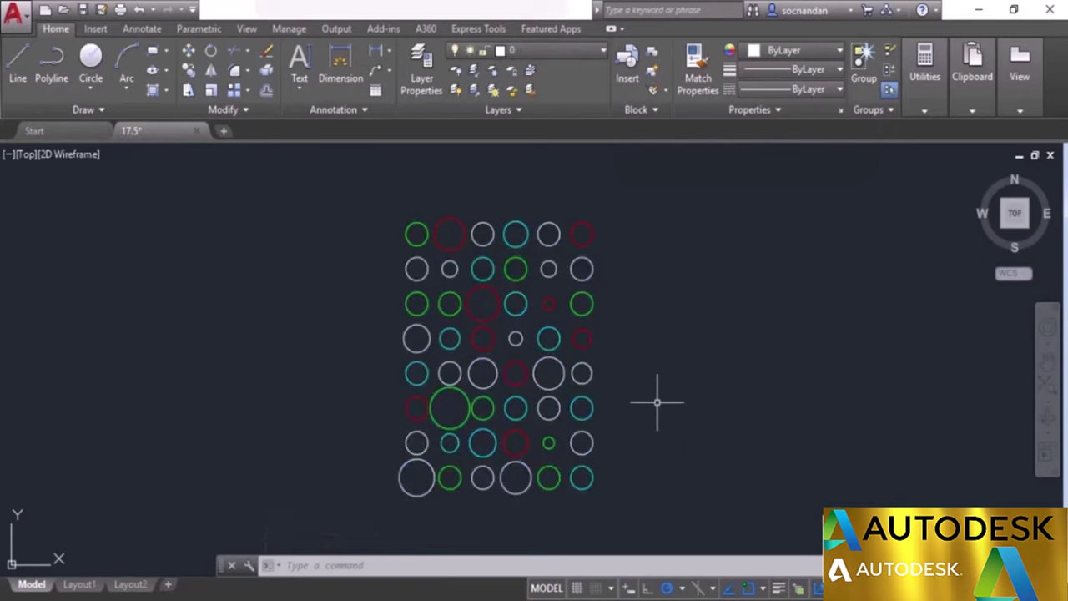
Use Quick Select with Layer equals Red, excluding the matching circles from the new selection set.
click(921, 111)
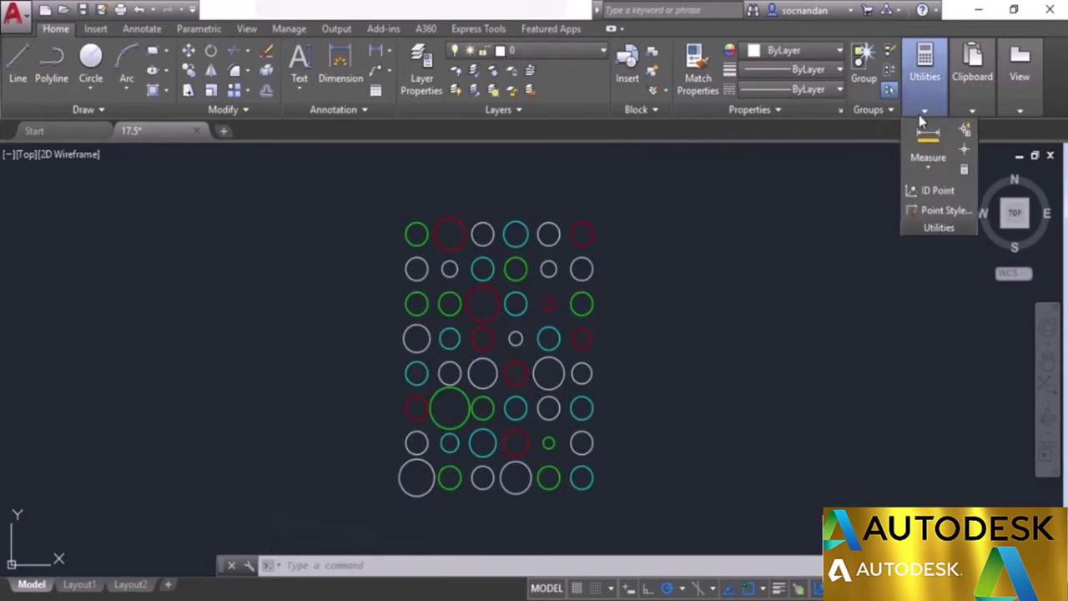
click(965, 133)
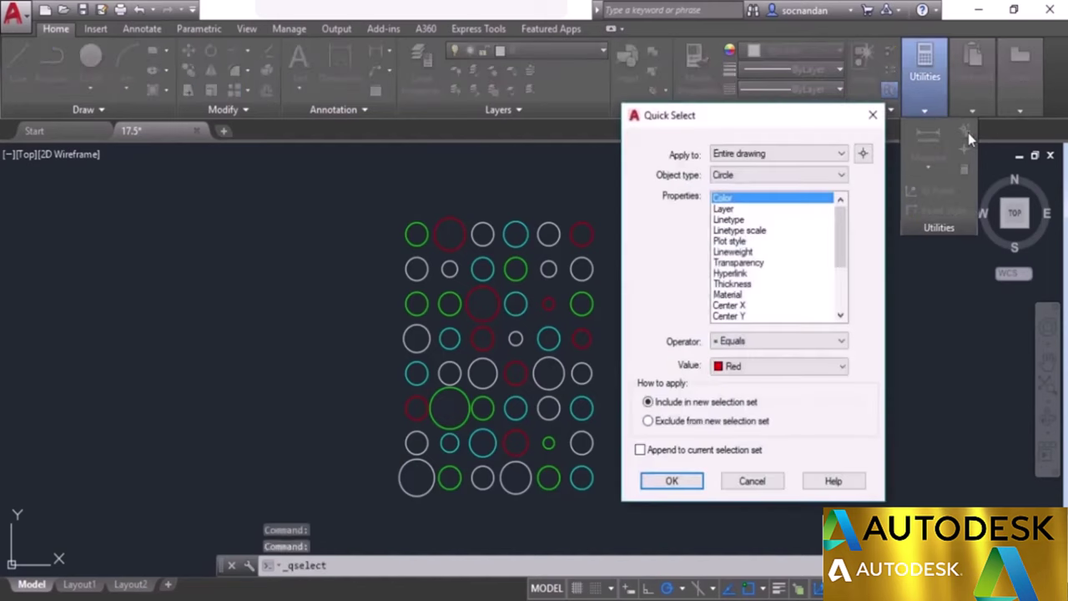
click(755, 209)
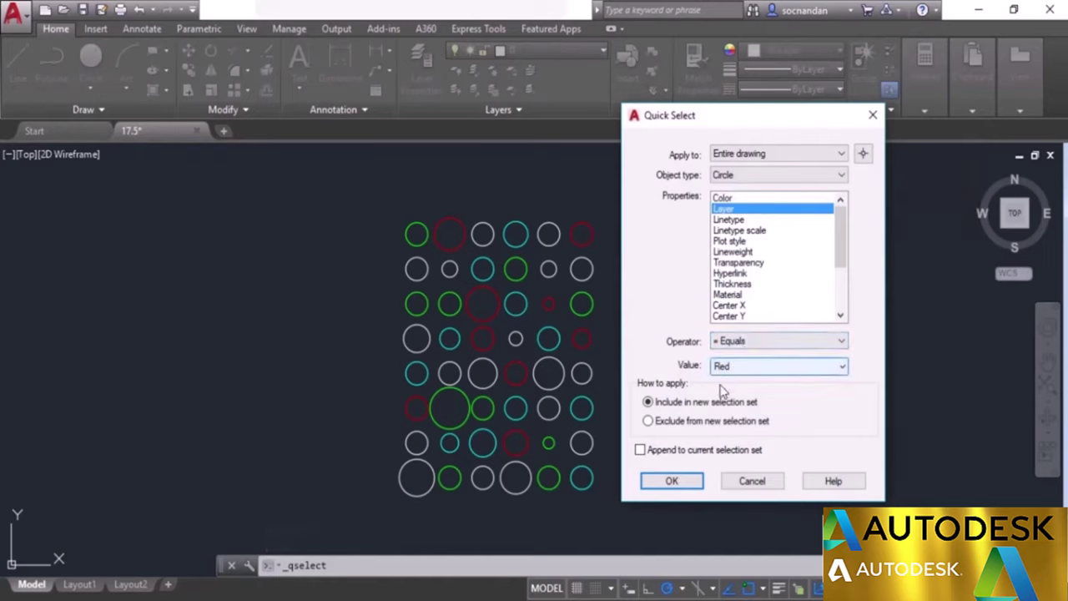
click(665, 423)
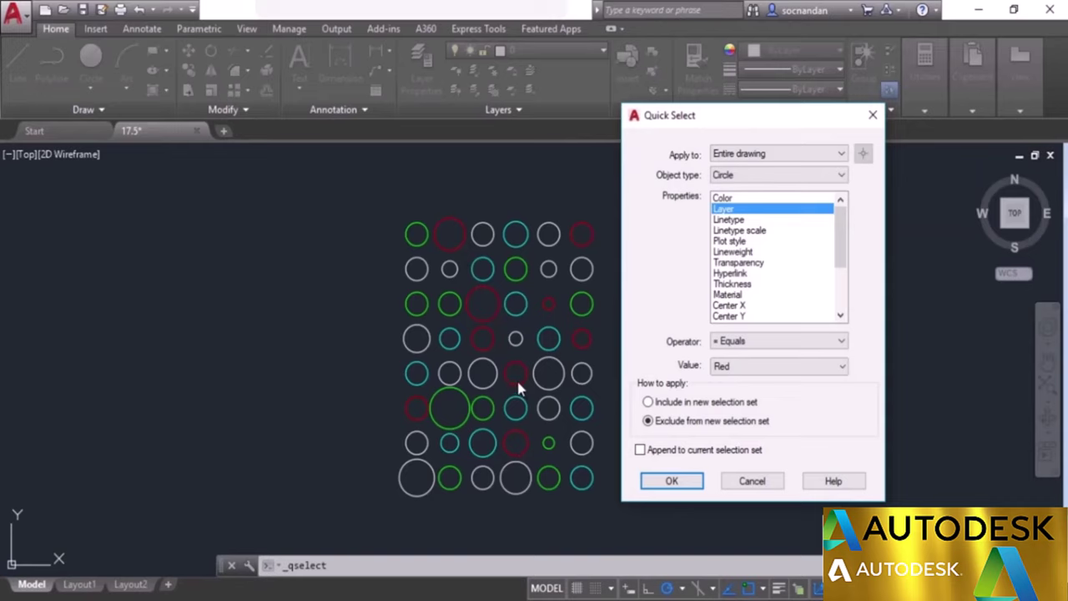
click(658, 481)
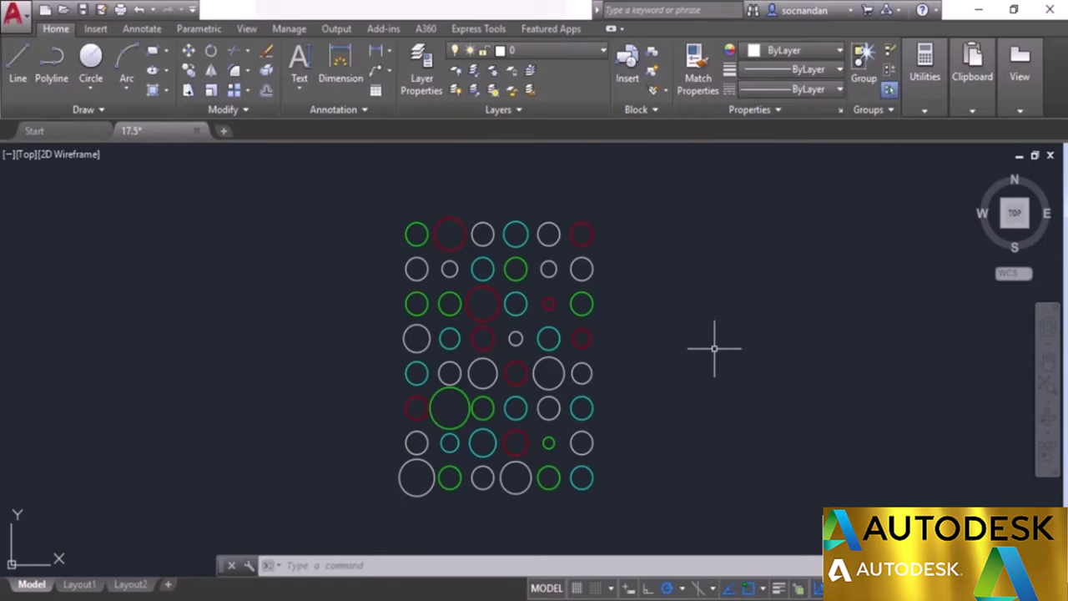
Use Quick Select to include circles with Radius Greater than 1 in a new selection set, and clear the resulting selection.
click(924, 91)
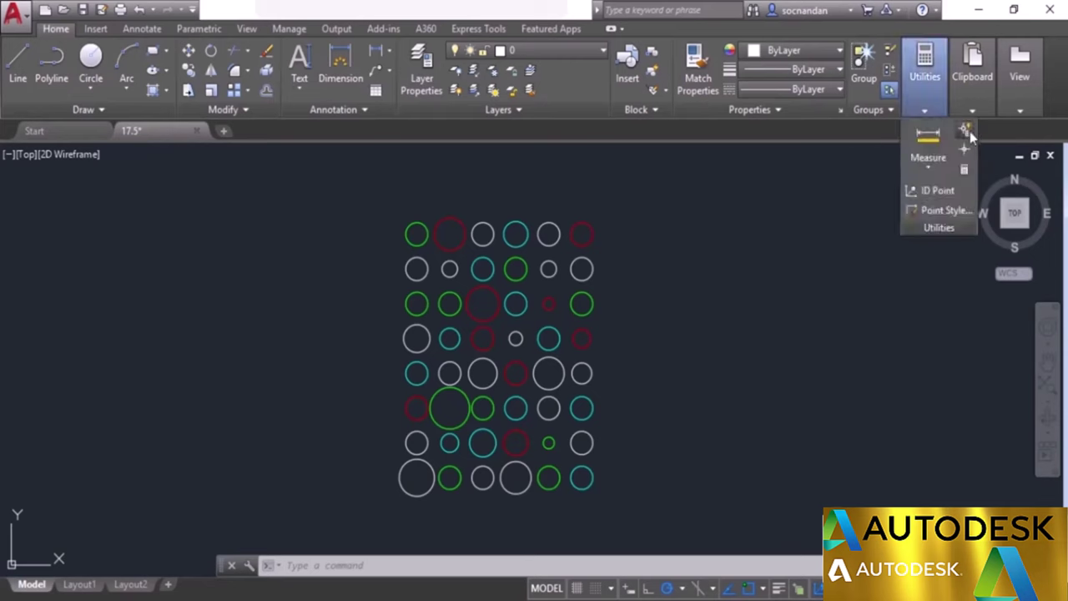
click(966, 131)
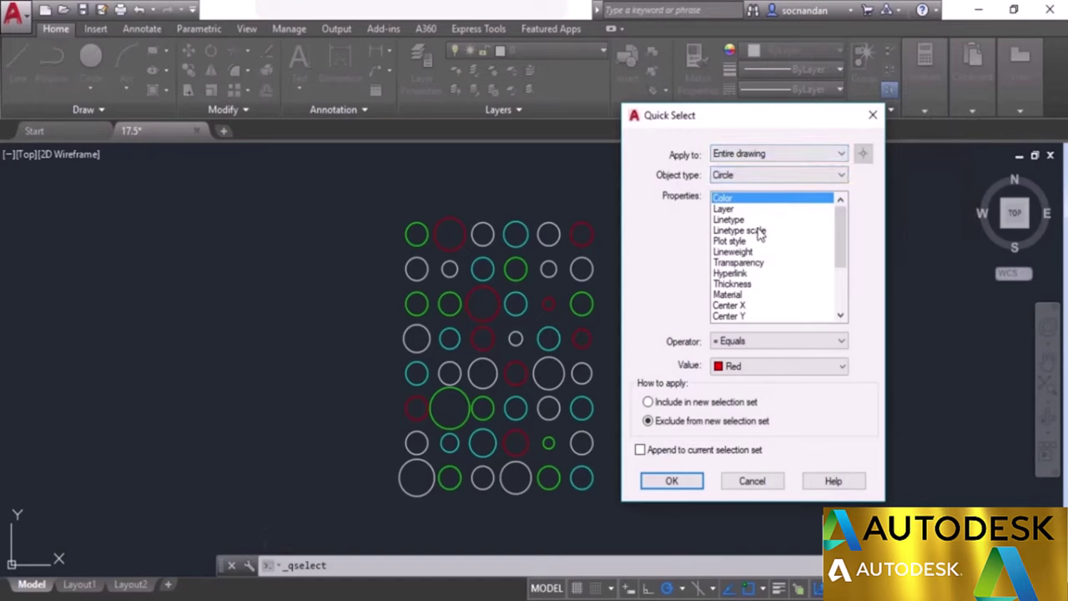
scroll(759, 235, down, 3)
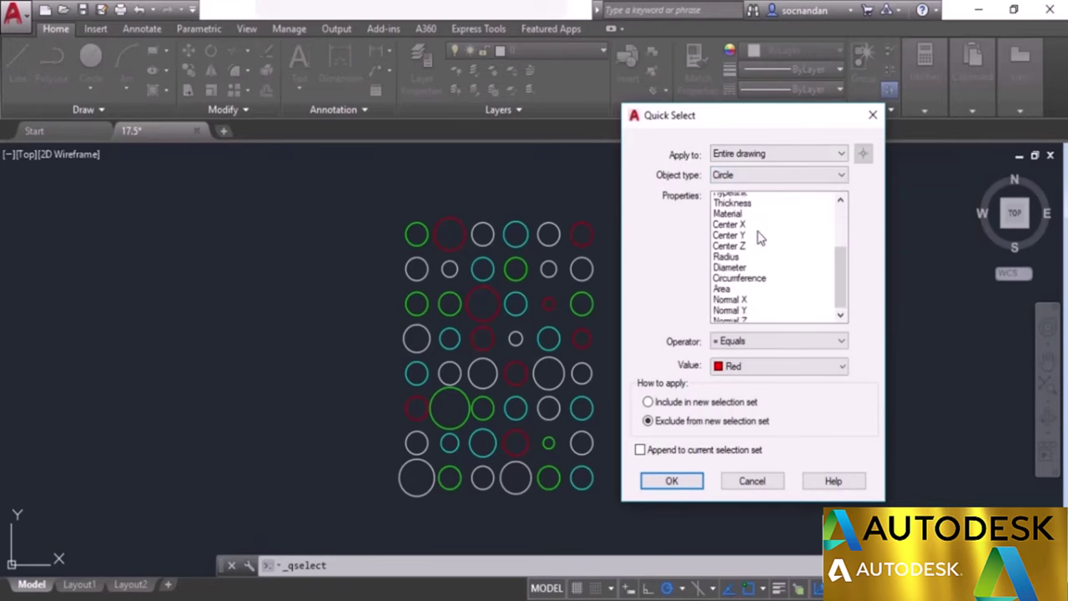
click(740, 252)
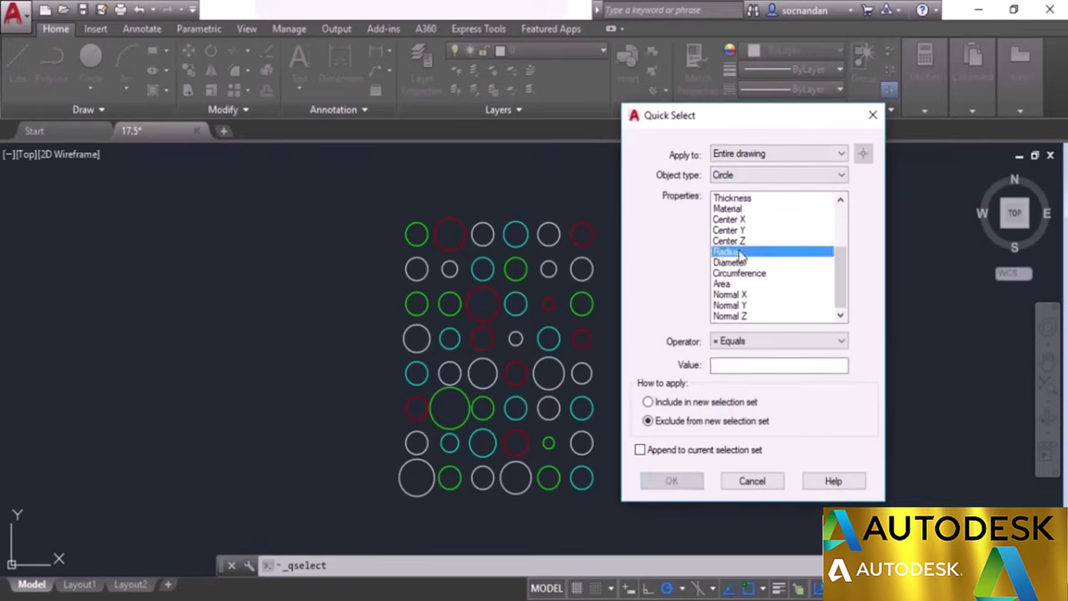
click(749, 342)
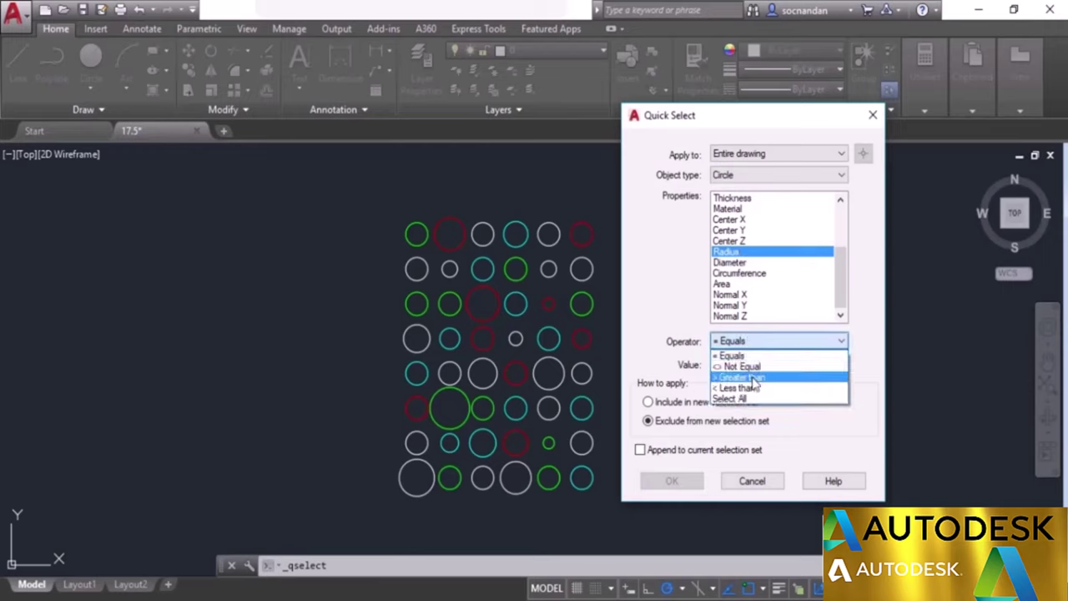
click(753, 377)
click(743, 369)
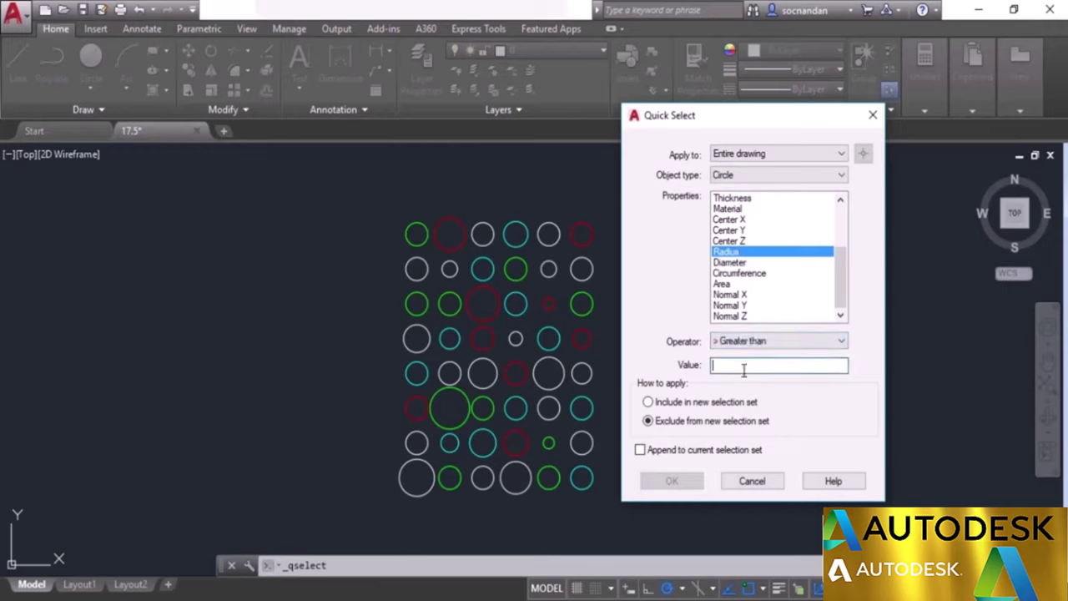
text(1)
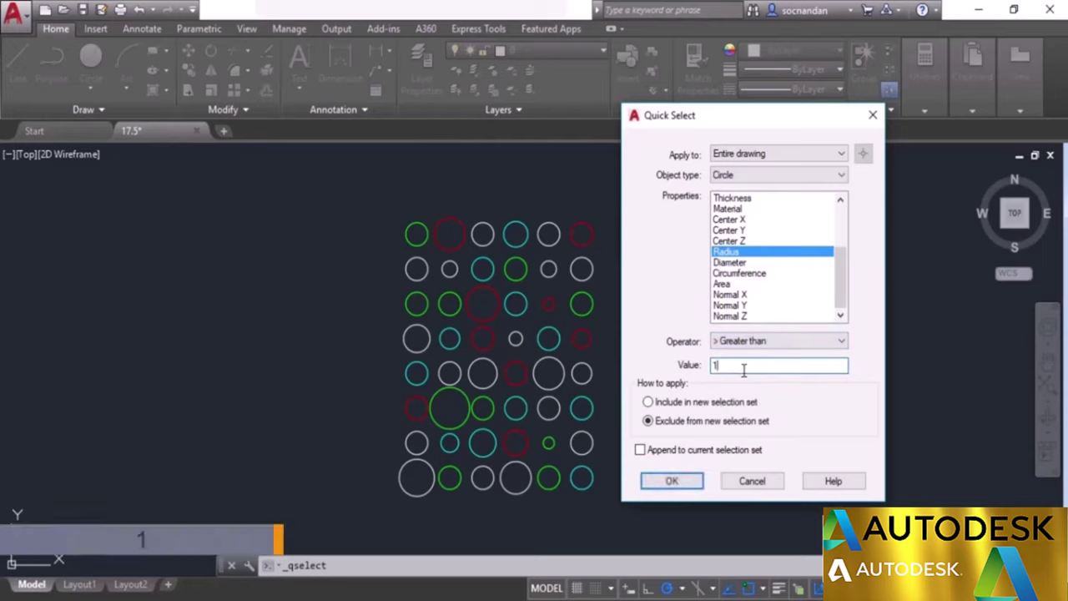
click(649, 402)
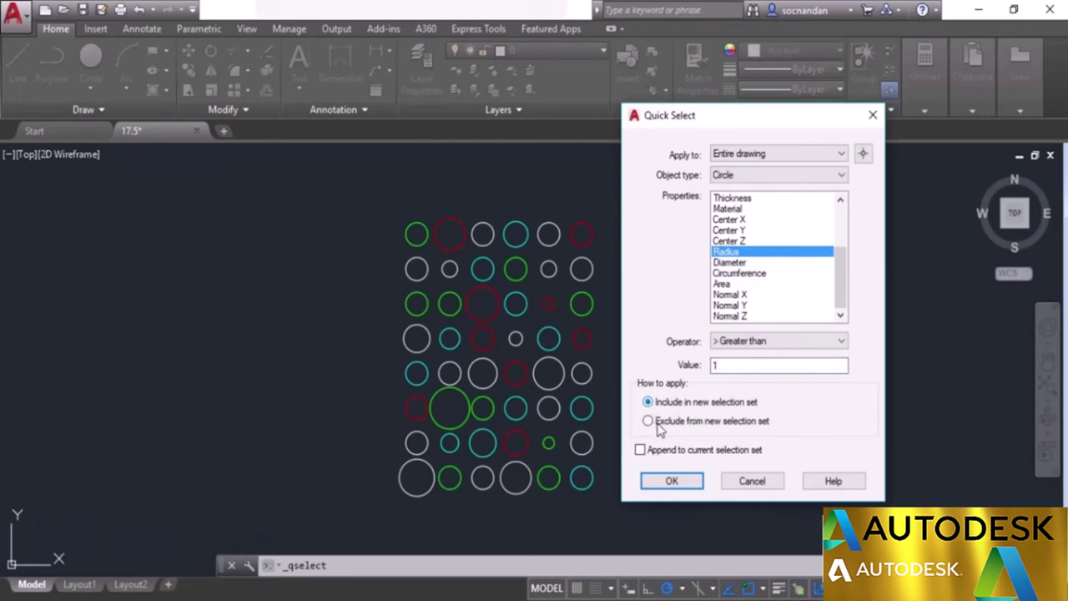
click(672, 481)
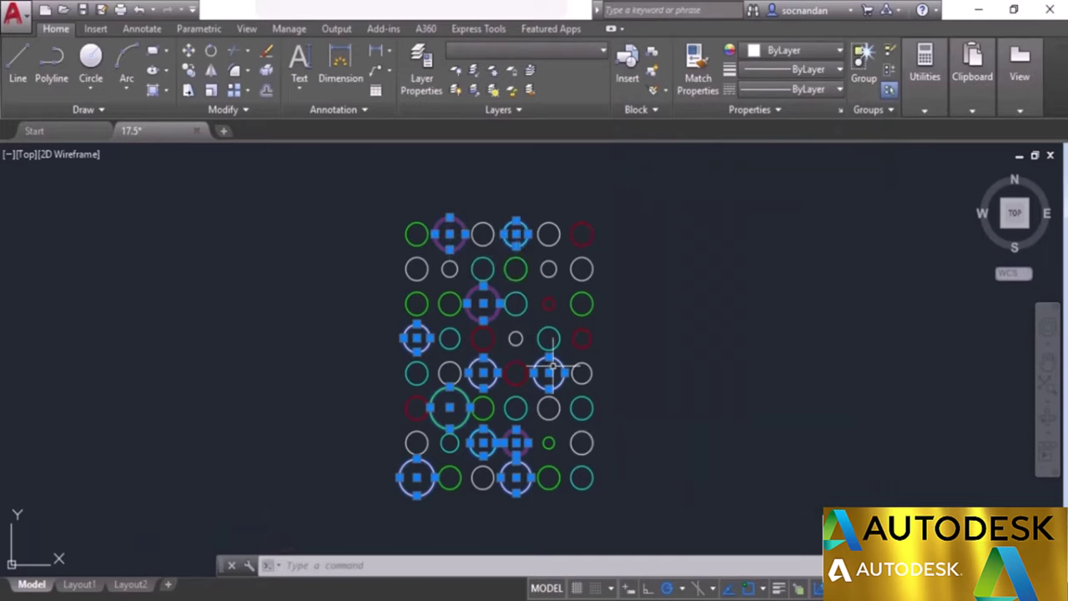
key(Escape)
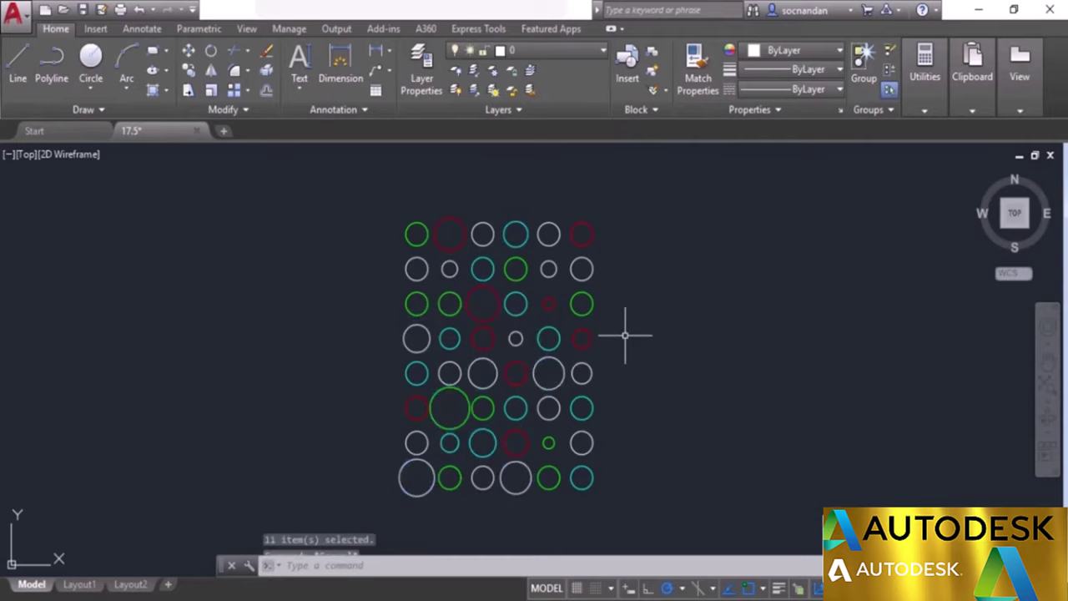
Select six circles individually: rows two to four of the last column, large red in row three, large green in row six, small green in row seven.
click(594, 338)
click(594, 300)
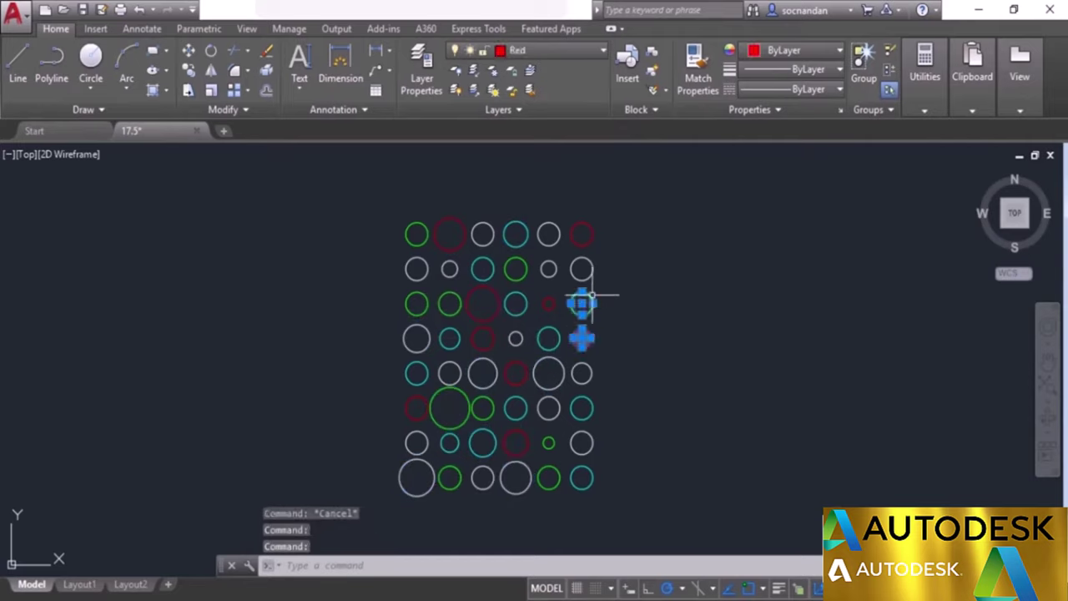
click(590, 280)
click(495, 295)
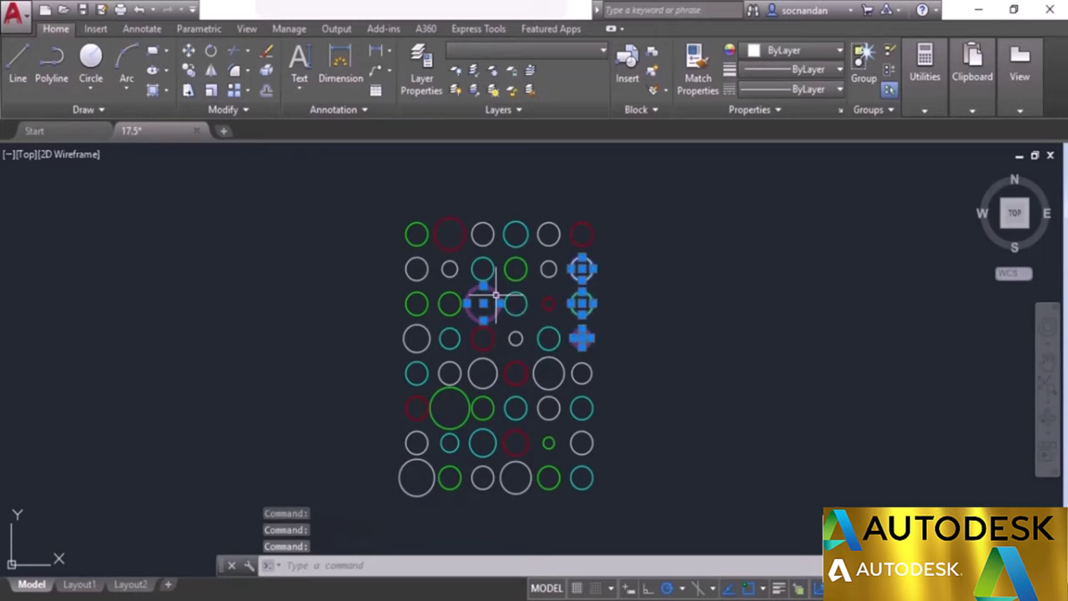
click(454, 423)
click(553, 443)
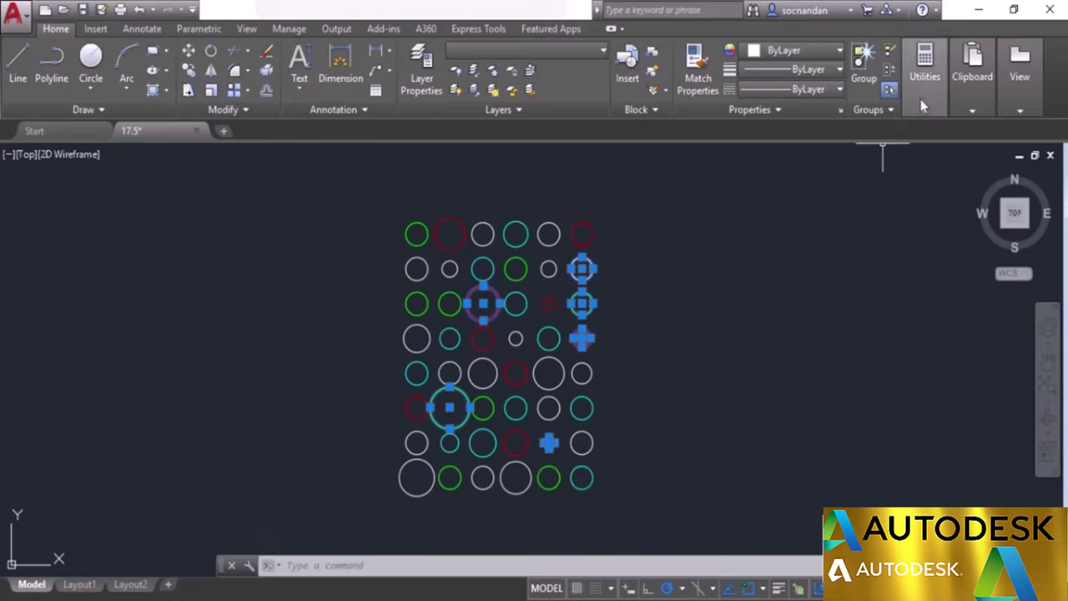
Use Quick Select on the entire drawing to append circles with Radius Less than 0.9 to the current selection set.
mouse_move(926, 110)
click(964, 131)
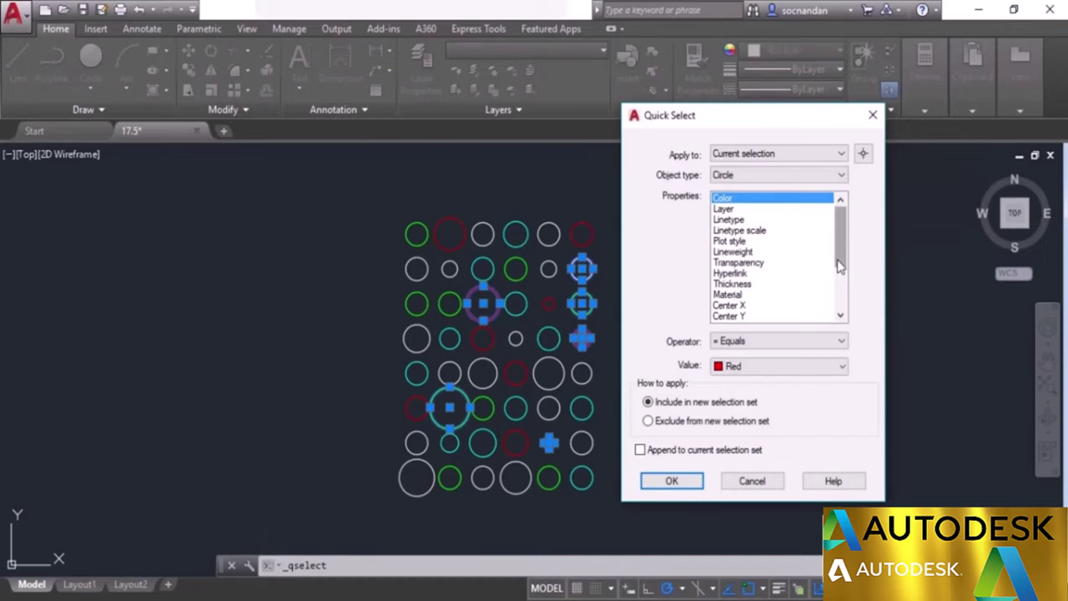
scroll(767, 263, down, 3)
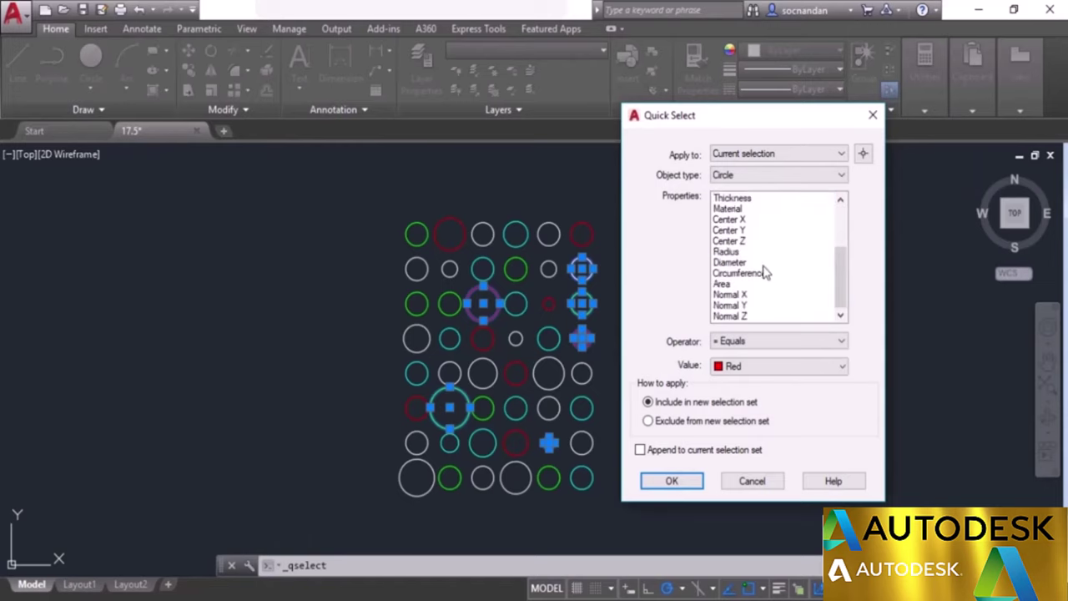
click(733, 252)
click(759, 341)
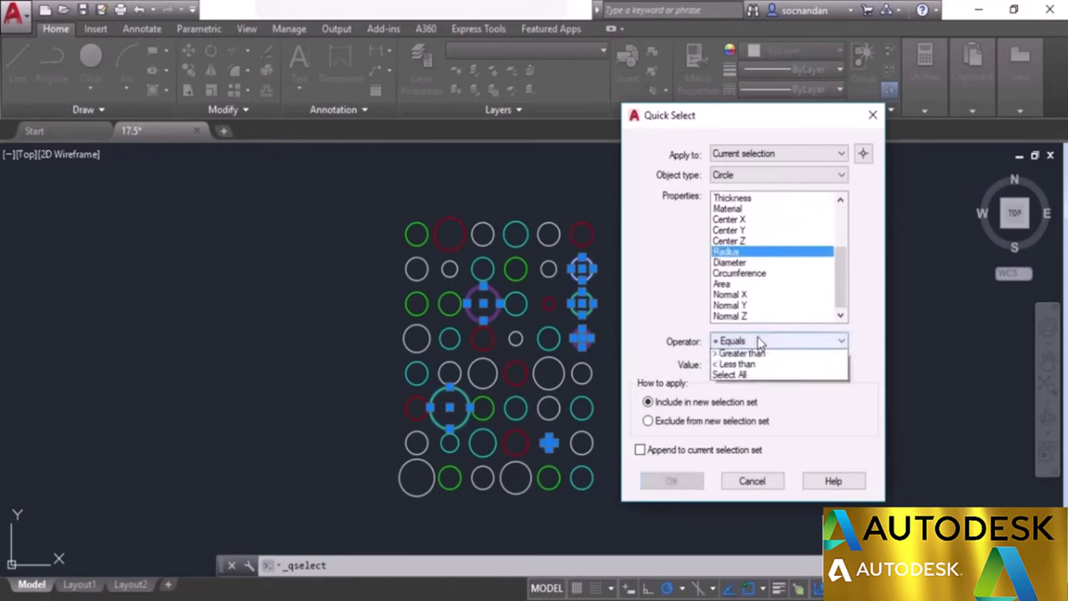
click(736, 388)
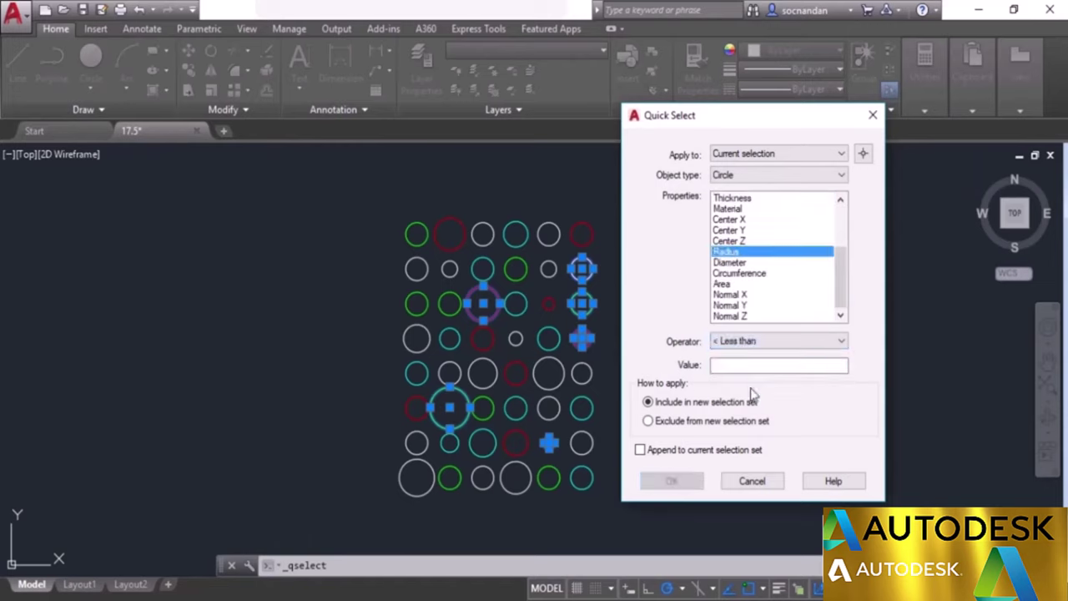
click(741, 364)
text(0.9)
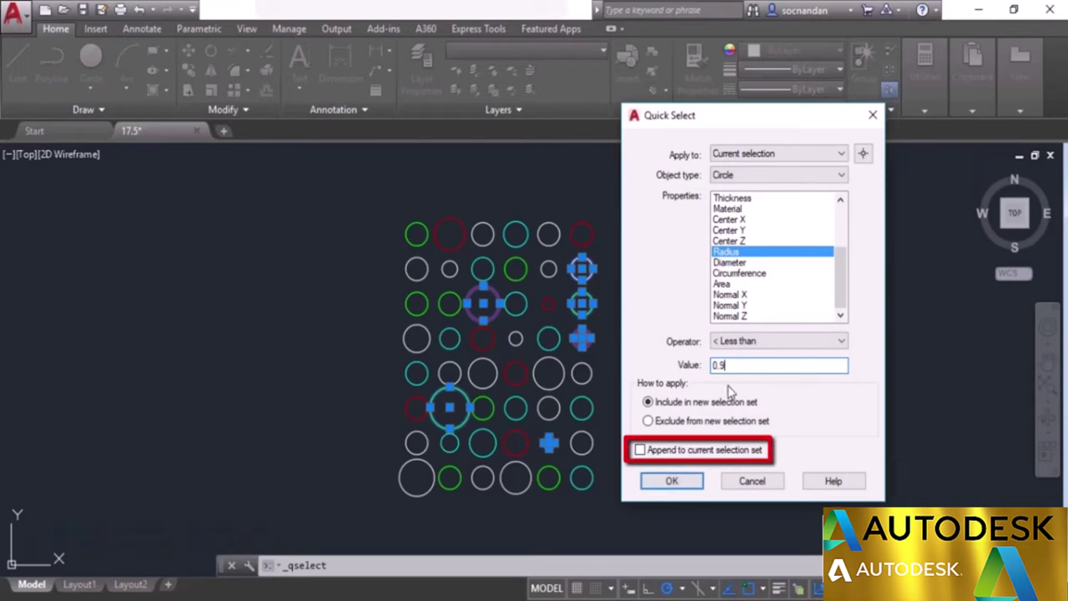
click(640, 451)
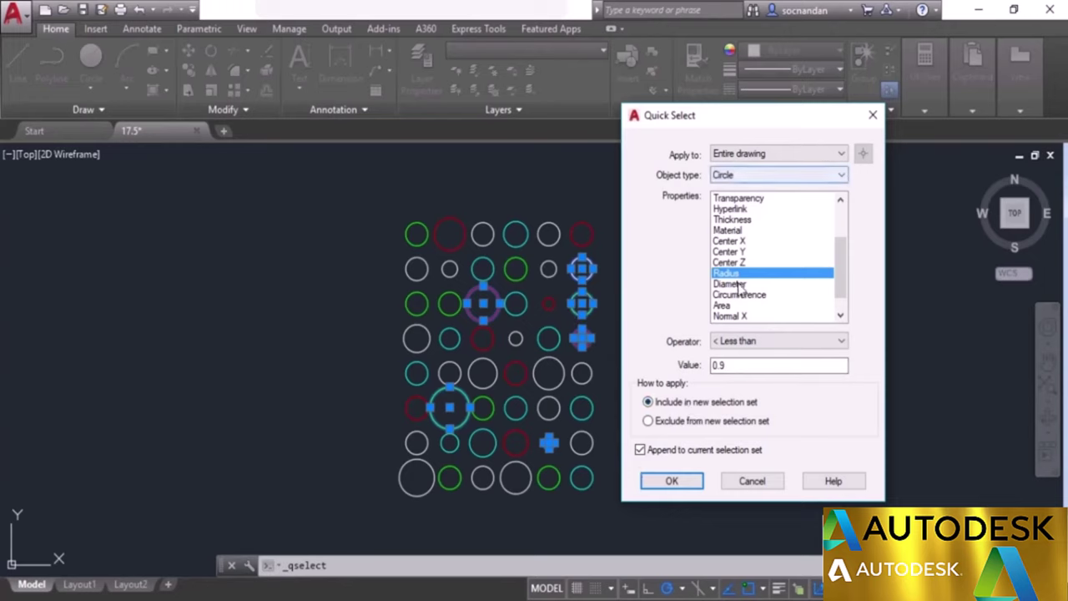
click(679, 480)
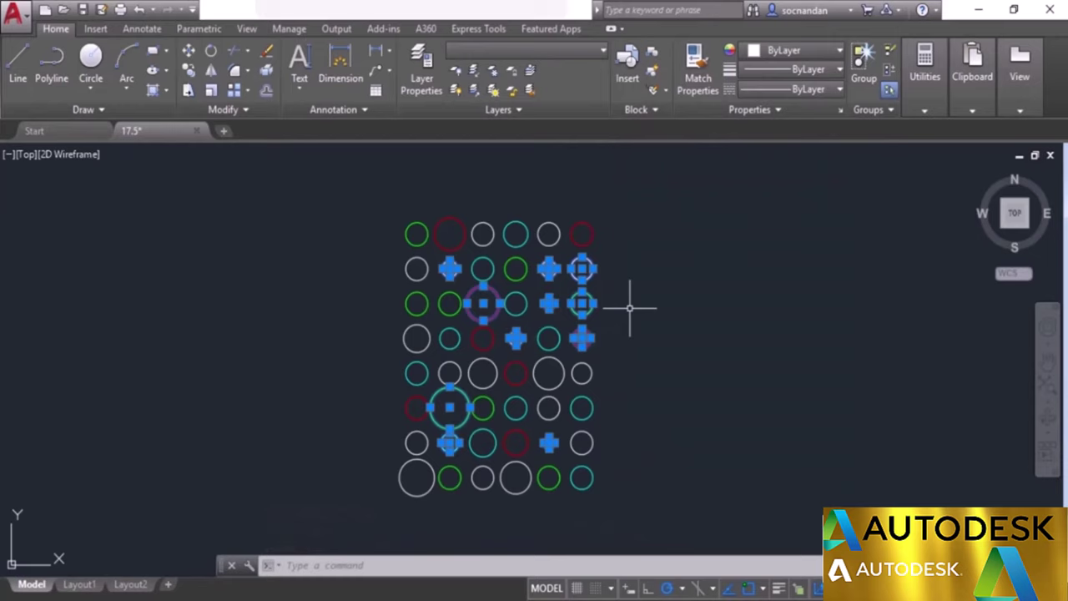
Clear the current circle selection.
key(Escape)
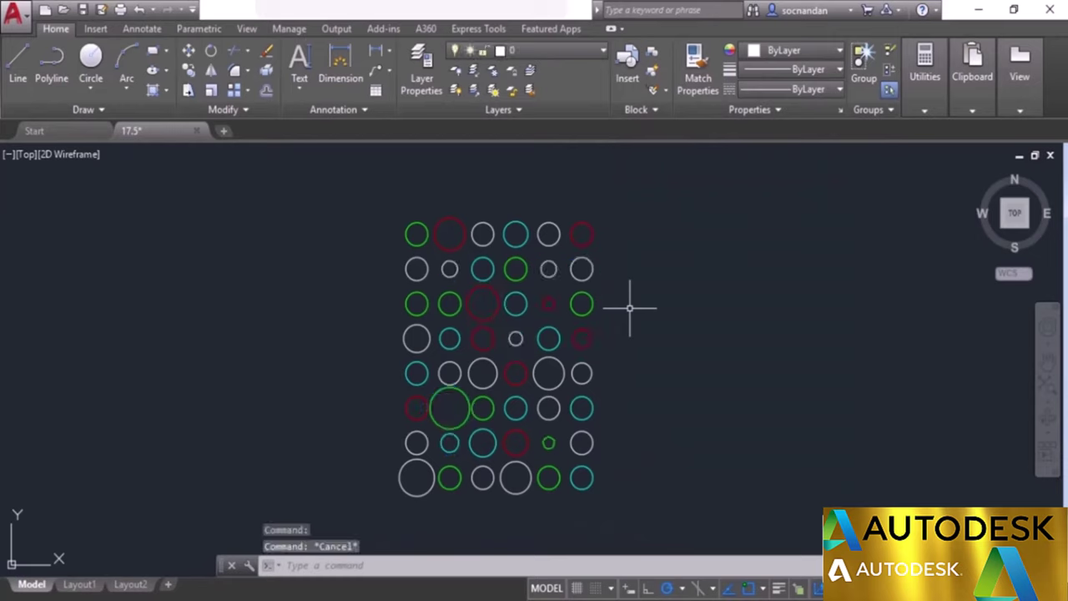
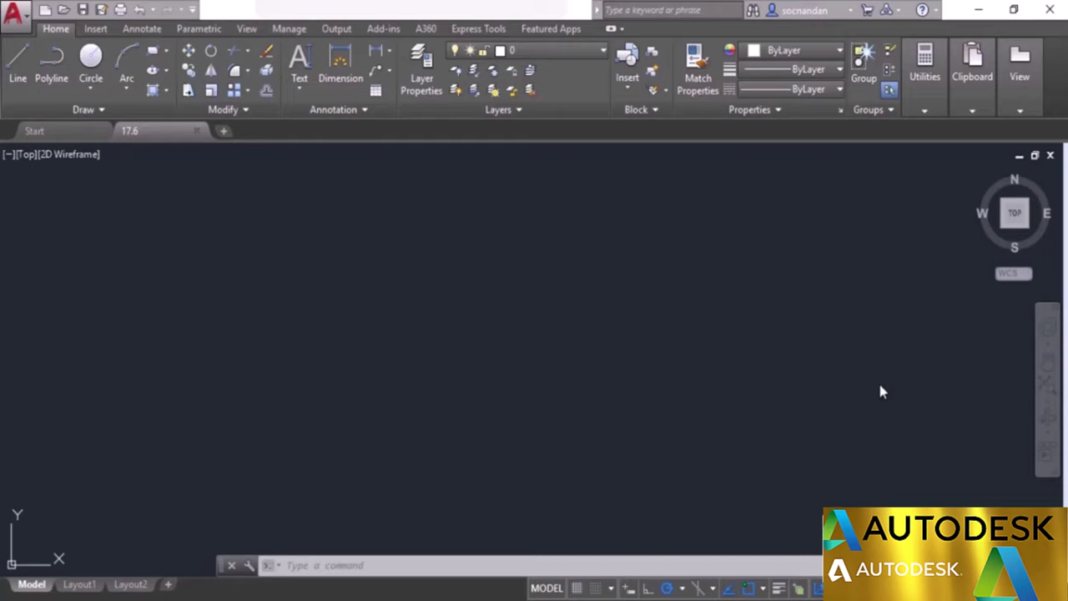
Draw a wide three-point arc bulging upward across the middle of the empty drawing.
click(477, 33)
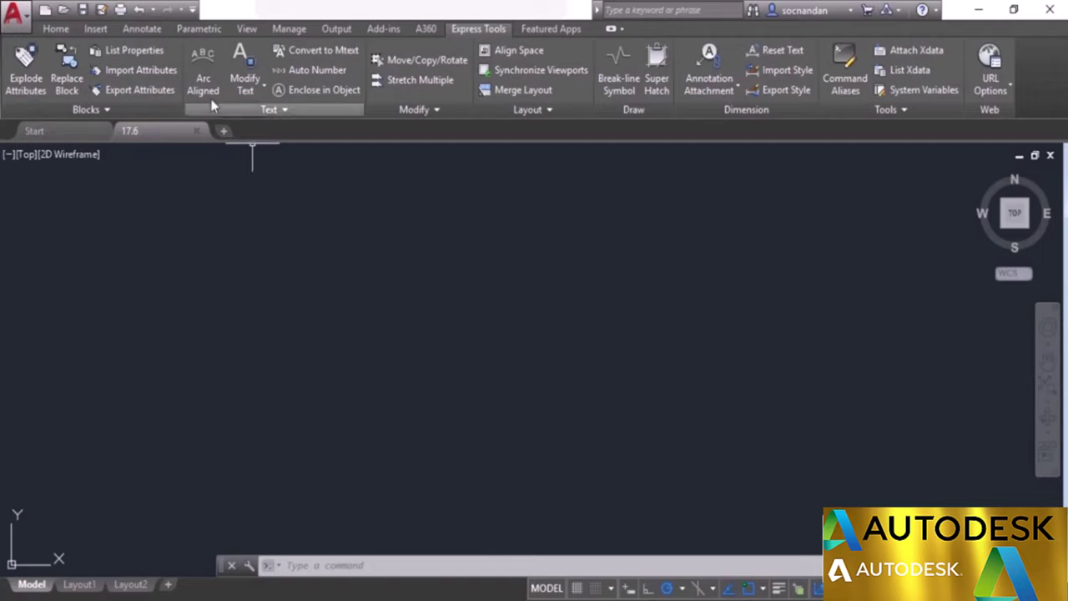
click(56, 28)
click(125, 67)
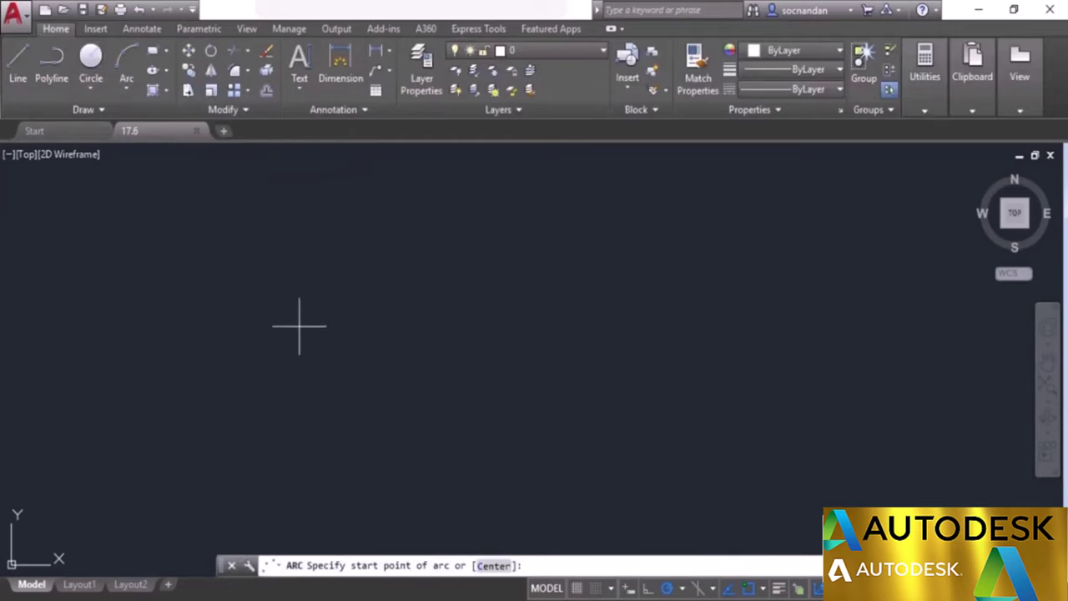
click(310, 364)
click(448, 292)
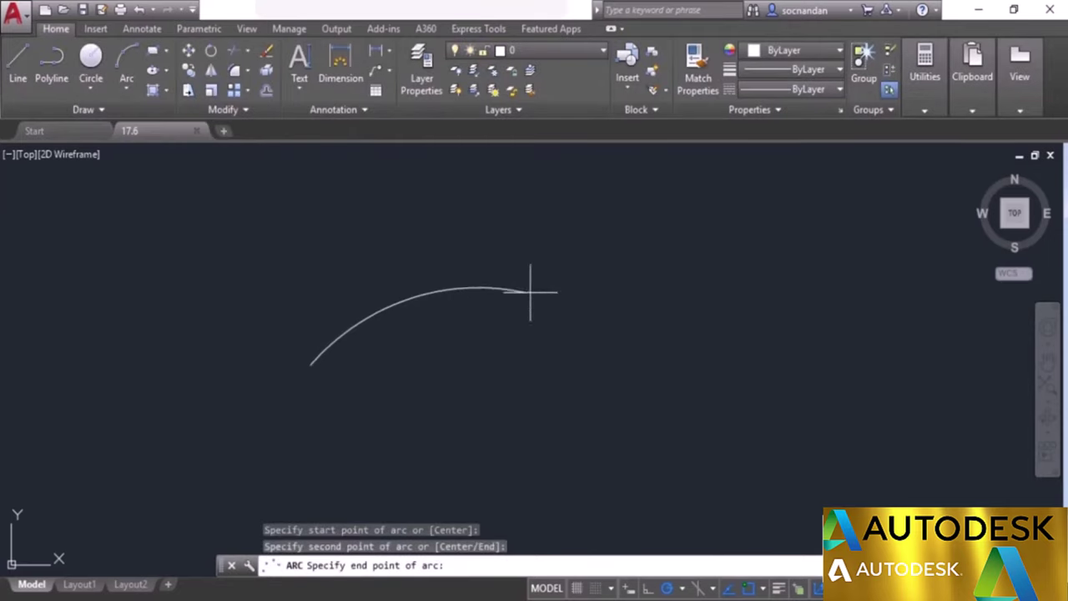
click(696, 375)
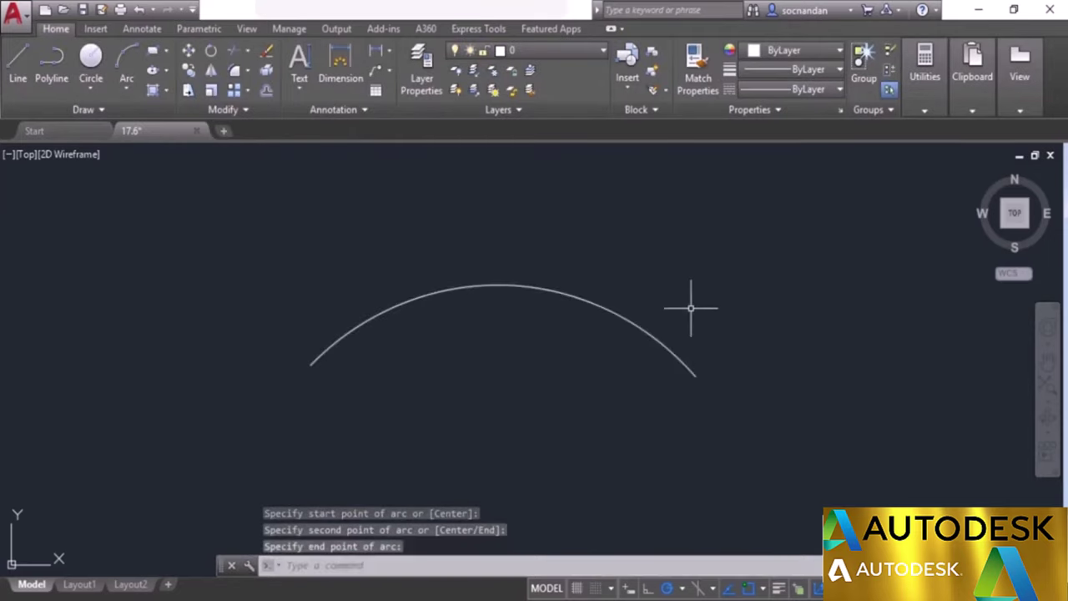
Start arc-aligned text on the arc and enter "AutoCAD 2018 Complete Course" as its content.
click(478, 28)
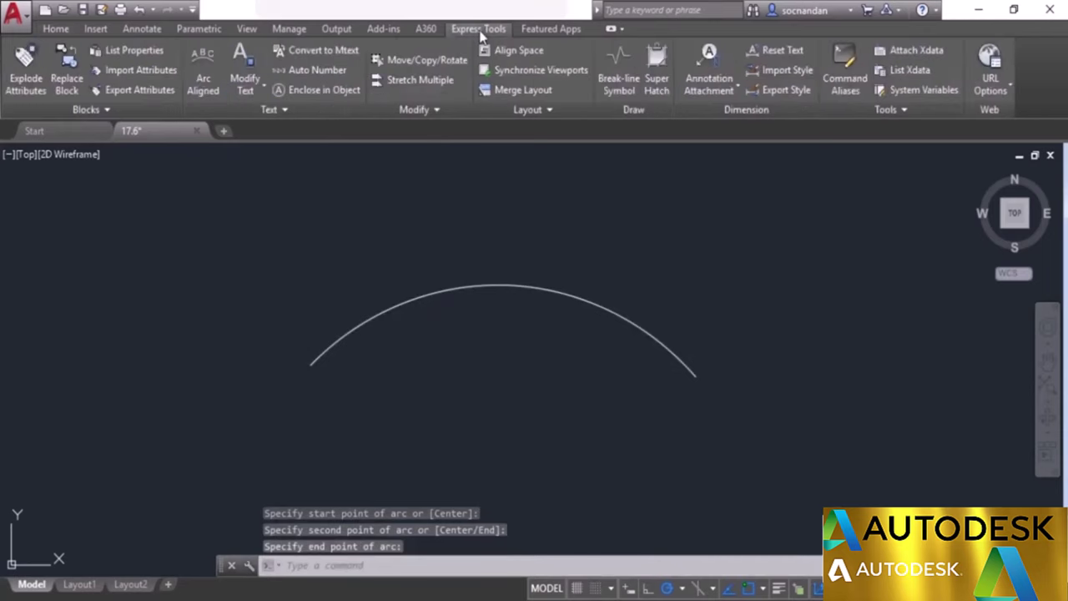
click(203, 73)
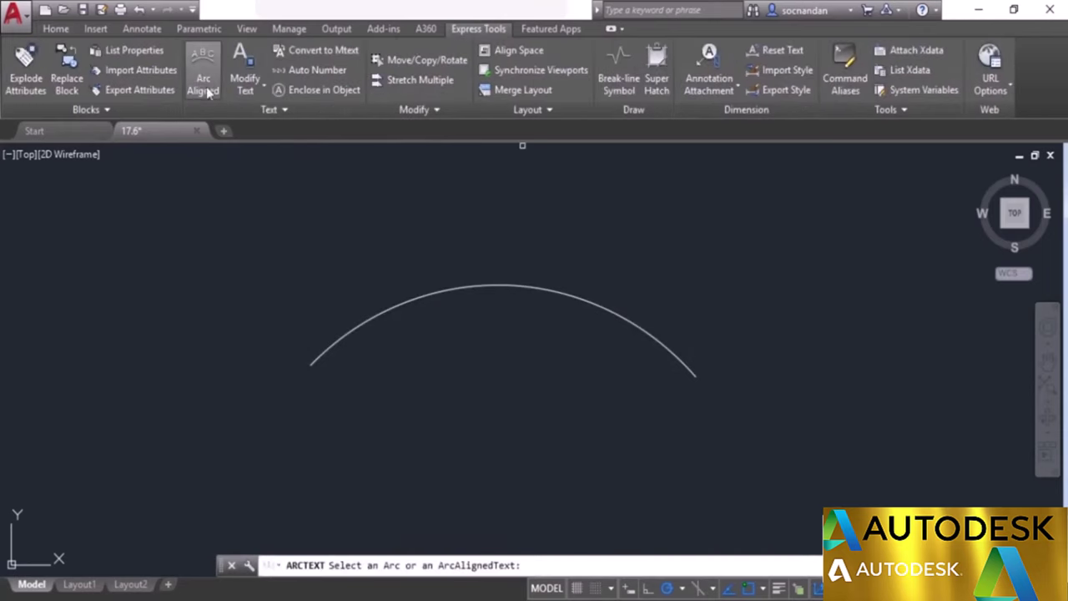
click(386, 307)
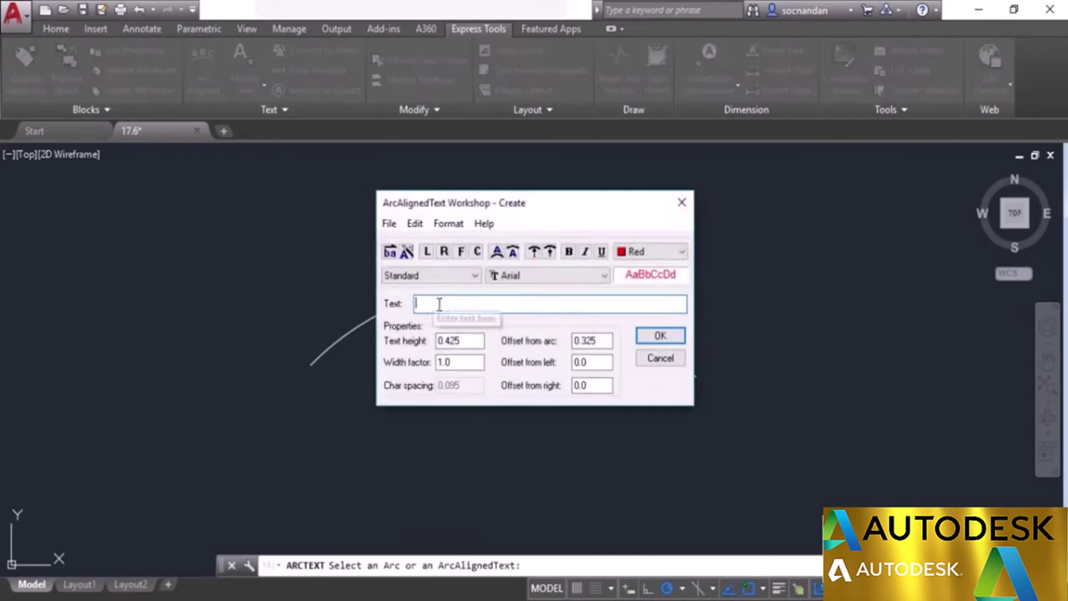
text(AutoCAD)
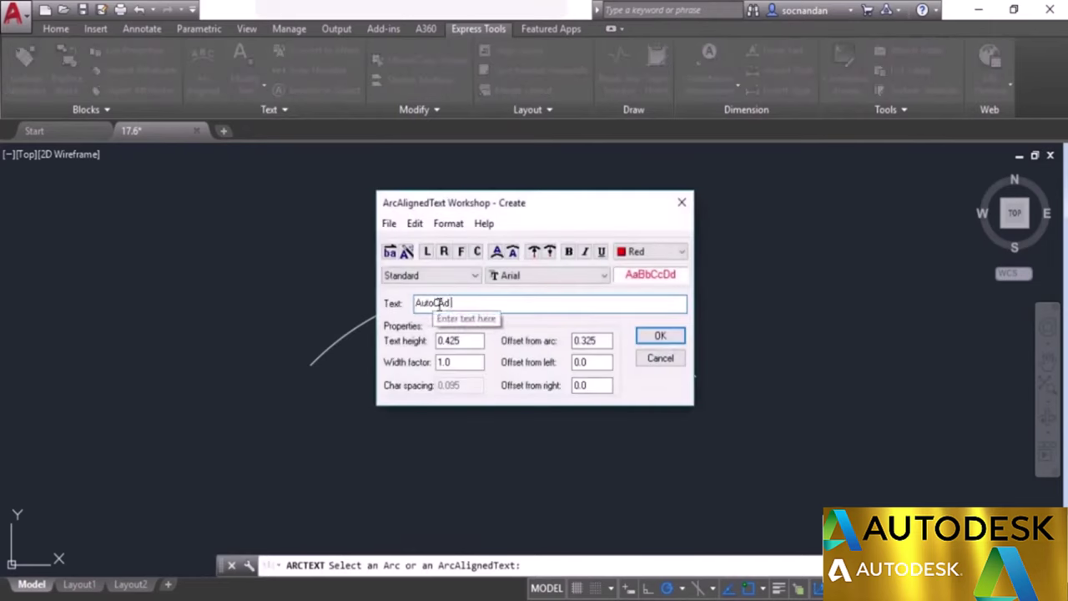
text( 2018)
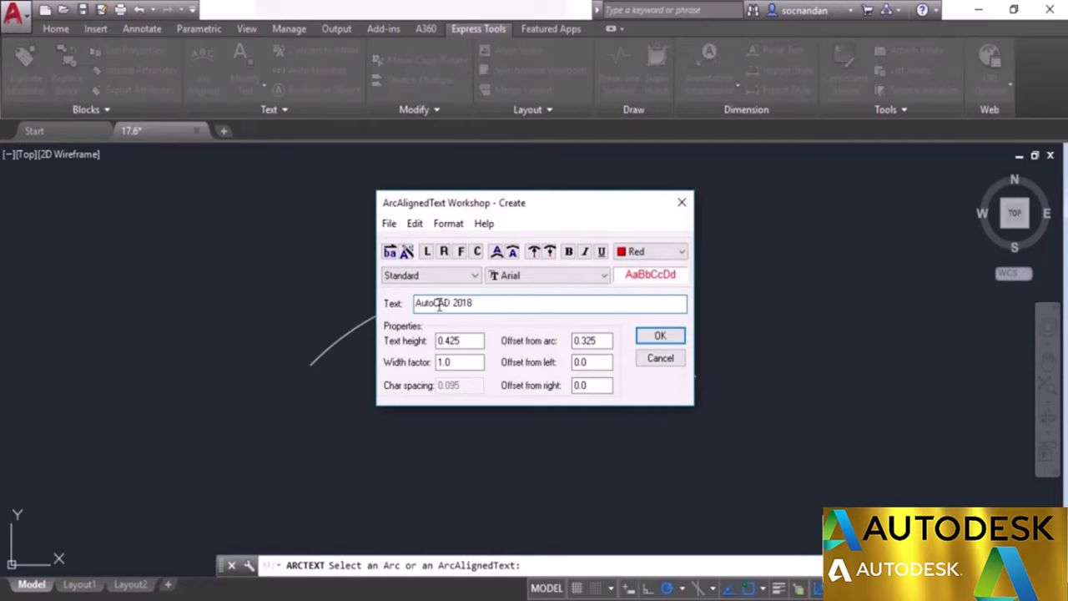
text( Complete Course)
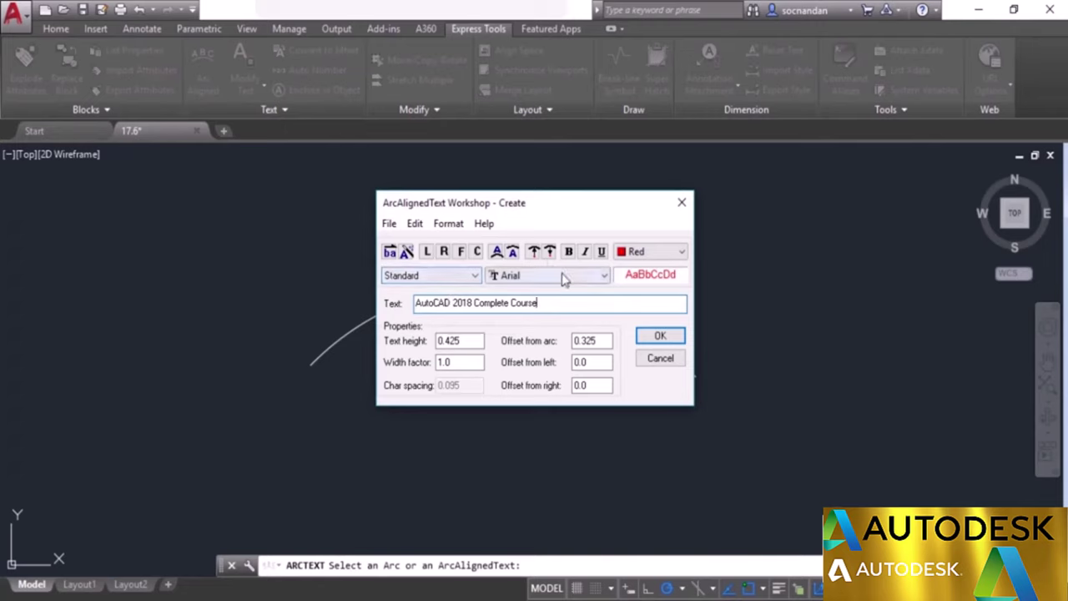
Set the arc-aligned text's colour to Green and create the text along the arc.
click(661, 253)
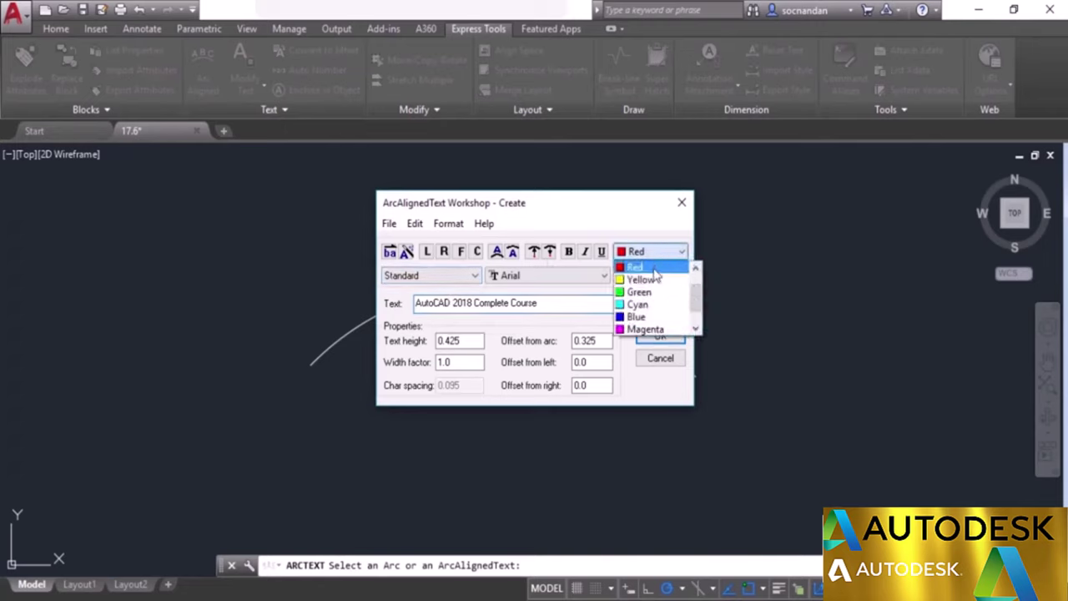
scroll(657, 288, up, 1)
scroll(659, 288, down, 1)
scroll(661, 286, up, 1)
click(656, 267)
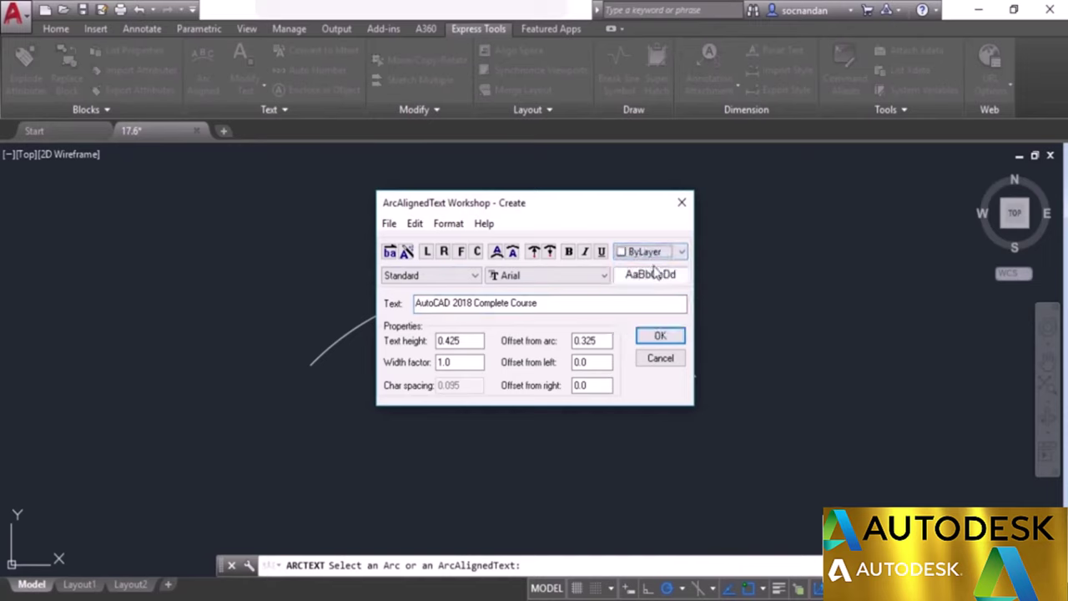
click(655, 253)
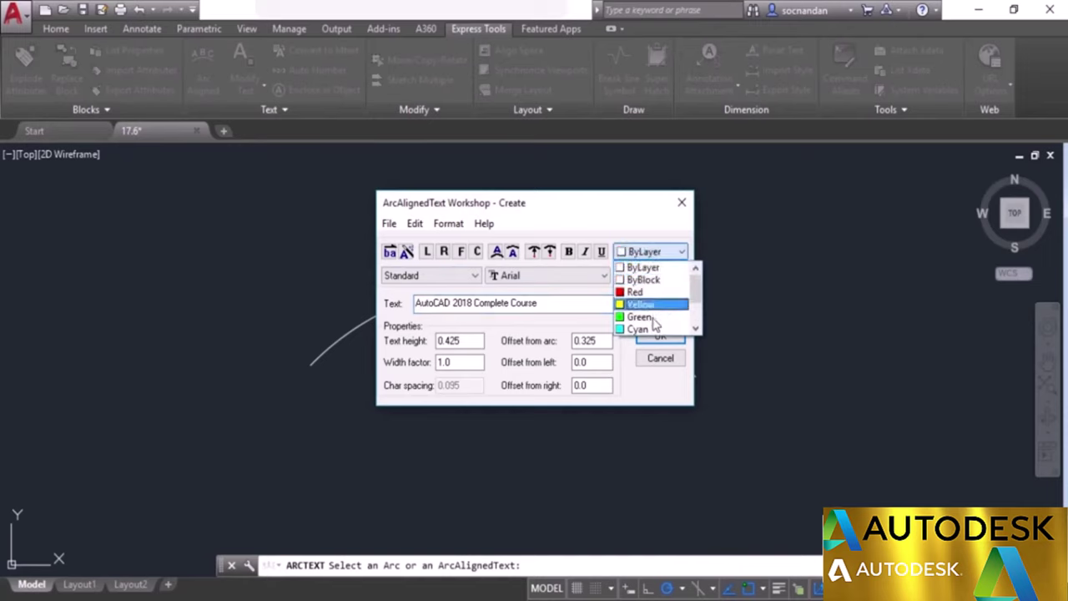
click(655, 318)
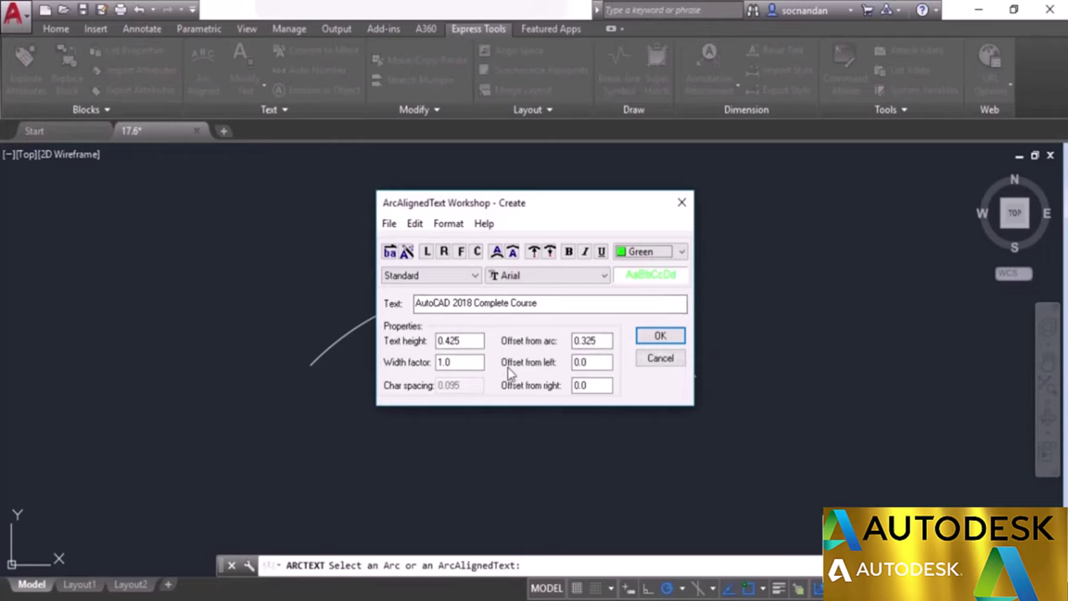
click(659, 338)
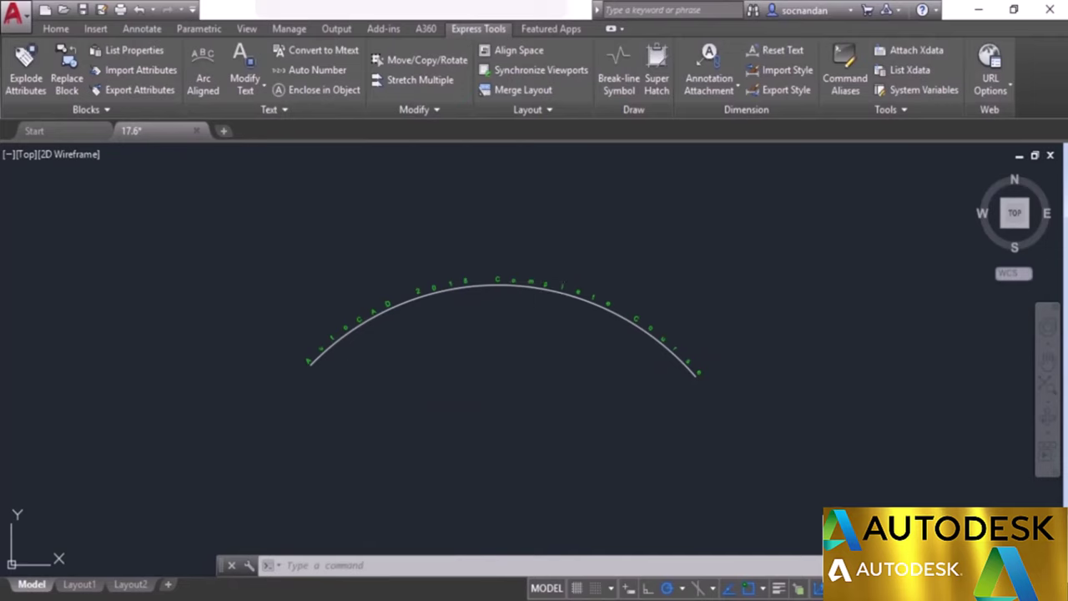
Open the arc-aligned text's properties and set its height to 0.8.
double_click(535, 282)
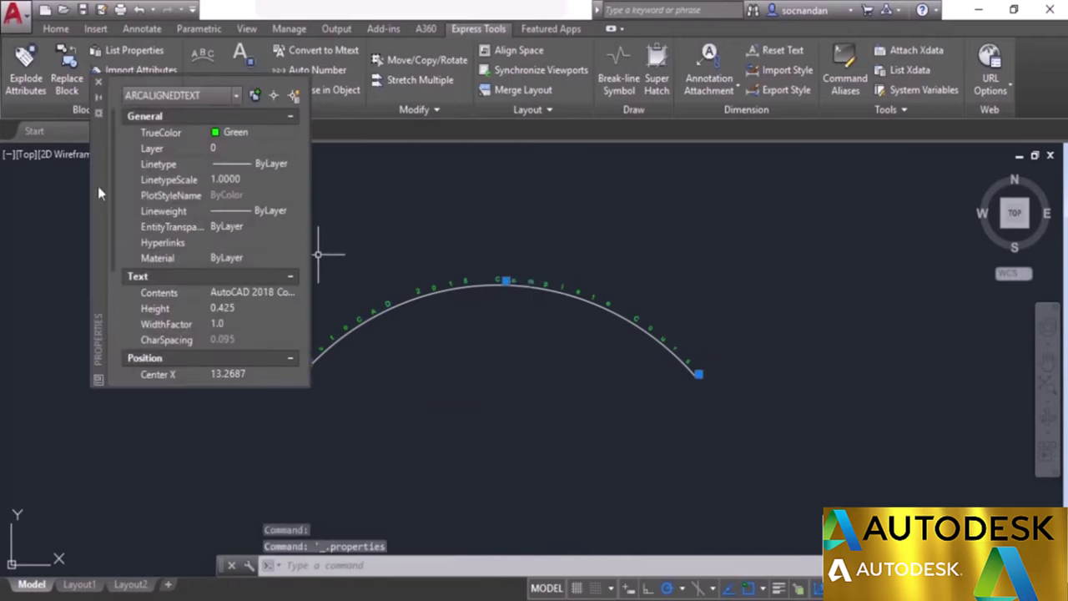
drag(98, 186, 92, 285)
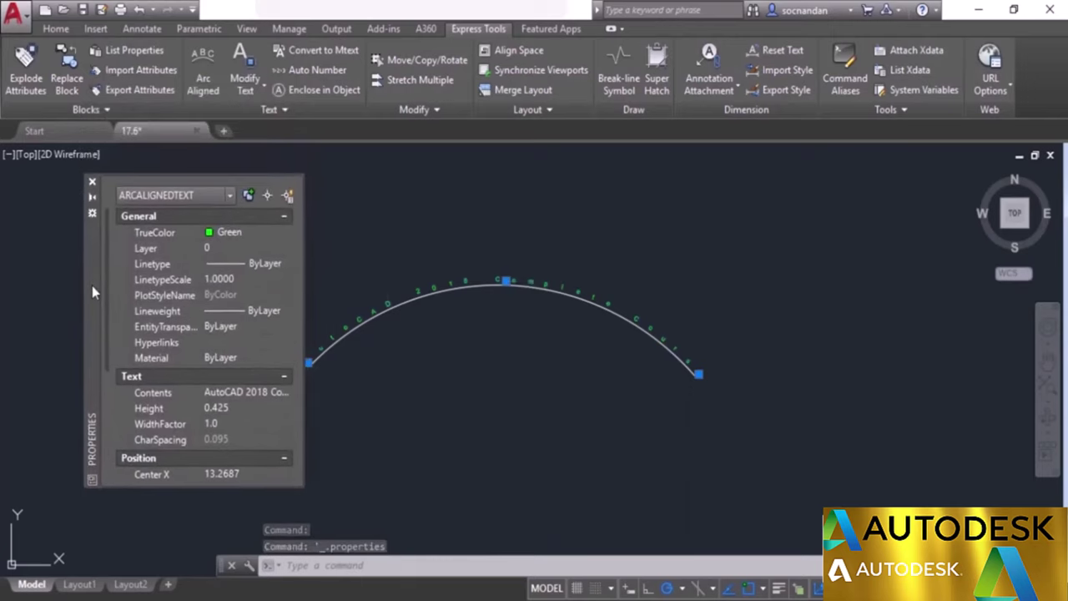
click(245, 409)
text(0.8)
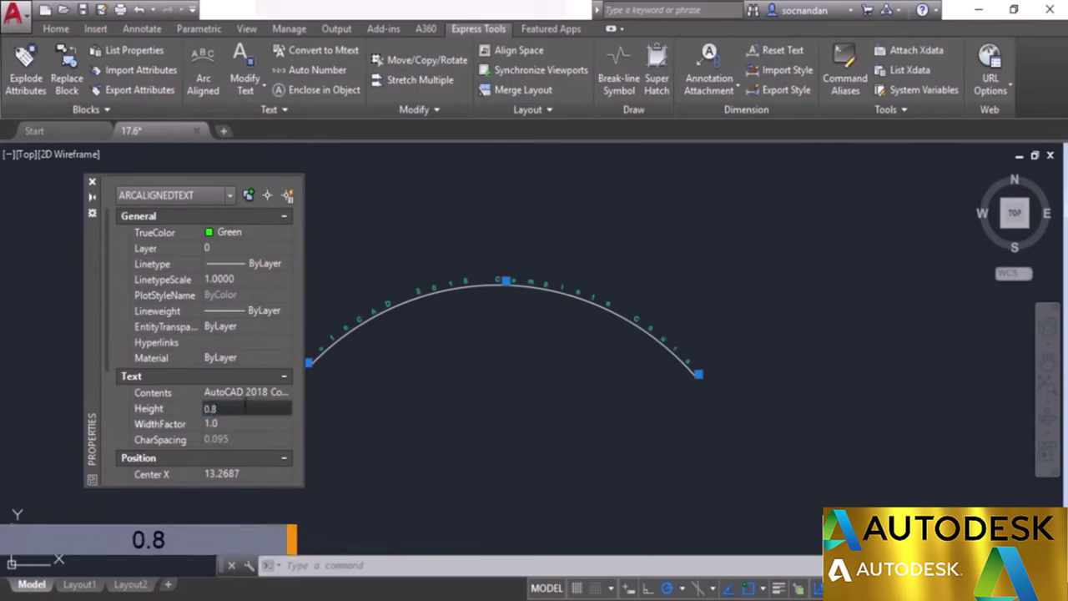
key(Tab)
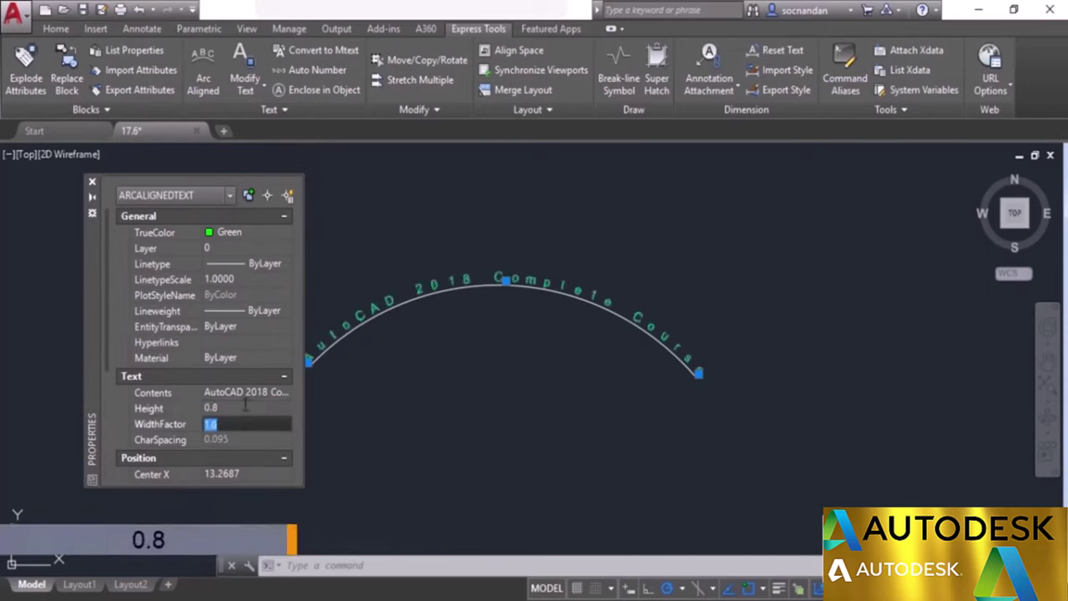
Set the arc-aligned text's height to 1.2 and its width factor to 1.2, then close its properties and deselect it.
click(244, 407)
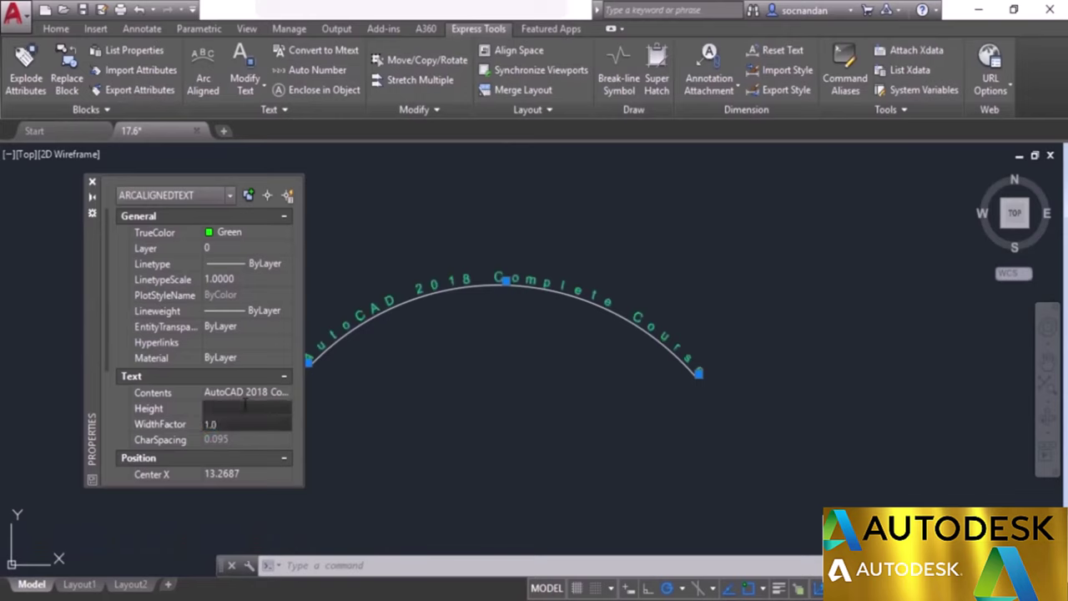
text(1.2)
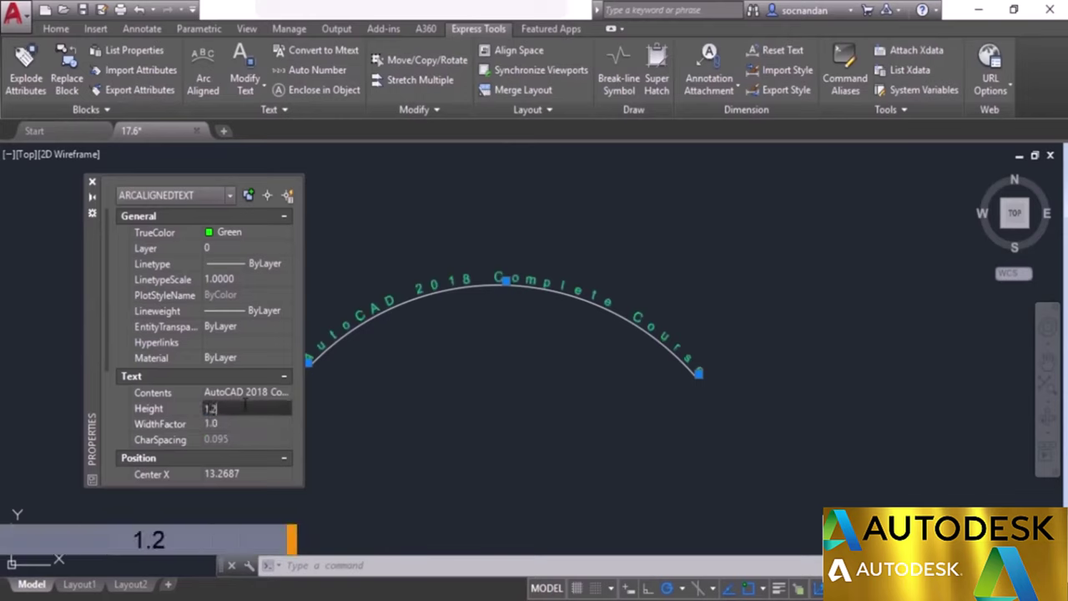
key(Tab)
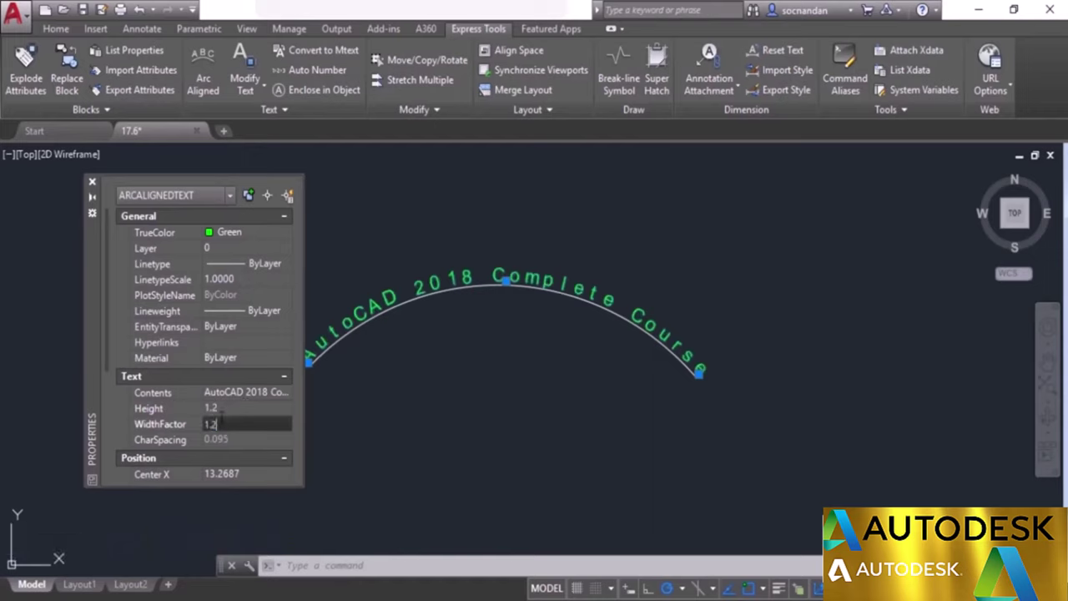
key(Return)
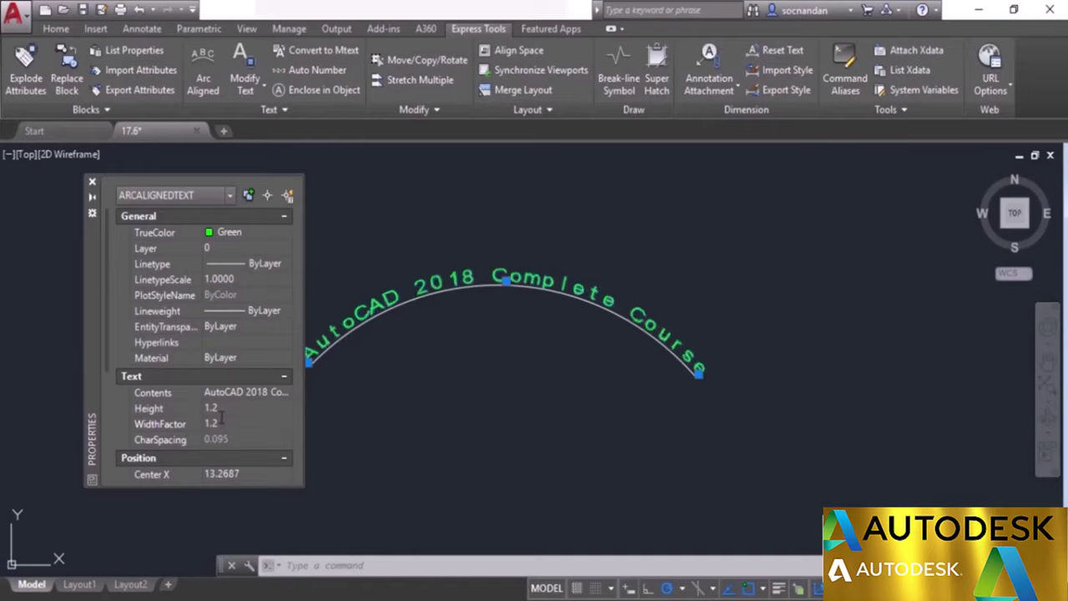
click(91, 182)
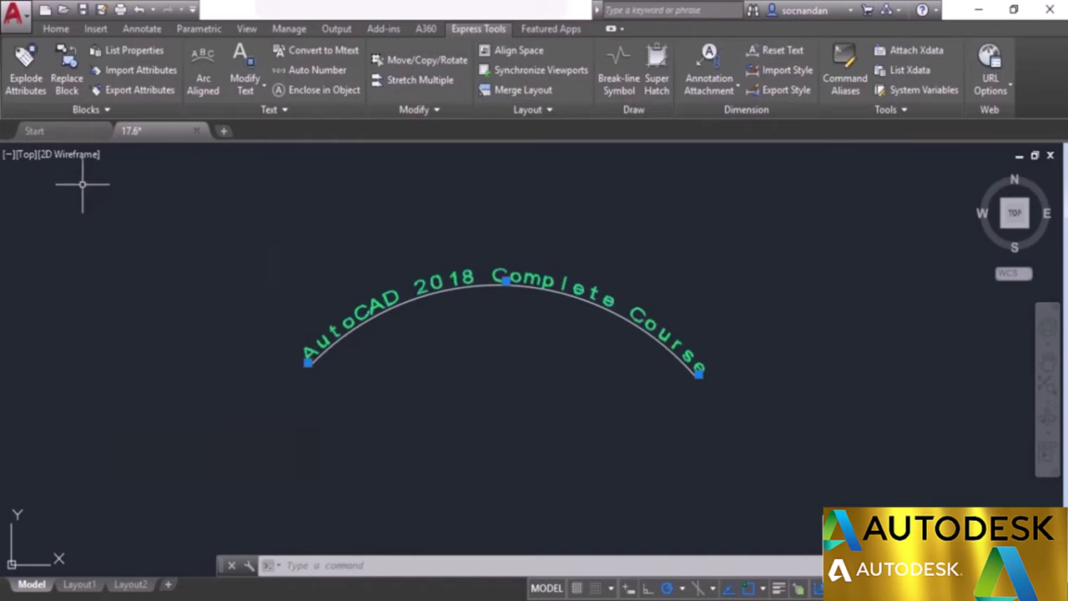
key(Escape)
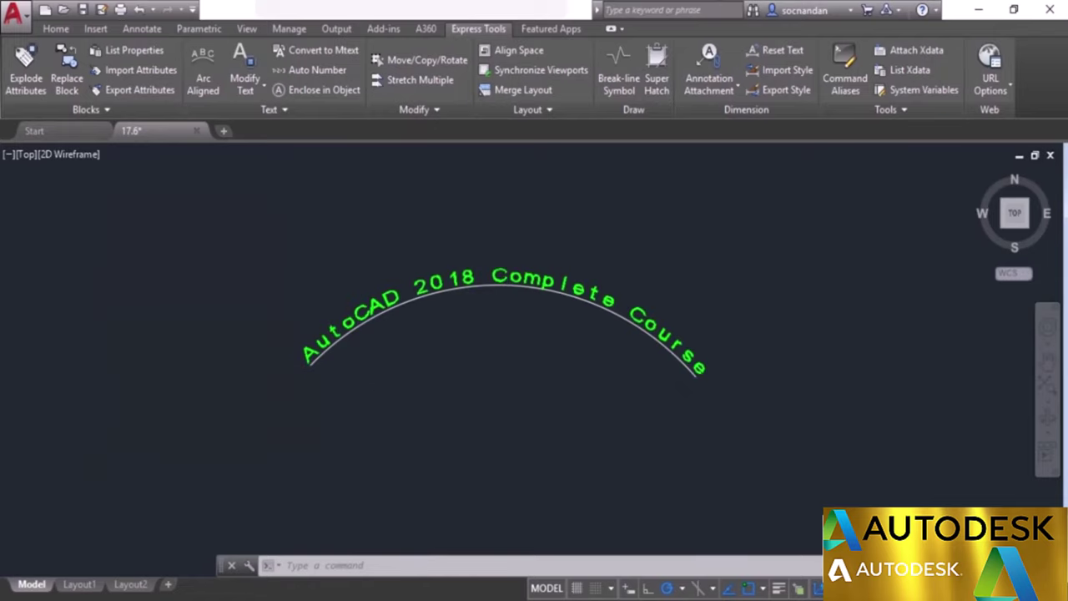
Shorten the arc by stretching its right endpoint back along the curve.
scroll(389, 386, up, 2)
middle_drag(511, 256, 453, 274)
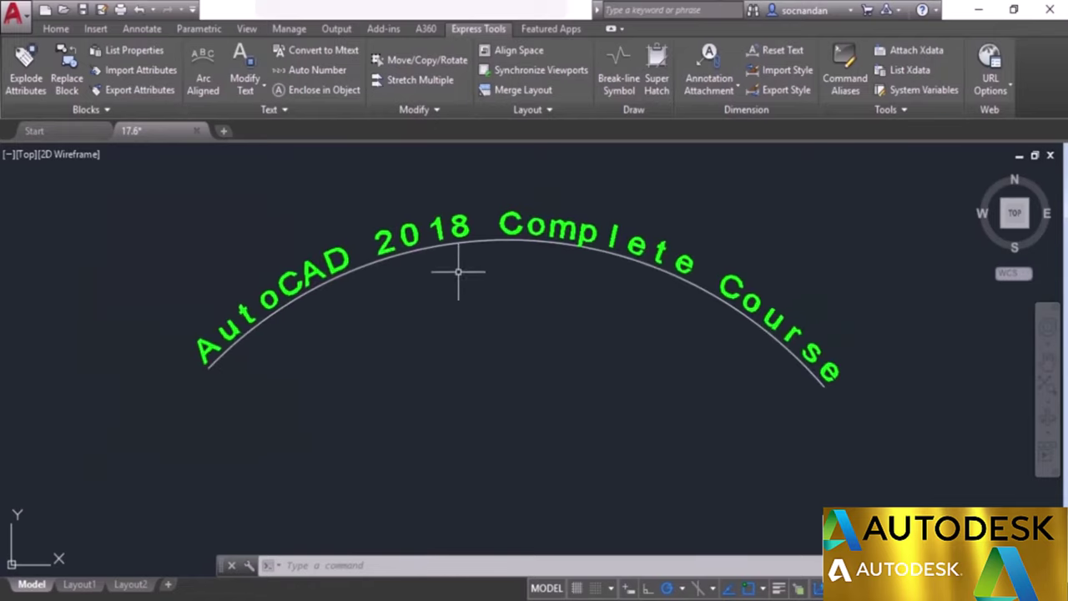
click(489, 238)
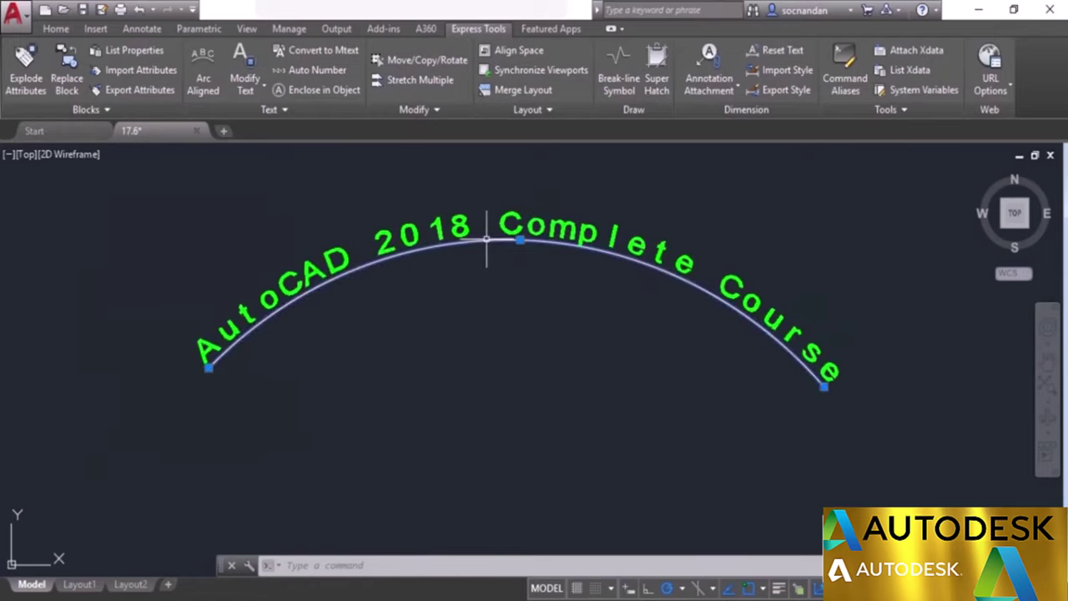
click(824, 385)
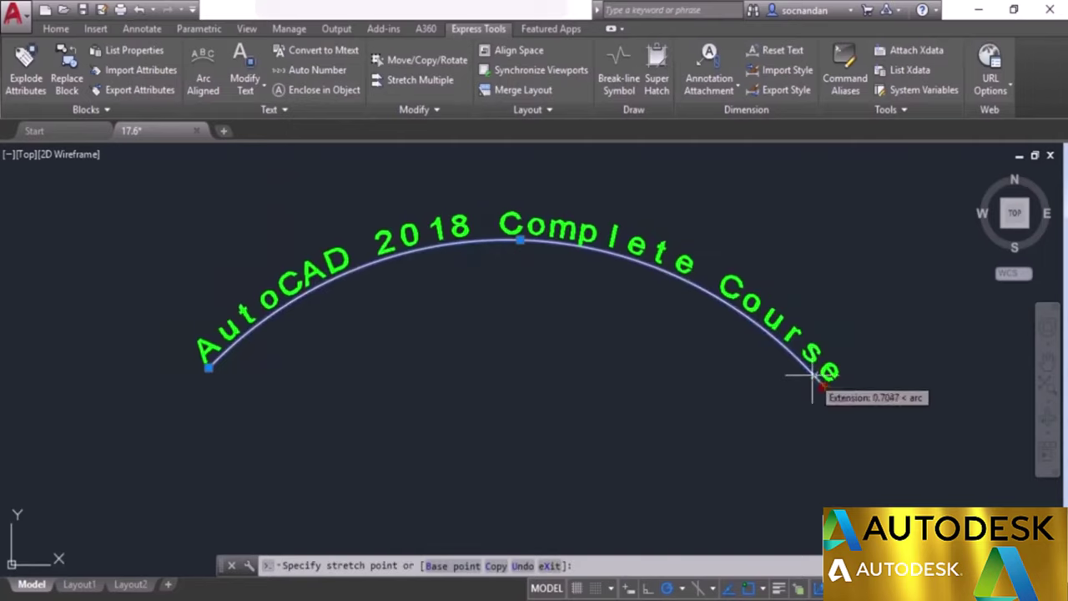
click(765, 332)
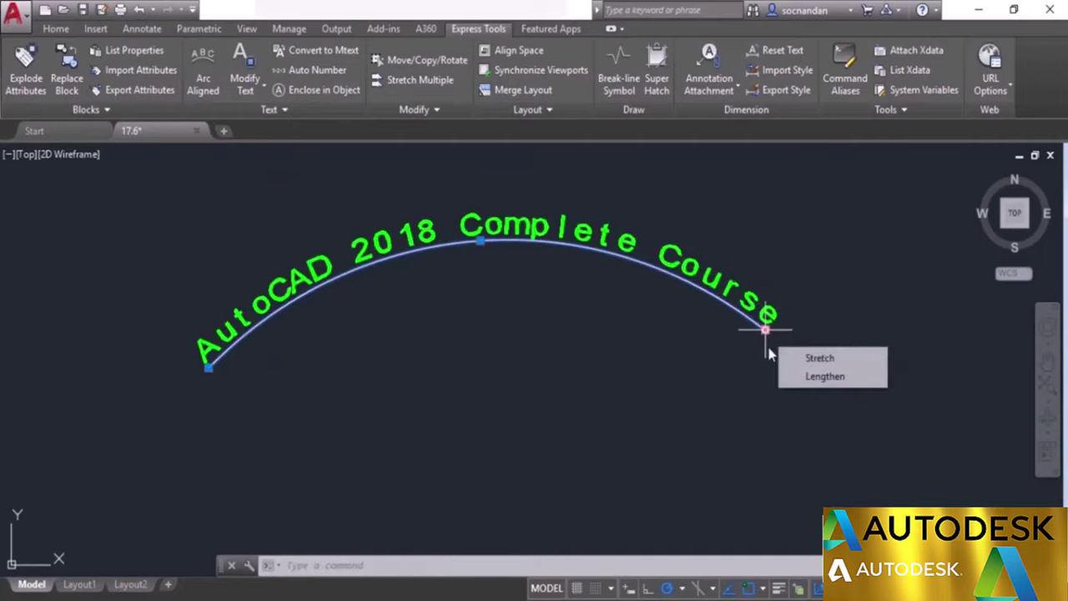
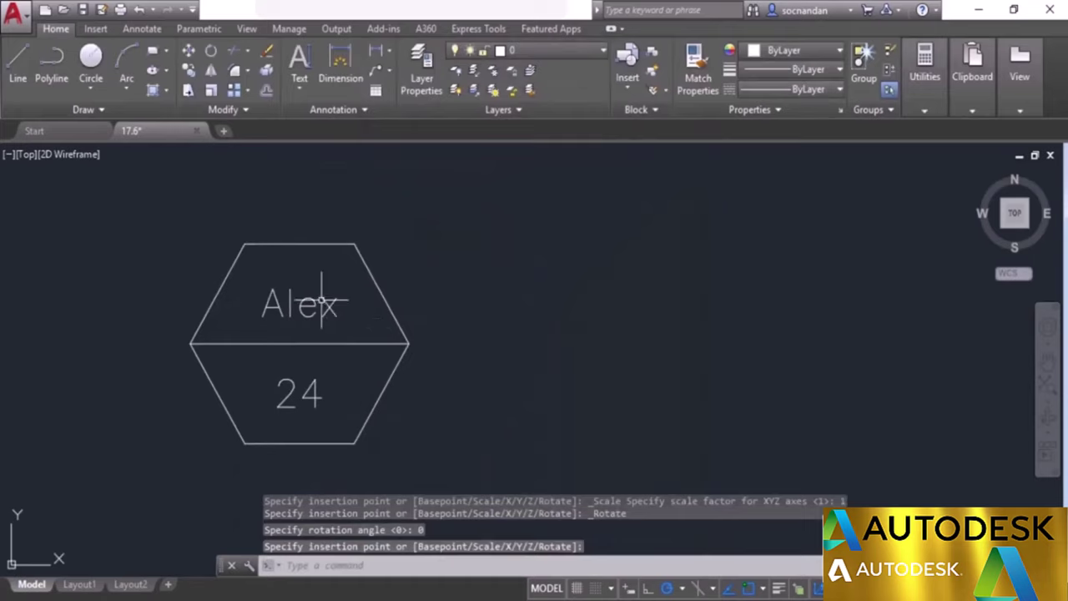
Copy the hexagonal attribute block horizontally about 33.6 units to the right of the original.
click(318, 309)
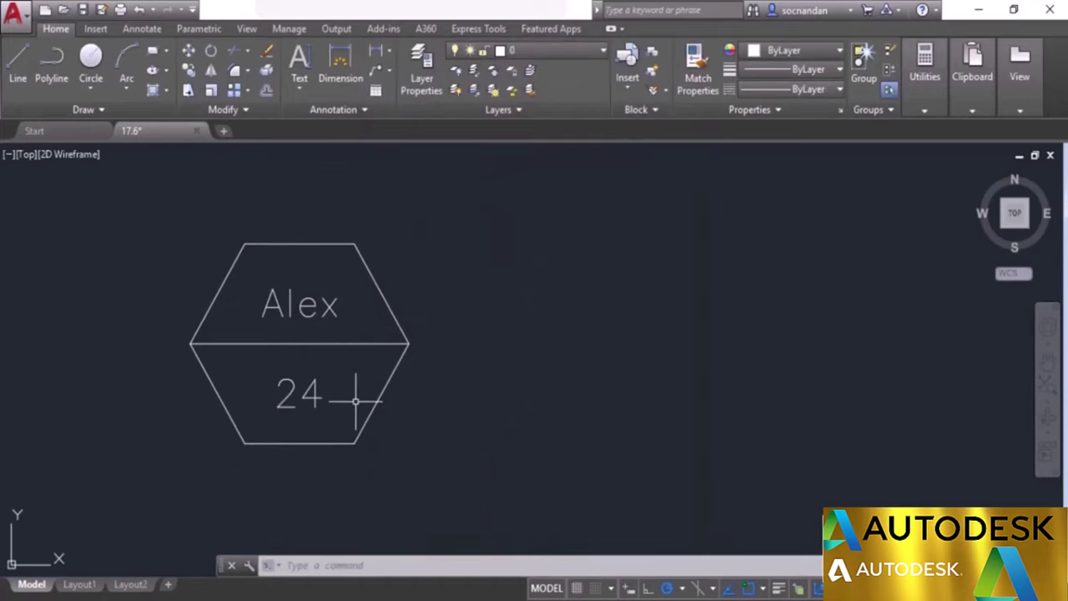
scroll(356, 401, down, 2)
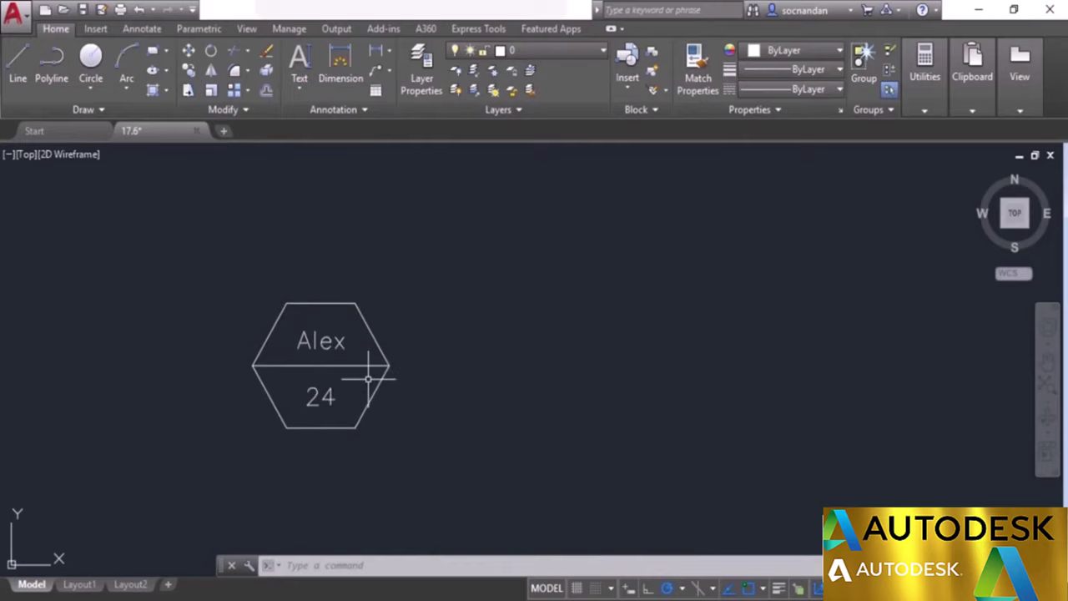
click(188, 70)
click(282, 303)
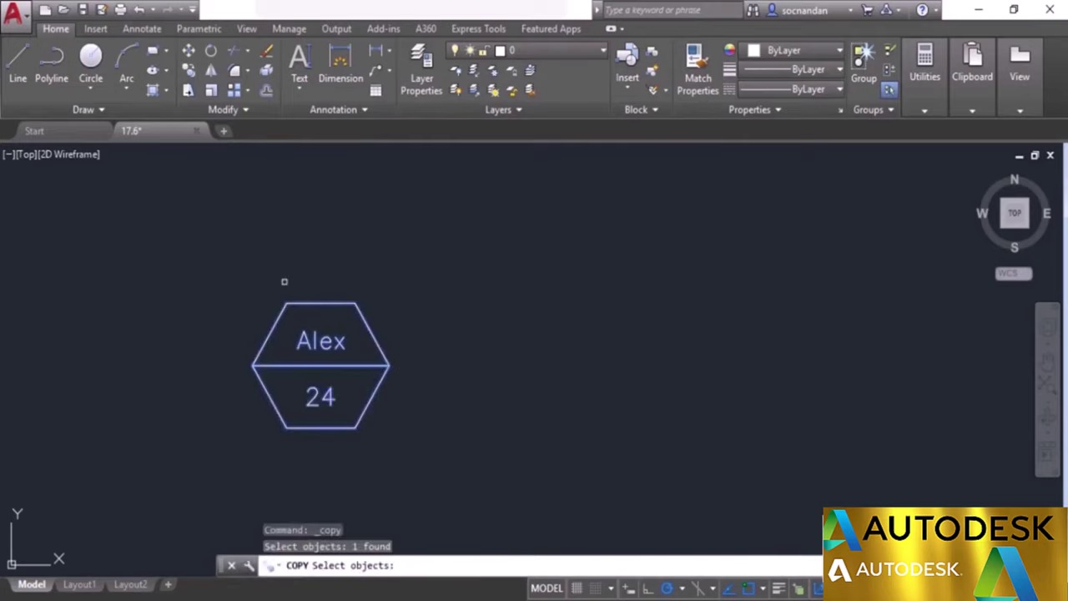
key(Return)
click(441, 334)
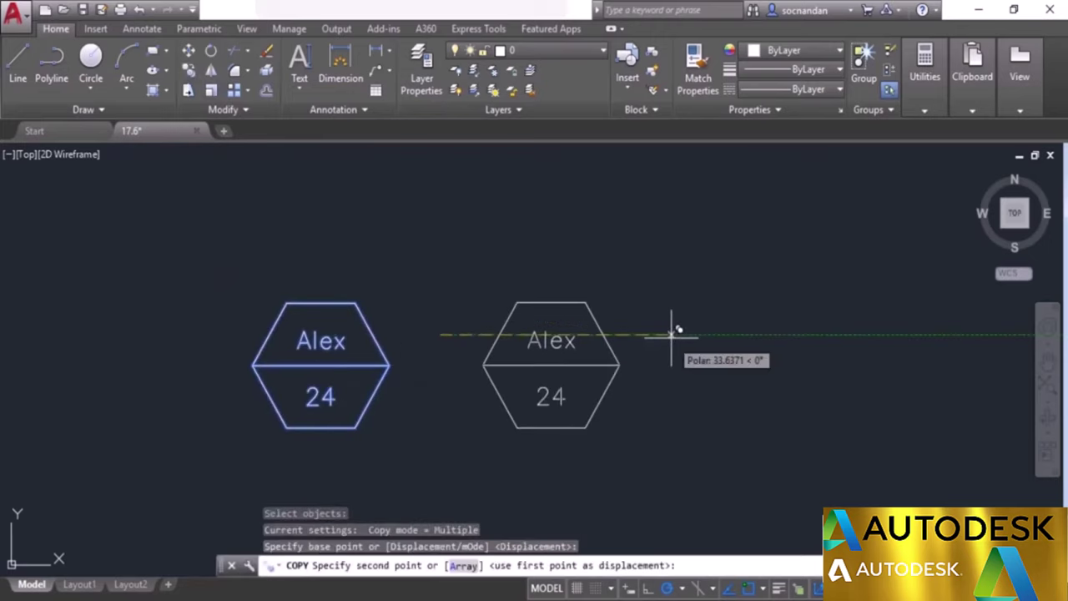
click(671, 334)
key(Escape)
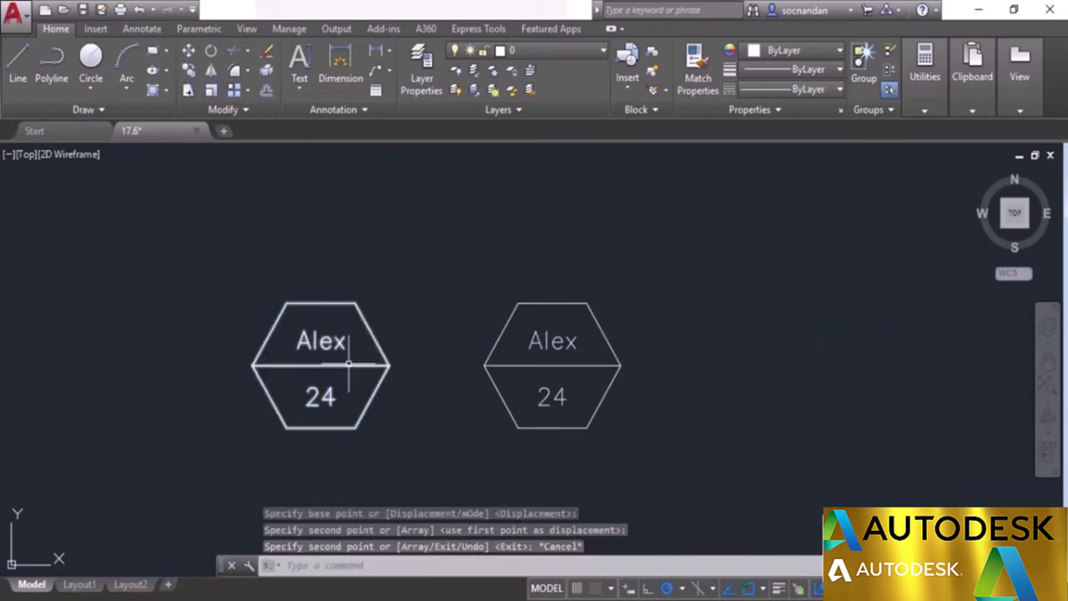
Explode the original hexagonal block with the standard Explode command.
middle_drag(418, 377, 512, 365)
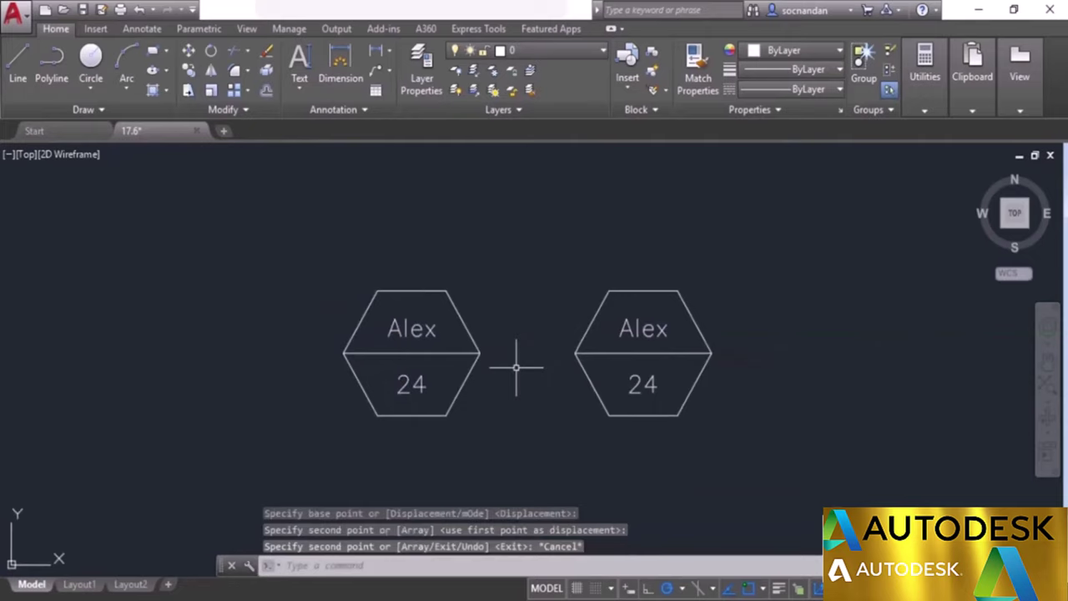
click(470, 330)
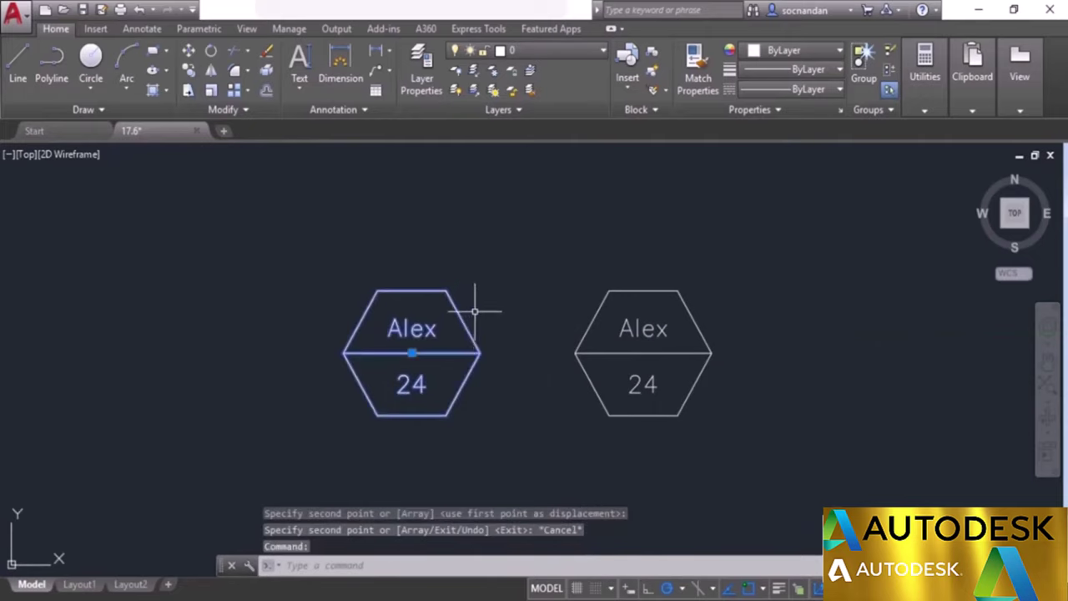
text(x)
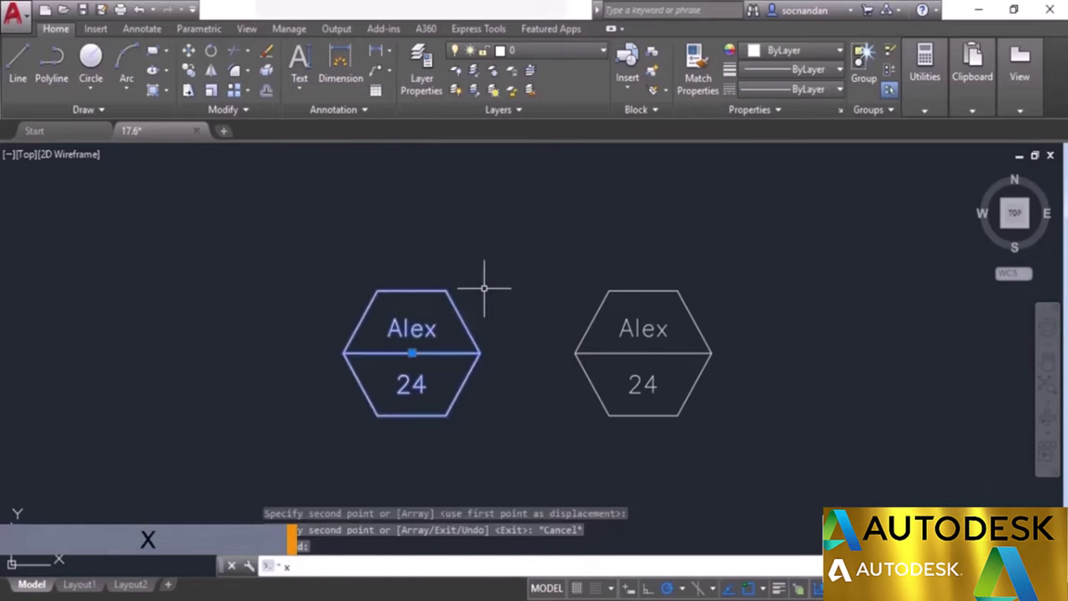
key(Return)
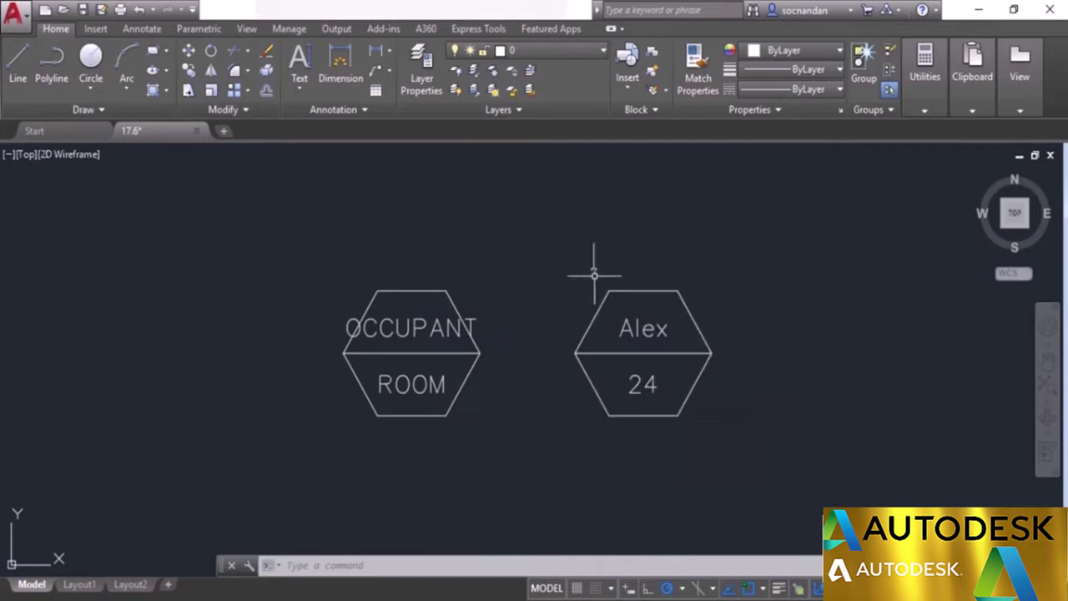
Explode the copied hexagonal block with the Express Tools Explode Attributes (Burst) command, keeping its attribute values as text.
click(490, 30)
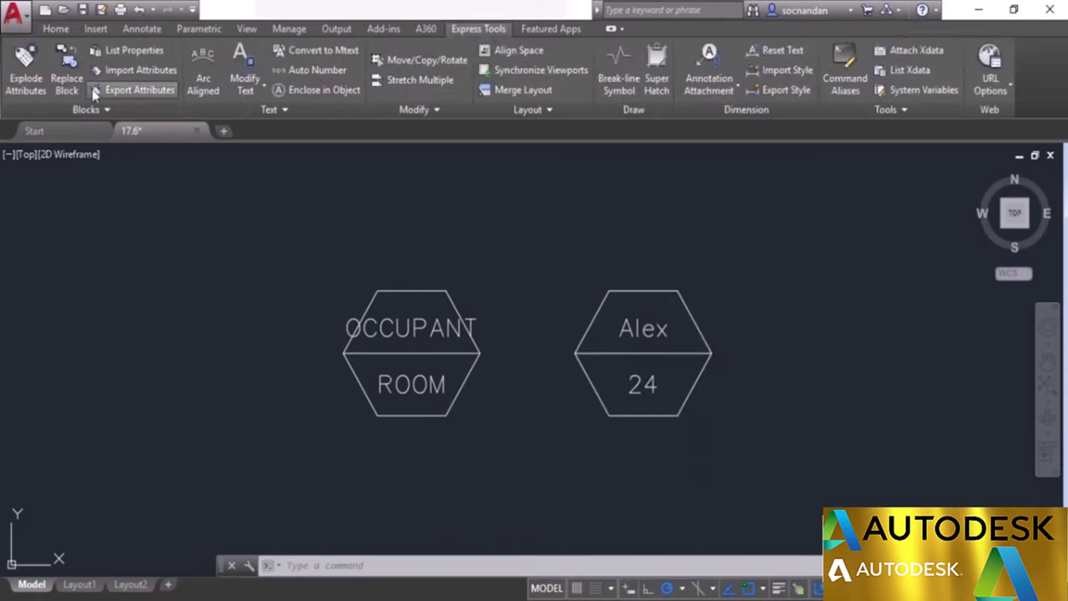
click(25, 66)
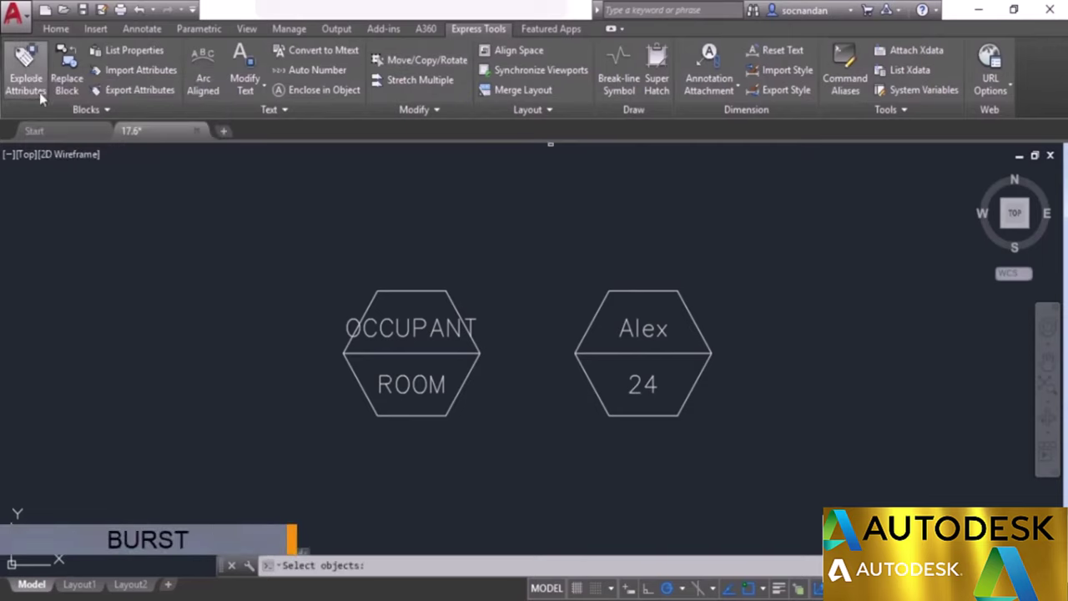
click(597, 318)
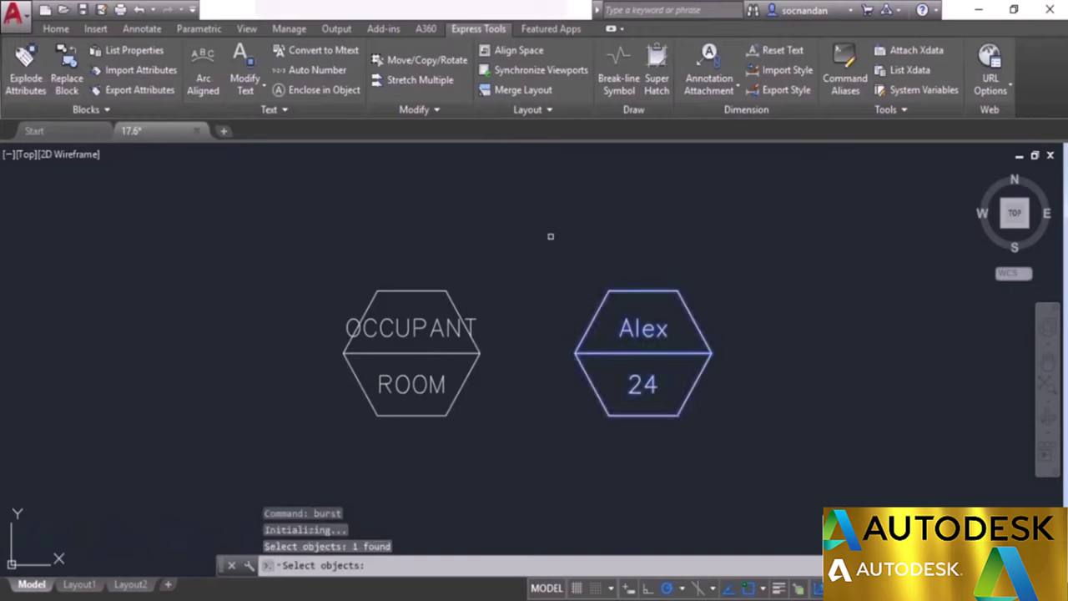
key(Return)
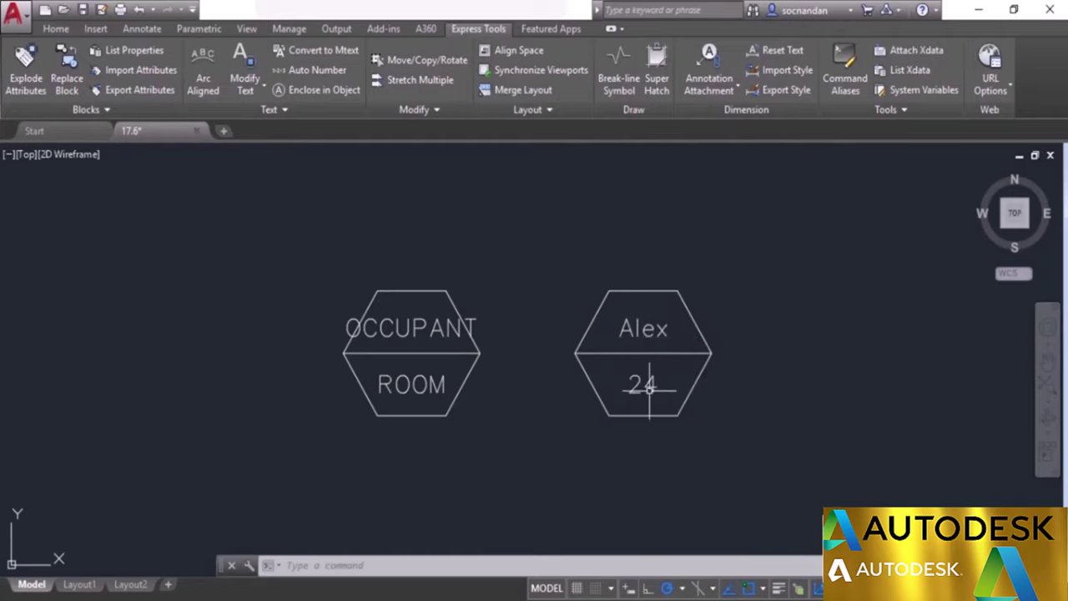
Erase both exploded hexagons with their texts and end object isolation to bring back the hidden text objects.
click(712, 451)
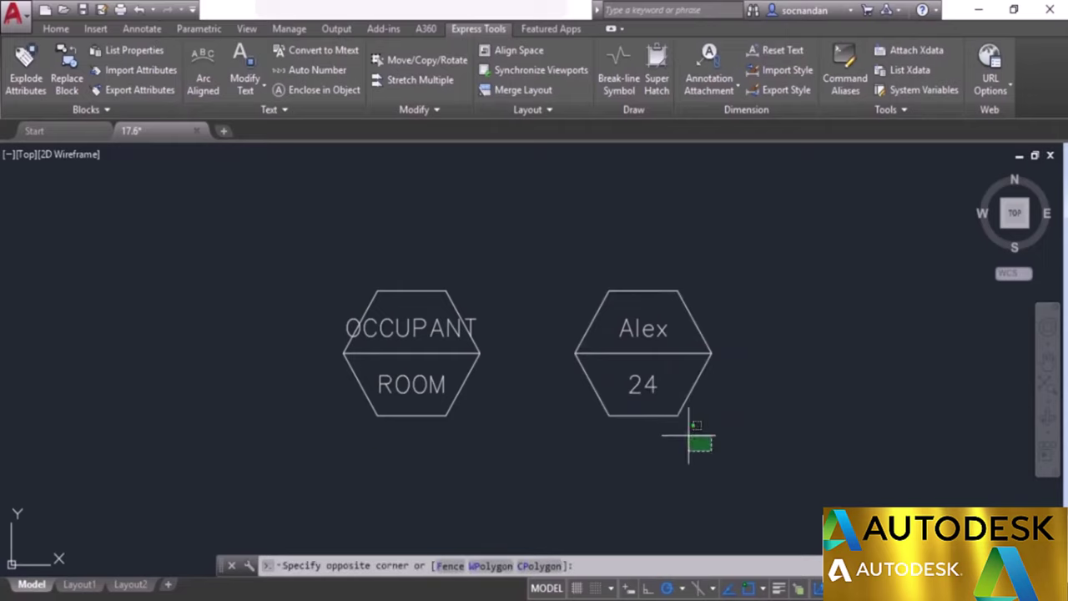
click(363, 211)
right_click(348, 222)
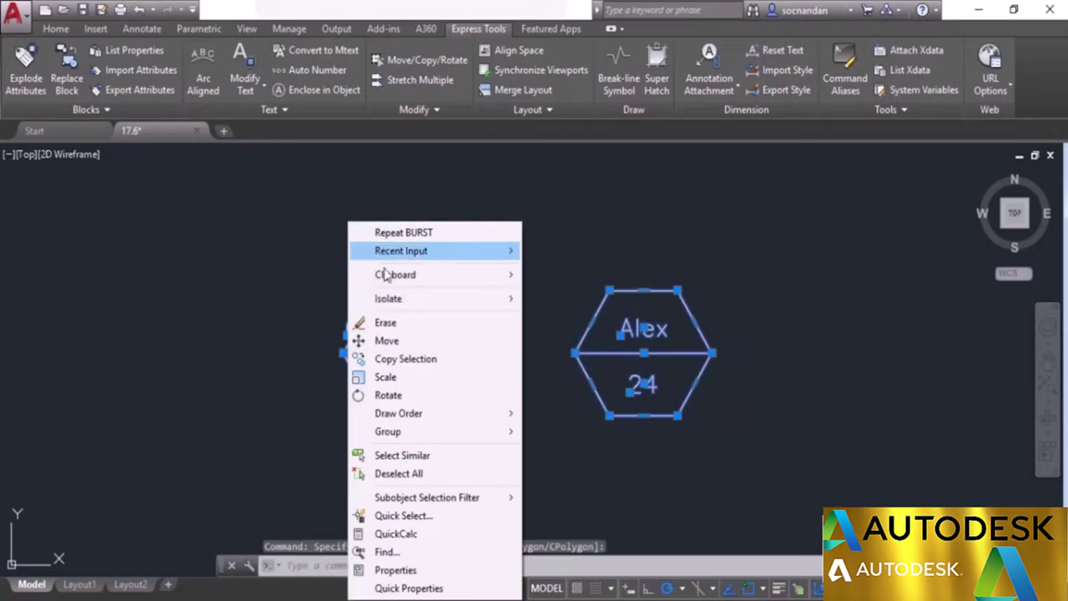
click(417, 320)
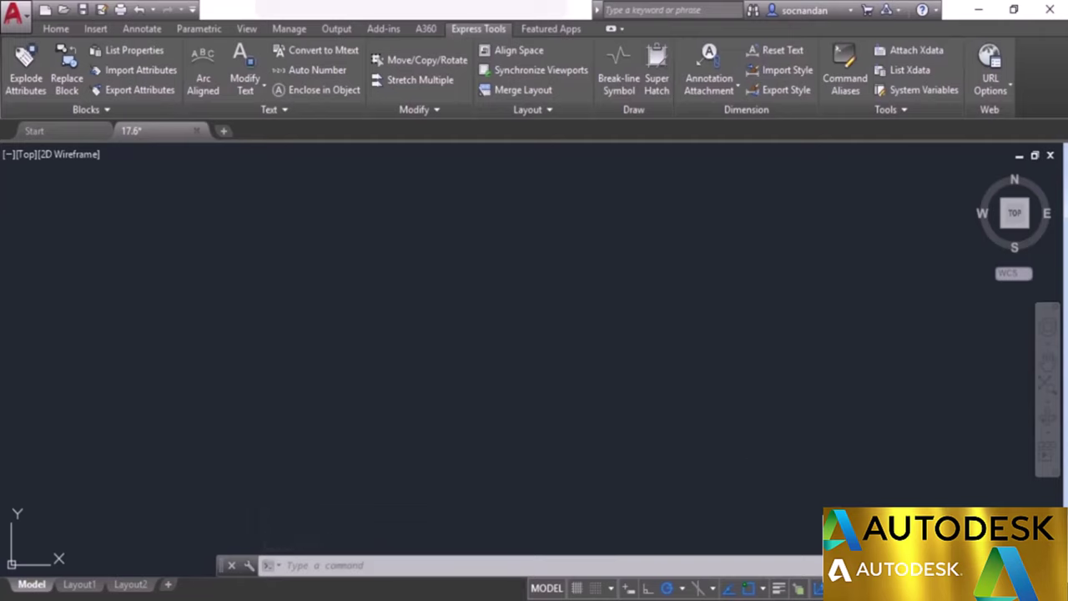
click(843, 588)
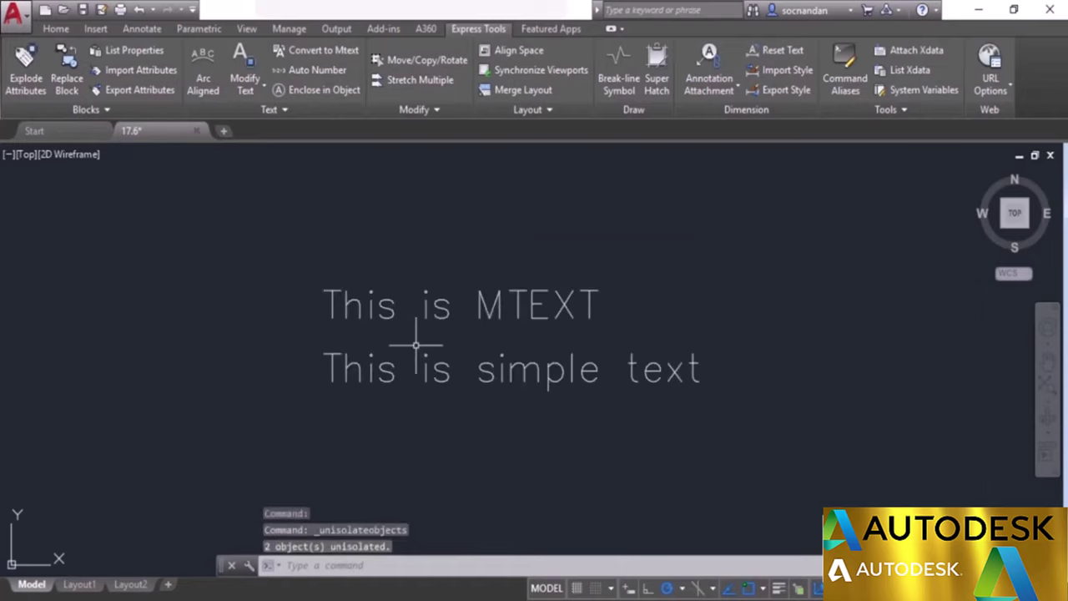
Open the "This is MTEXT" and "This is simple text" lines for editing to compare their editors, closing each without changes.
middle_drag(456, 356, 479, 346)
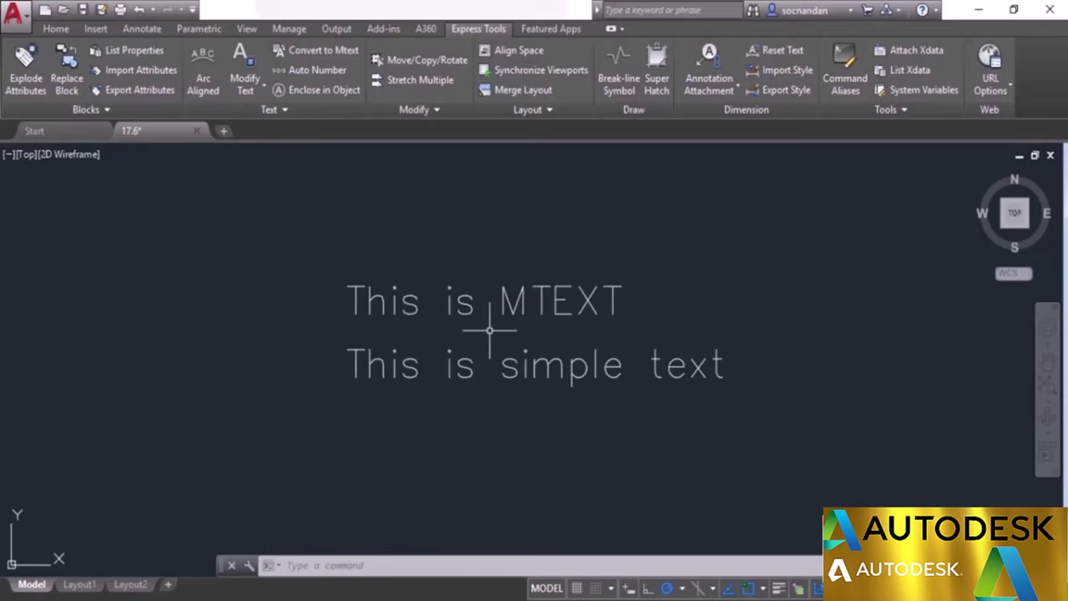
double_click(524, 298)
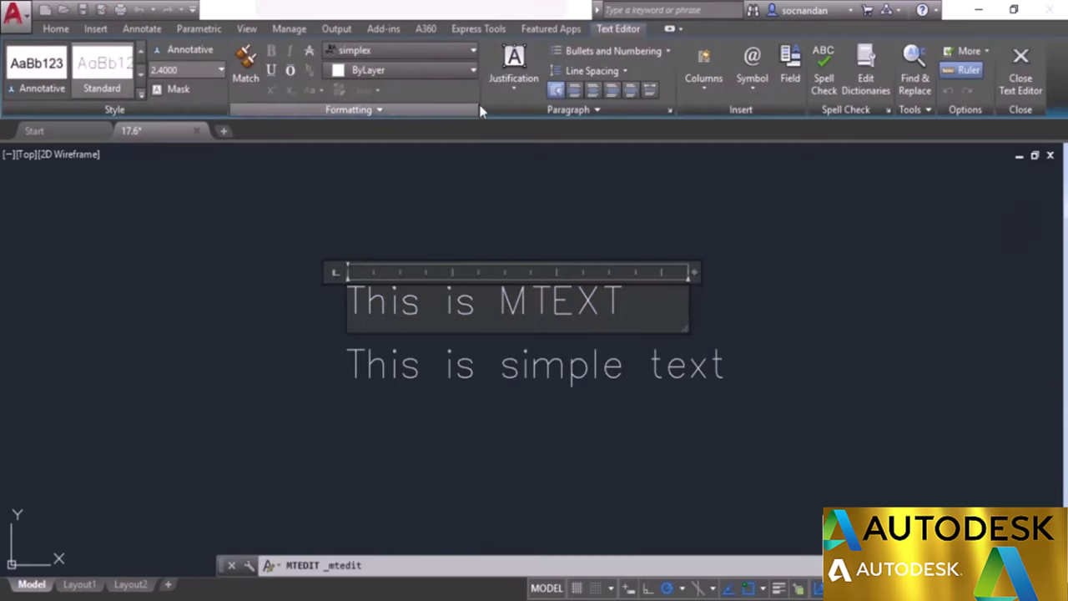
click(1035, 88)
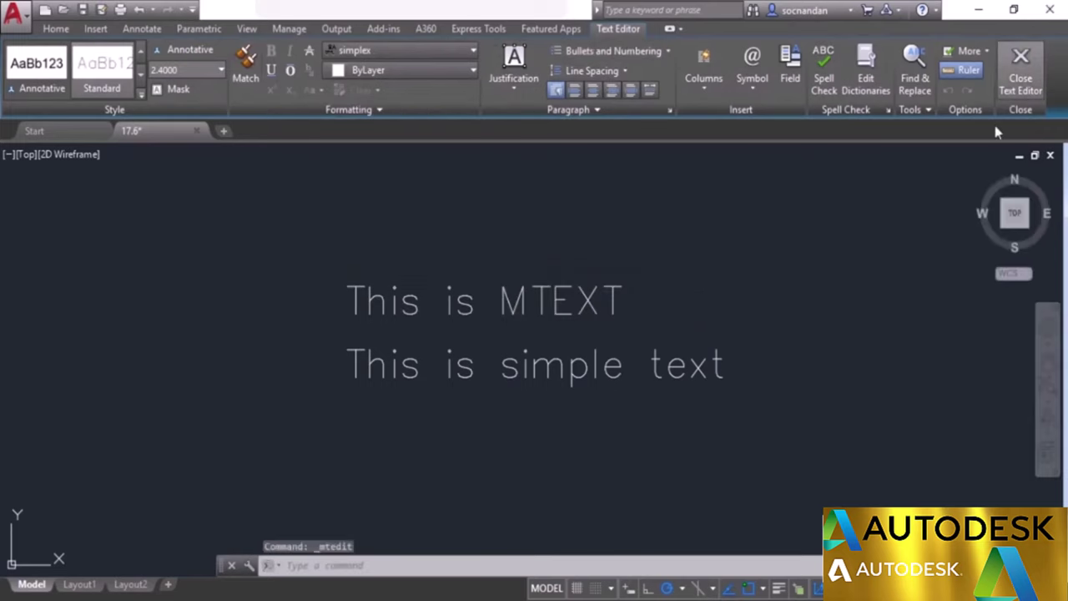
double_click(668, 354)
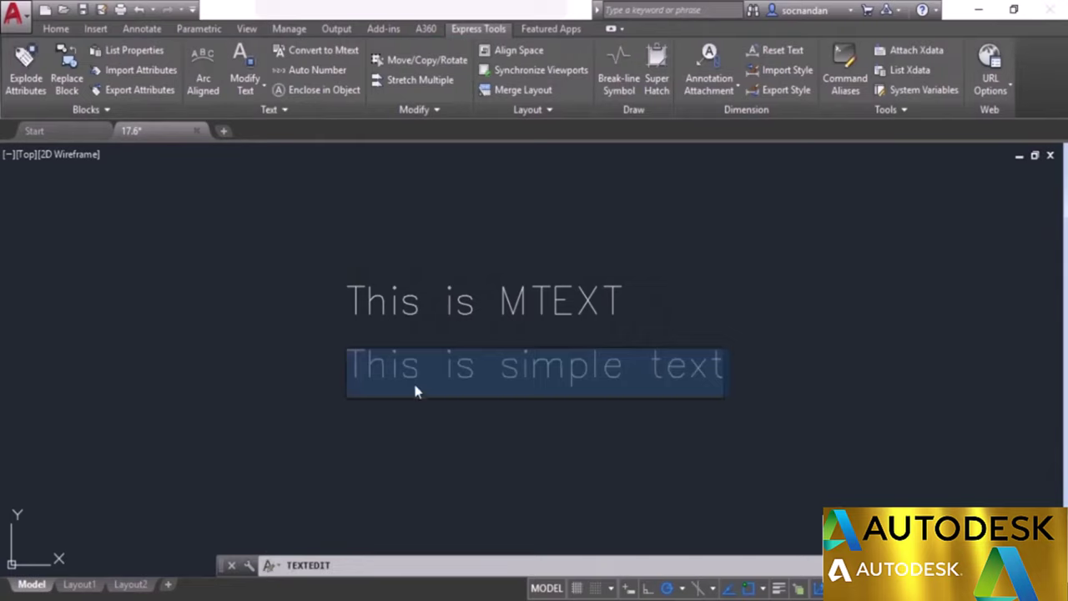
click(753, 357)
right_click(741, 307)
click(763, 326)
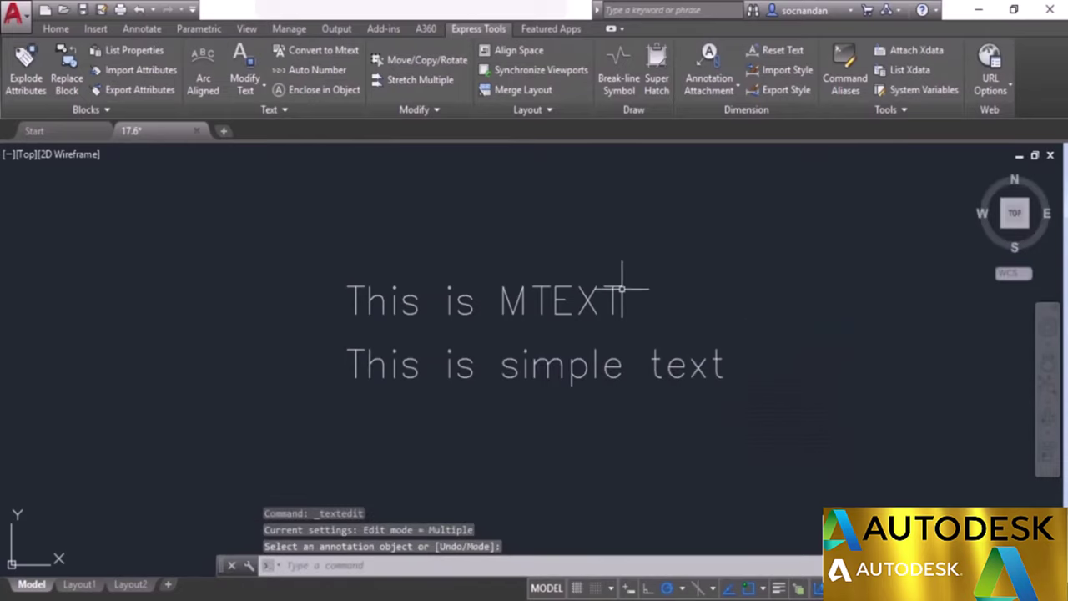
Convert the "This is simple text" line to multiline text, and open it for editing to check the conversion.
click(325, 54)
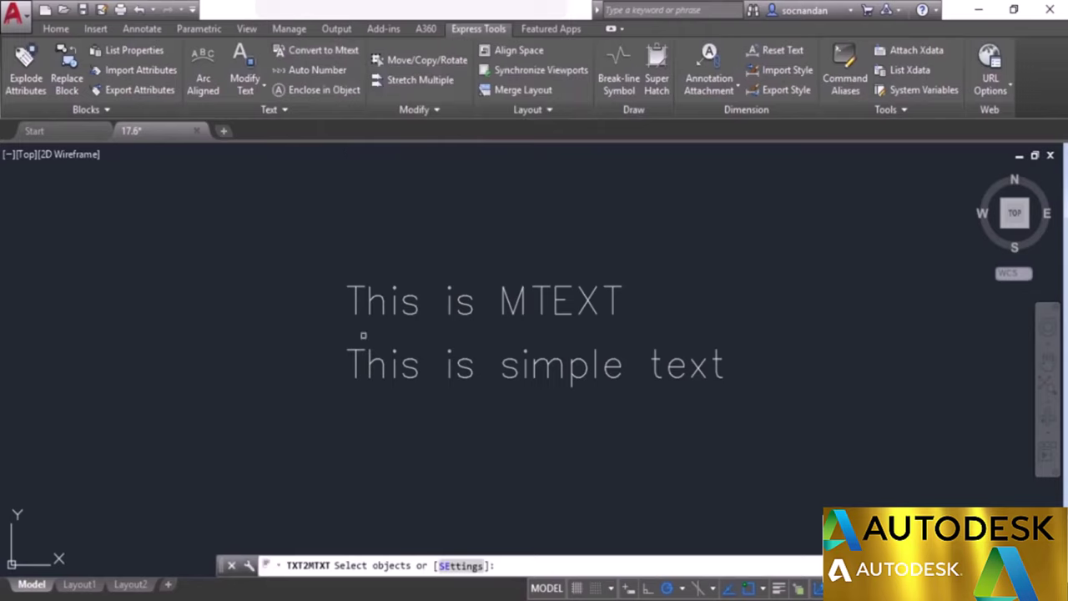
click(372, 360)
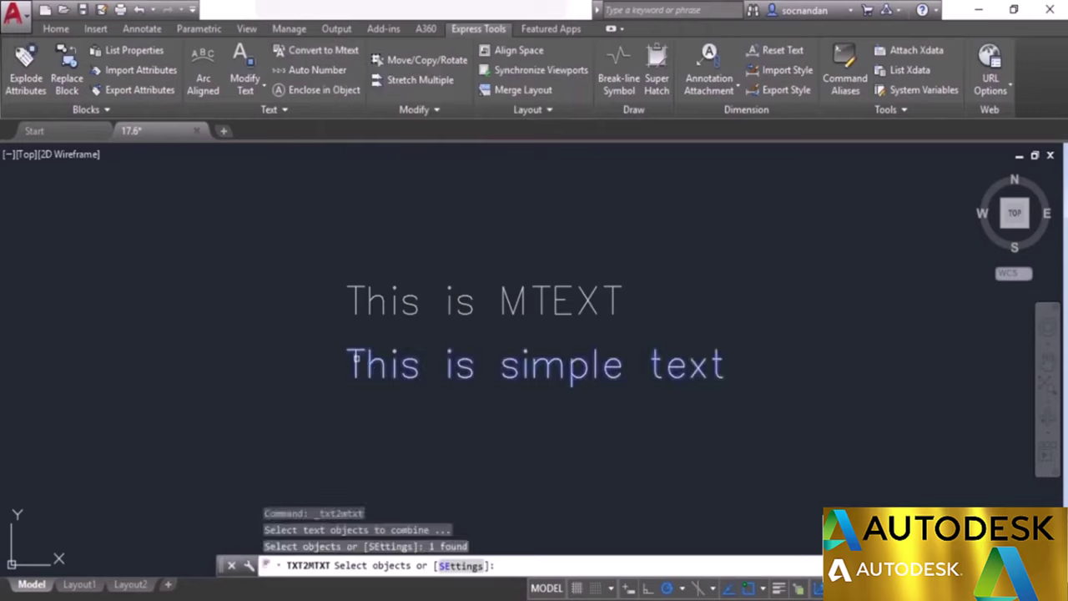
right_click(296, 312)
click(308, 318)
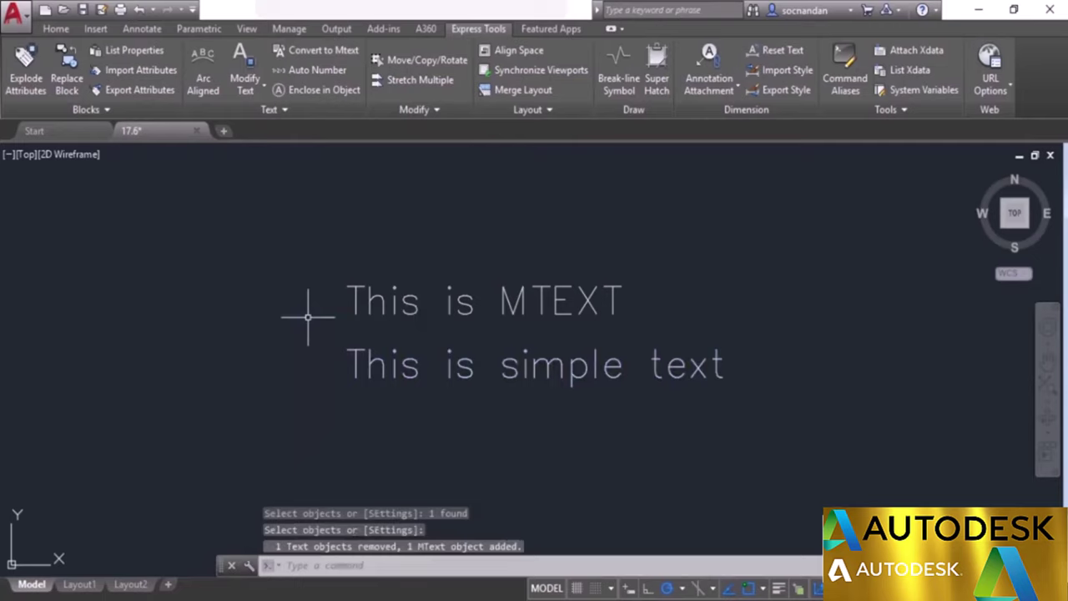
double_click(352, 360)
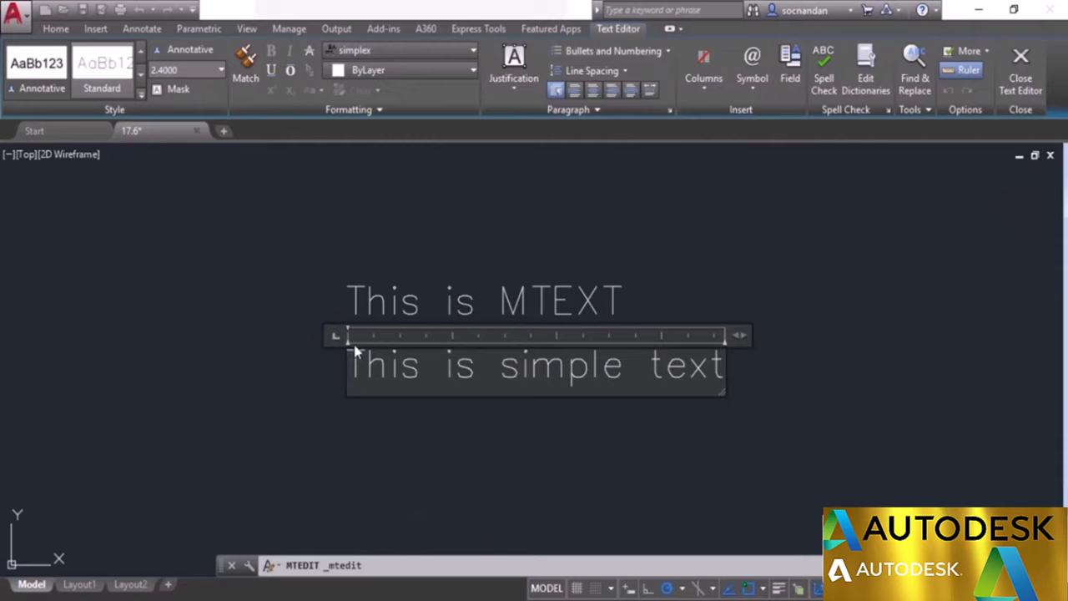
click(469, 246)
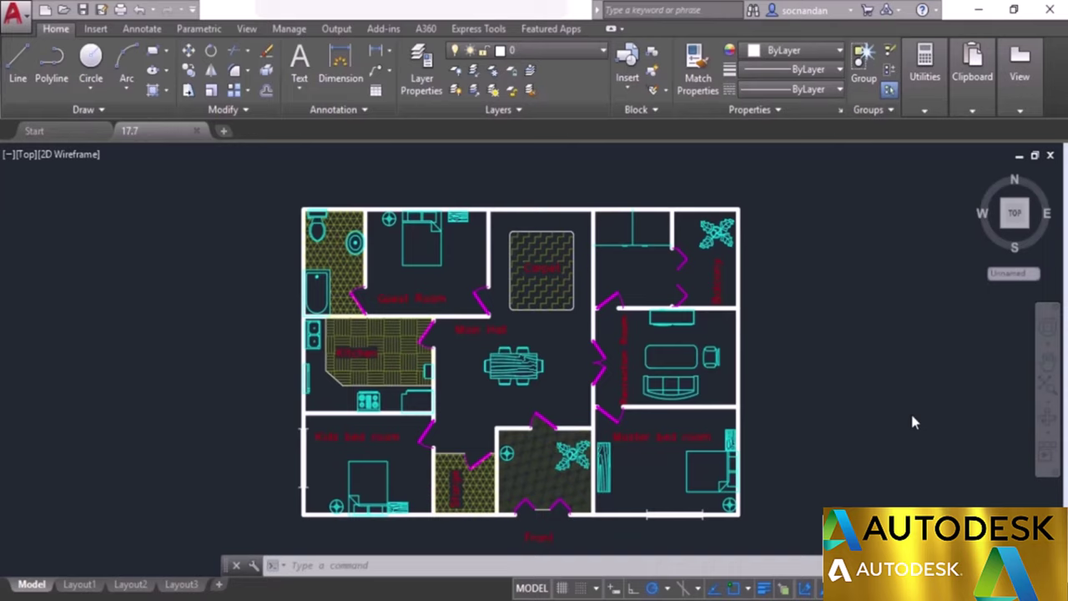
Start the Purge command in the floor plan drawing and select the Blocks and Layers categories to review unused items.
text(purge)
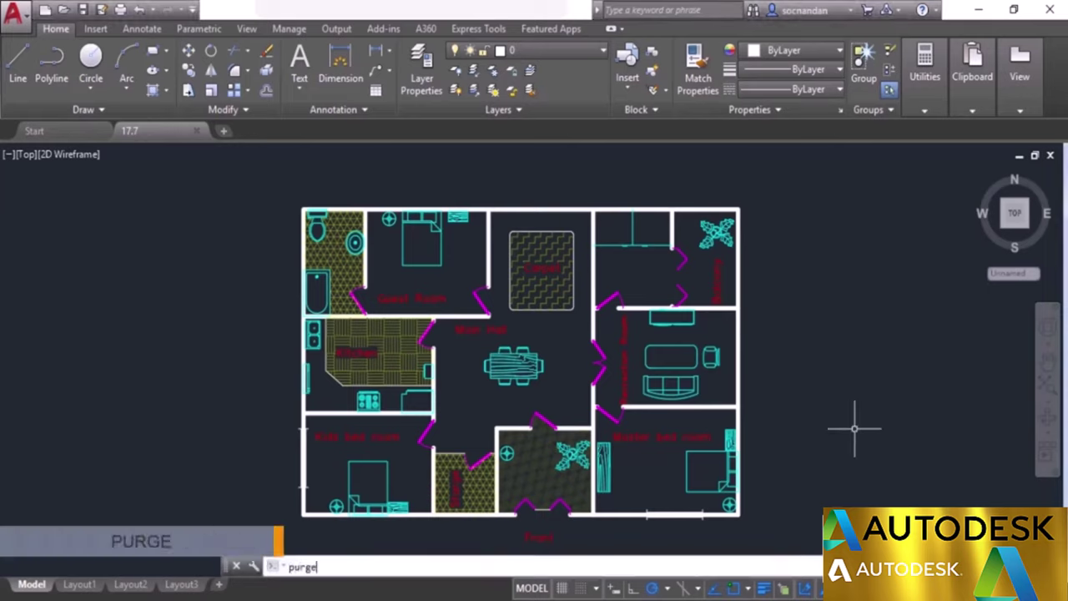
key(Return)
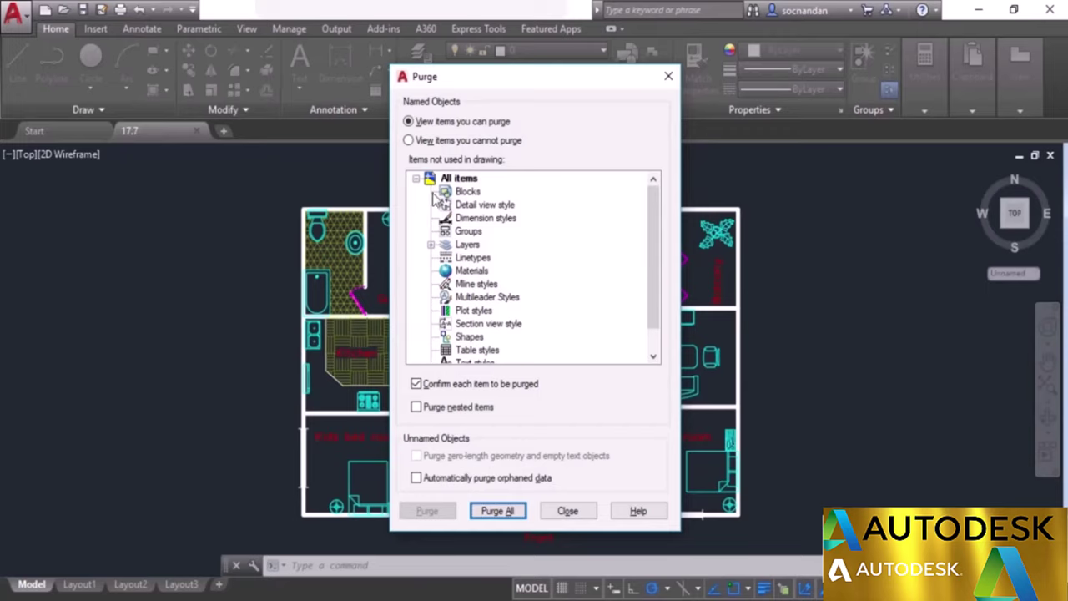
drag(653, 234, 659, 202)
click(472, 195)
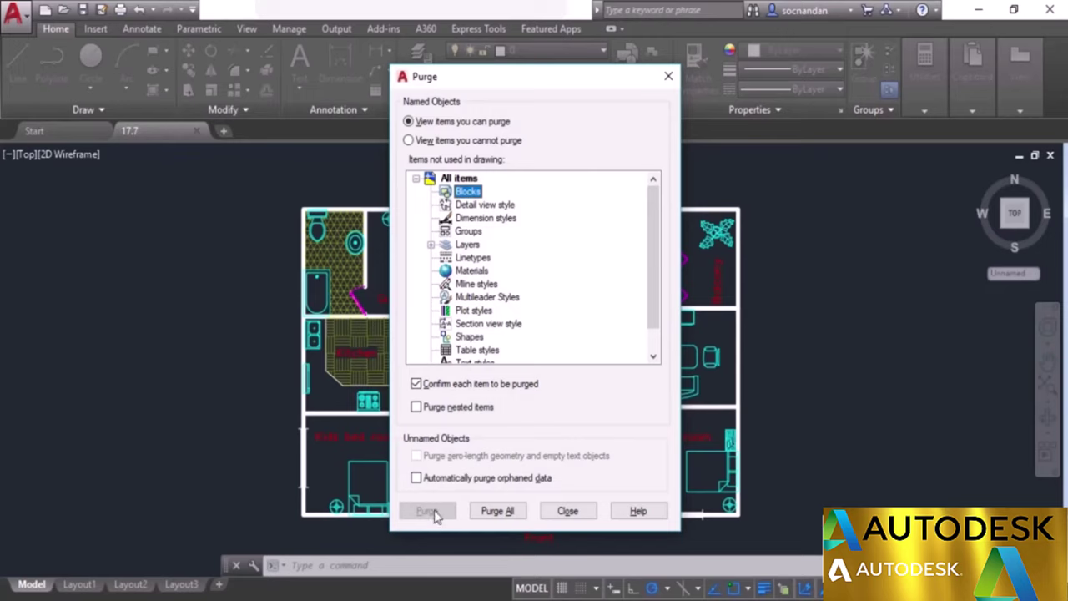
click(467, 245)
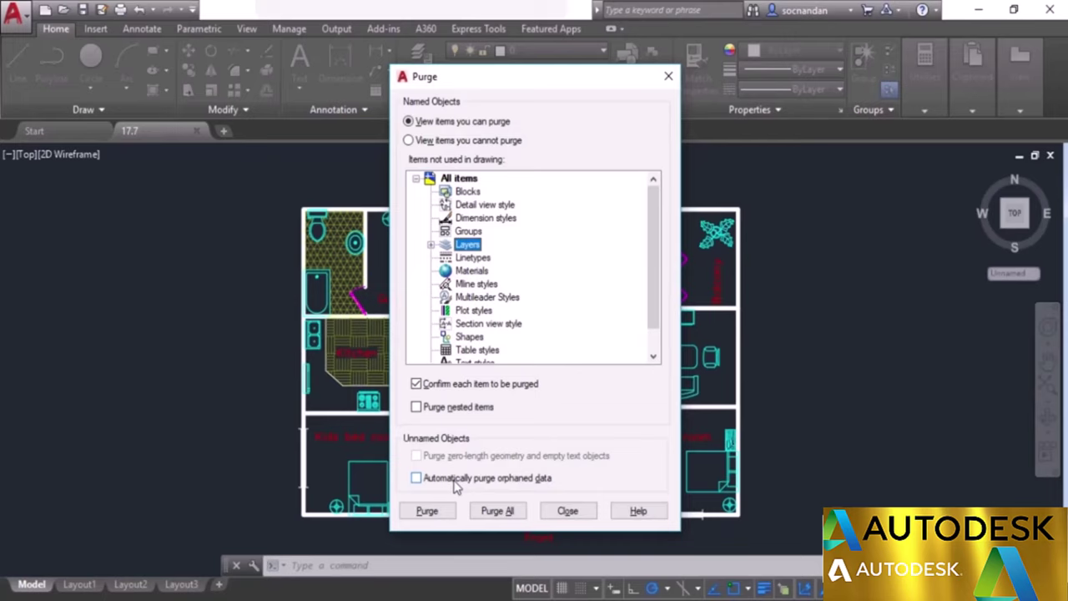
Enable automatic purging of orphaned data, purge all unused items from the drawing, and close the Purge dialog.
click(417, 481)
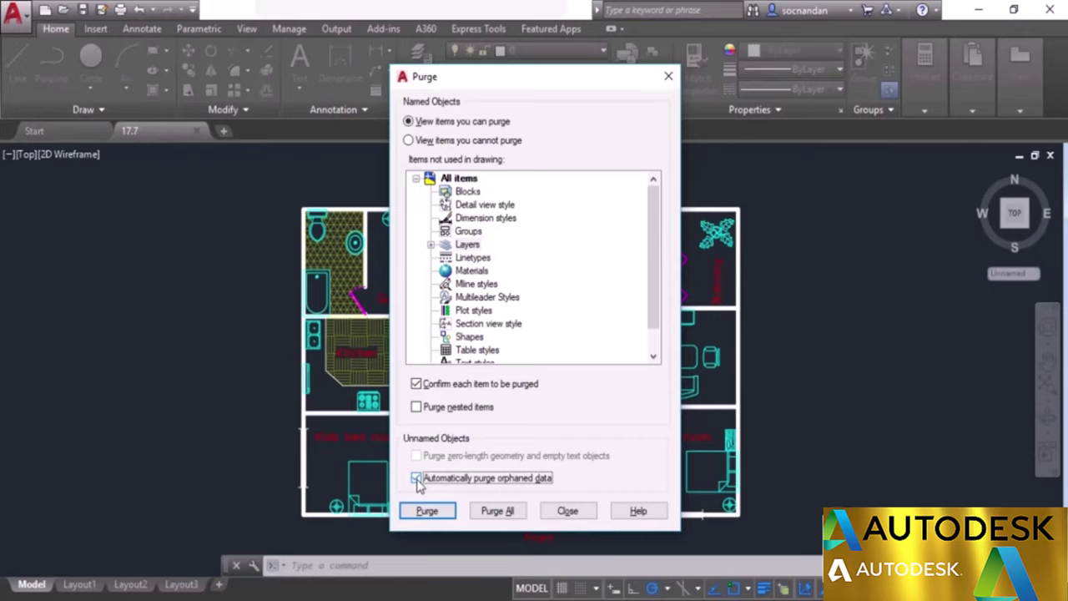
click(495, 513)
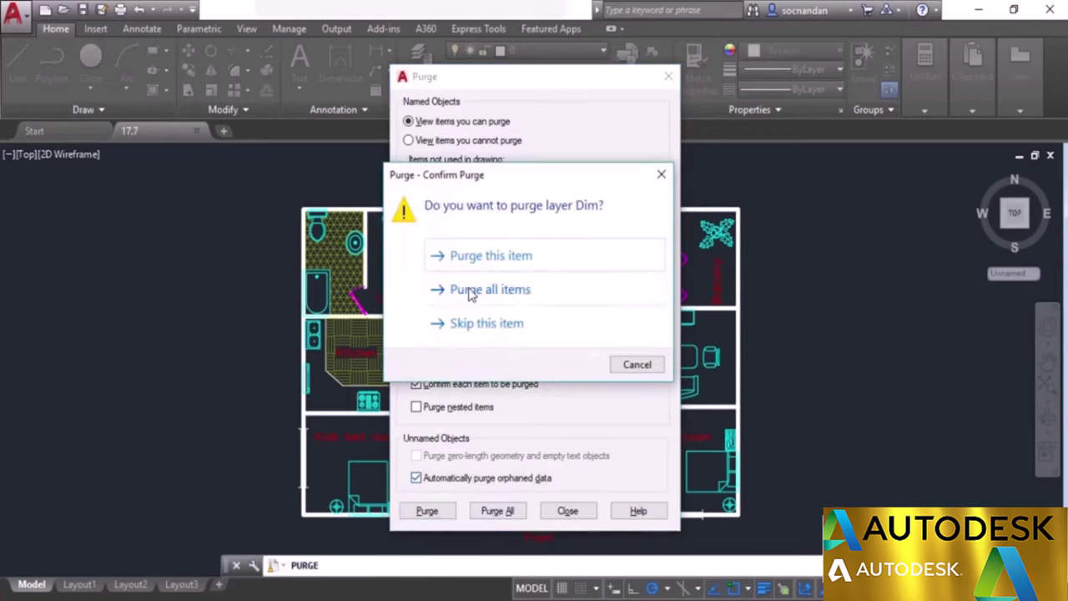
click(524, 292)
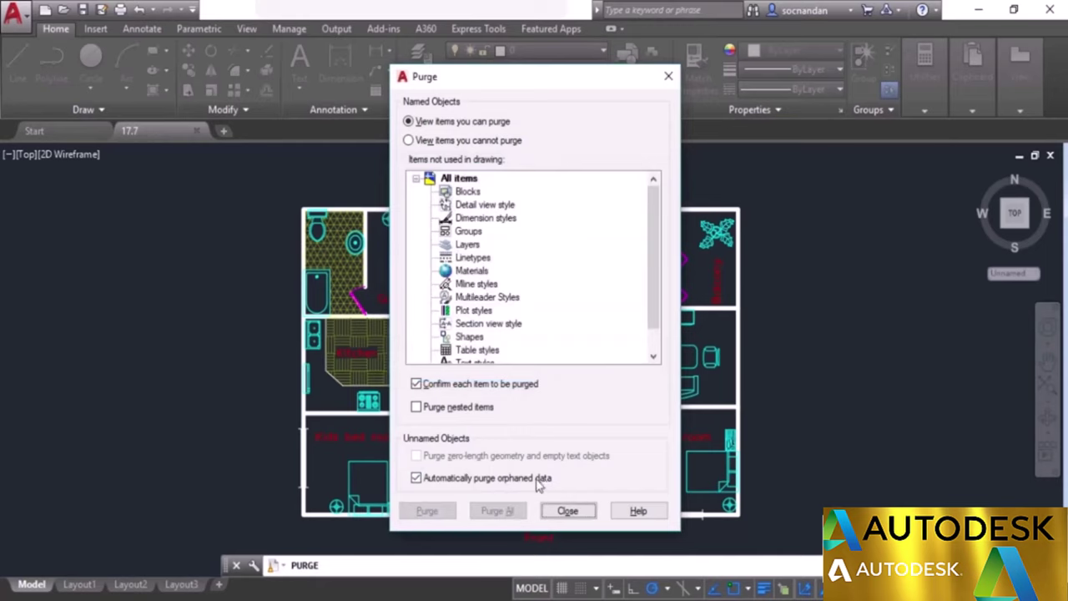
click(569, 510)
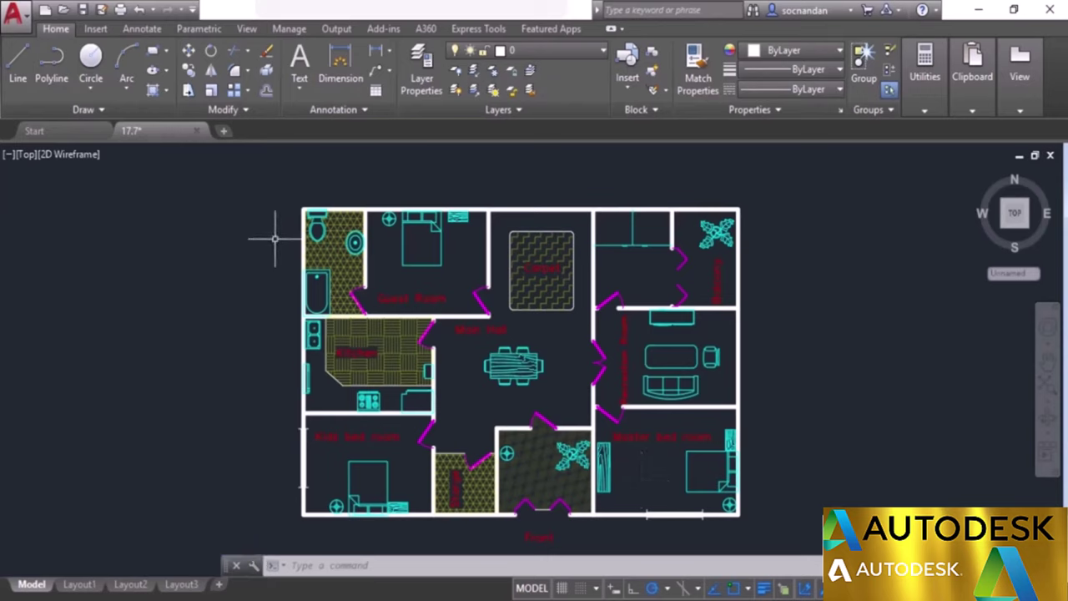
Run Overkill on the entire floor plan to remove duplicate and overlapping objects, accepting the cleanup settings.
click(226, 110)
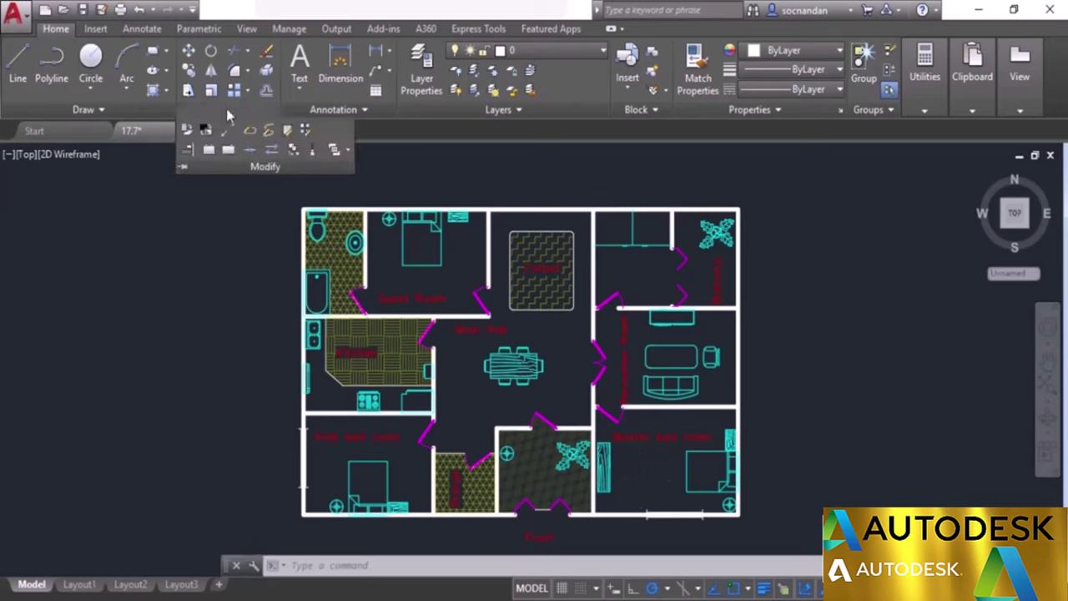
click(312, 153)
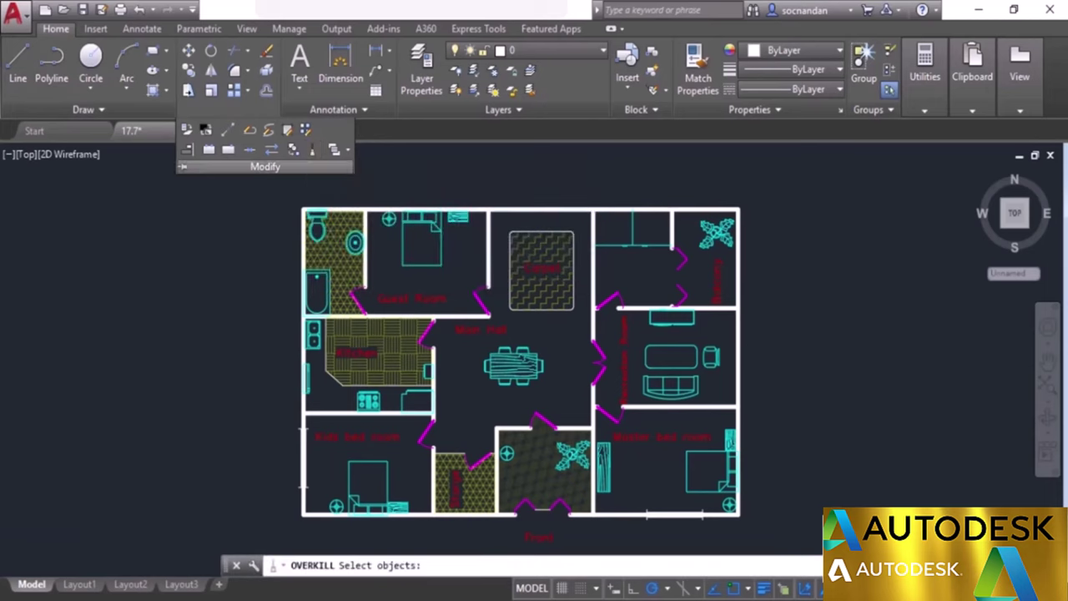
click(287, 177)
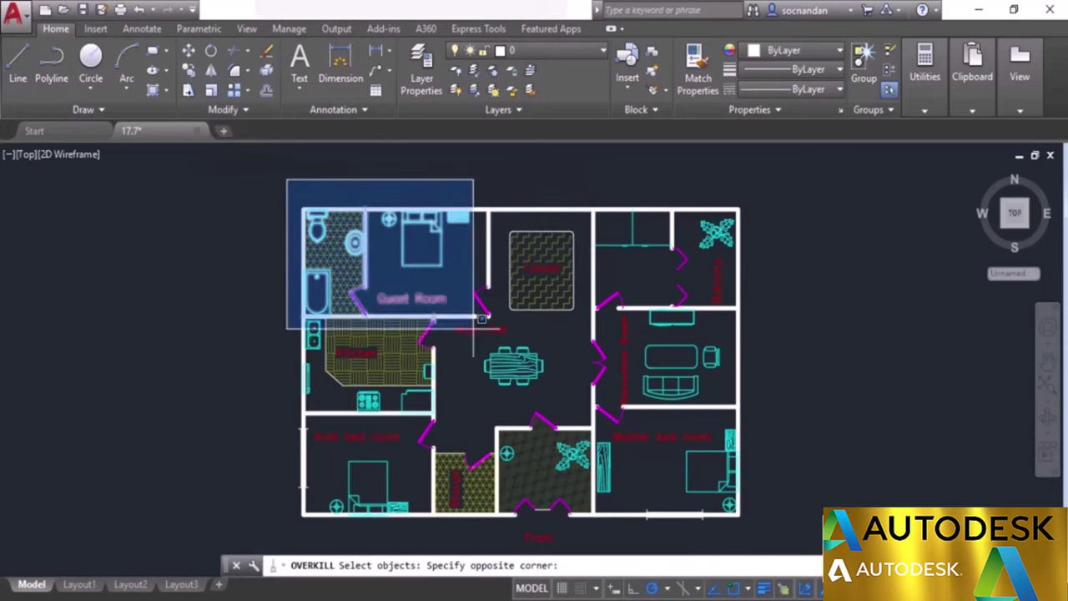
click(804, 544)
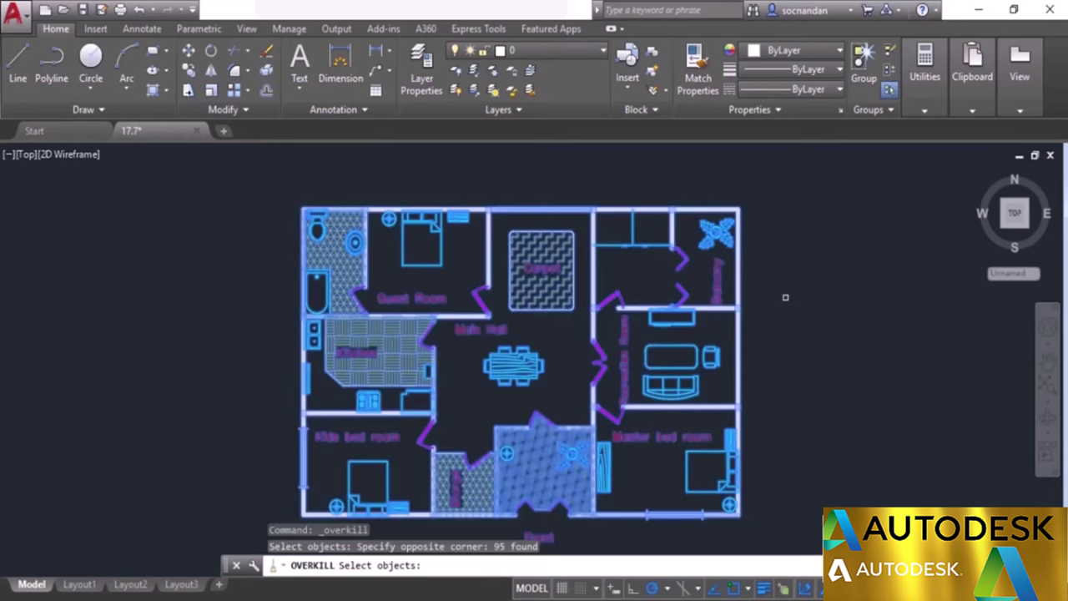
key(Return)
click(516, 451)
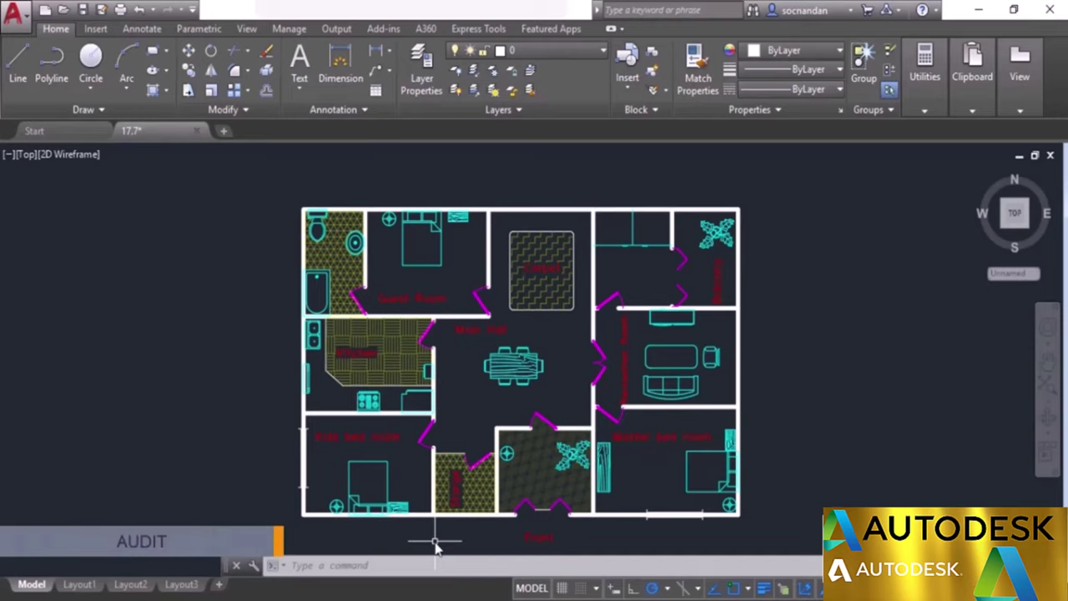
Audit the floor plan drawing, choosing Yes to fix any detected errors, and save the drawing.
text(audit)
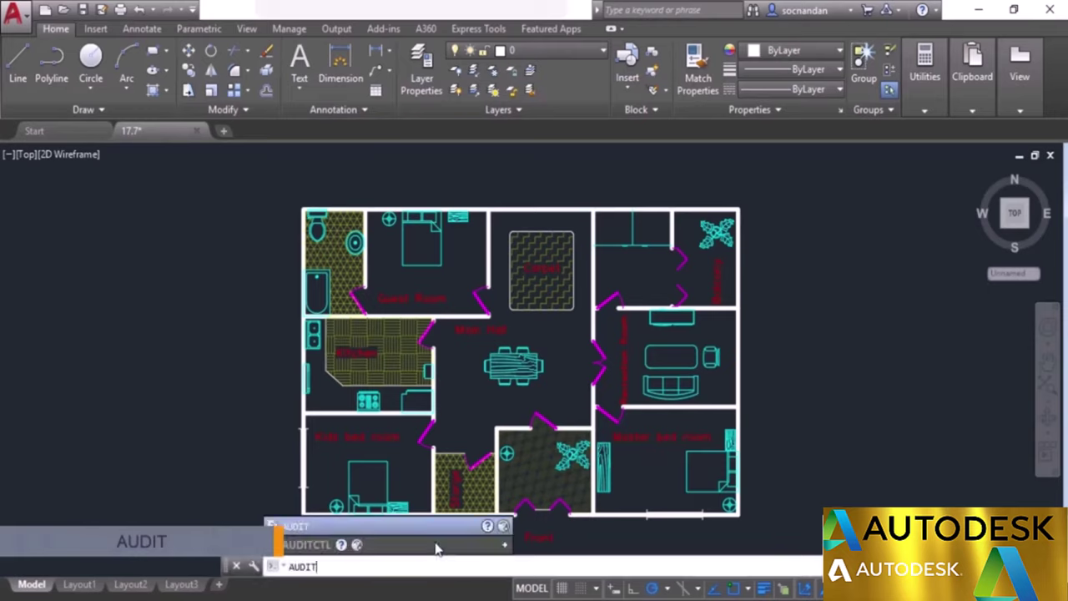
key(Return)
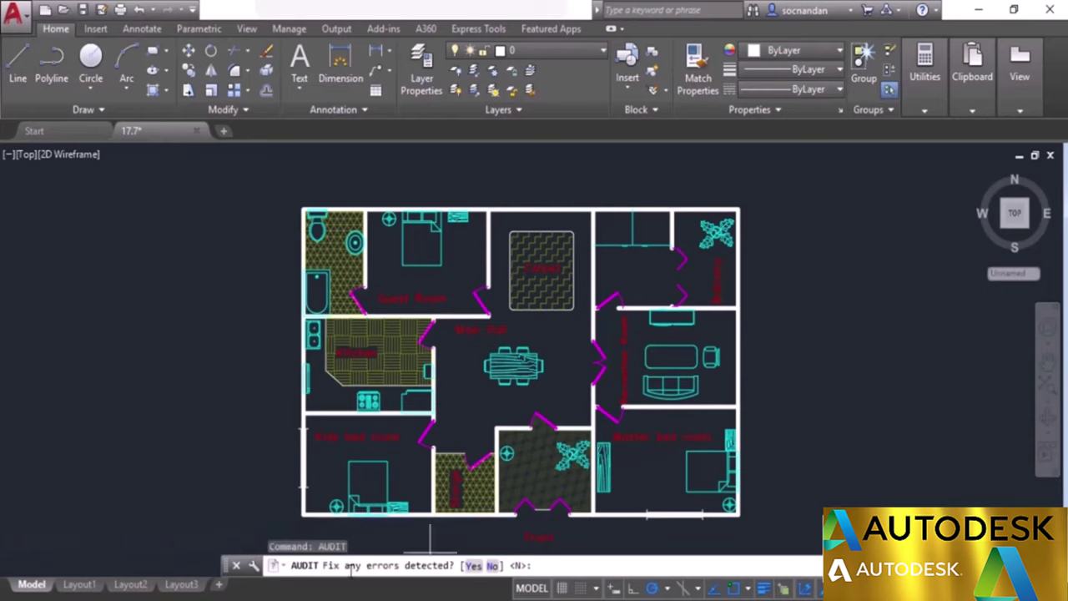
click(473, 566)
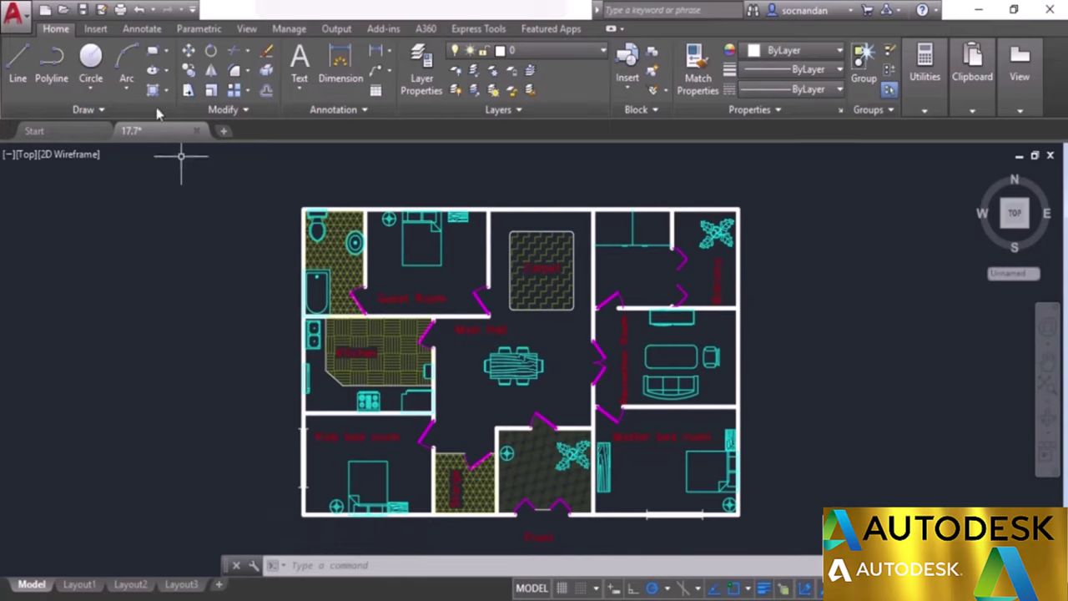
click(83, 9)
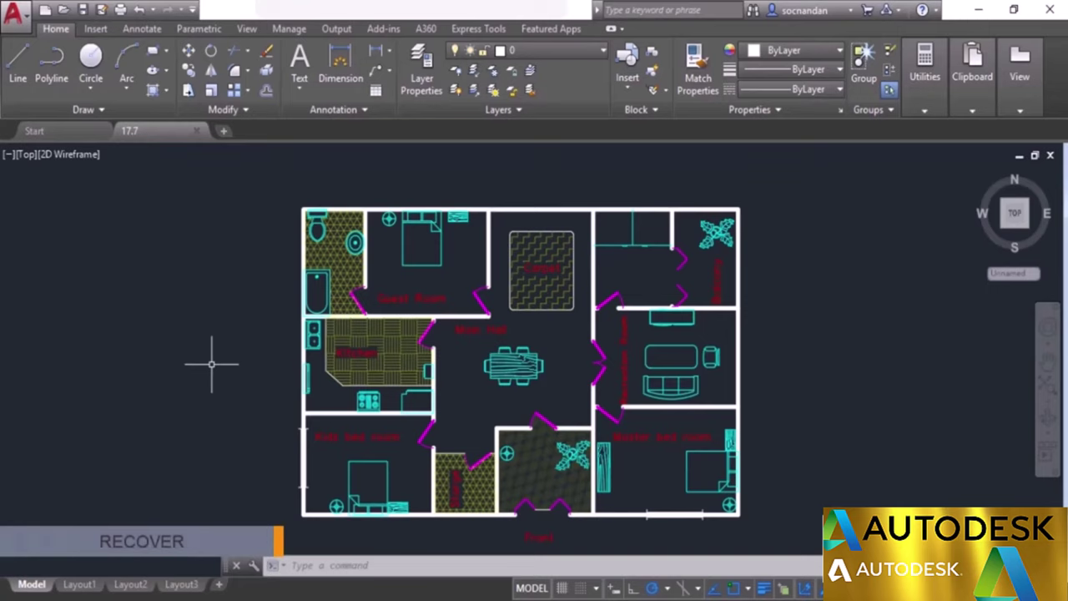
Run the Recover command on the 17.3 drawing file from the Desktop and dismiss the recovery report.
text(recover)
key(Return)
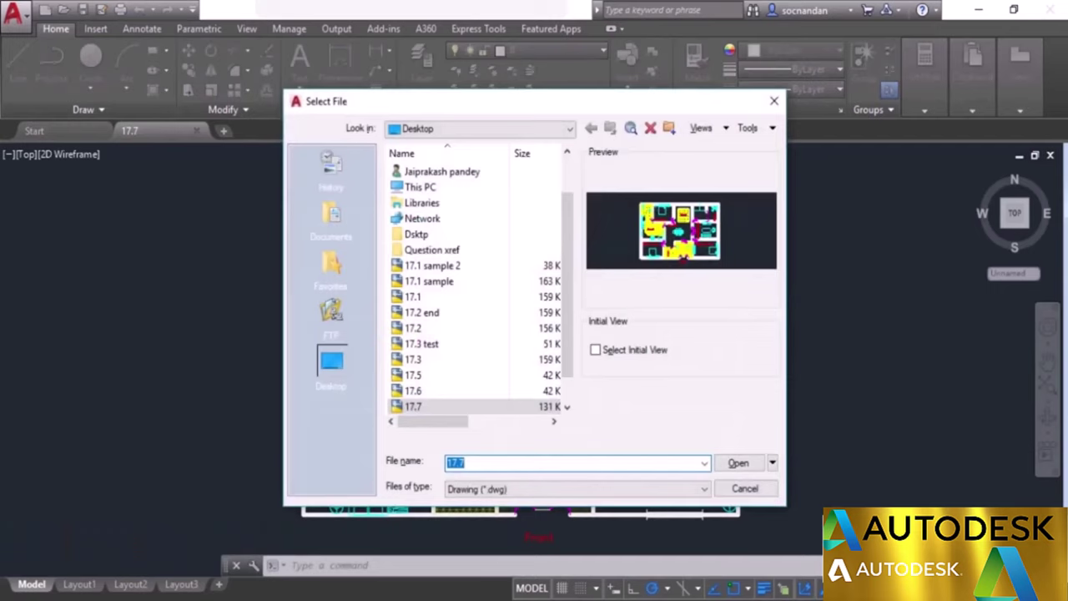
click(439, 329)
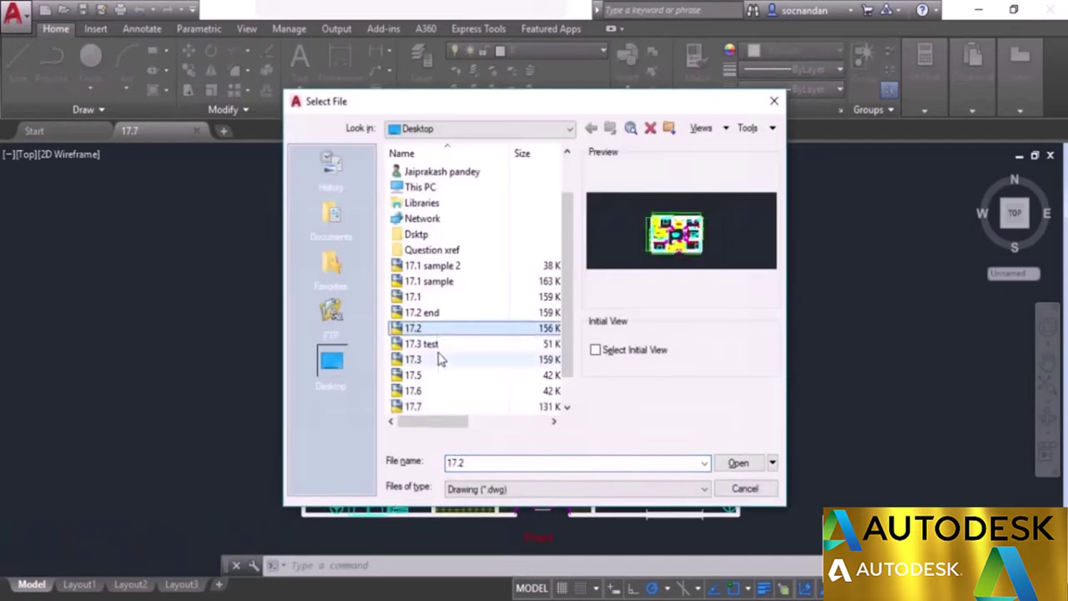
click(442, 359)
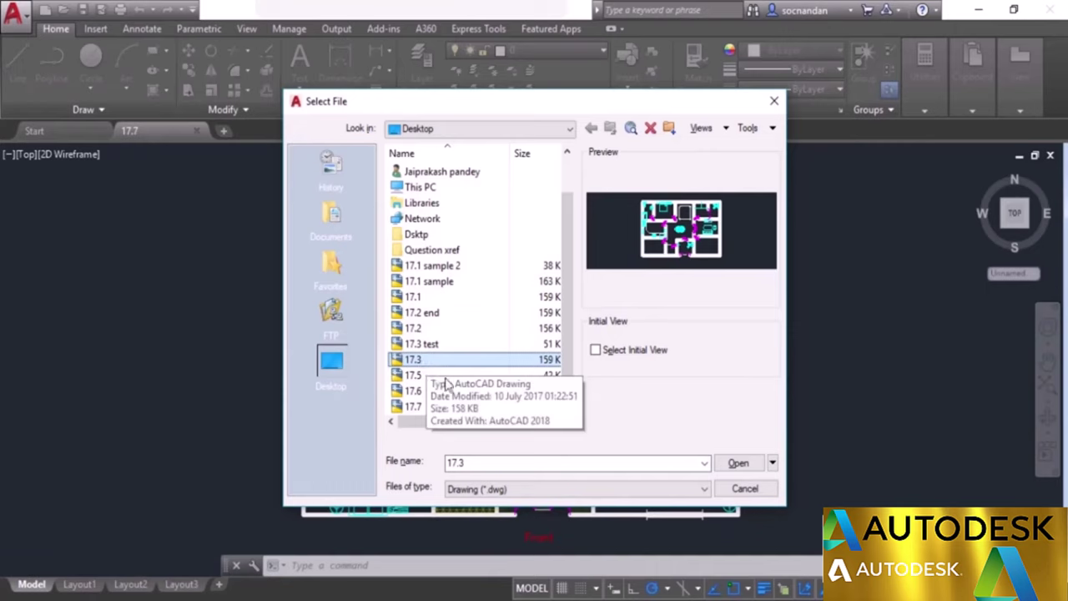
click(737, 464)
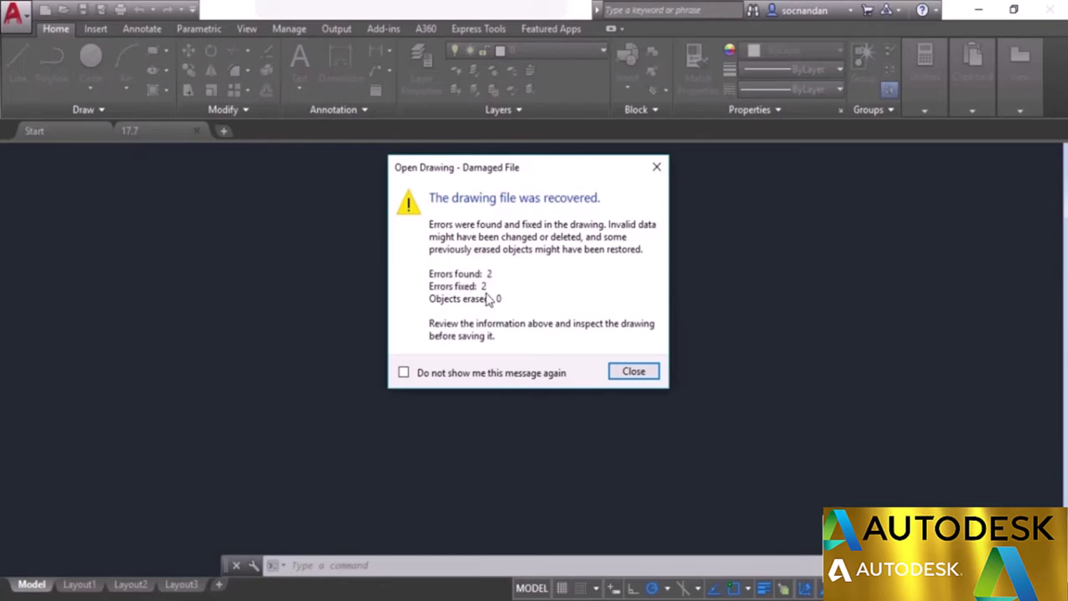
click(628, 374)
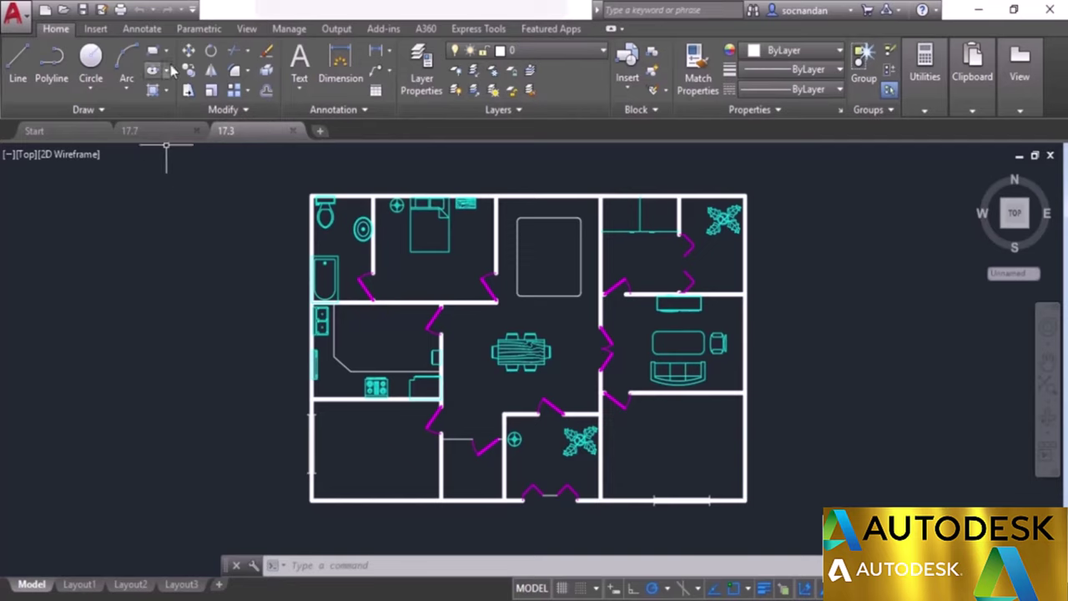
Turn the display of the file tabs off and back on, and do the same for the layout tabs.
click(246, 28)
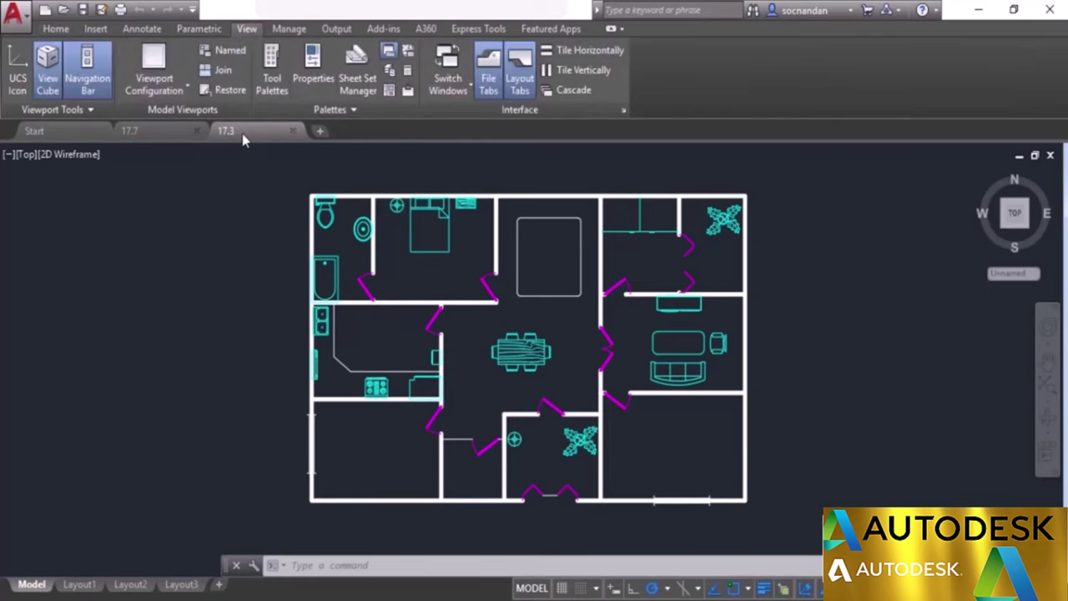
click(488, 77)
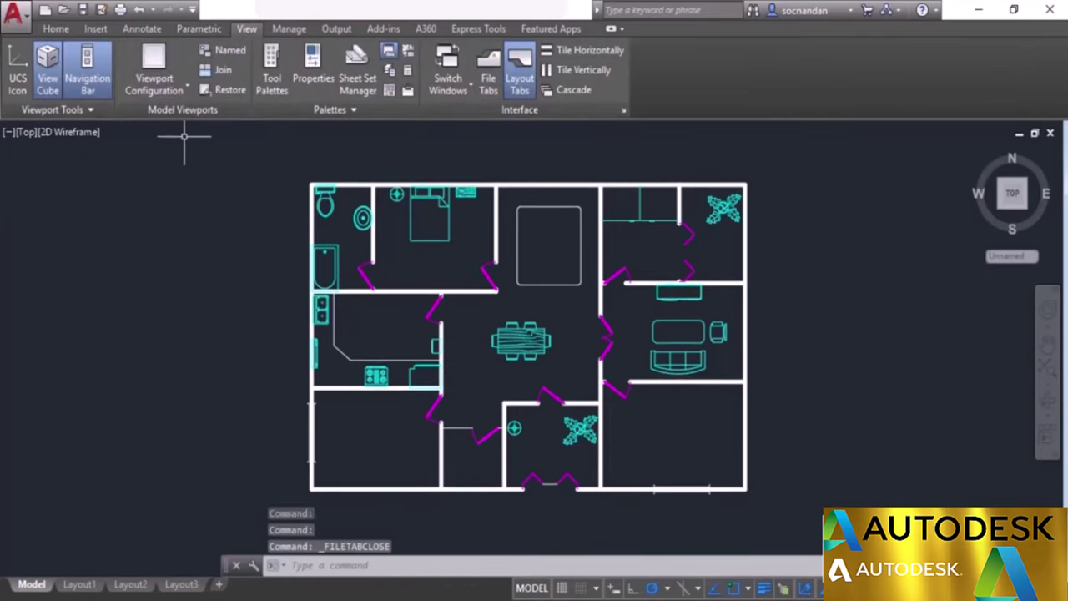
click(488, 71)
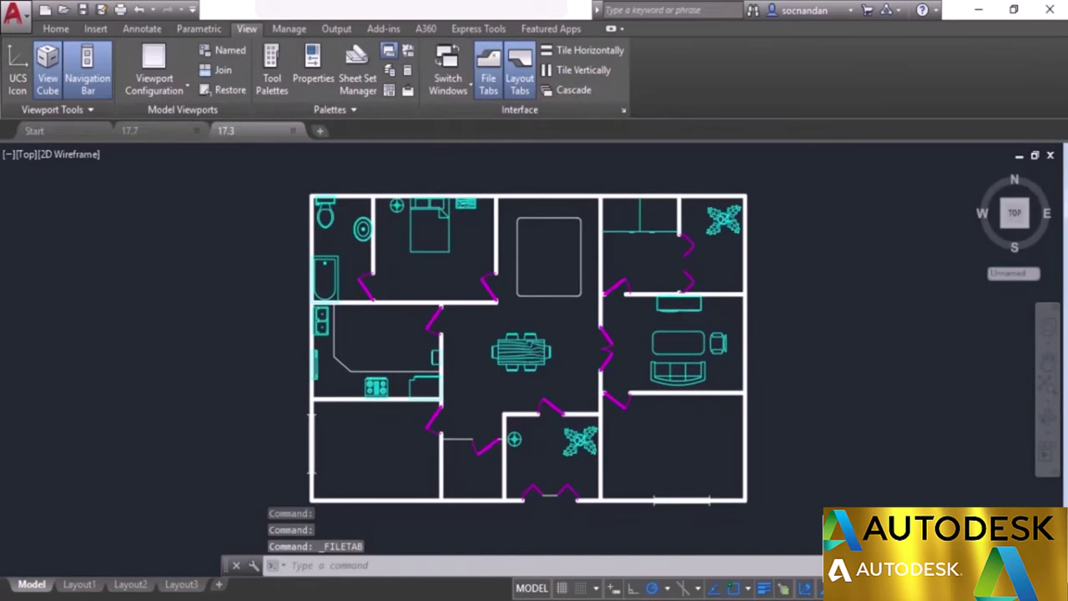
click(519, 73)
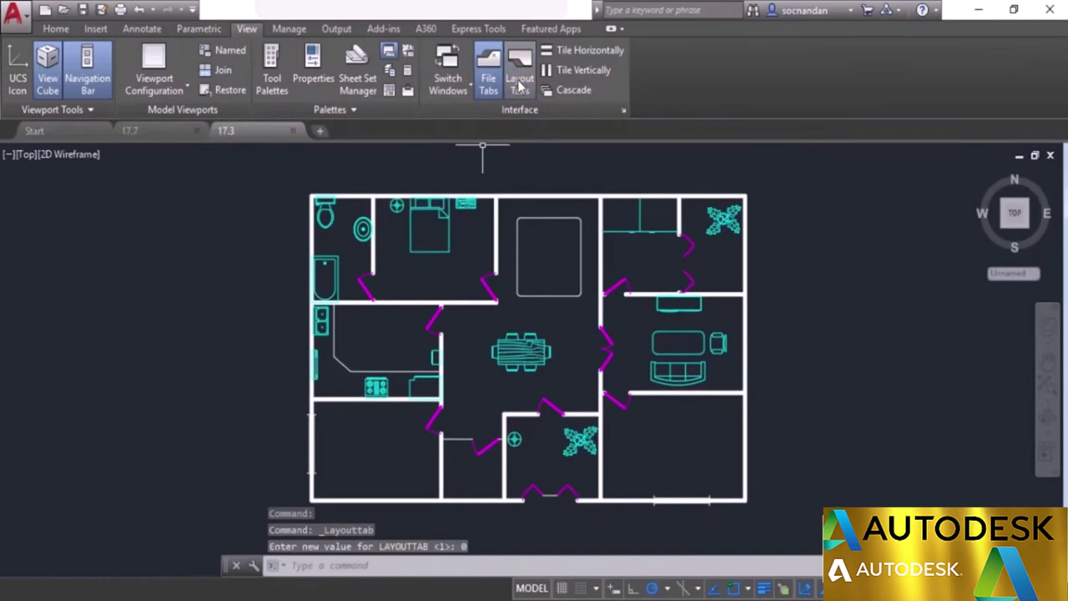
click(521, 80)
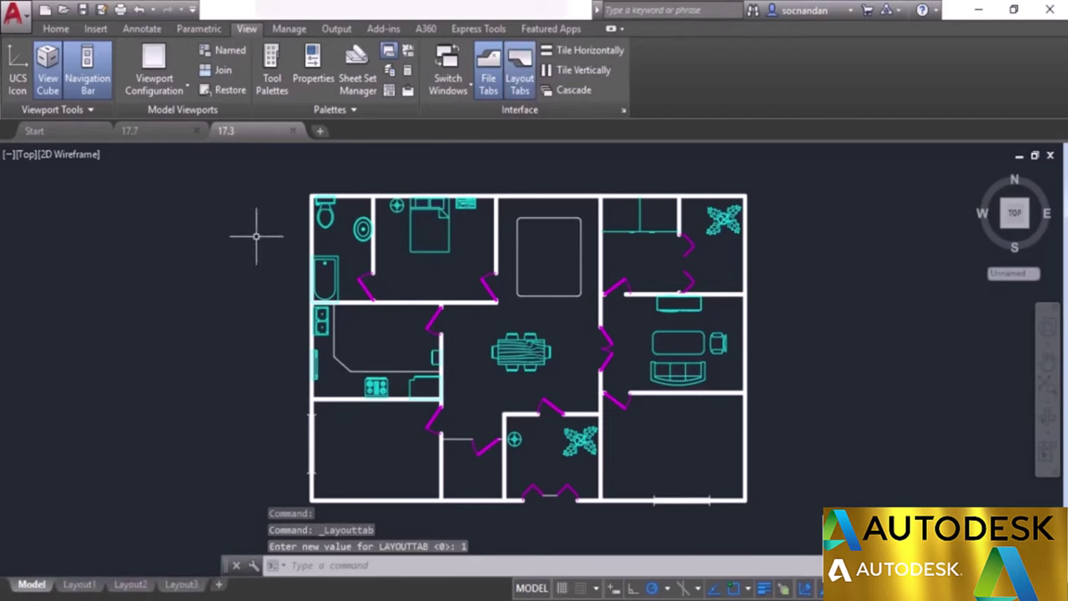